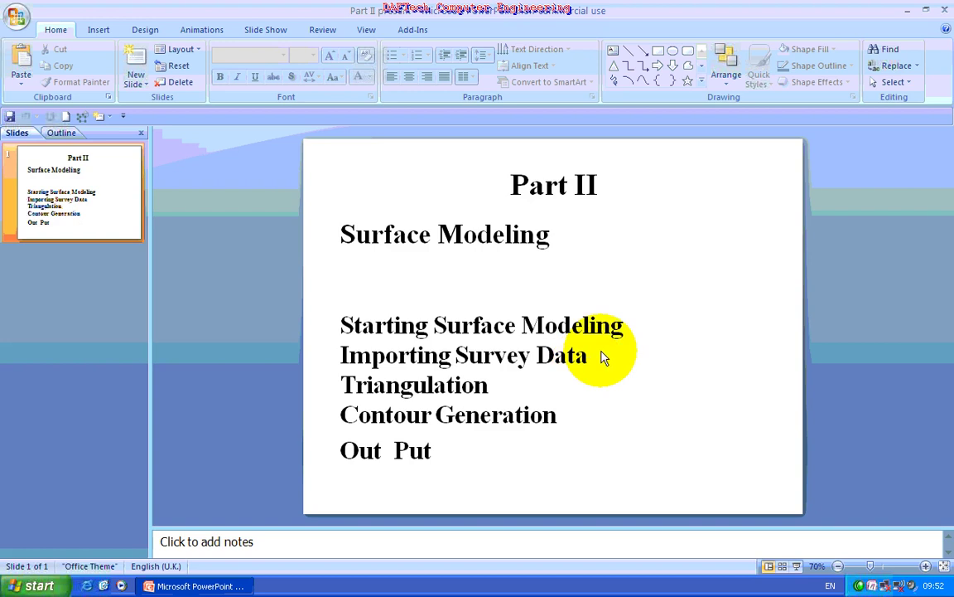
Open the workbook "78+000-79+300 for print" from the Eagle Data folder on drive E.
left_click(906, 11)
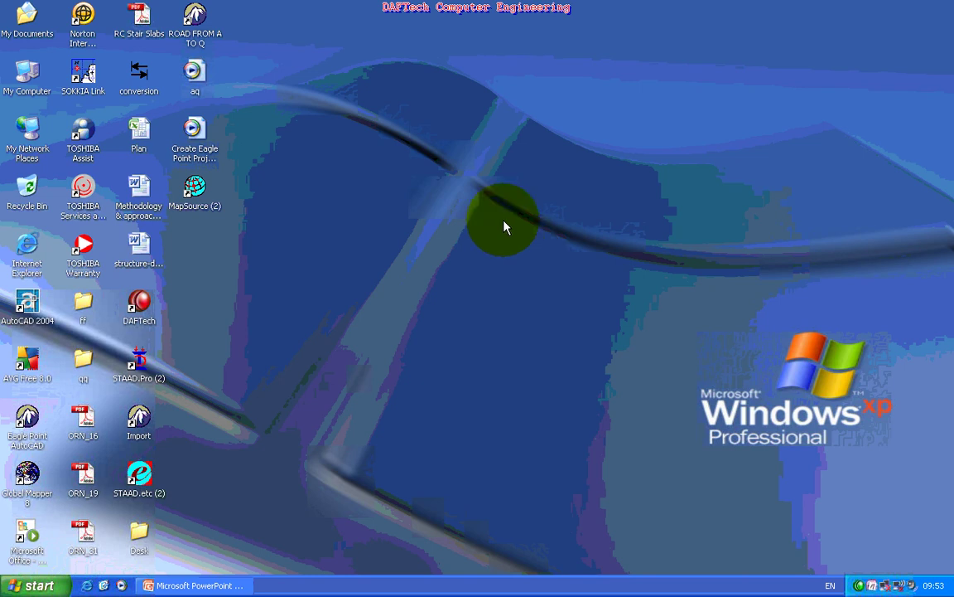
double_click(26, 74)
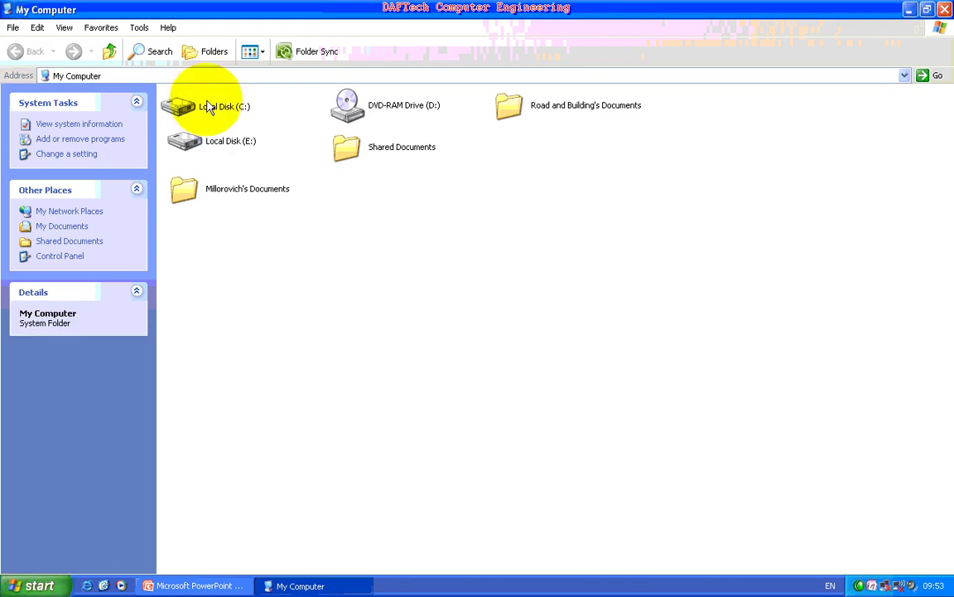
double_click(229, 146)
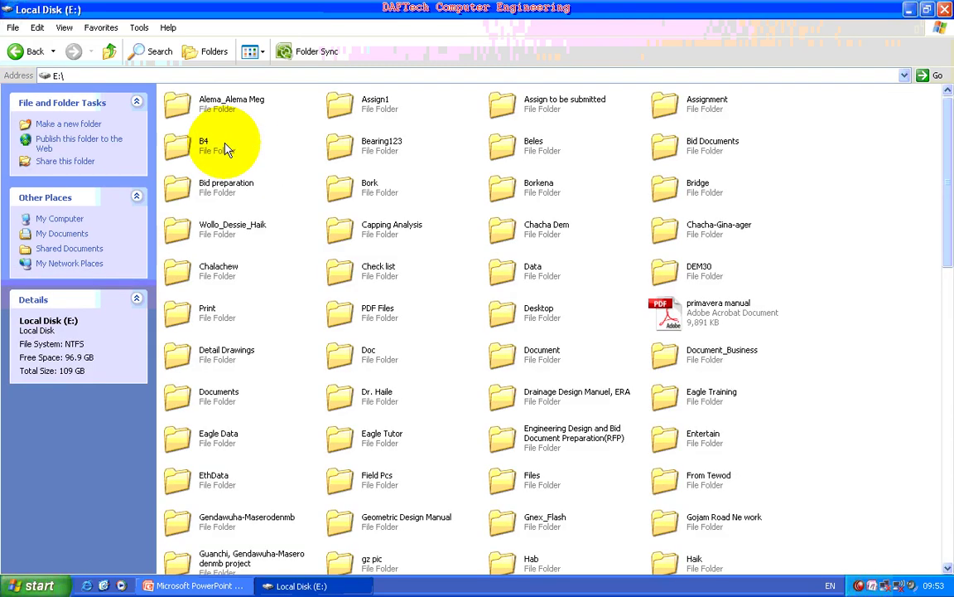
double_click(202, 441)
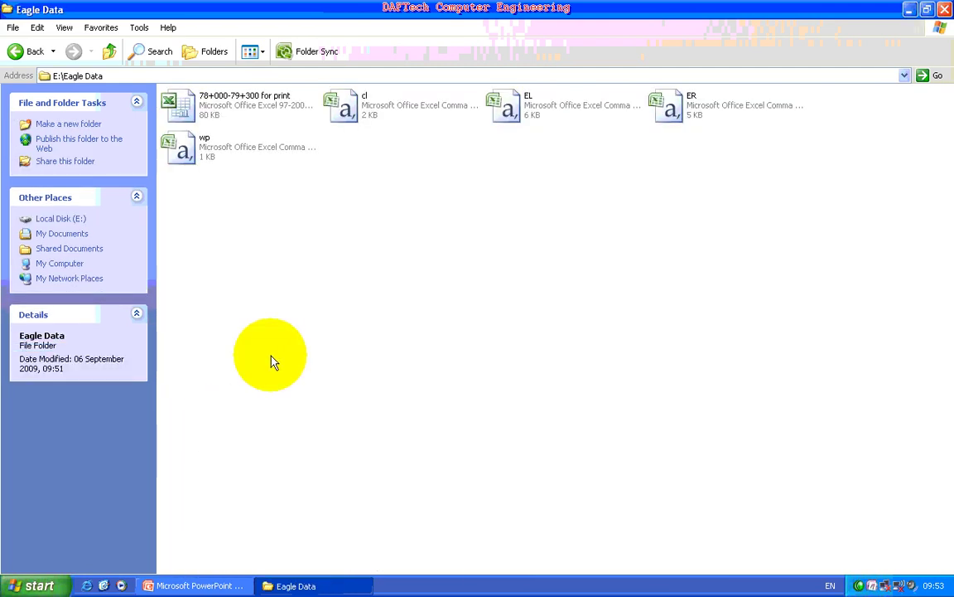
double_click(253, 112)
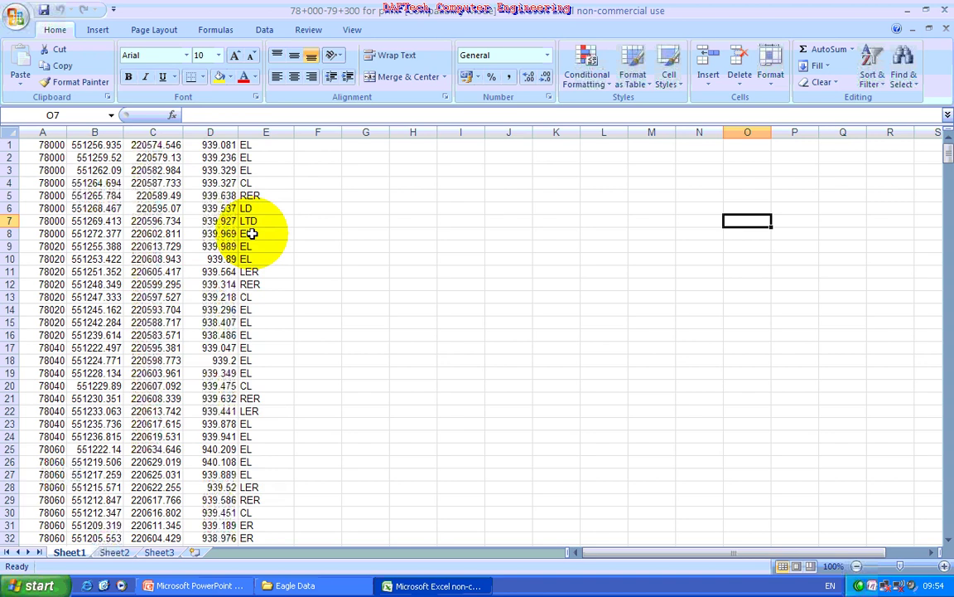
Turn on filtering for the survey data in columns A through E.
left_click_drag(42, 133, 244, 134)
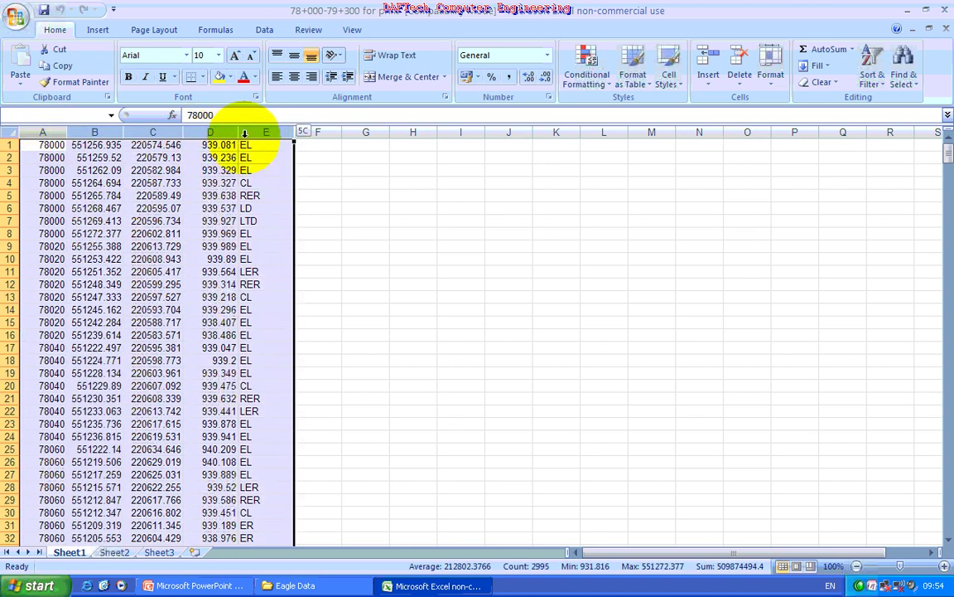
left_click(872, 65)
left_click(853, 152)
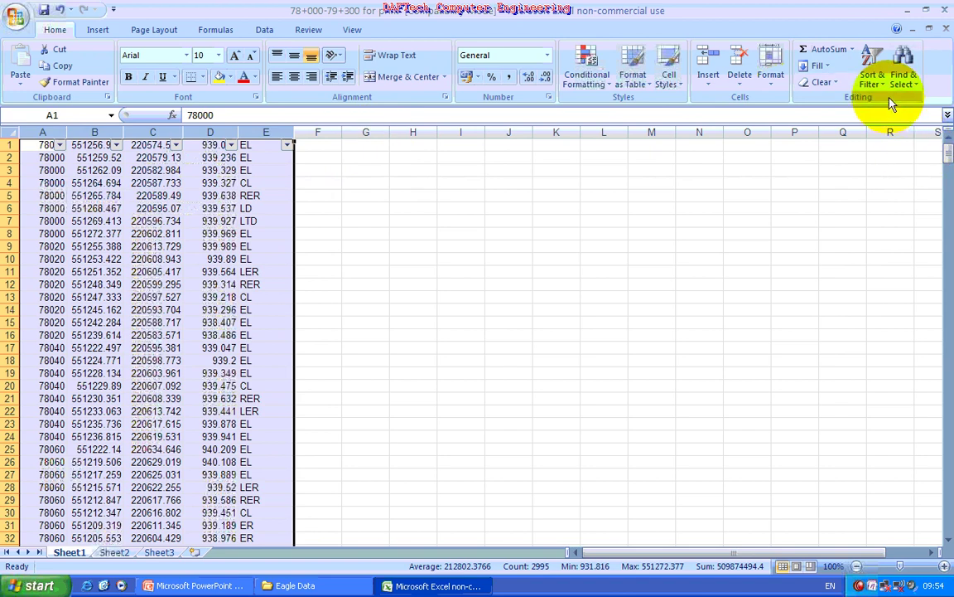
Examine the feature codes offered by column E's filter, and close the workbook without saving changes.
left_click(872, 66)
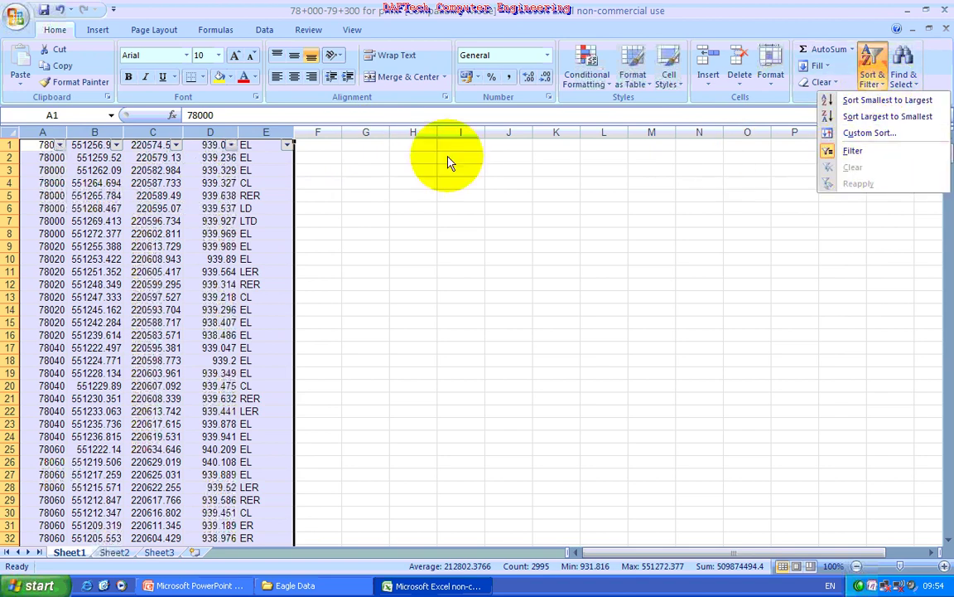
left_click(283, 145)
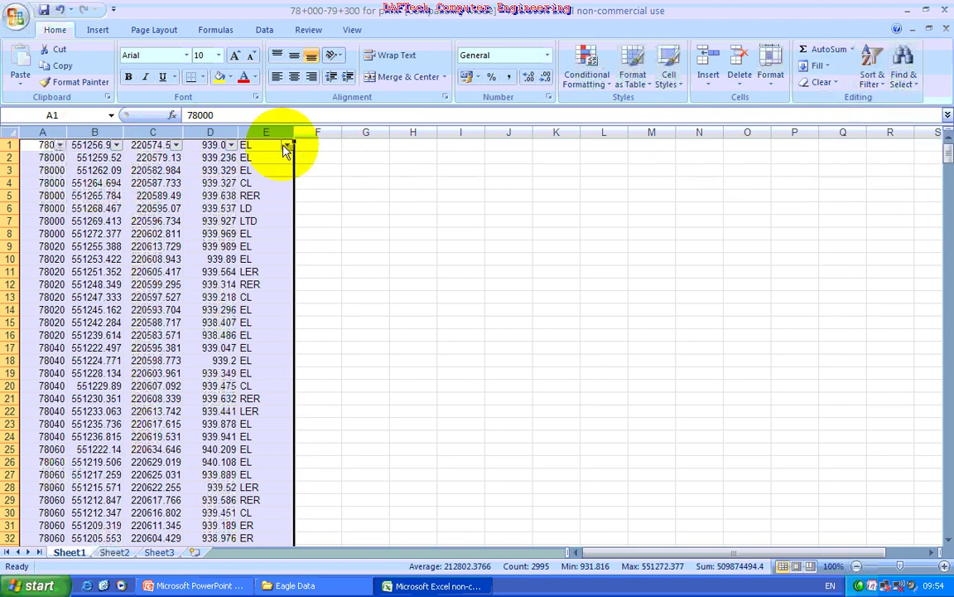
left_click(282, 145)
mouse_move(288, 287)
left_mouse_down()
mouse_move(276, 305)
mouse_move(282, 299)
left_mouse_up()
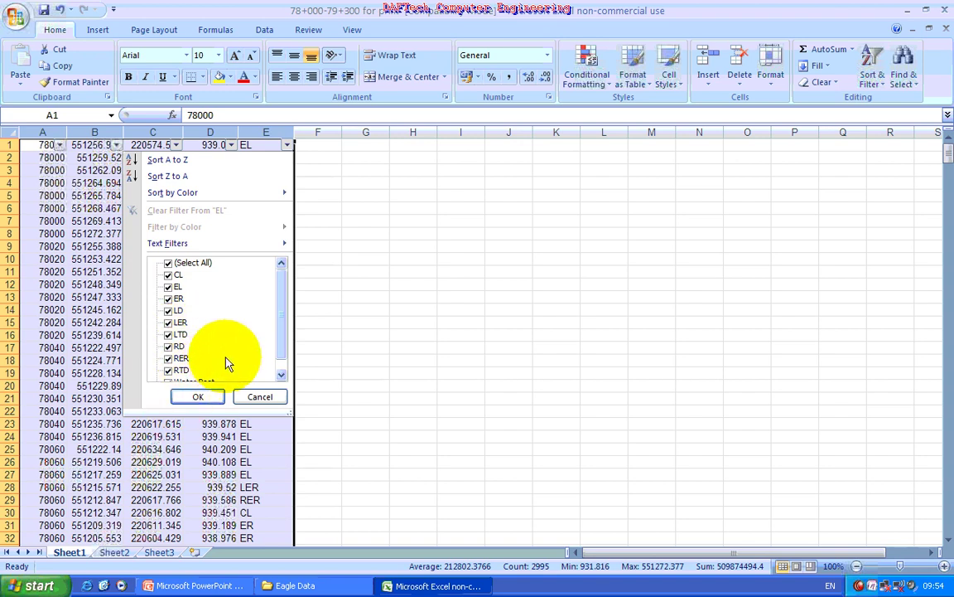
scroll(282, 332, "down", 1)
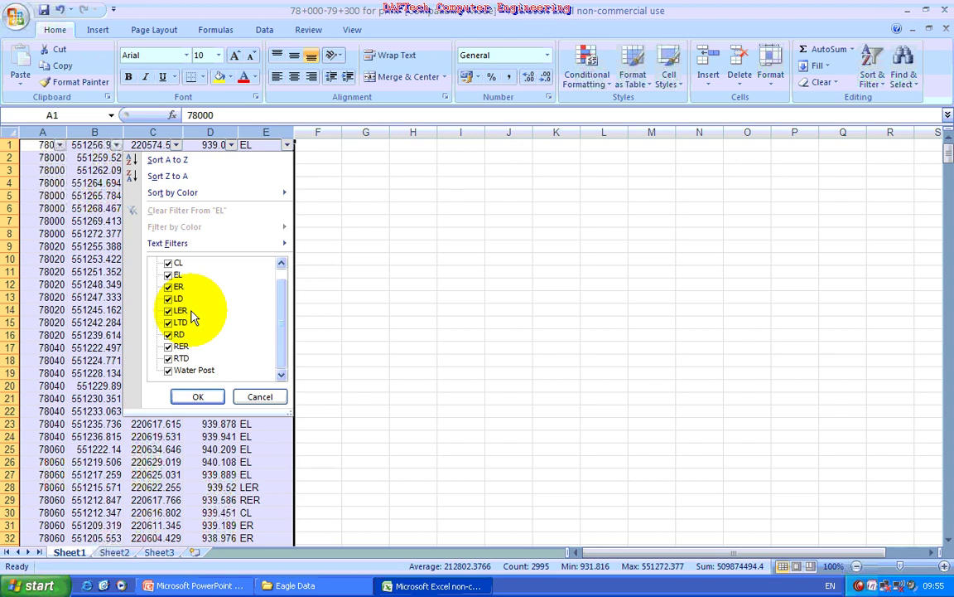
key("Escape")
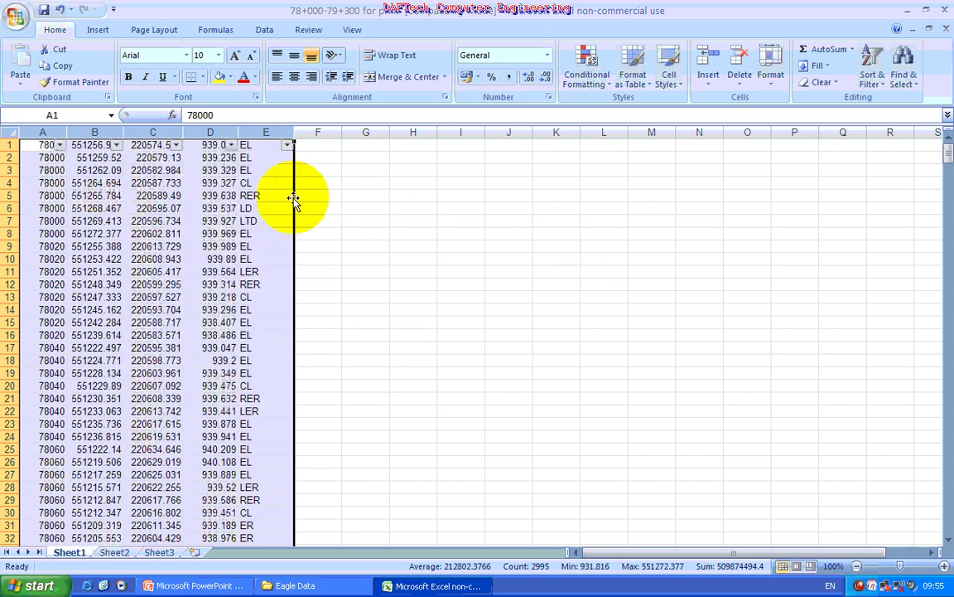
left_click(944, 10)
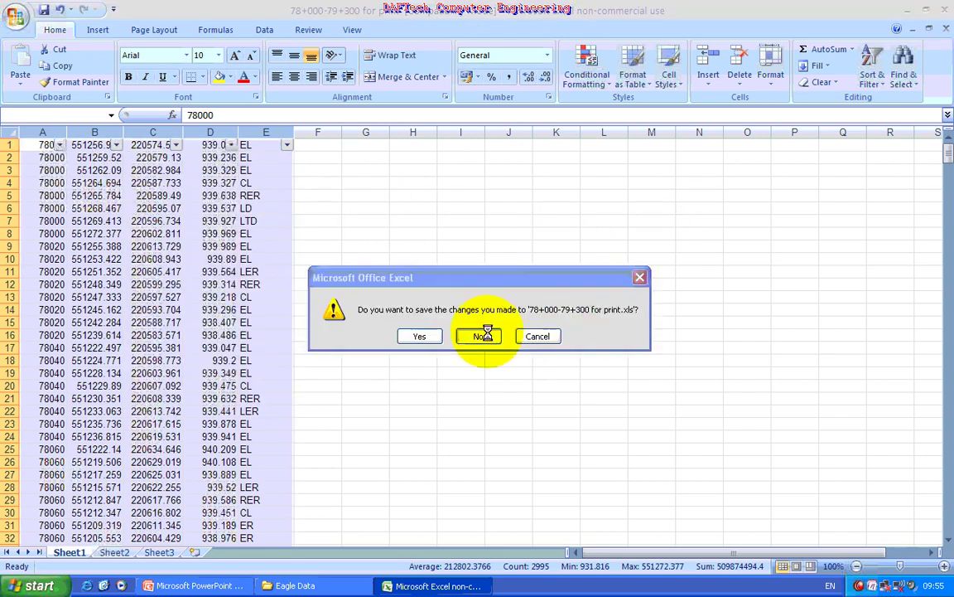
left_click(479, 336)
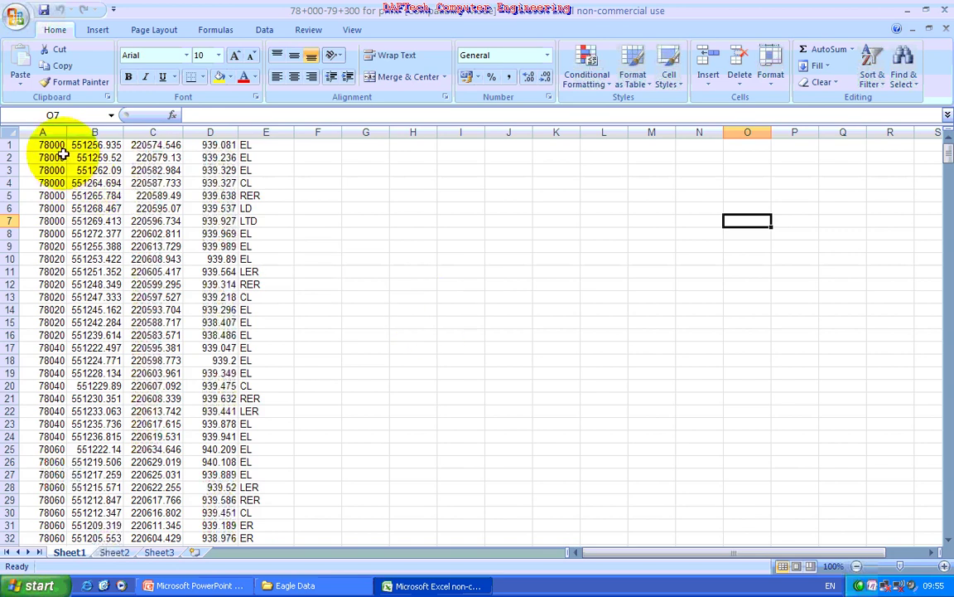
Turn on filtering for columns A through E and filter column E to show only the CL points.
left_click_drag(55, 131, 281, 133)
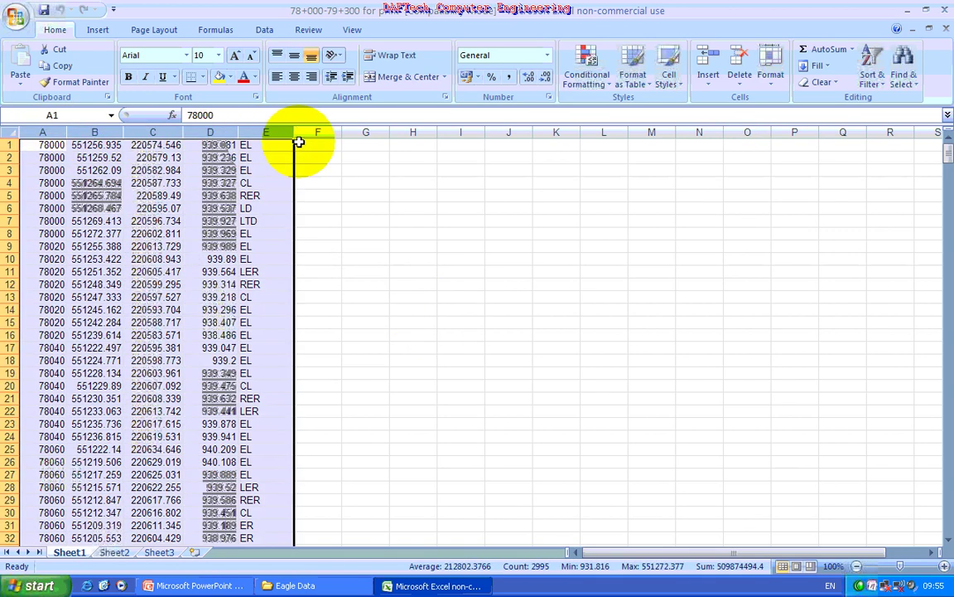
left_click(872, 75)
left_click(853, 150)
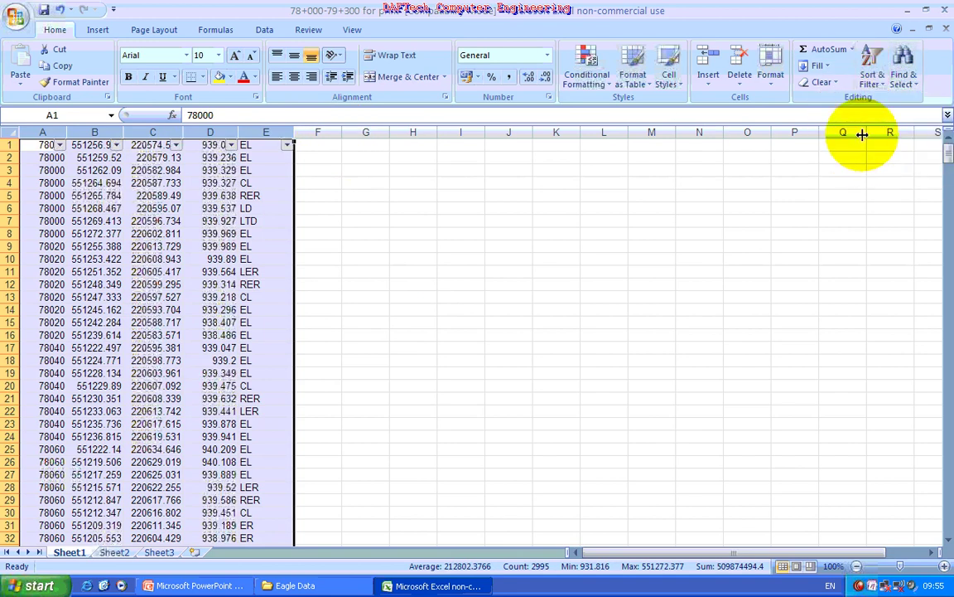
left_click(286, 146)
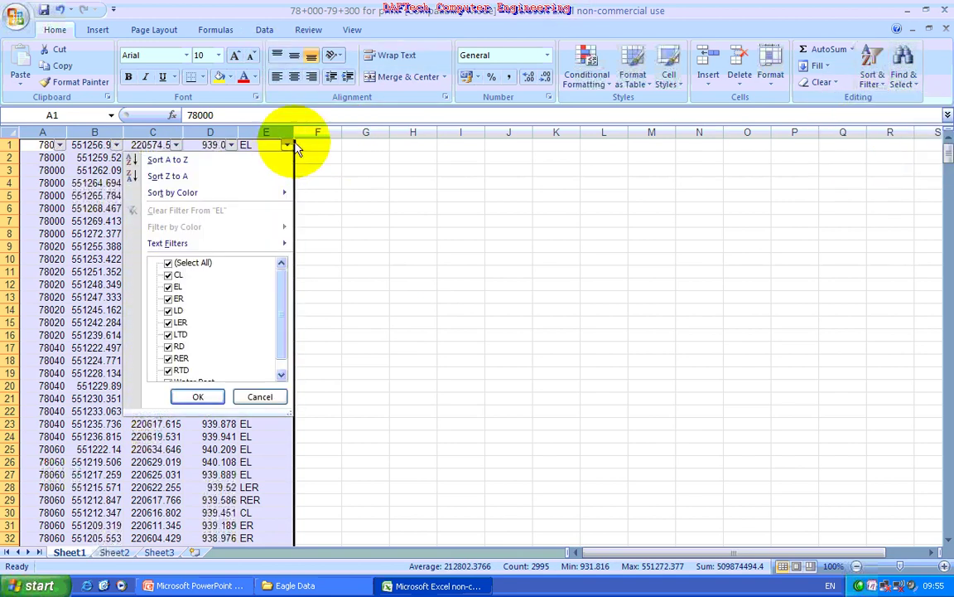
left_click(169, 274)
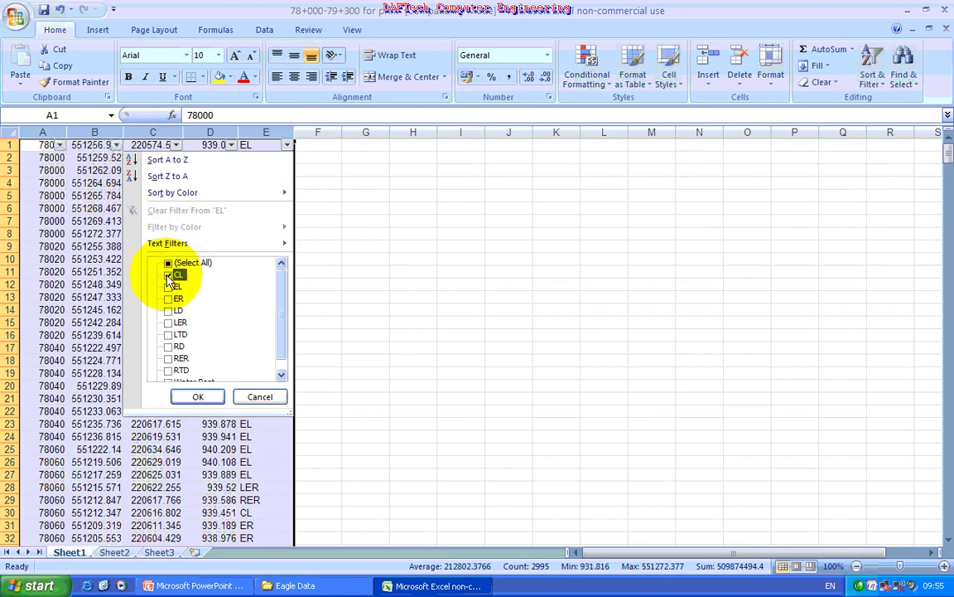
left_click(198, 397)
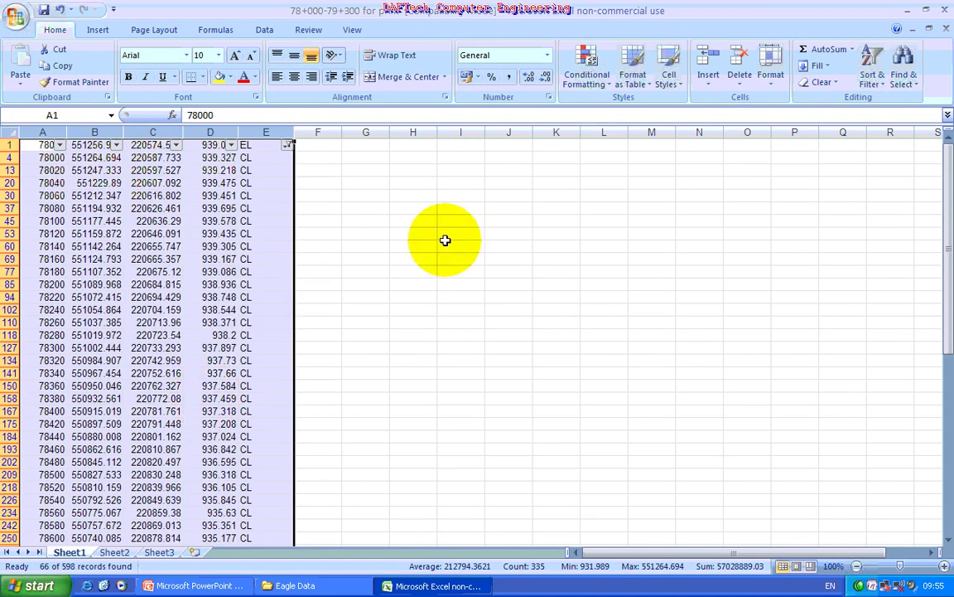
Copy the filtered CL coordinates and elevations in columns B through D, from row 4 through row 592.
scroll(440, 240, "down", 2)
scroll(438, 246, "down", 4)
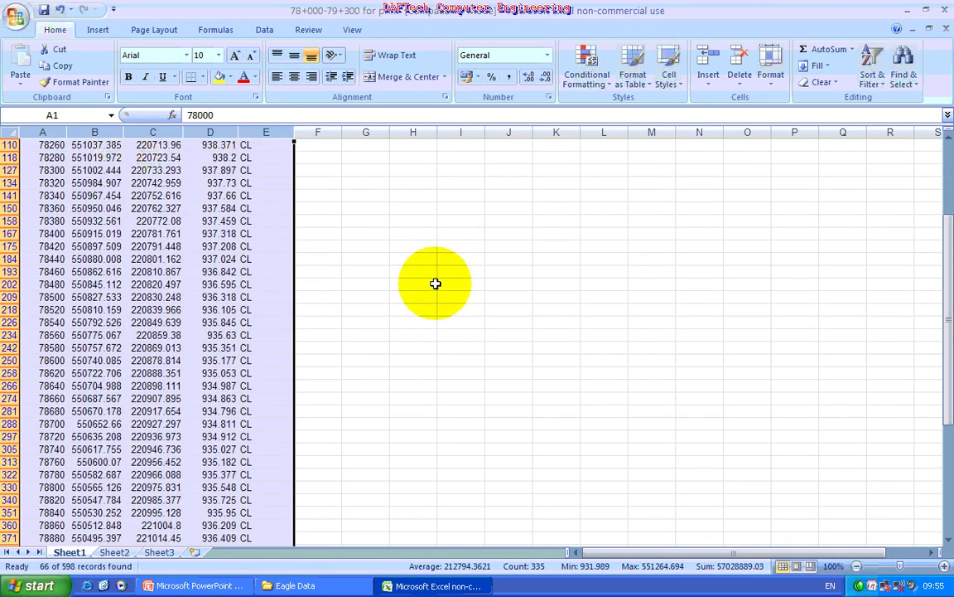
left_click_drag(939, 298, 937, 217)
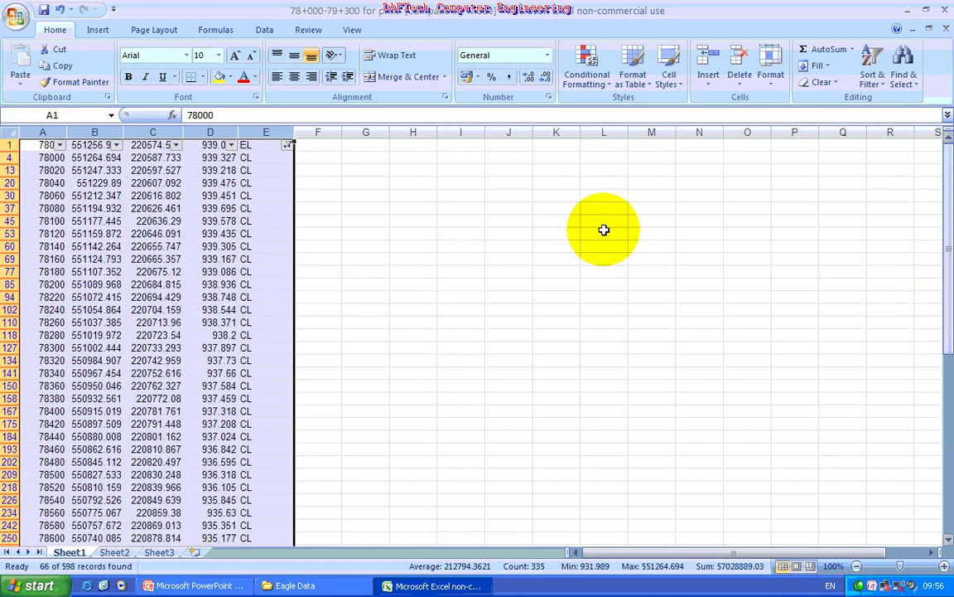
left_click(89, 155)
left_click_drag(948, 170, 950, 538)
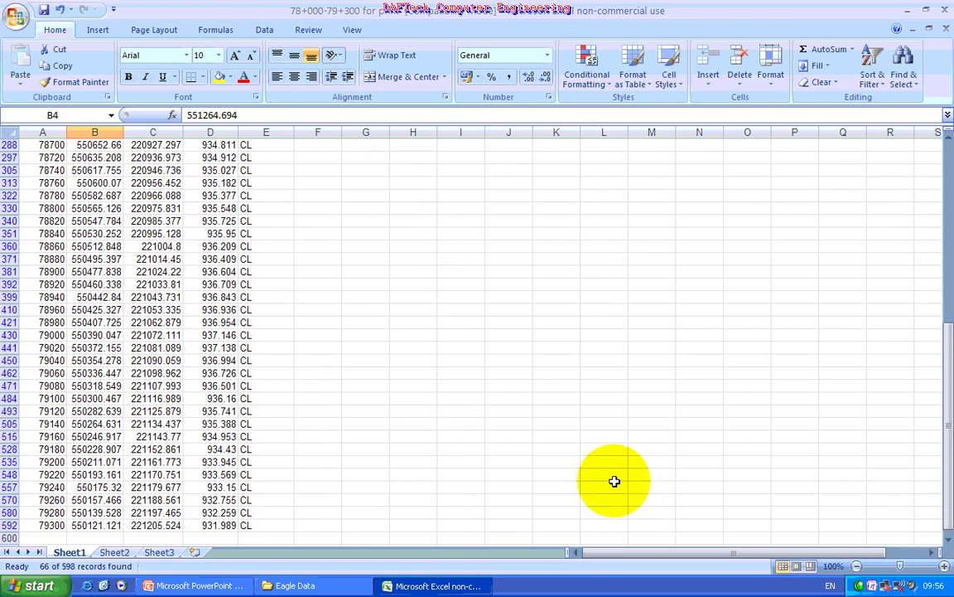
left_click_drag(214, 525, 223, 525, "shift")
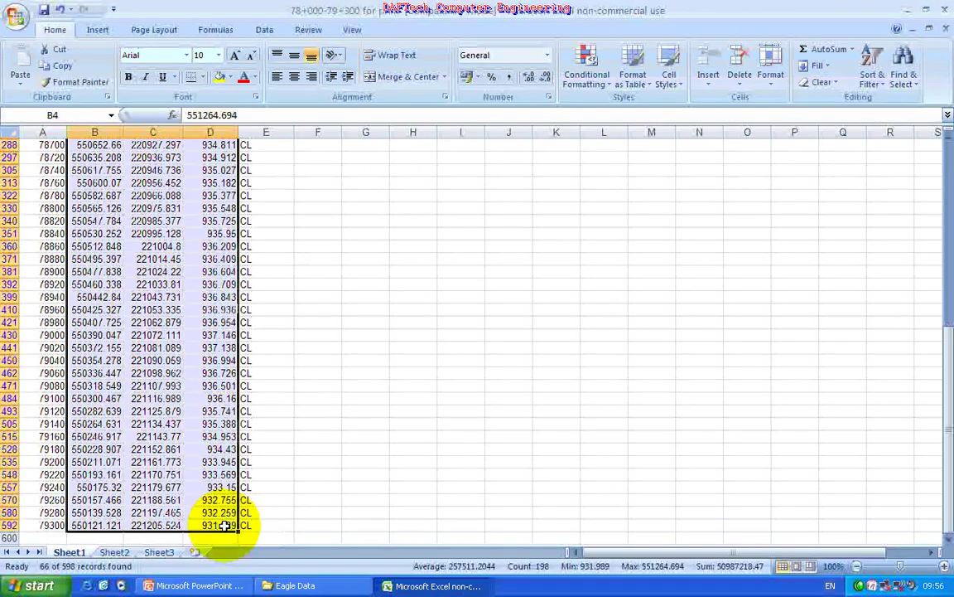
key("ctrl+c")
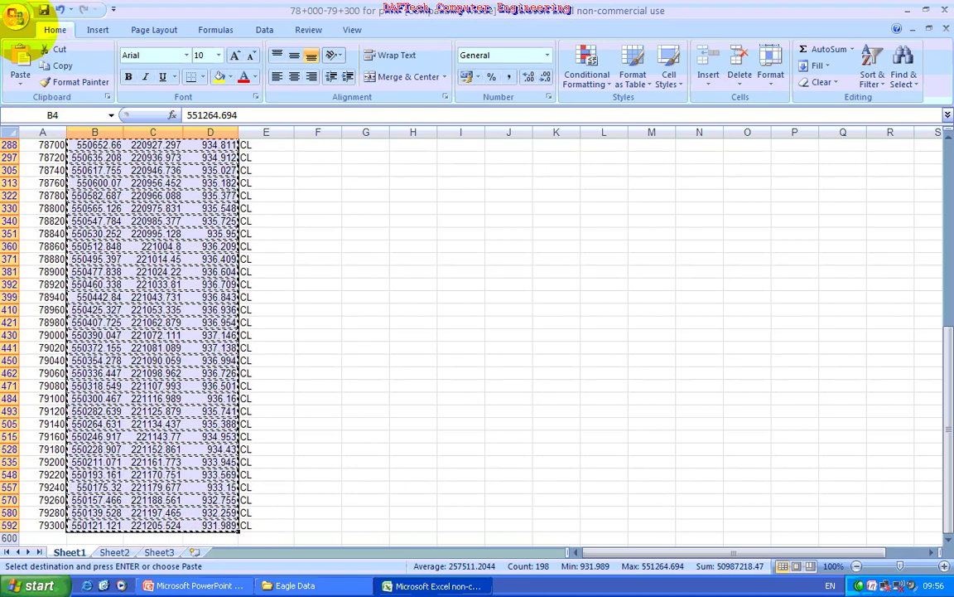
Create a blank workbook and paste the copied CL point data starting at cell A1.
key("alt+f")
key("n")
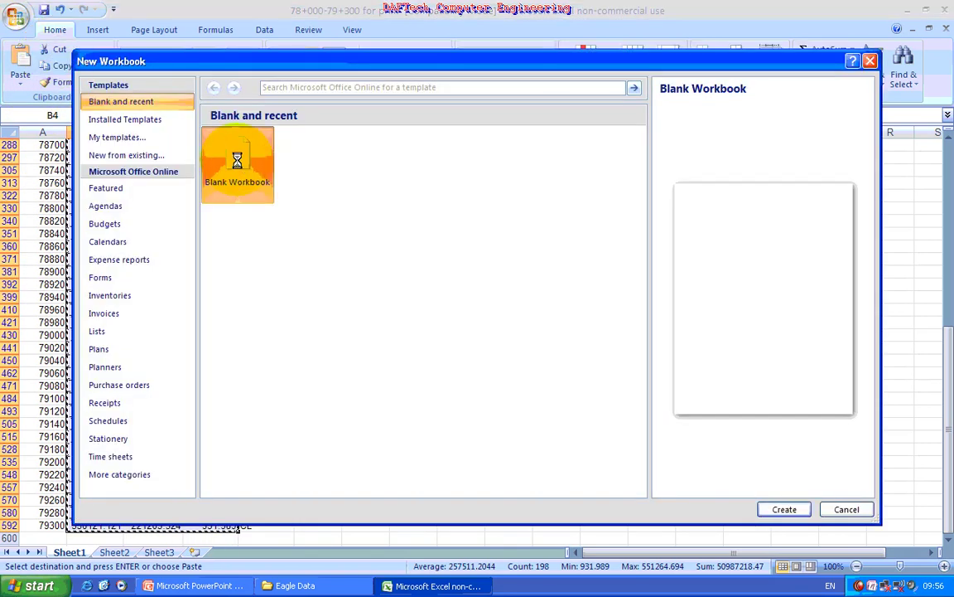
double_click(237, 160)
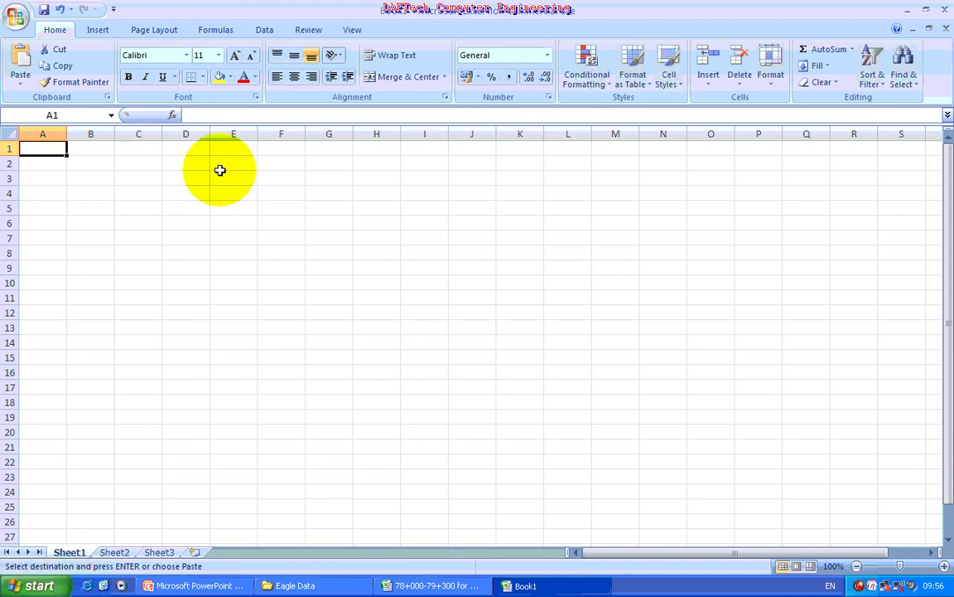
key("ctrl+v")
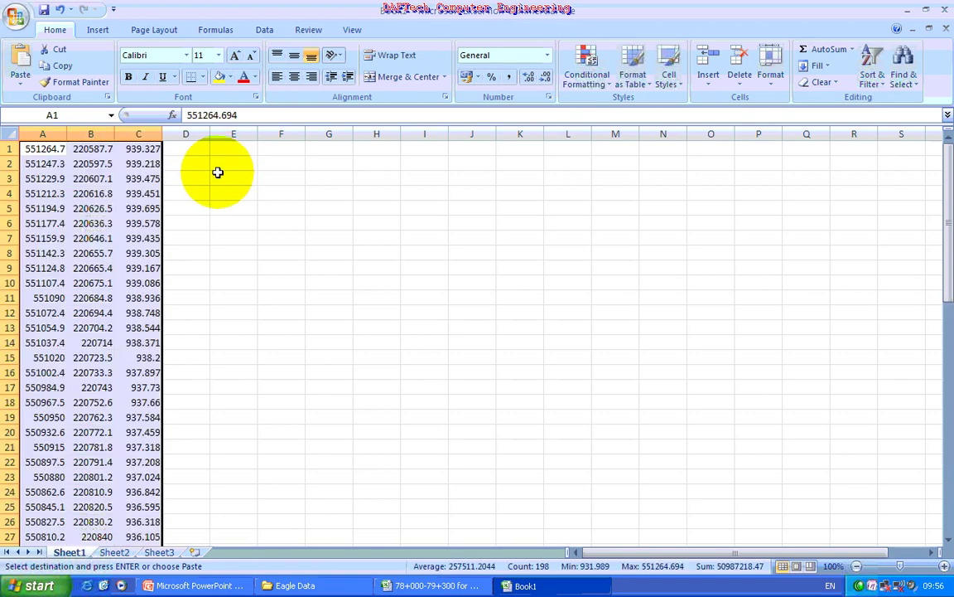
Start saving the new workbook and choose the Eagle Data folder on Local Disk (E:) as its location.
key("ctrl+s")
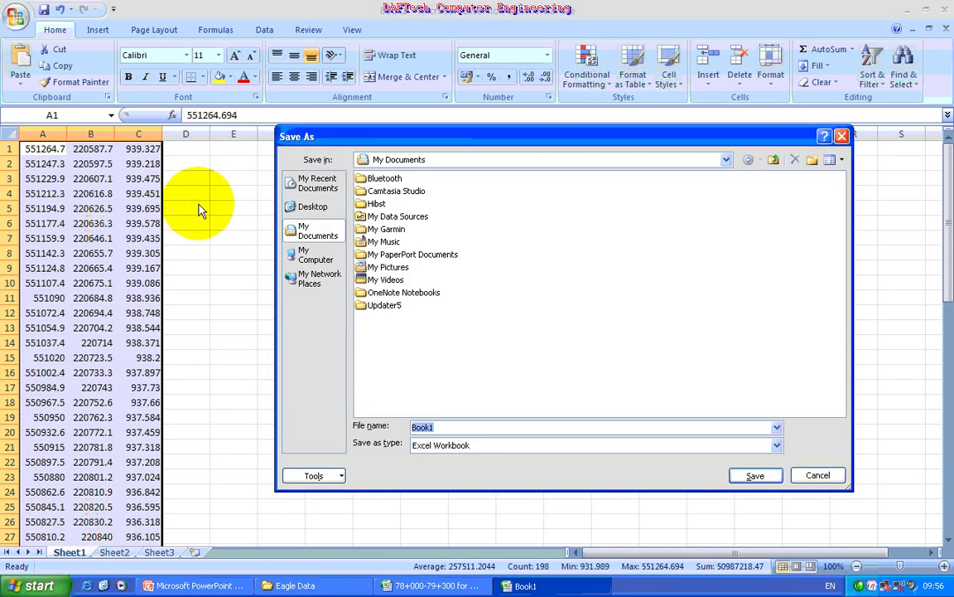
left_click(326, 258)
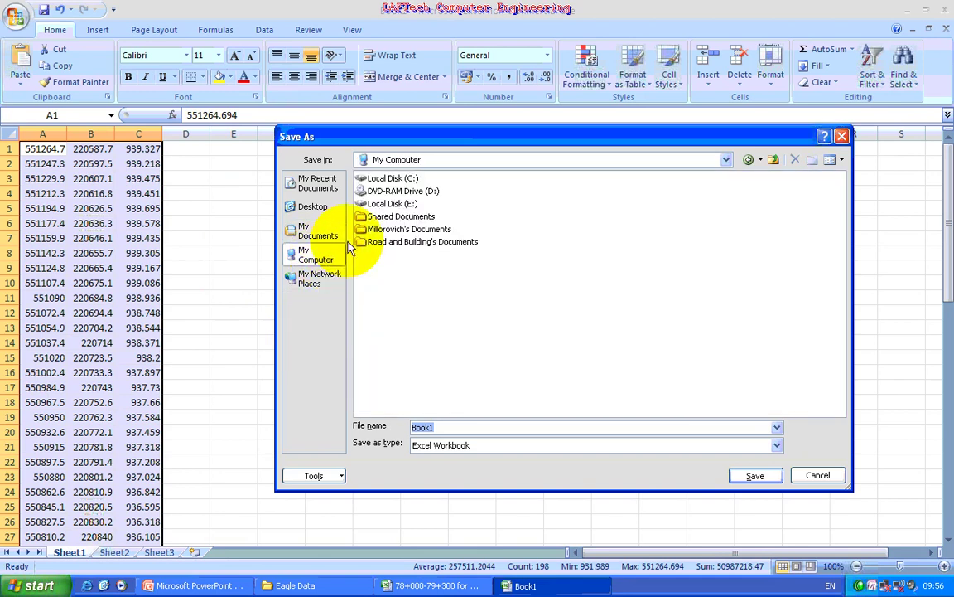
double_click(382, 202)
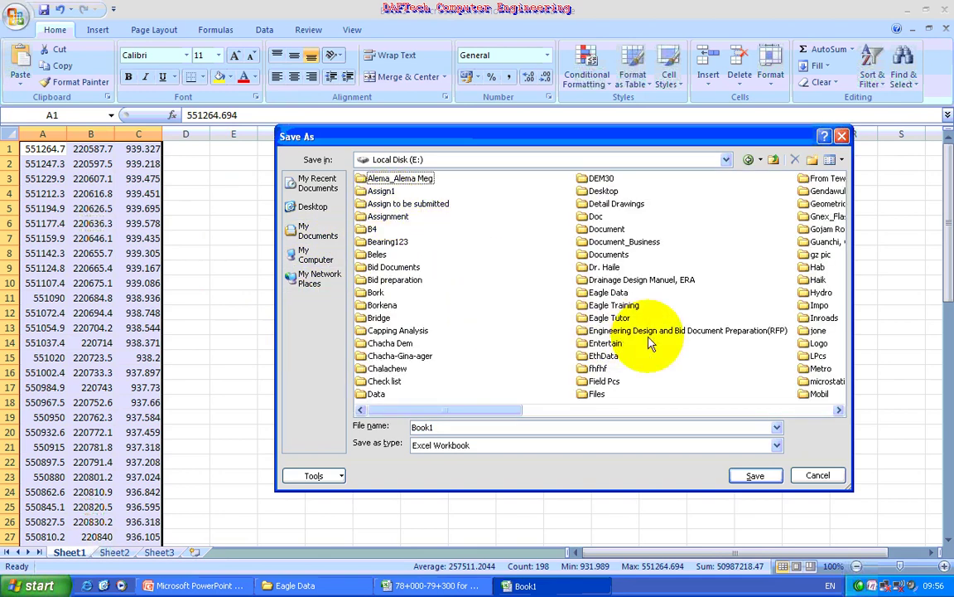
double_click(611, 292)
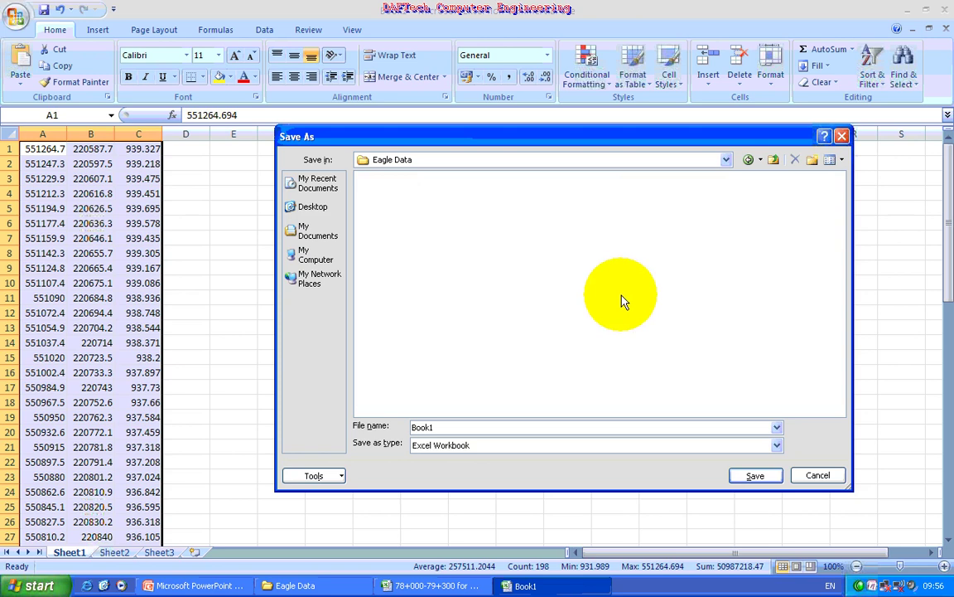
Save the active sheet as a CSV (Comma delimited) file named CL, replacing the existing file and keeping the CSV format.
left_click(504, 447)
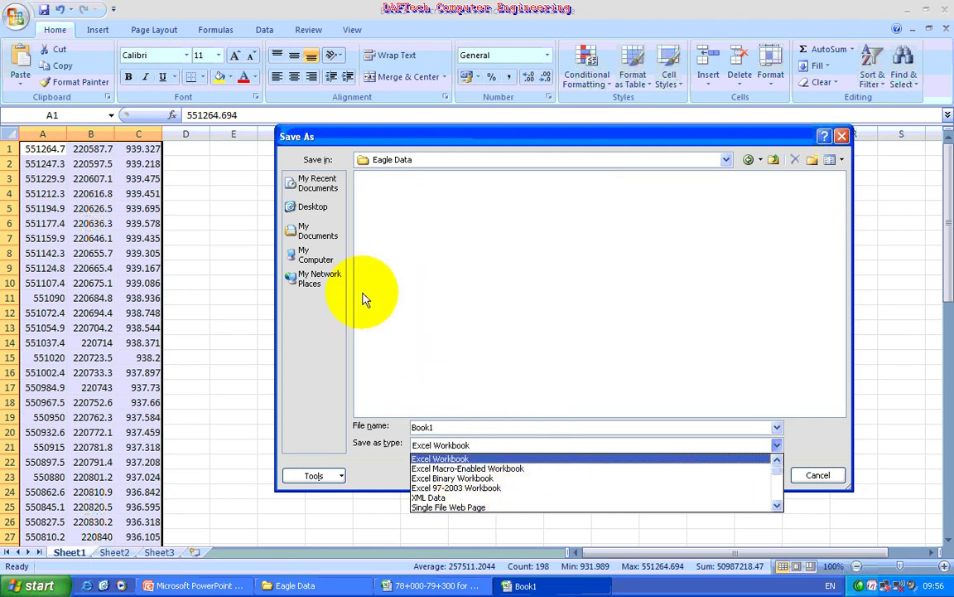
scroll(448, 497, "down", 3)
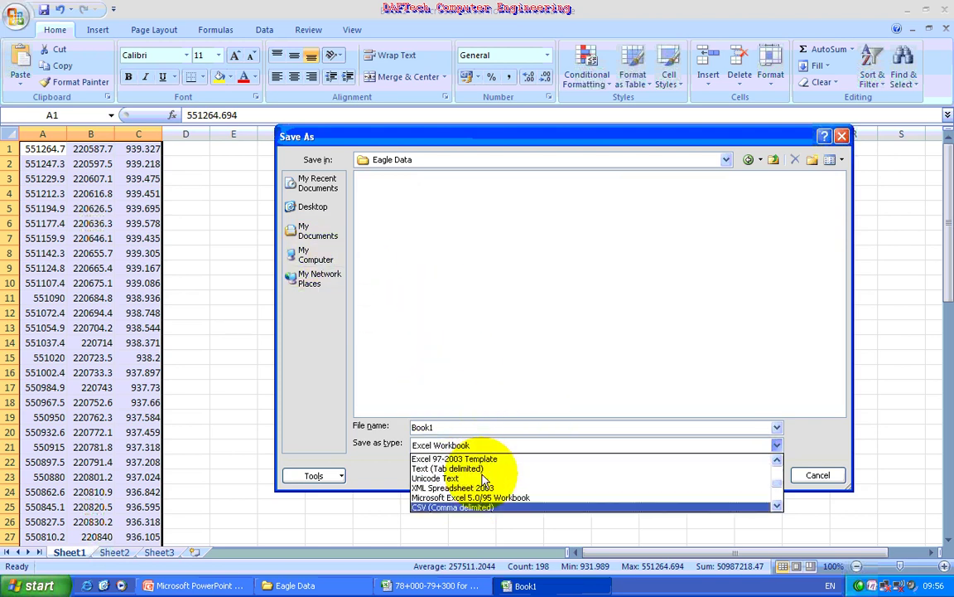
left_click(463, 507)
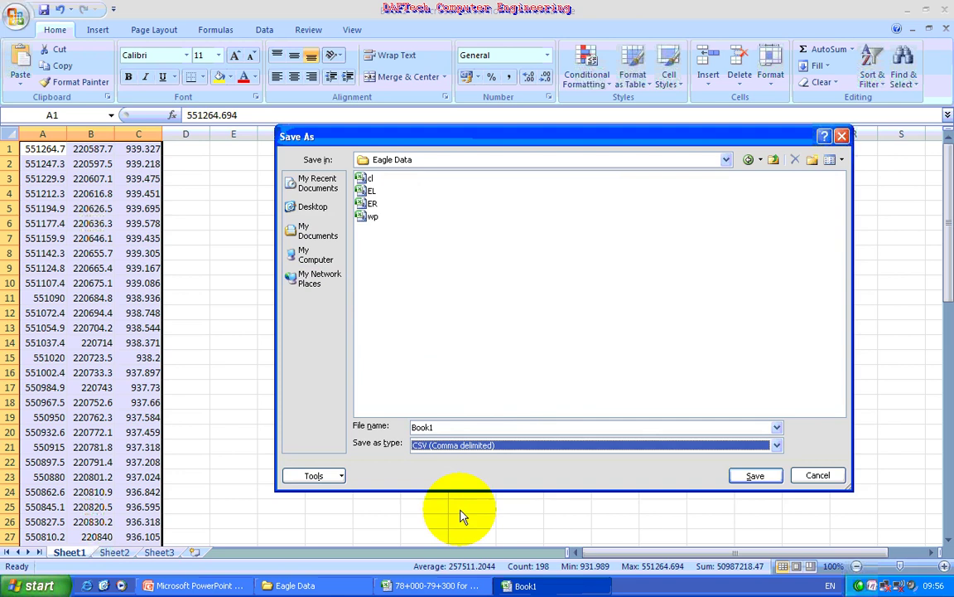
double_click(418, 427)
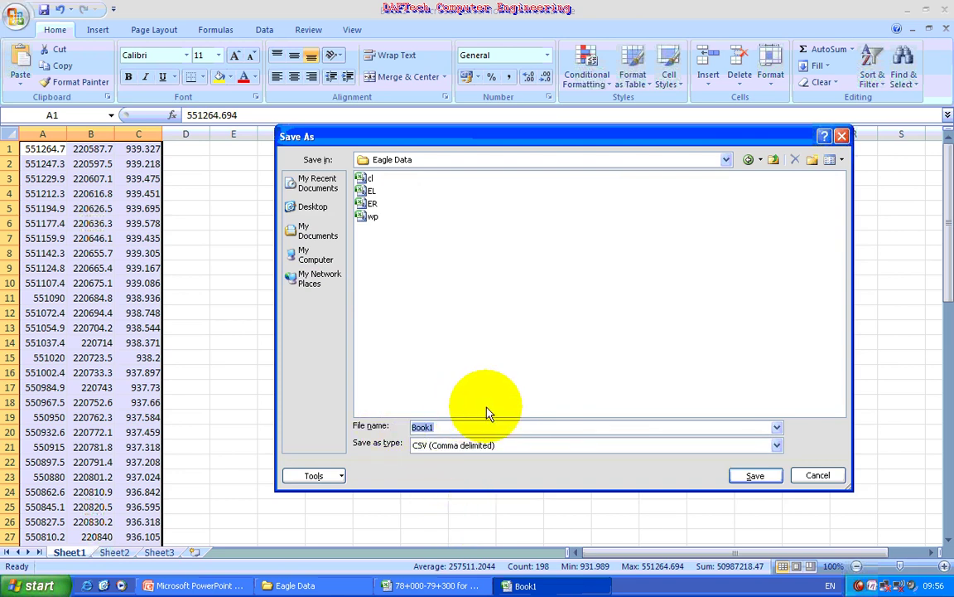
type("cl")
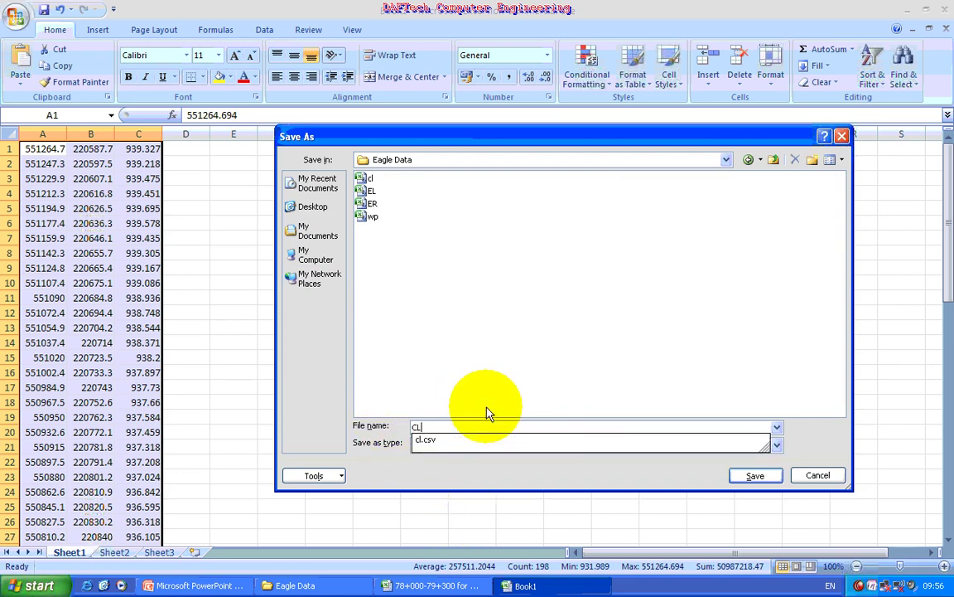
left_click(750, 476)
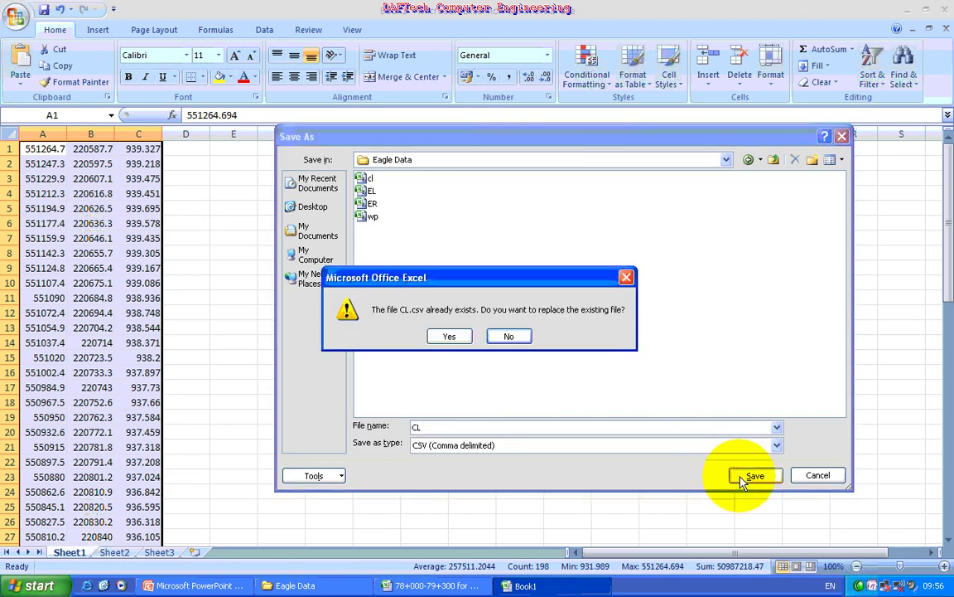
left_click(448, 338)
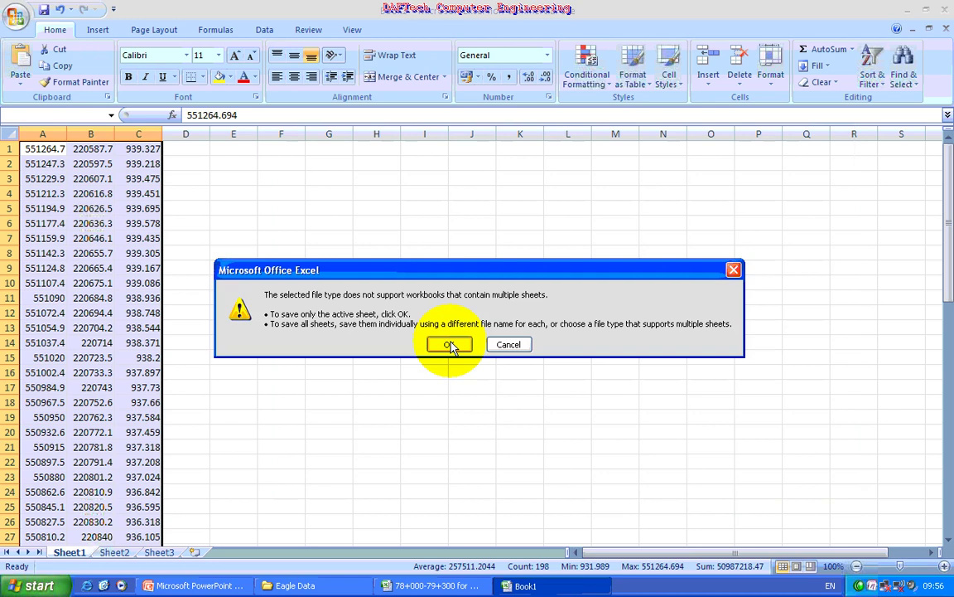
left_click(450, 345)
left_click(422, 348)
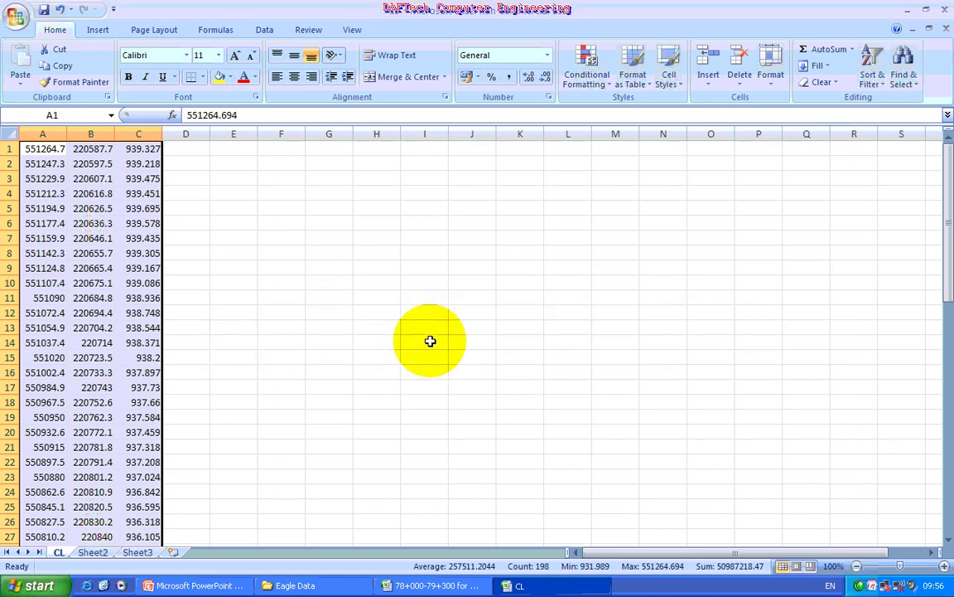
Close the CL.csv workbook without saving further changes.
left_click(946, 12)
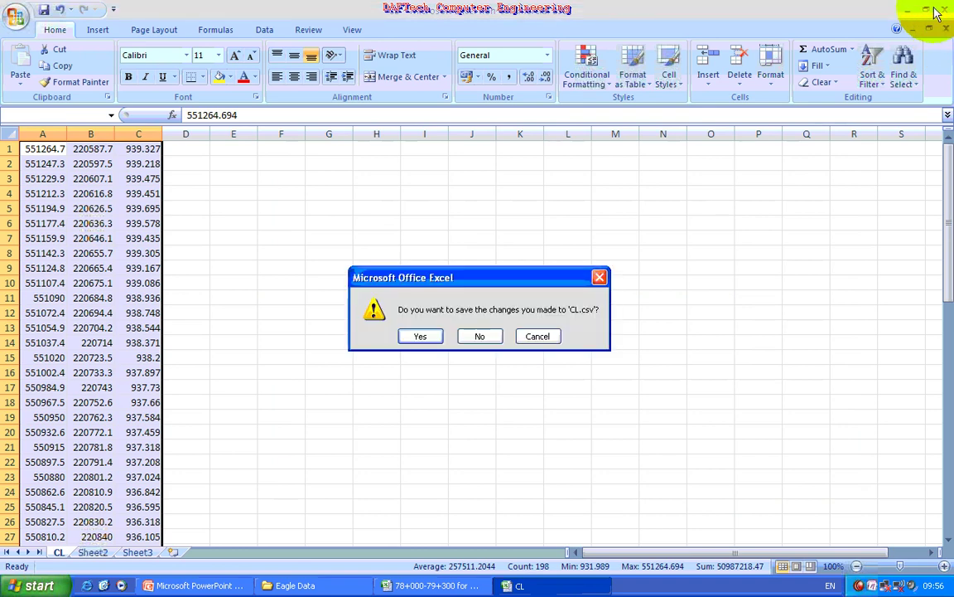
left_click(539, 335)
left_click(946, 12)
left_click(476, 336)
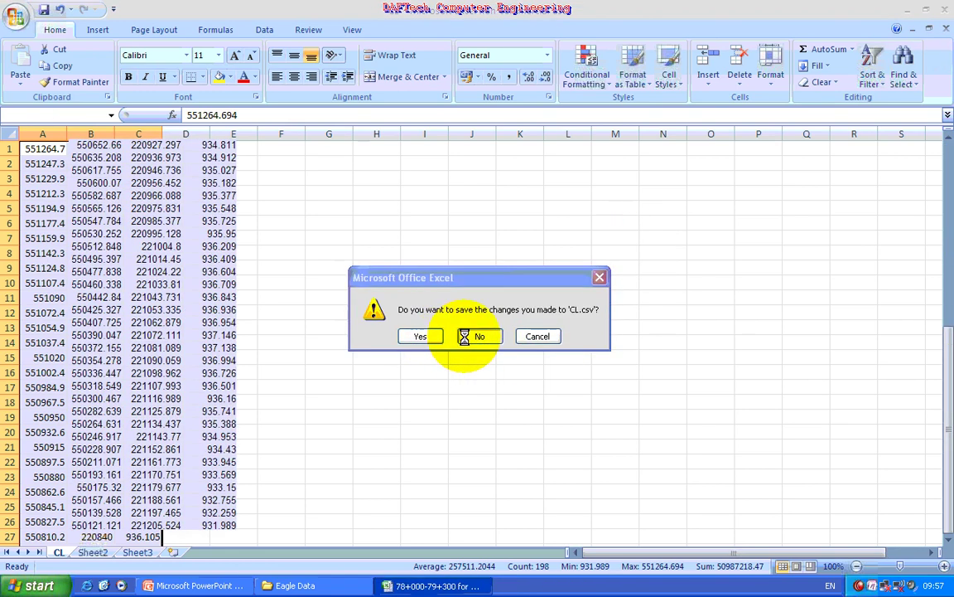
Change column E's filter in the survey workbook to show only the EL points.
left_click_drag(950, 340, 950, 137)
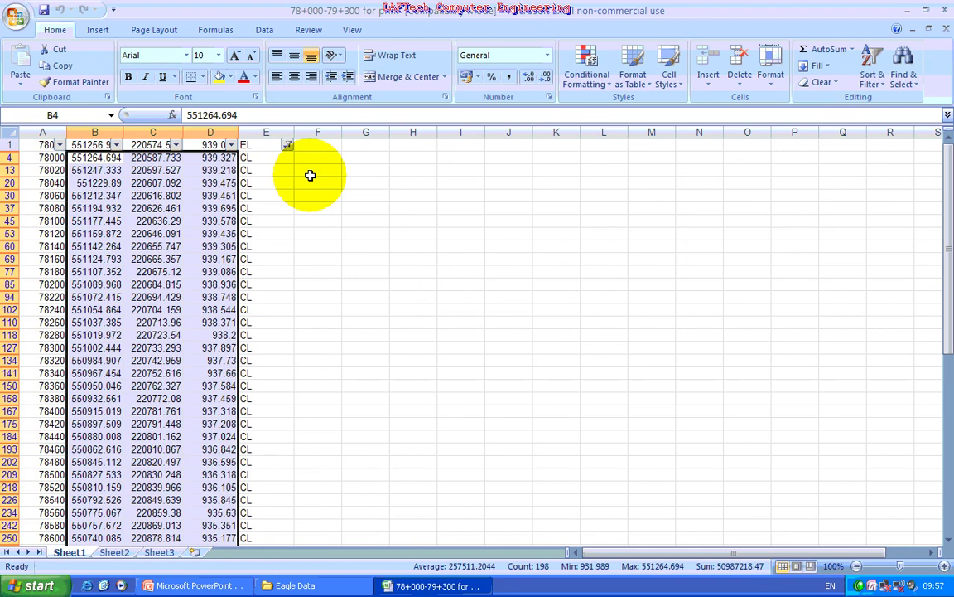
left_click_drag(66, 133, 256, 133)
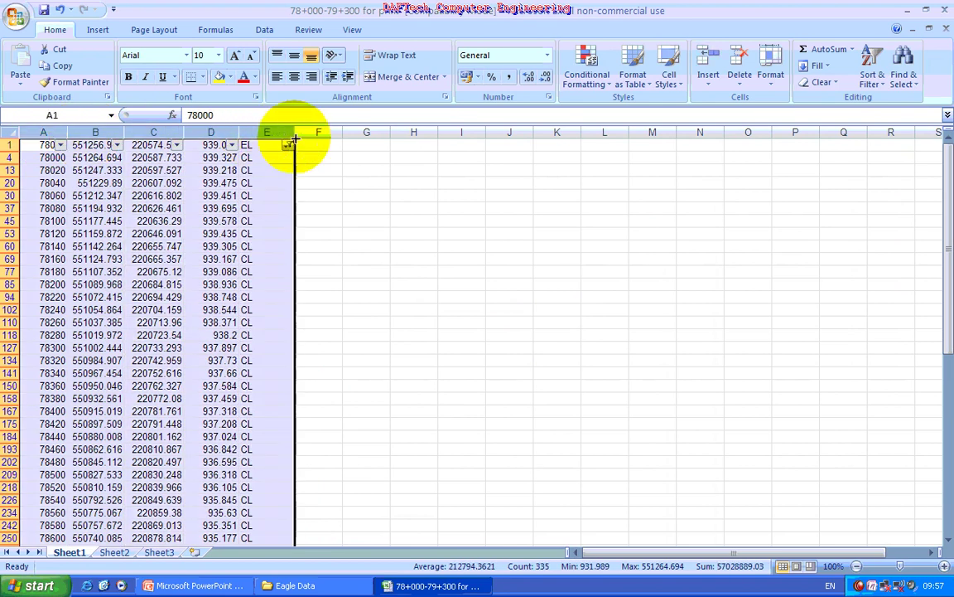
left_click(287, 145)
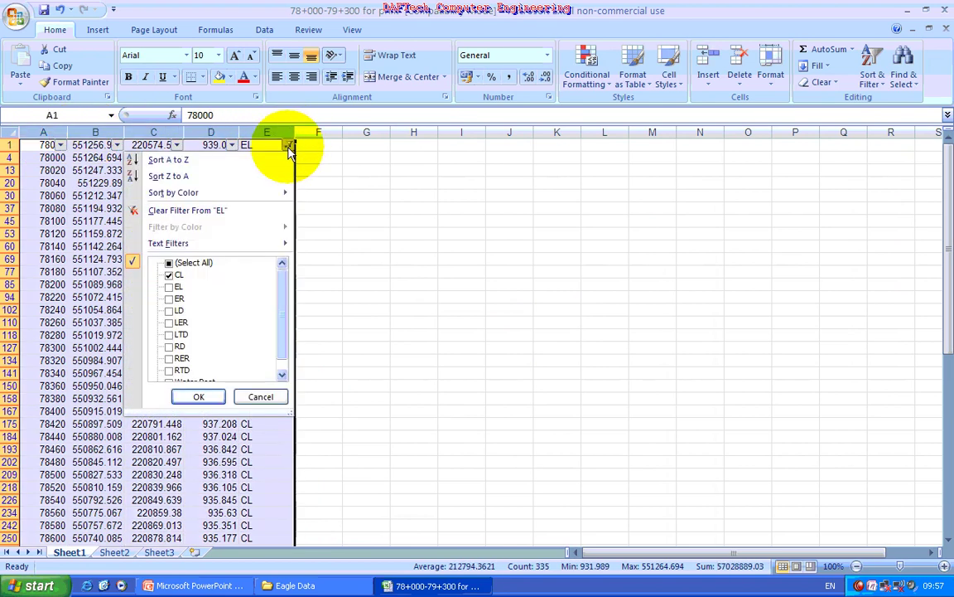
left_click(169, 286)
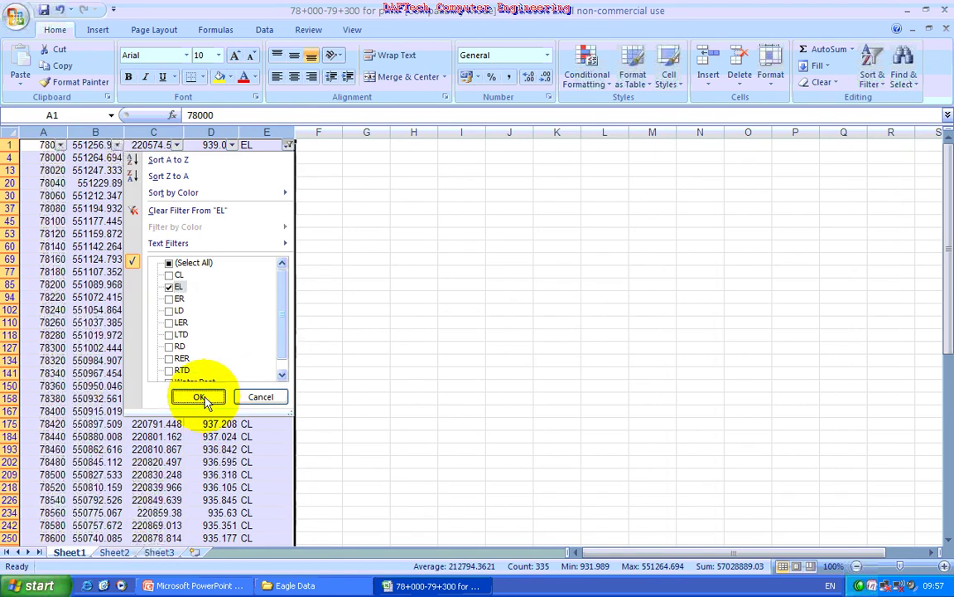
left_click(200, 397)
Copy the filtered EL data in columns B through D, rows 1 through 596, and paste it at cell A1 of a new blank workbook.
scroll(106, 195, "down", 15)
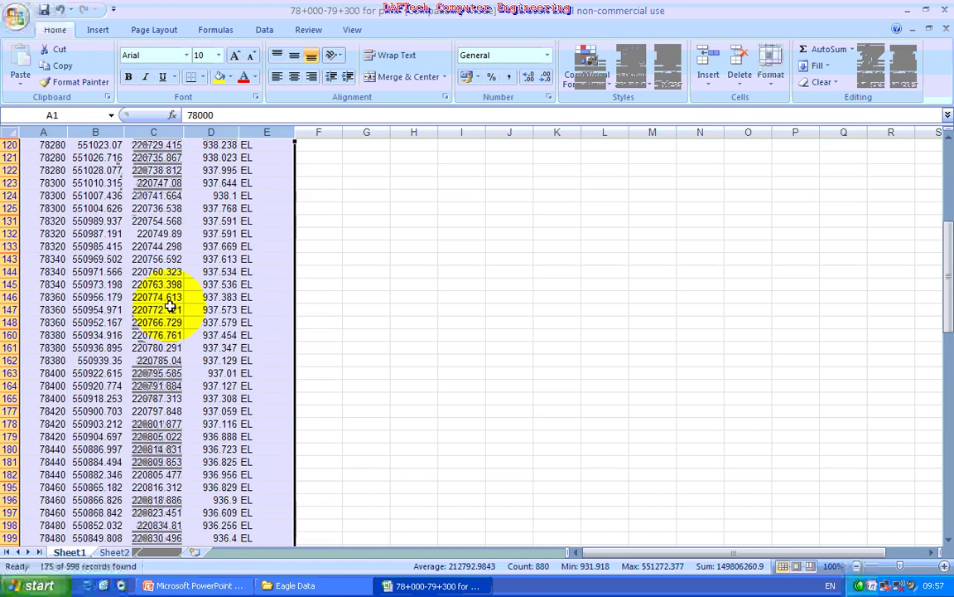
scroll(170, 306, "up", 15)
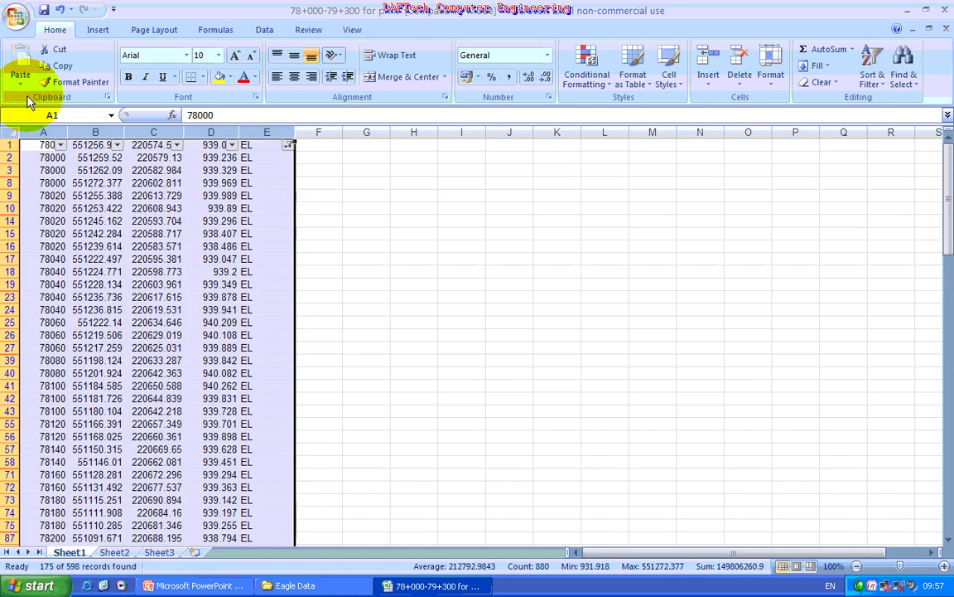
left_click(87, 144)
left_click_drag(951, 220, 948, 537)
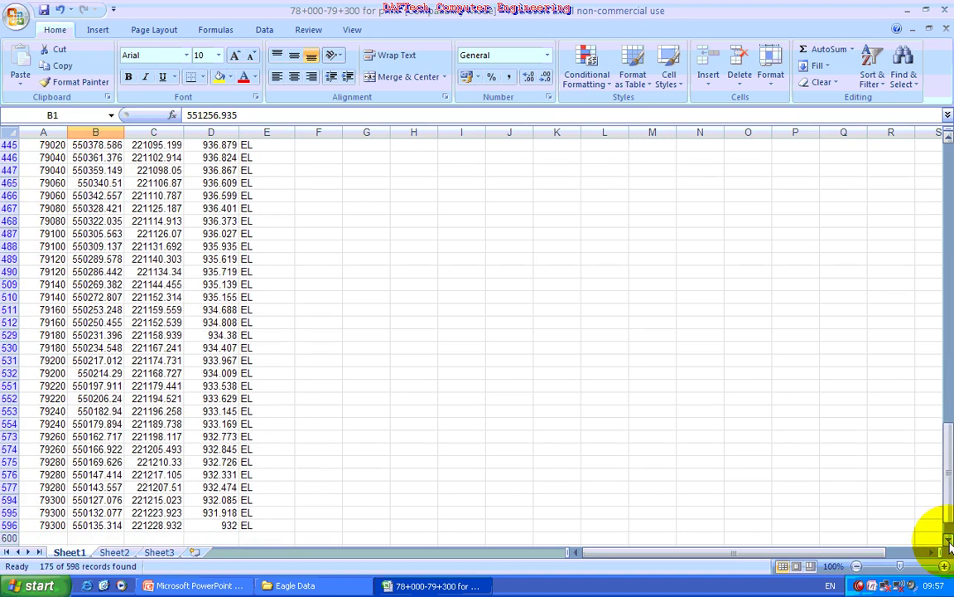
left_click(949, 539)
left_click(235, 514, "shift")
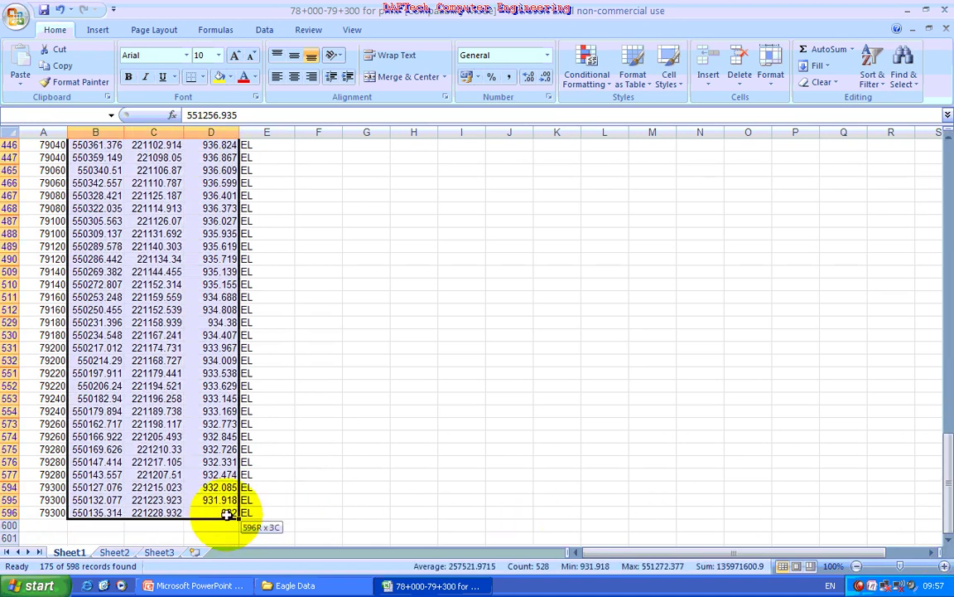
key("ctrl+c")
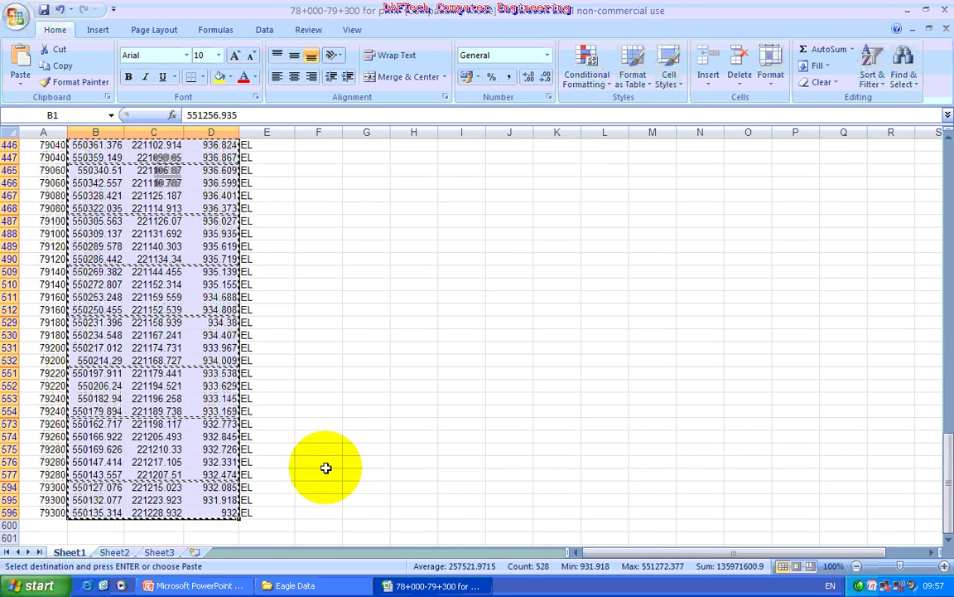
key("ctrl+n")
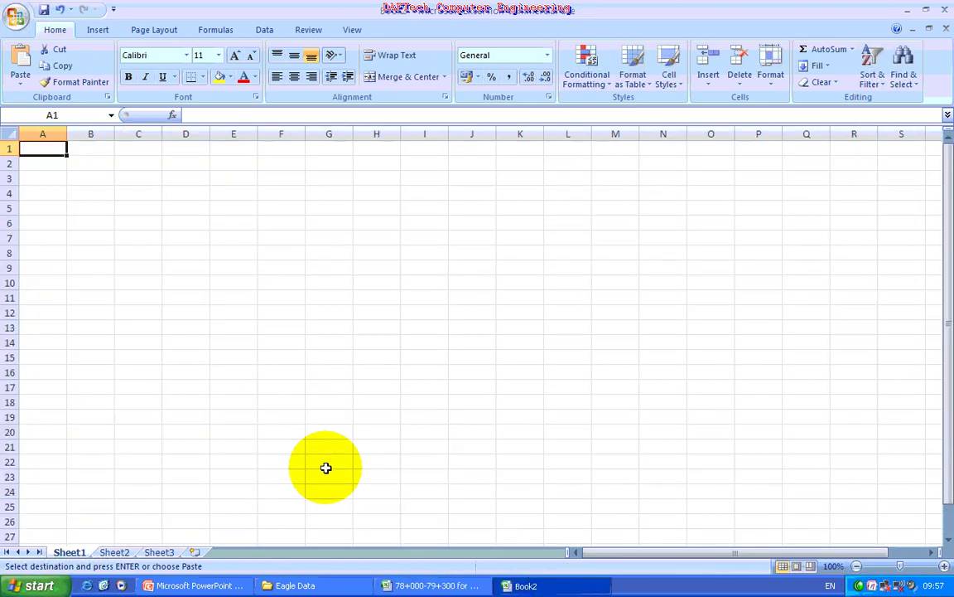
key("ctrl+v")
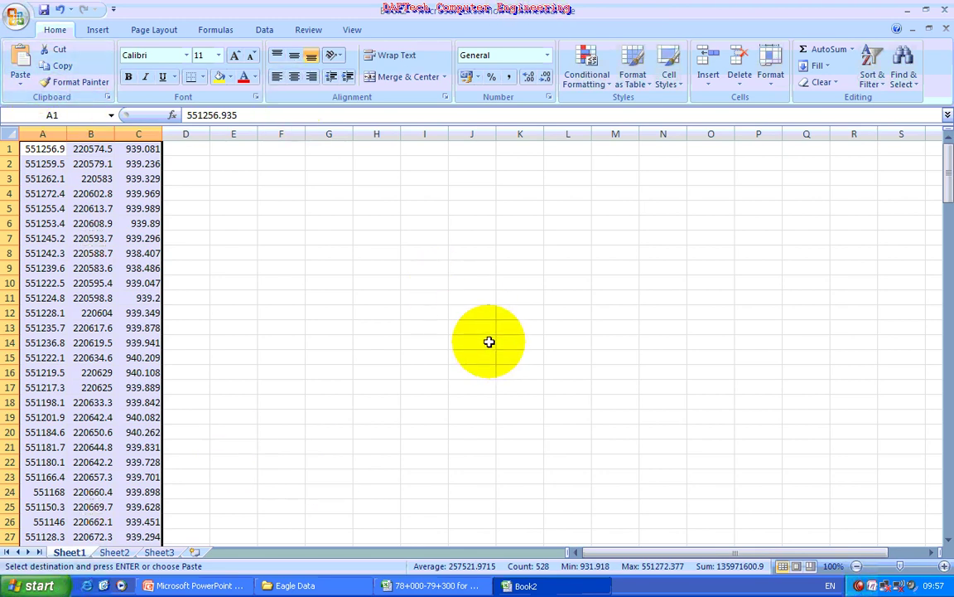
Save the sheet as CSV (Comma delimited) file EL in Eagle Data, replacing the existing file, and close it without saving further changes.
key("ctrl+s")
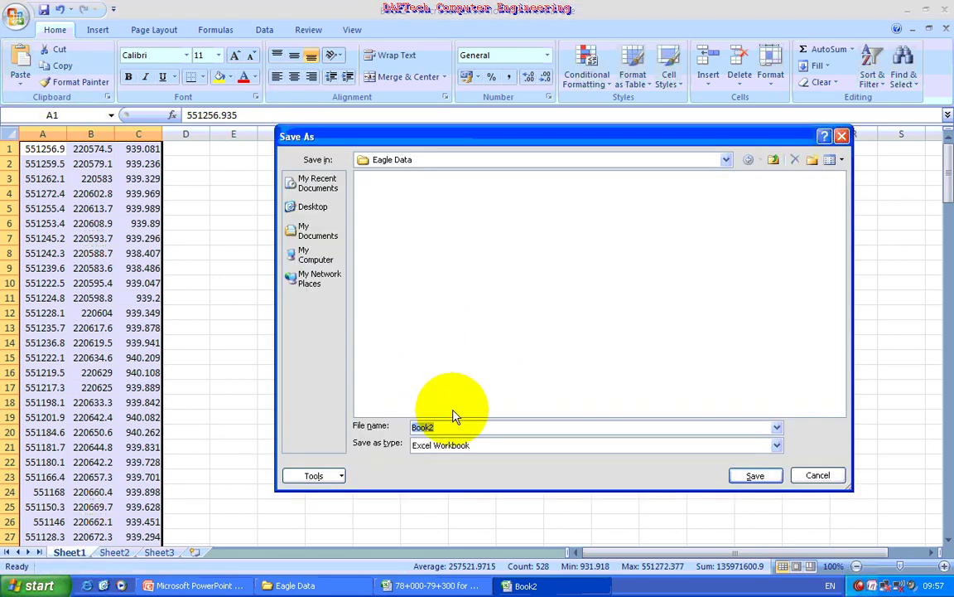
type("EL")
left_click(760, 446)
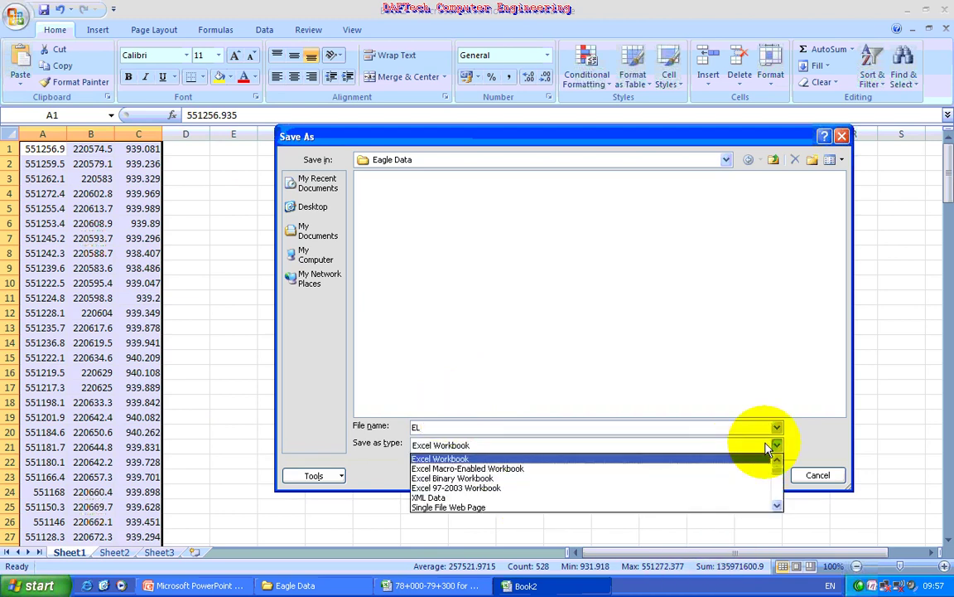
scroll(684, 495, "down", 3)
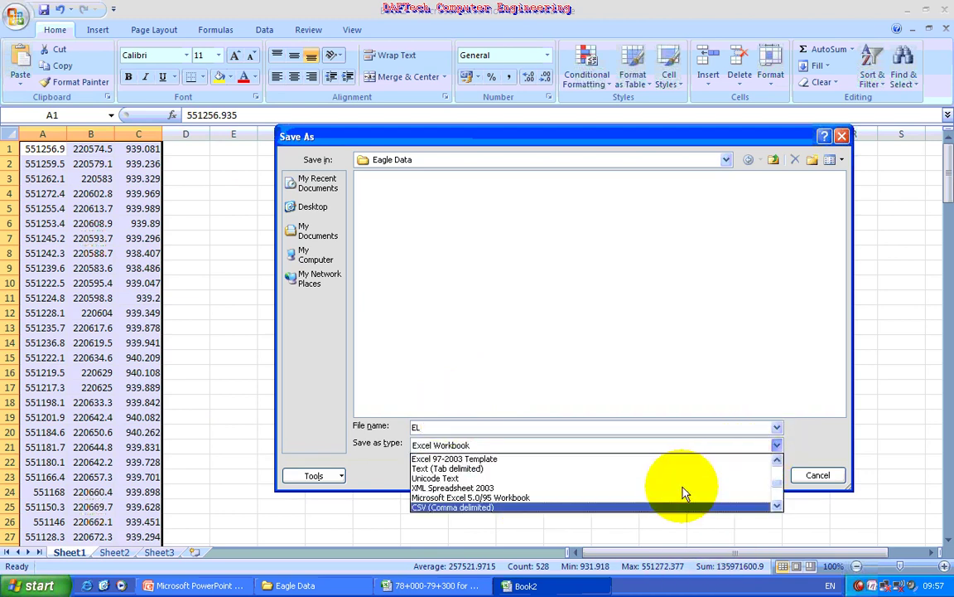
left_click(514, 507)
left_click(752, 476)
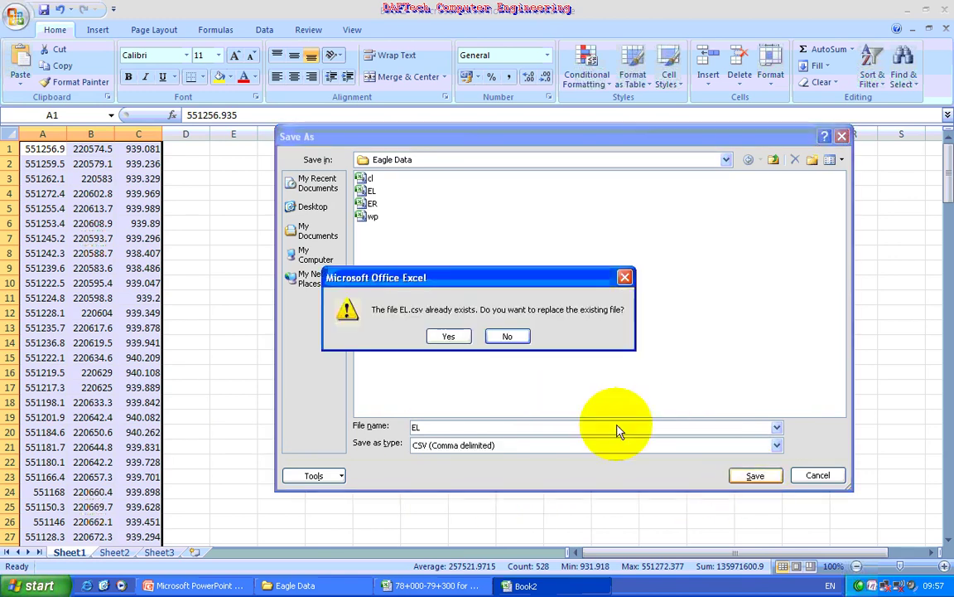
left_click(442, 337)
left_click(439, 343)
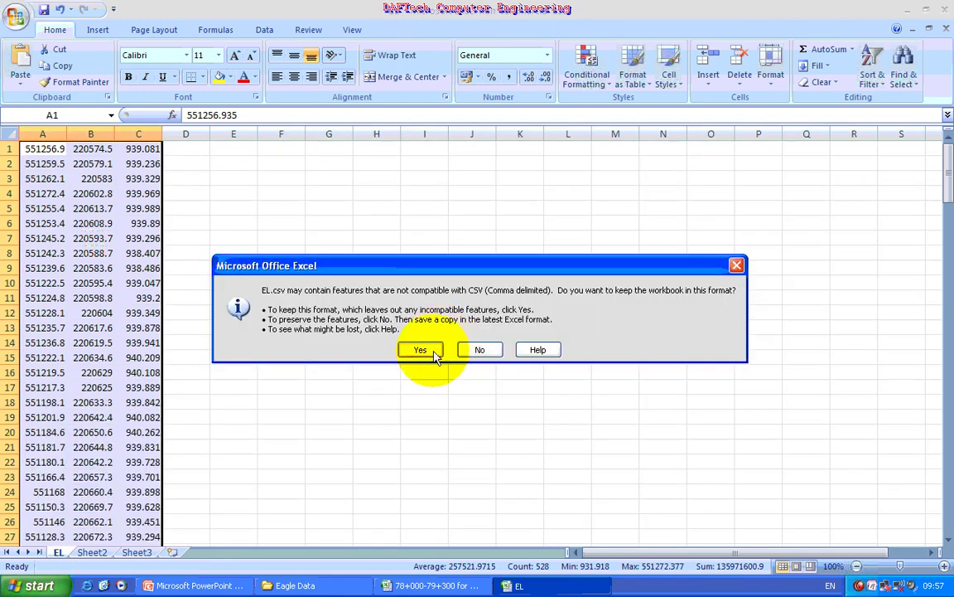
left_click(424, 347)
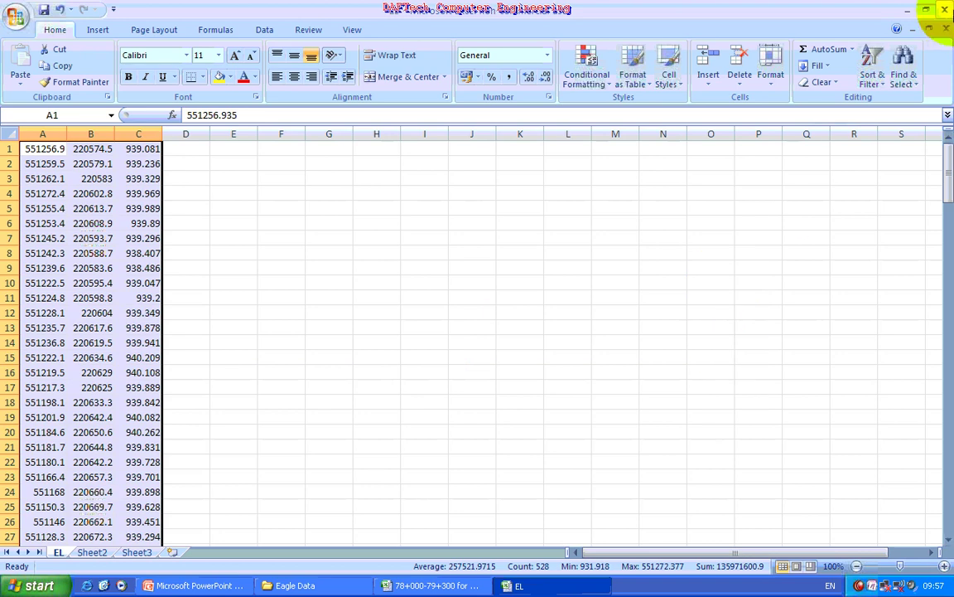
left_click(947, 30)
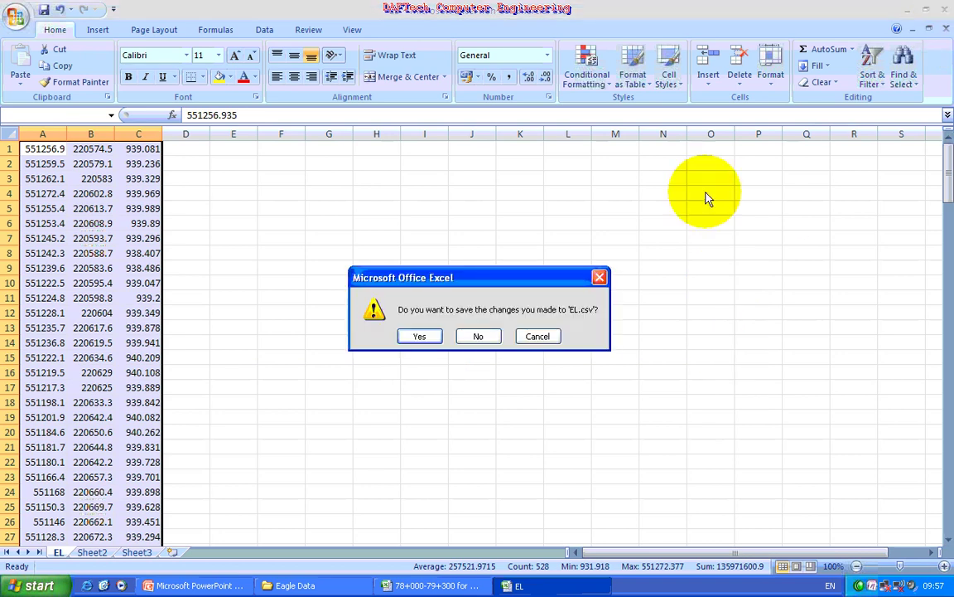
left_click(478, 337)
Change column E's filter in the survey workbook to show only the ER points.
left_click_drag(945, 451, 945, 153)
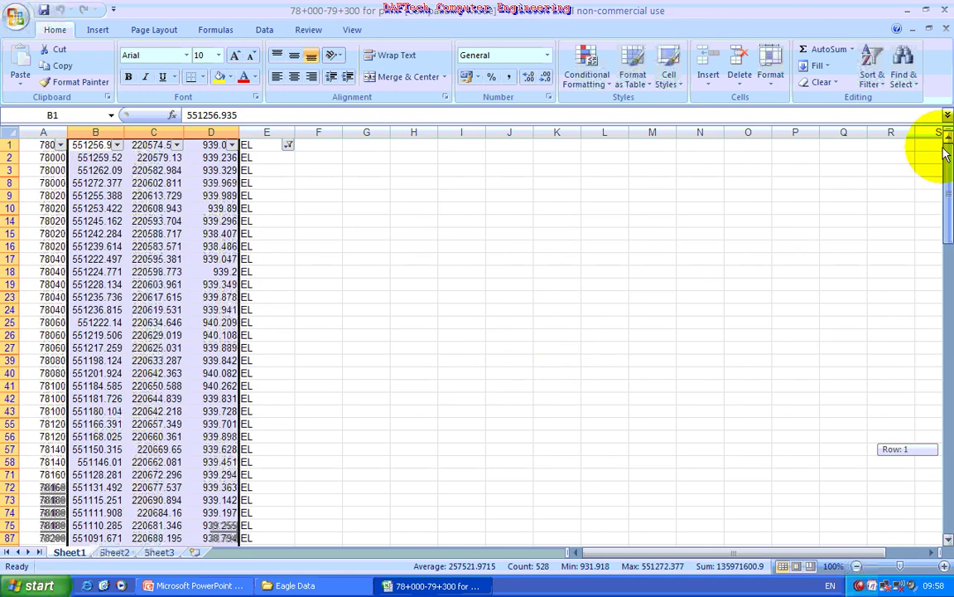
left_click(49, 130)
left_click_drag(51, 128, 267, 130)
left_click(288, 145)
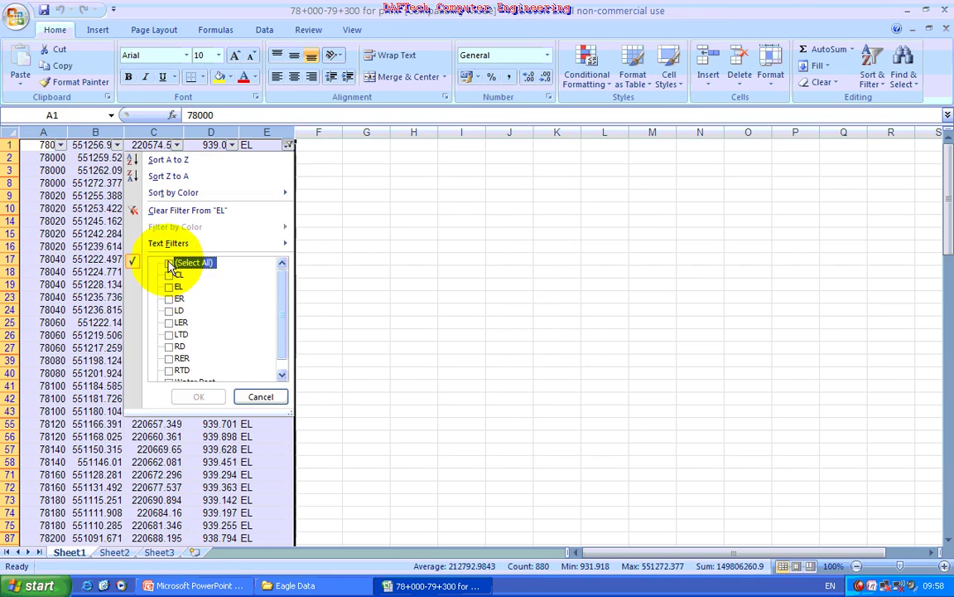
left_click(169, 299)
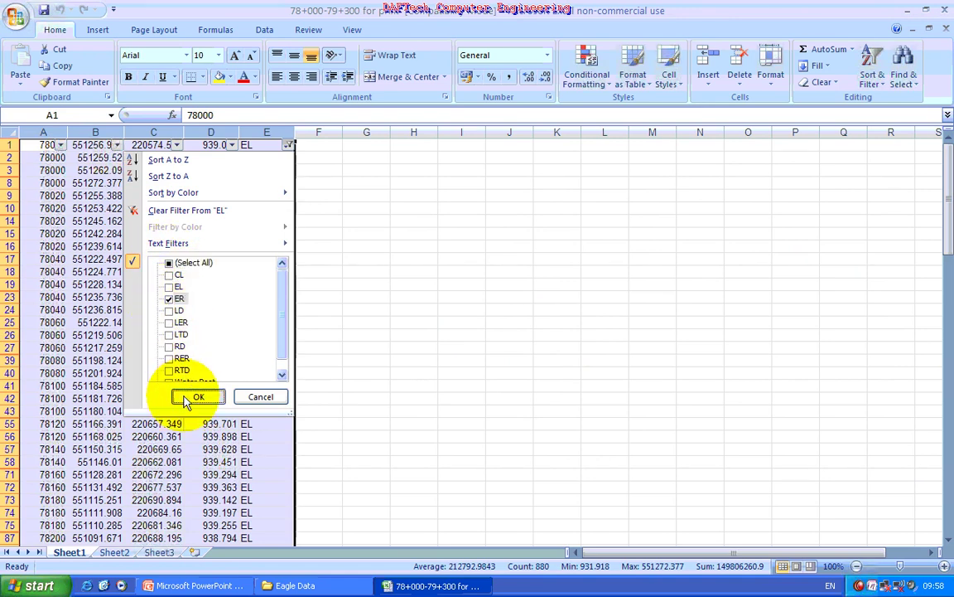
left_click(199, 396)
Copy the filtered ER data in columns B through D, rows 31 through 588, and paste it at cell A1 of a new blank workbook.
left_click(95, 158)
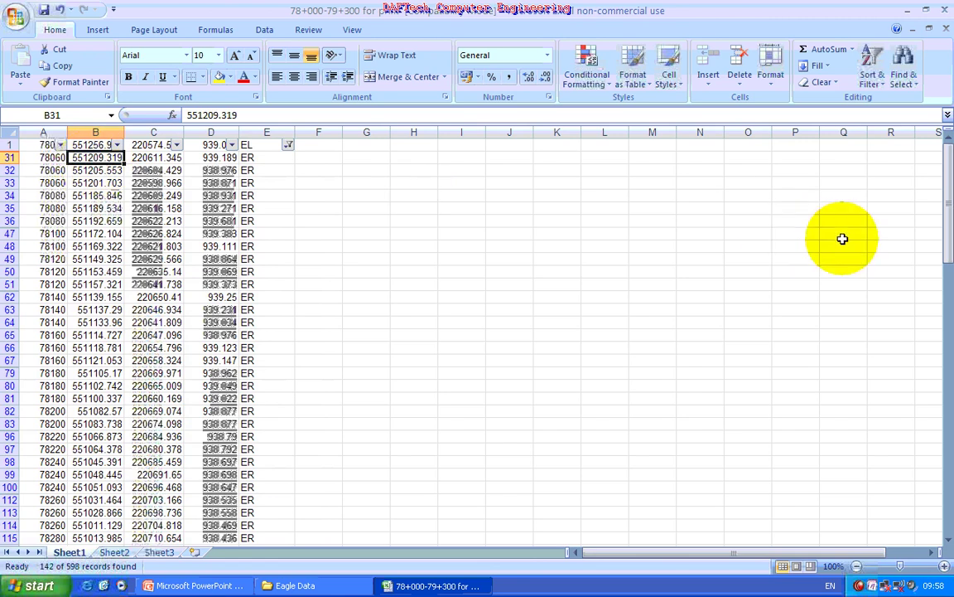
left_click_drag(950, 224, 936, 540)
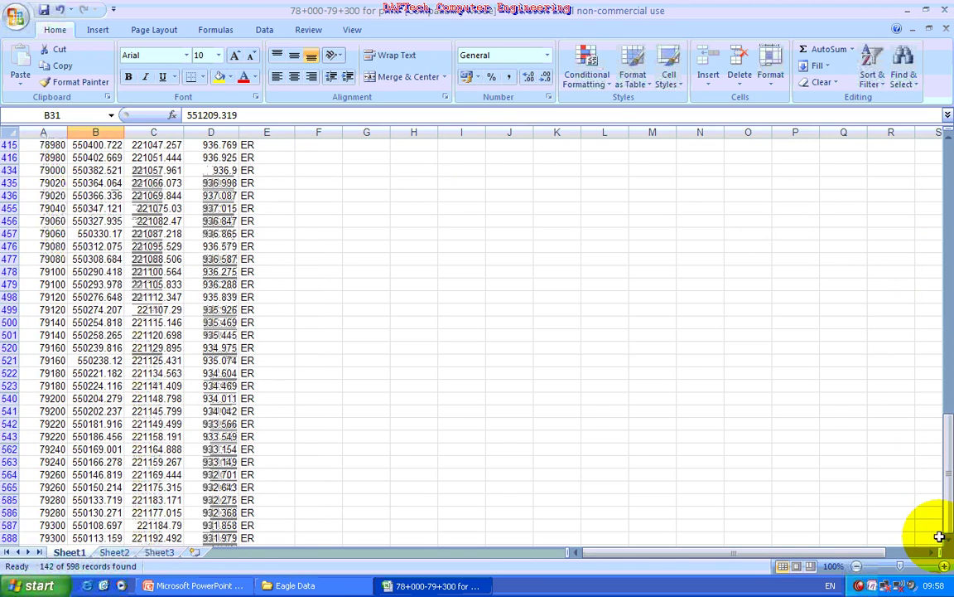
left_click(949, 543)
left_click(949, 542)
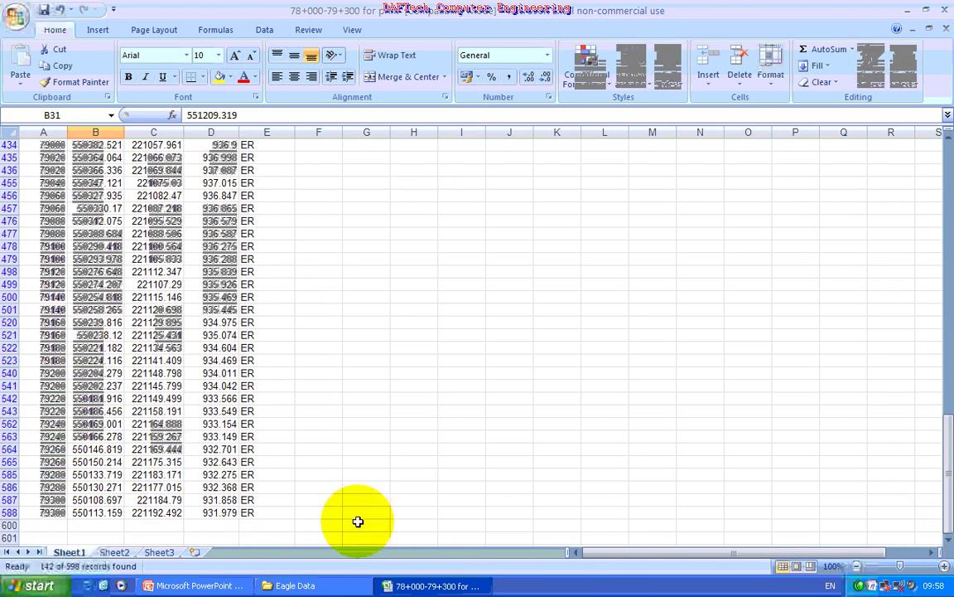
left_click(225, 512, "shift")
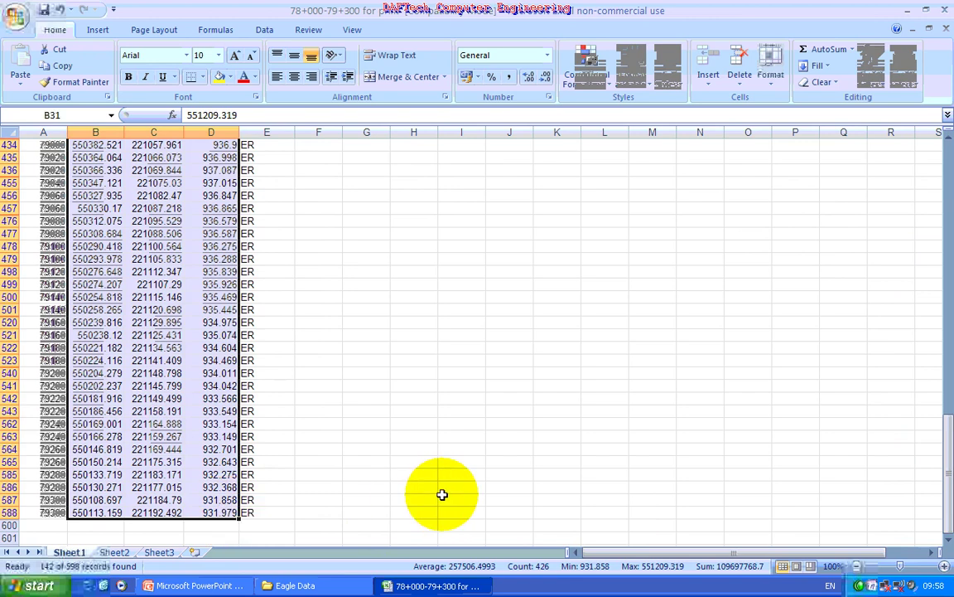
key("ctrl+c")
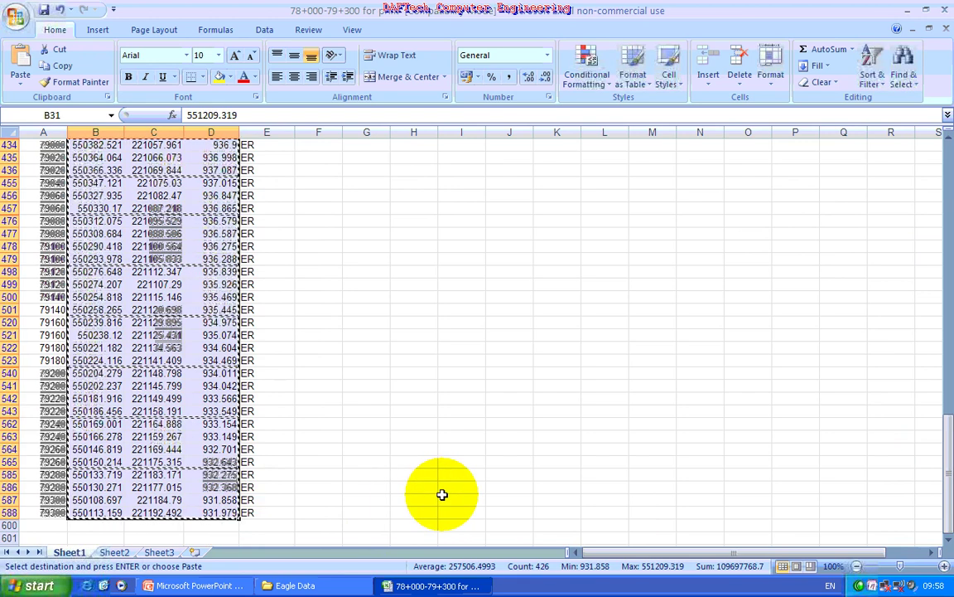
key("ctrl+n")
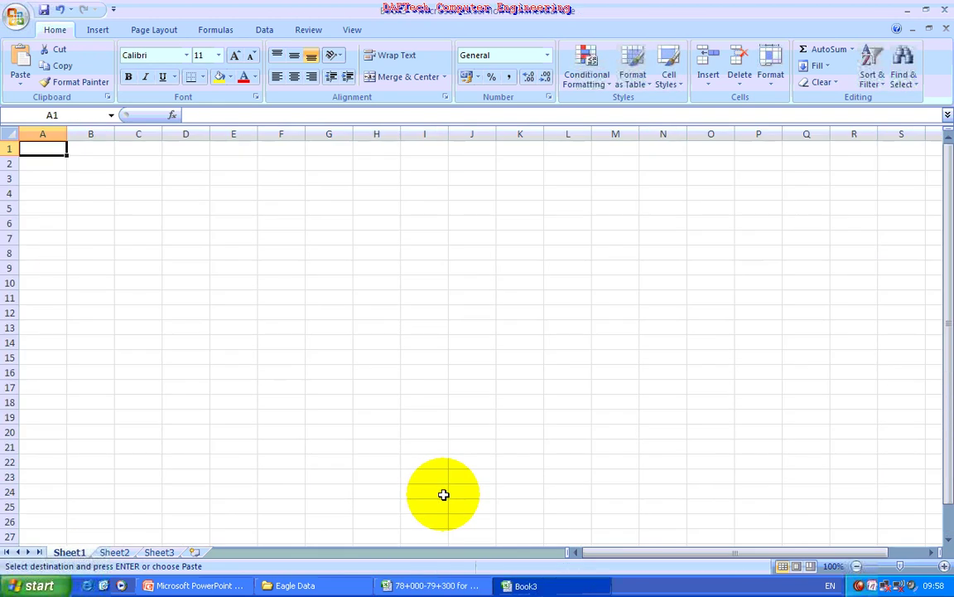
key("ctrl+v")
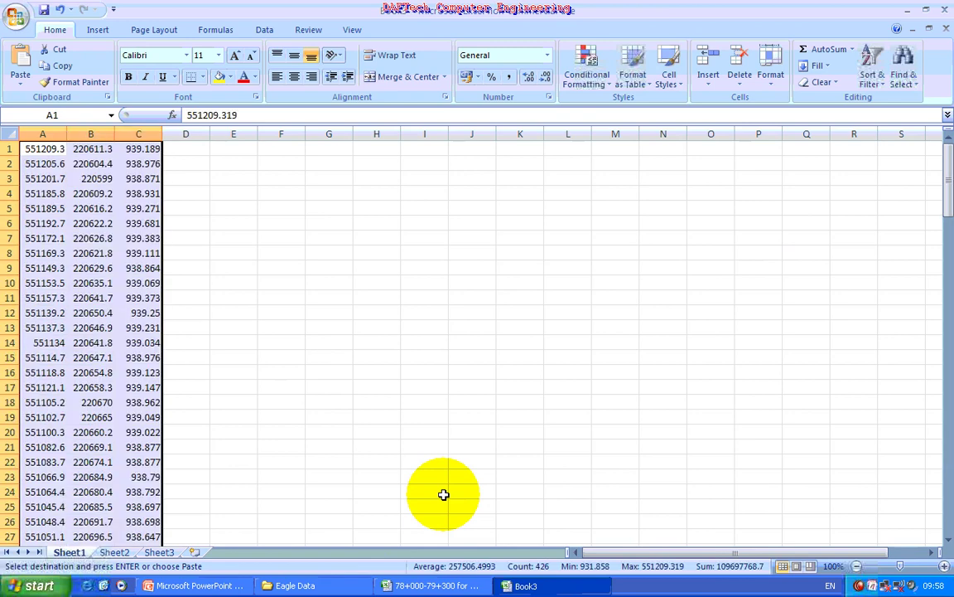
Save the sheet as CSV (Comma delimited) file ER in Eagle Data, replacing the existing file, and close it without saving further changes.
key("ctrl+s")
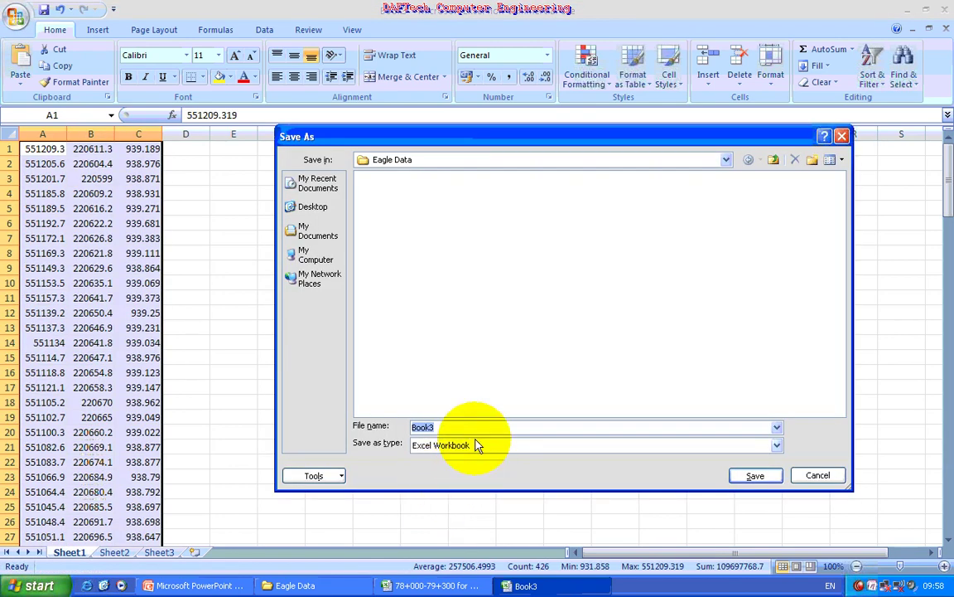
type("ER")
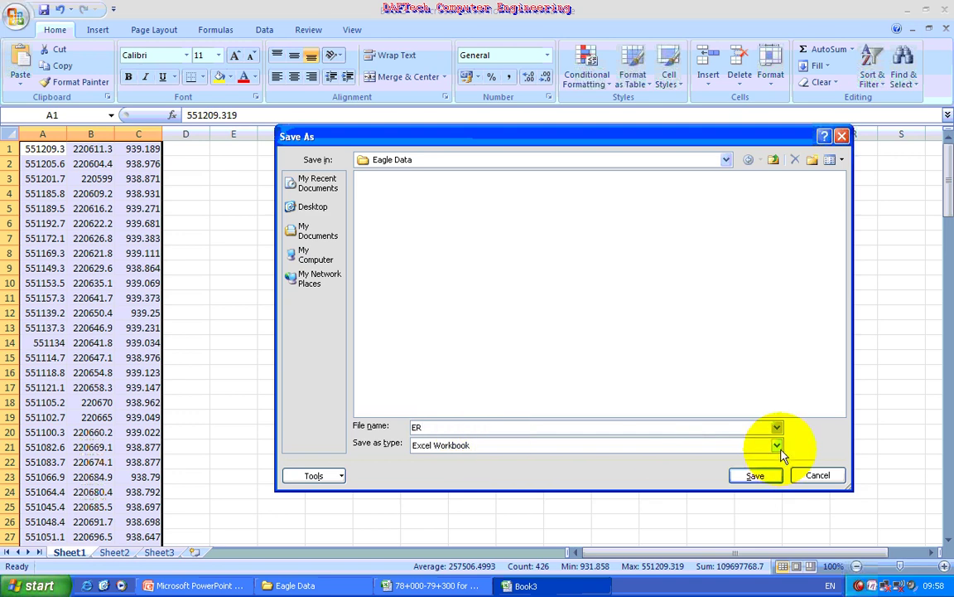
left_click(778, 448)
scroll(628, 511, "down", 3)
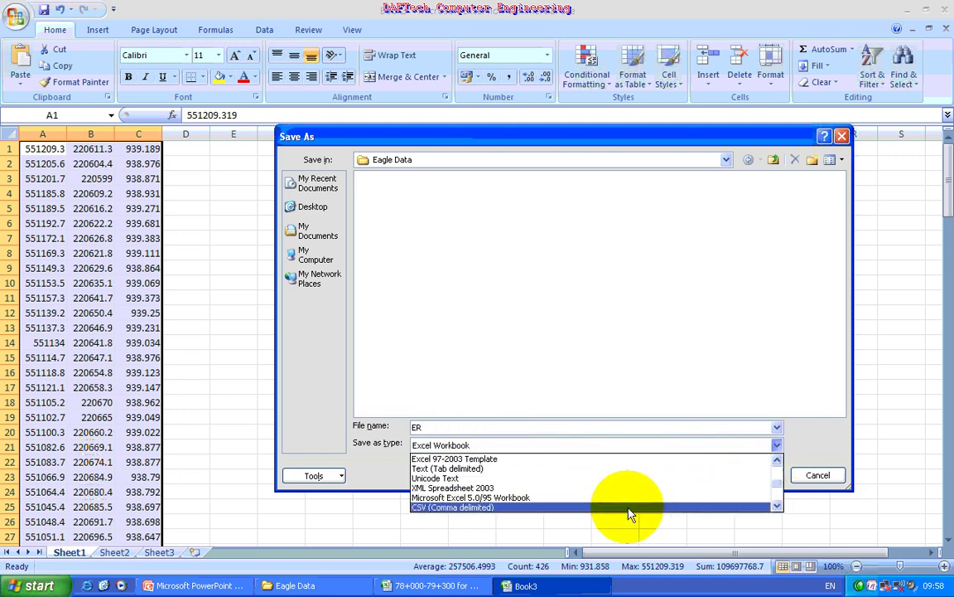
left_click(613, 508)
left_click(739, 479)
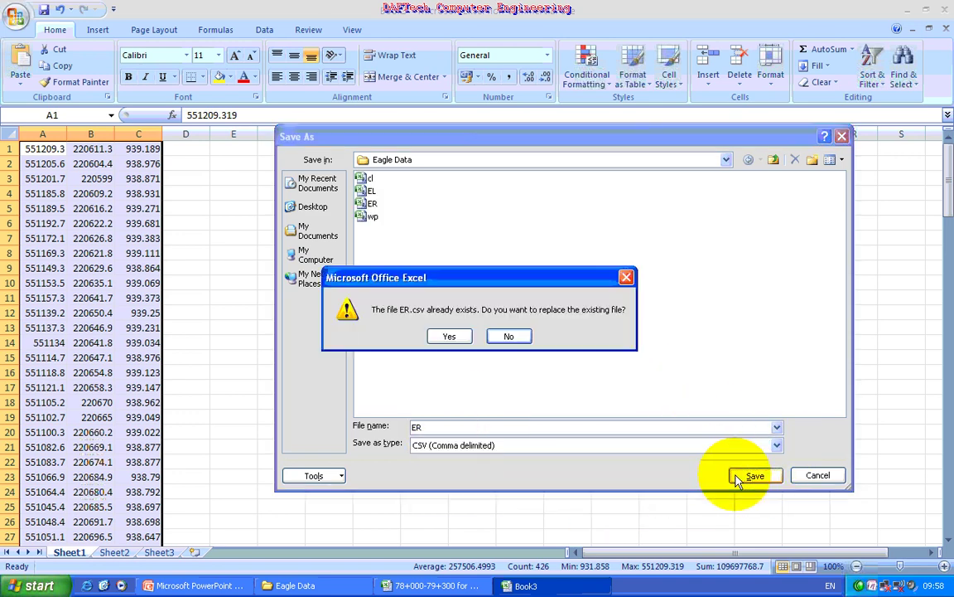
left_click(448, 339)
left_click(453, 345)
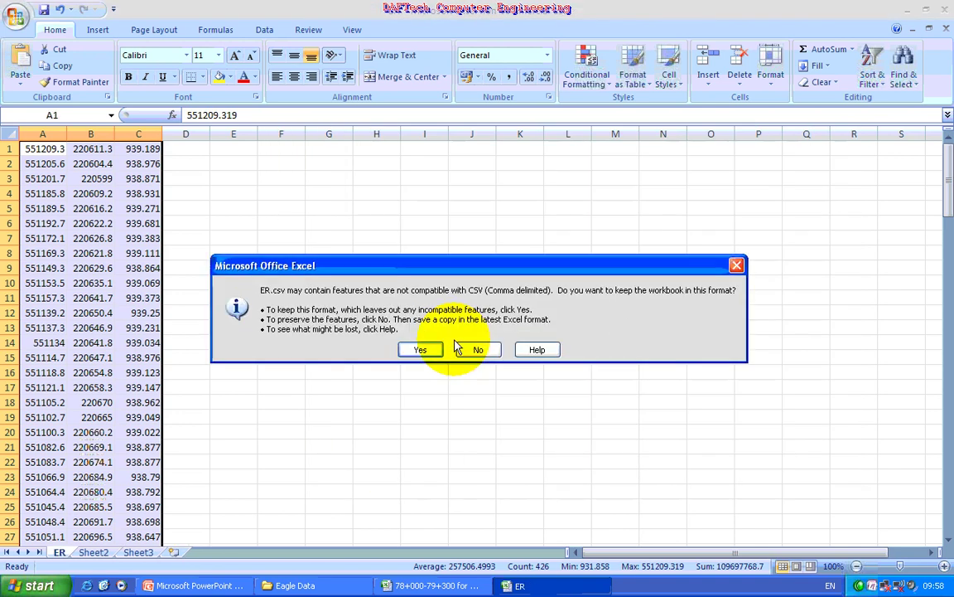
left_click(420, 351)
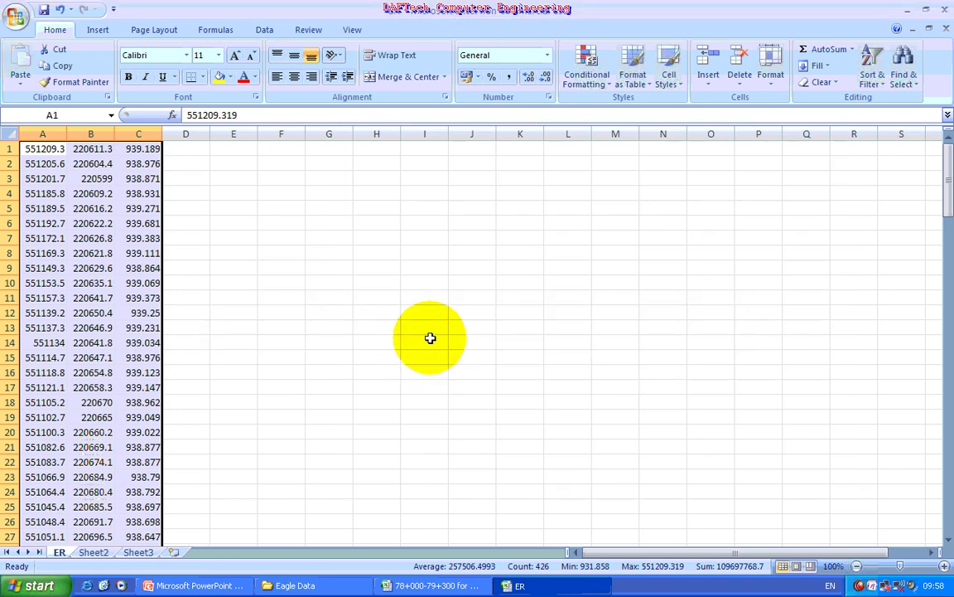
left_click(946, 29)
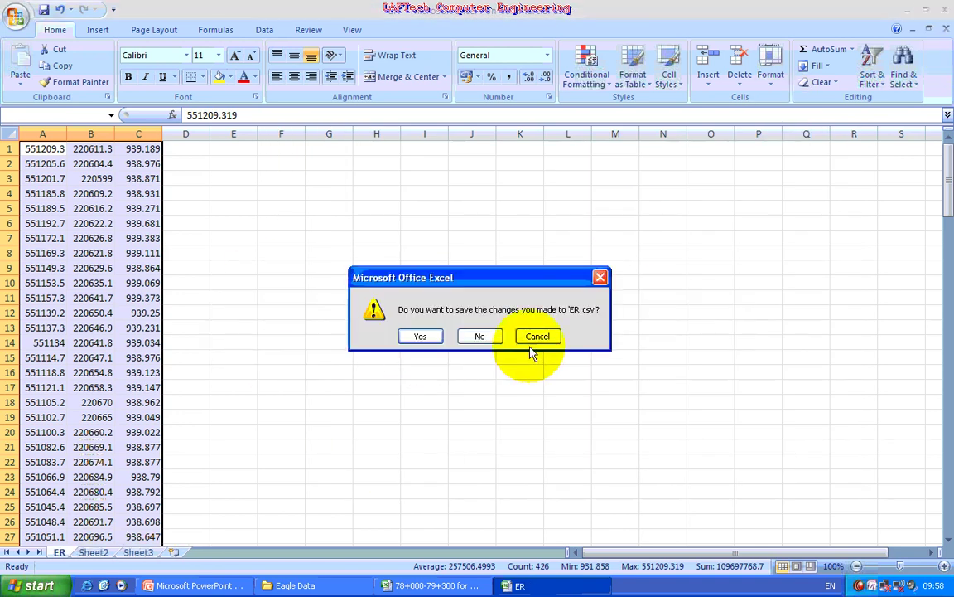
left_click(480, 335)
Change column E's filter in the survey workbook to show only the Water Post points.
left_click_drag(950, 447, 950, 140)
left_click_drag(57, 134, 281, 149)
left_click(286, 145)
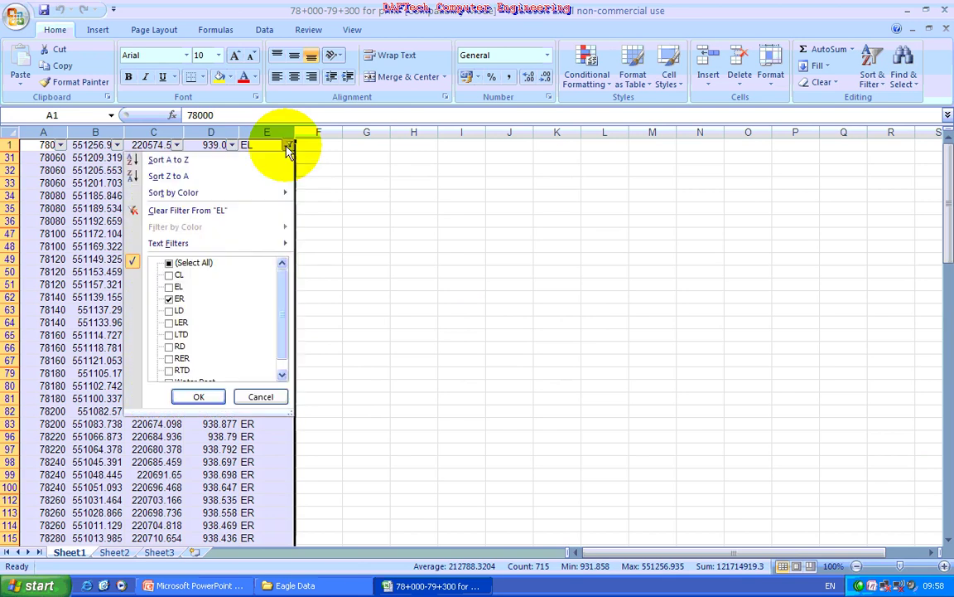
left_click(169, 264)
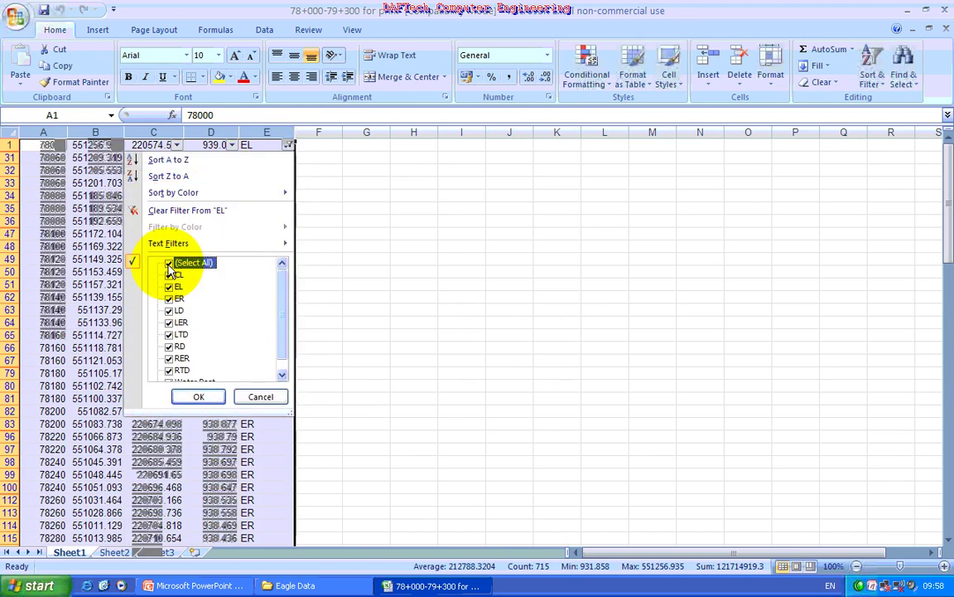
left_click(169, 264)
left_click_drag(283, 294, 279, 315)
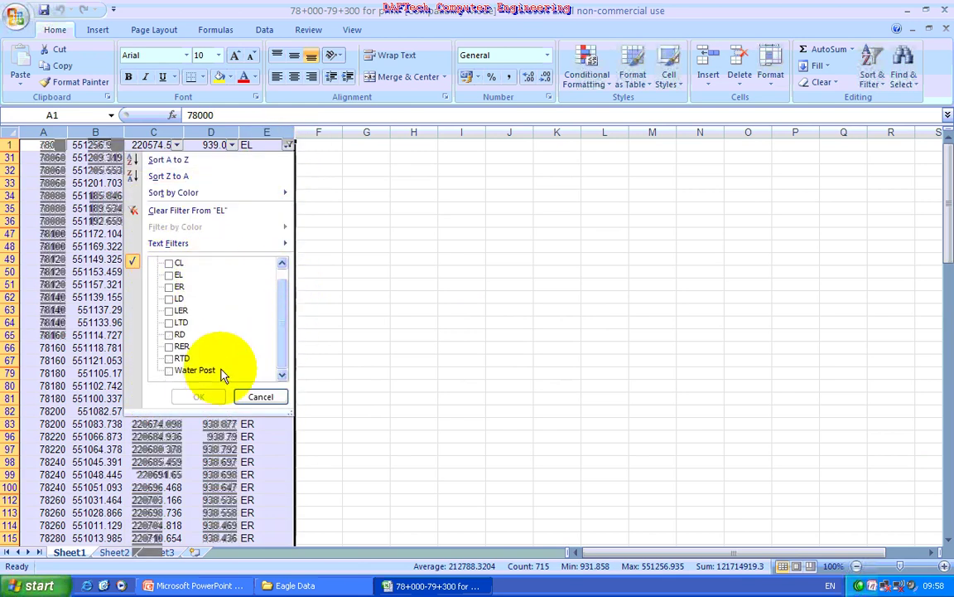
left_click(169, 372)
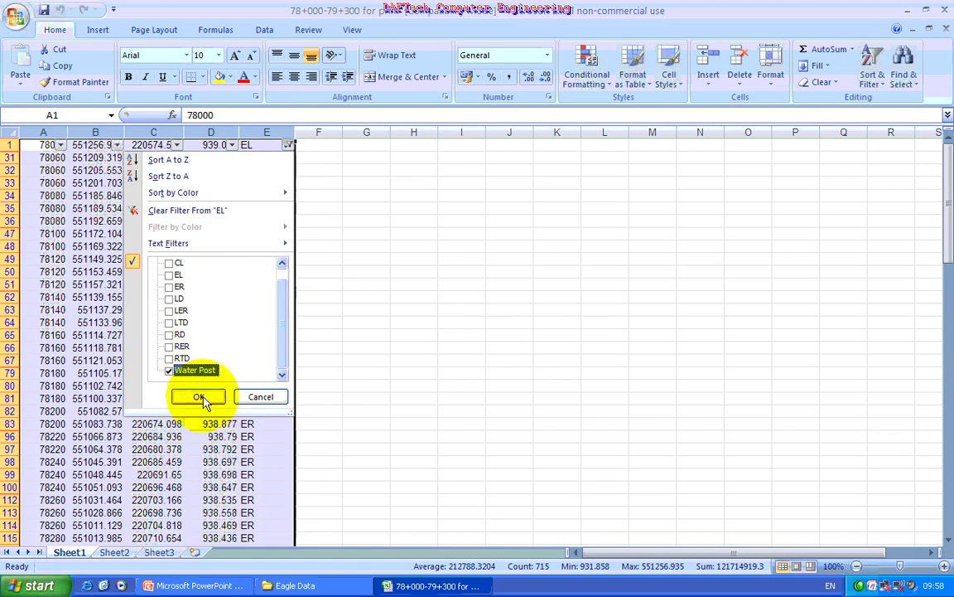
left_click(199, 396)
Copy the Water Post data in columns B through D, rows 597 through 599, and paste it at cell A1 of a new blank workbook.
left_click_drag(96, 161, 201, 183)
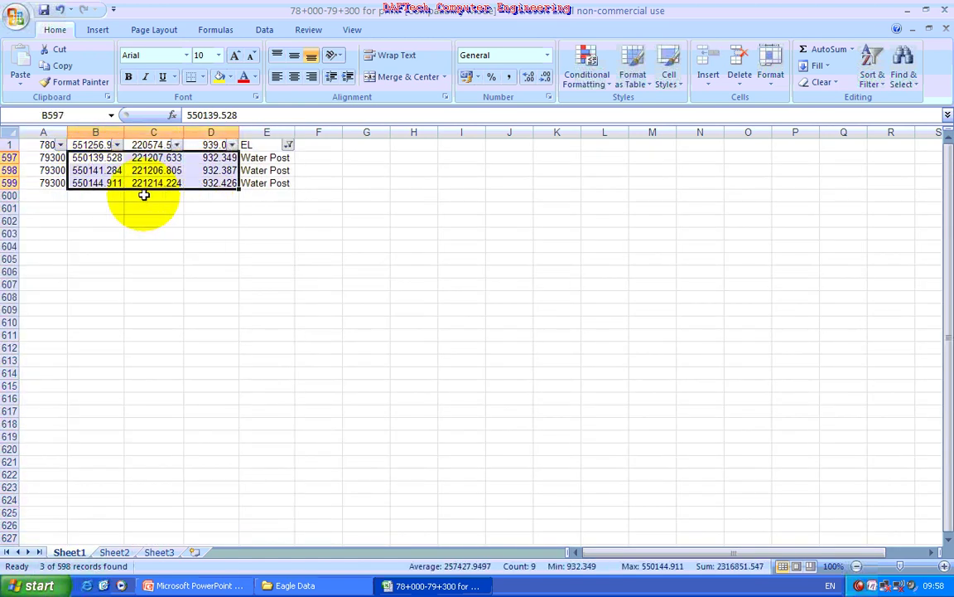
key("ctrl+c")
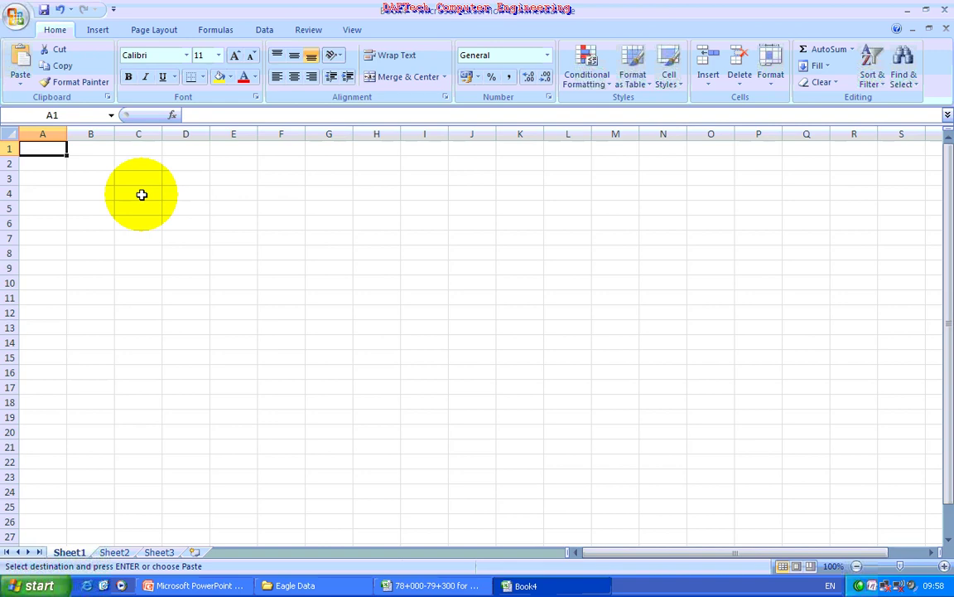
key("ctrl+v")
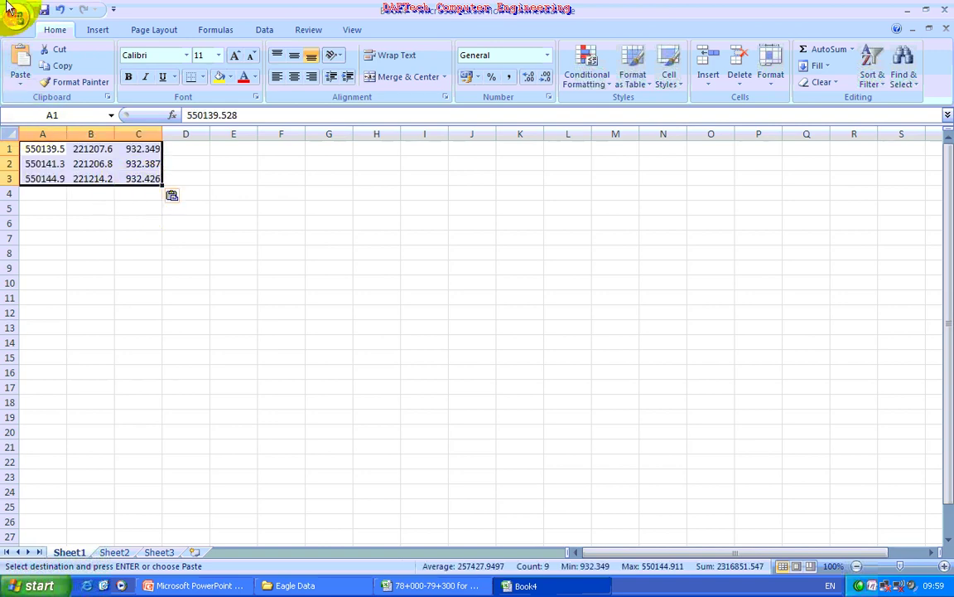
Save the sheet as CSV (Comma delimited) file WP in Eagle Data, replacing the existing file, and close it without saving further changes.
key("ctrl+s")
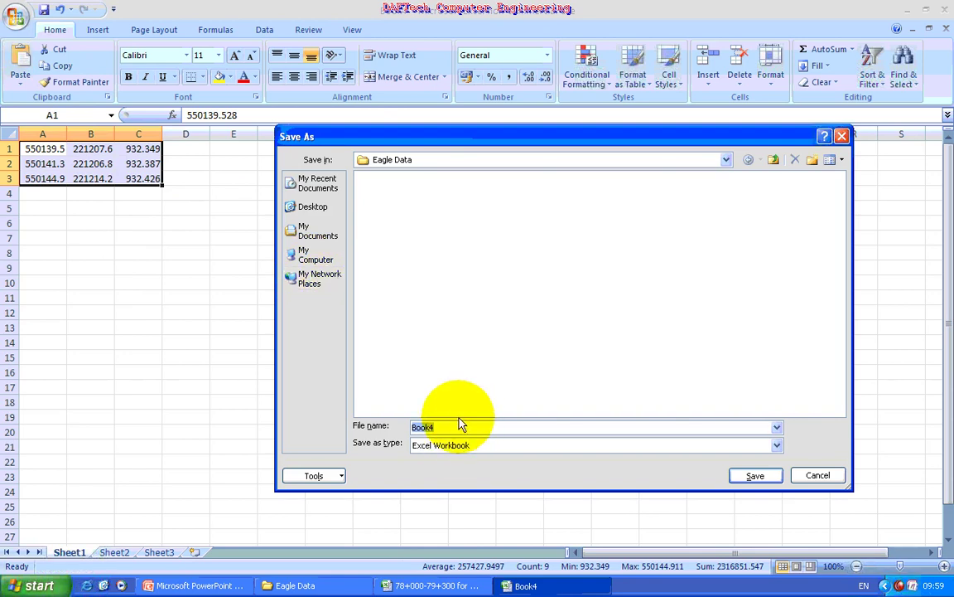
type("w")
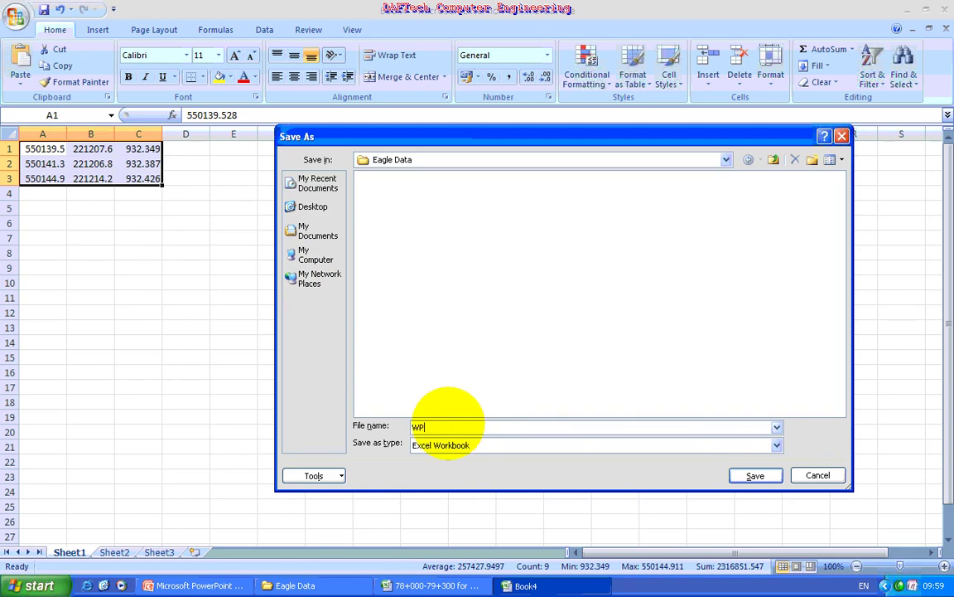
left_click(766, 445)
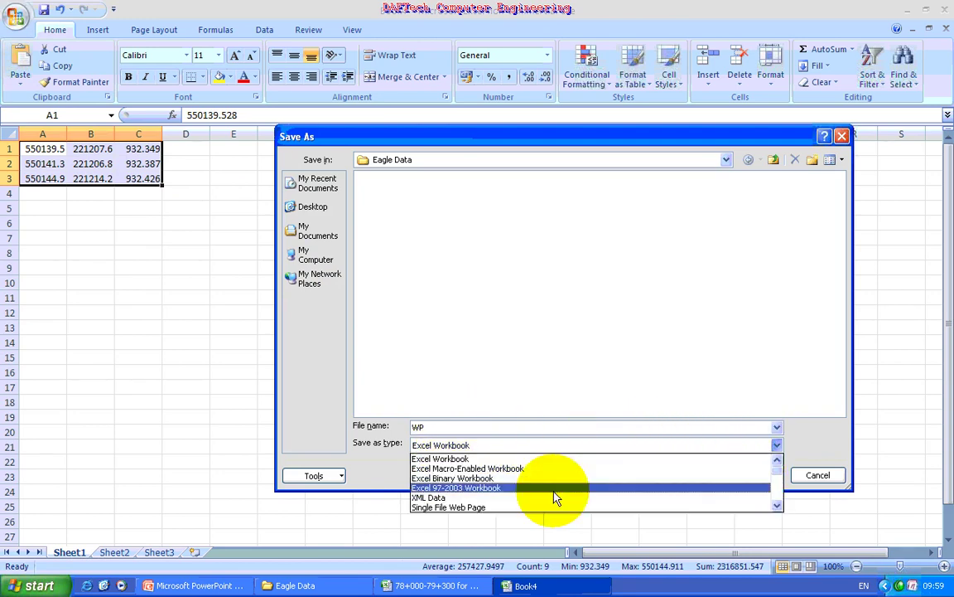
scroll(551, 499, "down", 3)
left_click(522, 506)
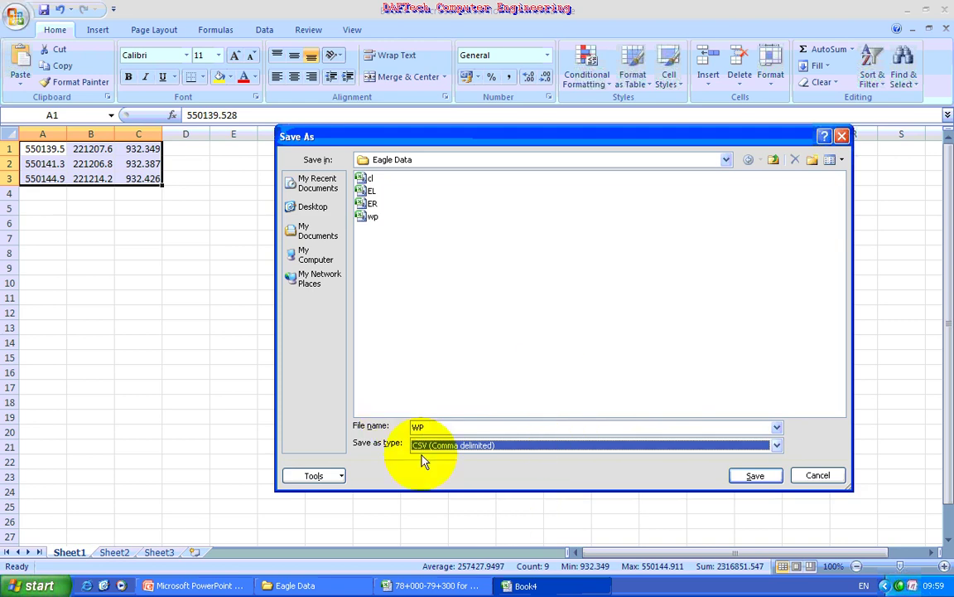
left_click(736, 475)
left_click(452, 338)
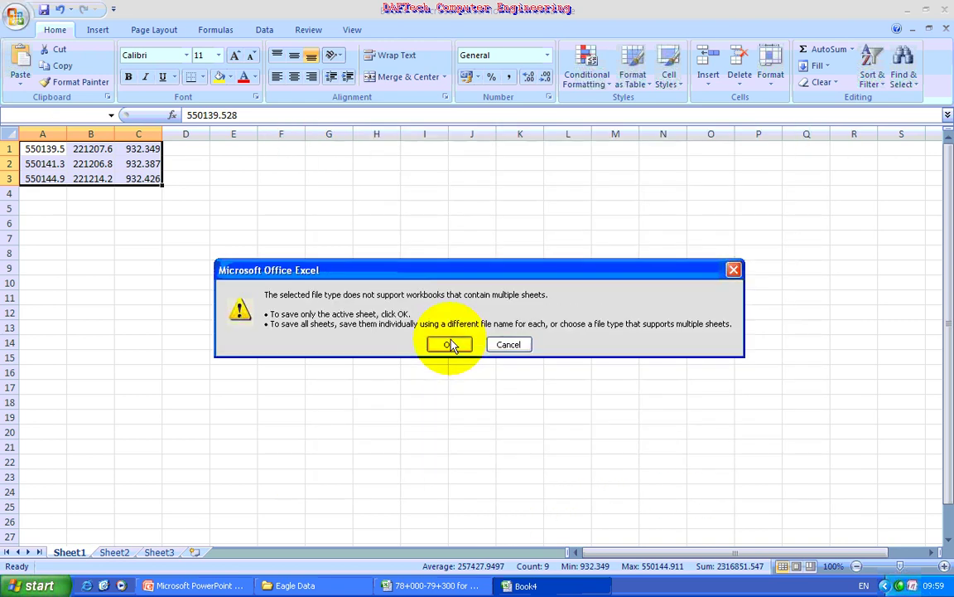
left_click(453, 345)
left_click(427, 347)
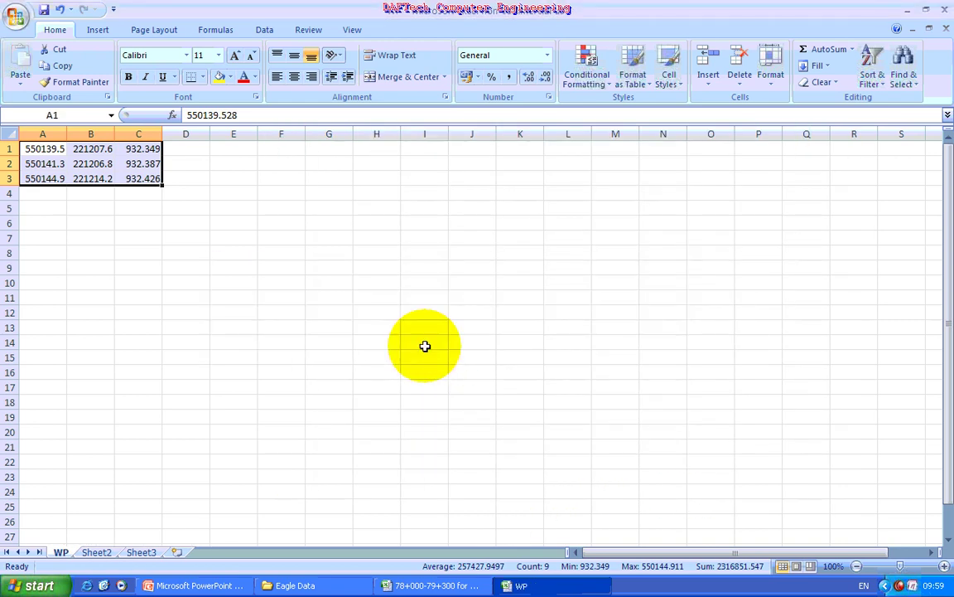
left_click(946, 28)
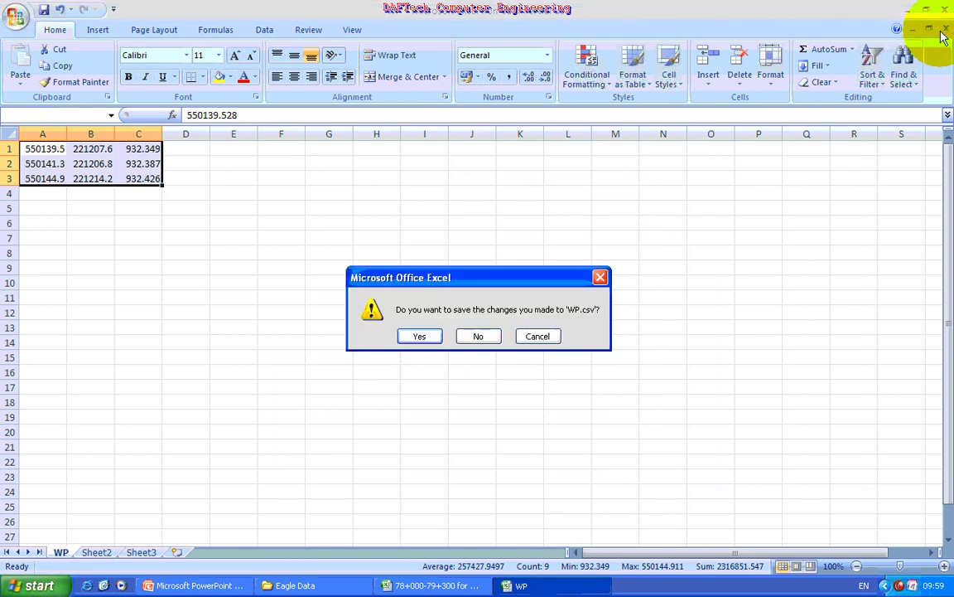
left_click(479, 339)
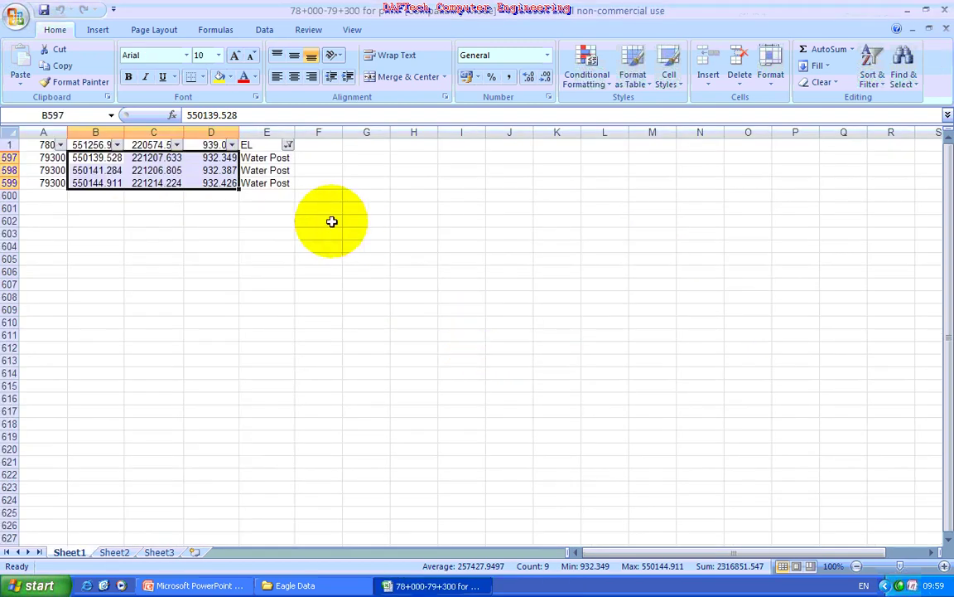
Select columns A through E and include all feature codes in column E's filter list.
left_click_drag(59, 131, 283, 132)
left_click(288, 145)
left_click(171, 263)
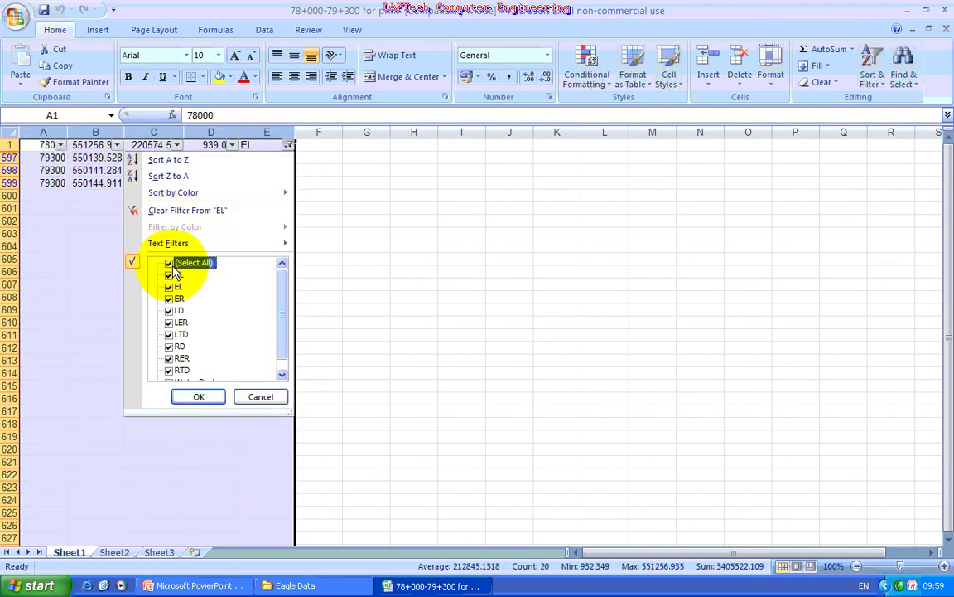
mouse_move(168, 243)
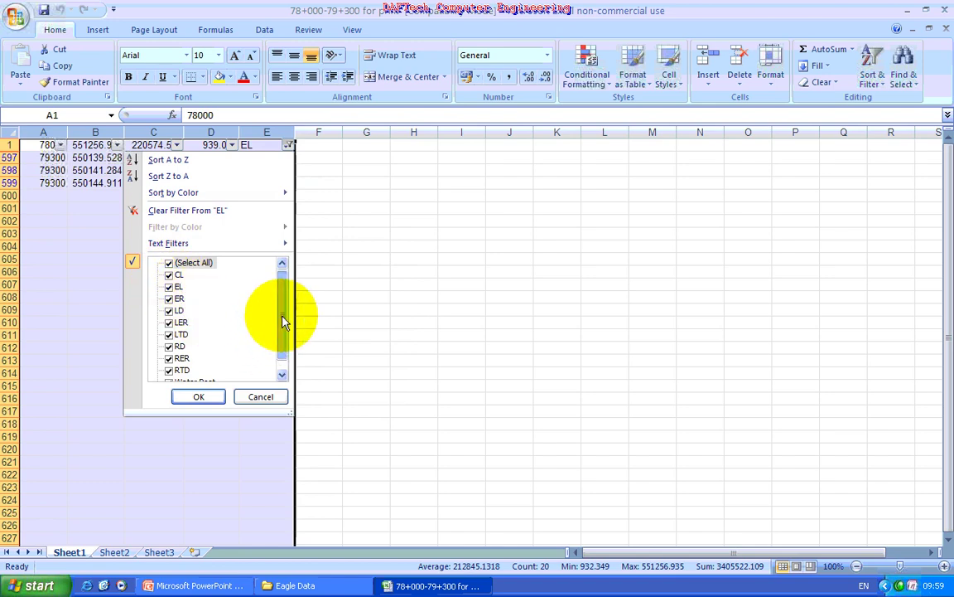
scroll(283, 322, "down", 1)
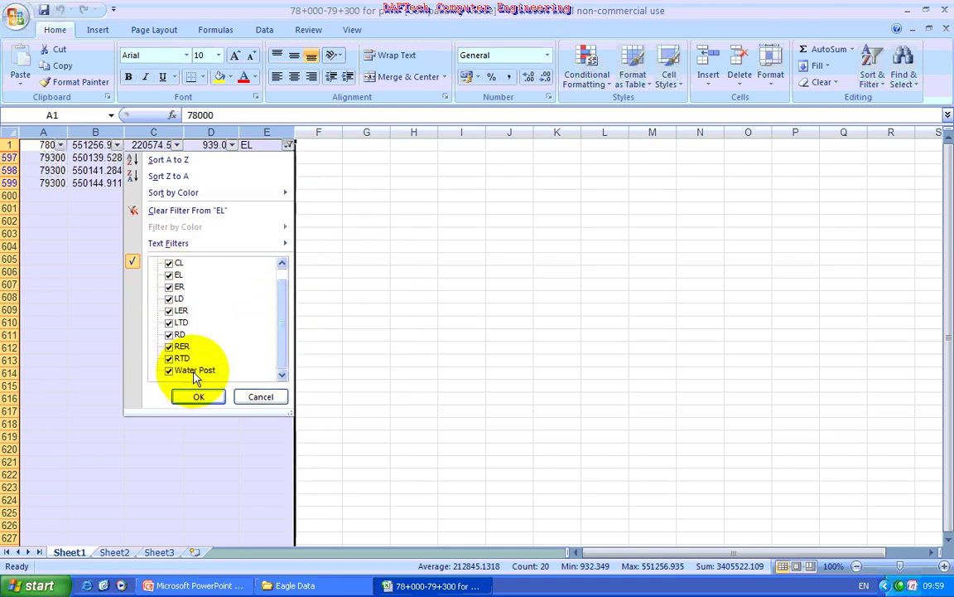
scroll(279, 317, "up", 1)
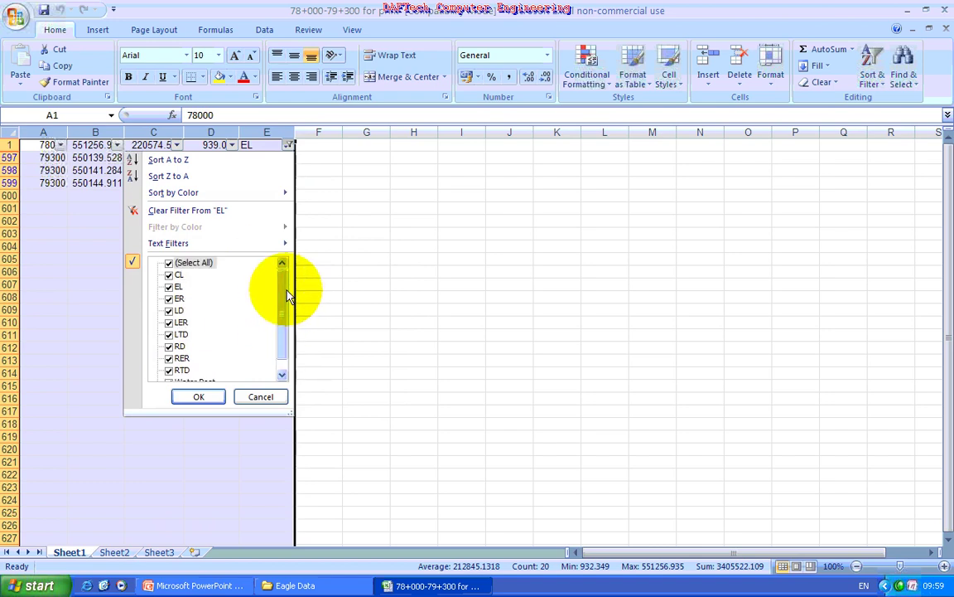
Start a custom text filter on column E with the condition "does not contain" CL, combined by Or.
left_click(270, 244)
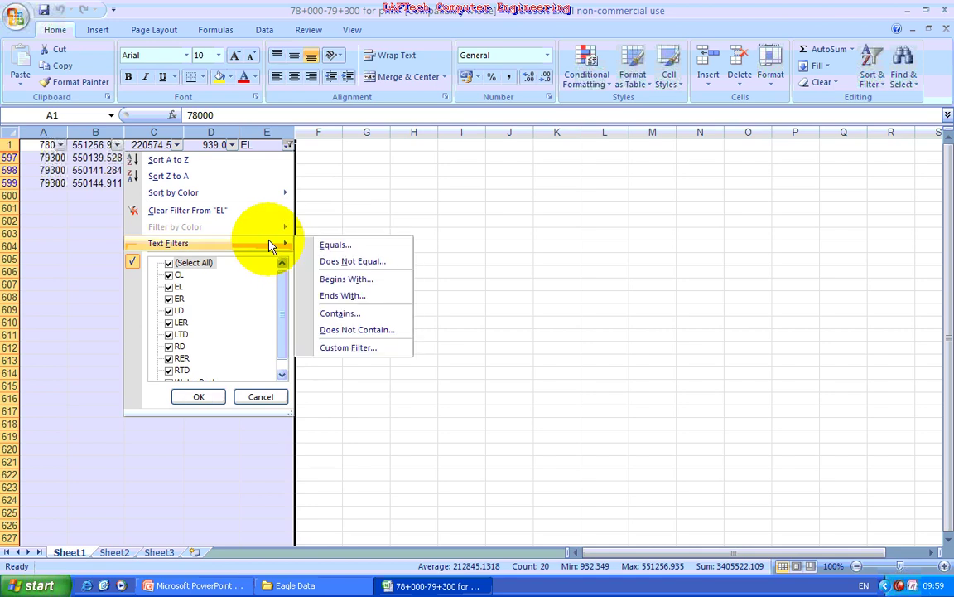
left_click(349, 330)
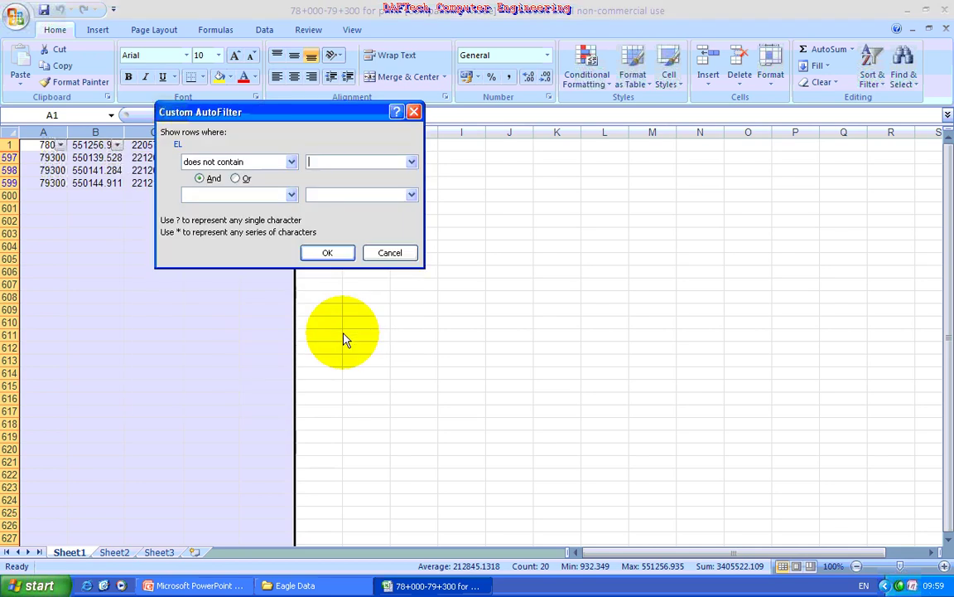
left_click_drag(351, 116, 557, 163)
left_click(494, 203)
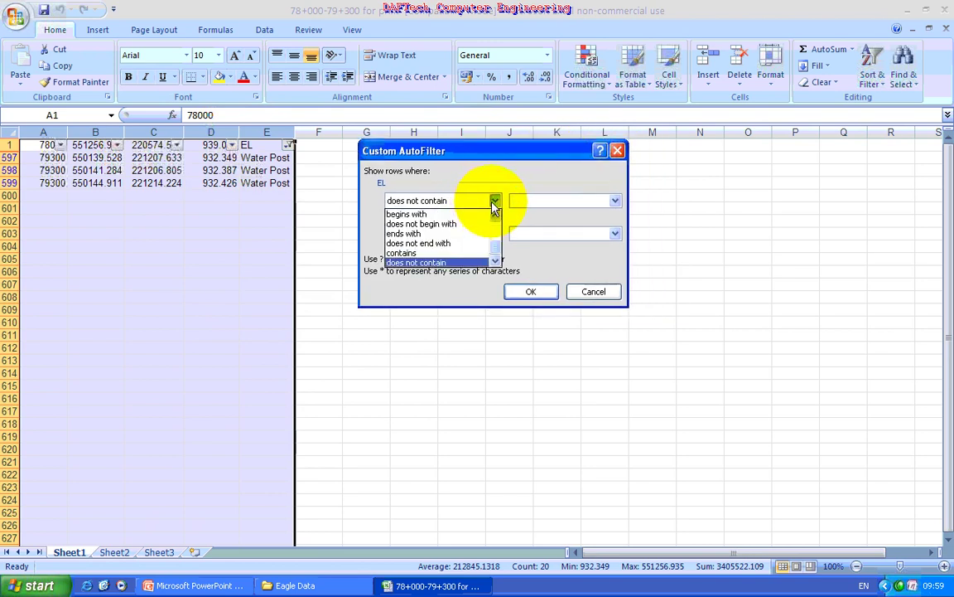
left_click(494, 204)
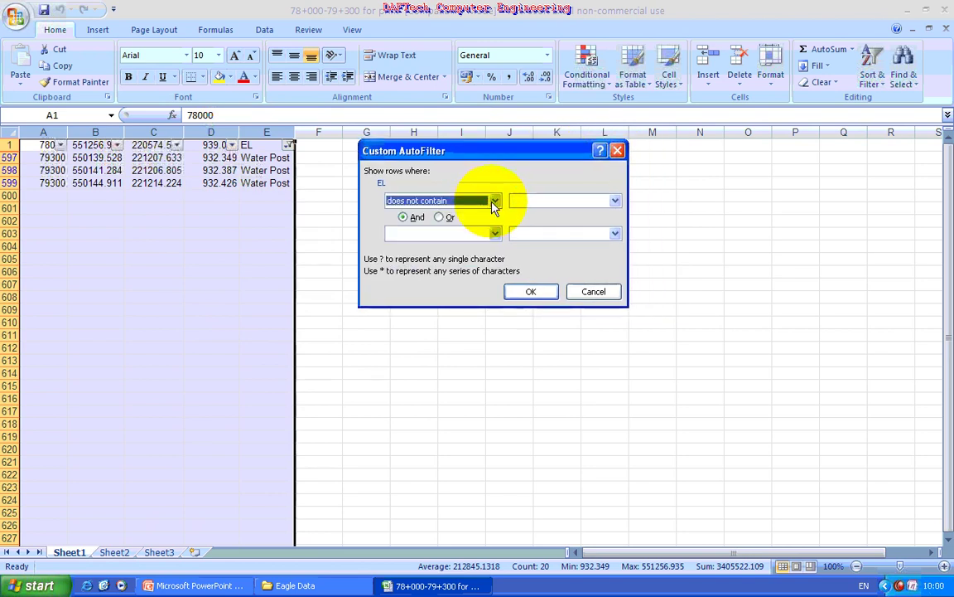
left_click(439, 217)
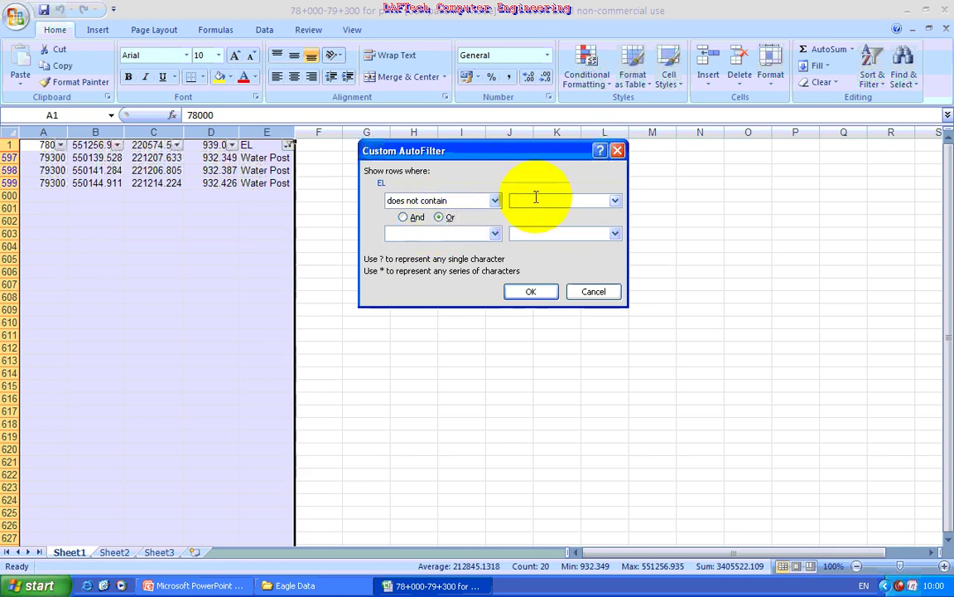
left_click(614, 200)
left_click(521, 224)
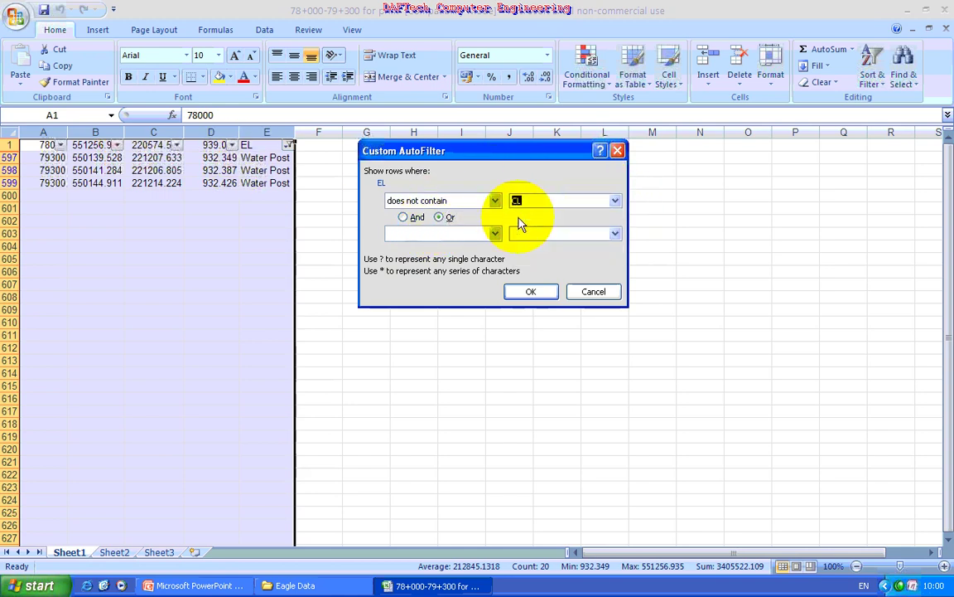
Add "does not equal" EL as the second condition of the custom filter.
left_click(614, 235)
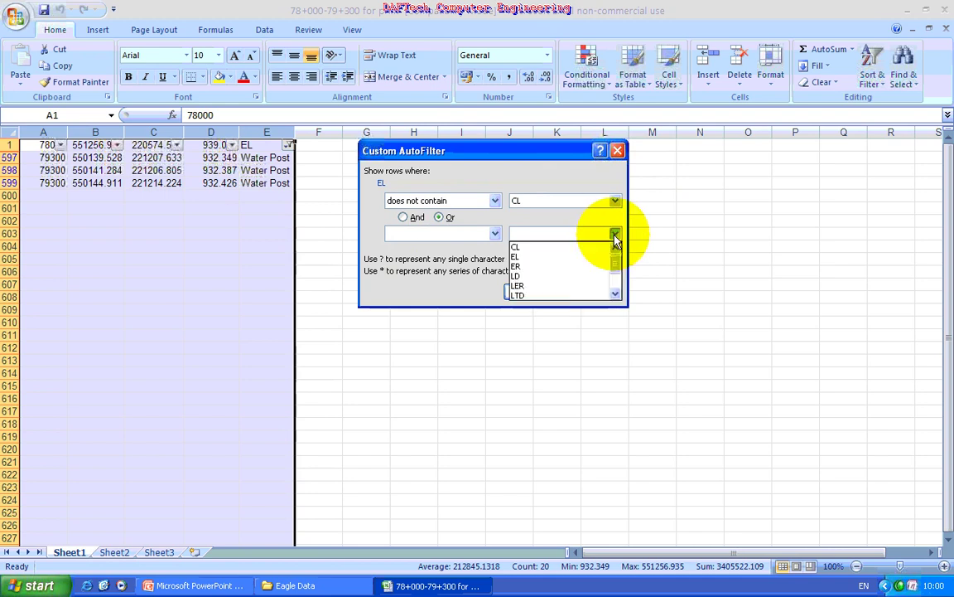
left_click(547, 251)
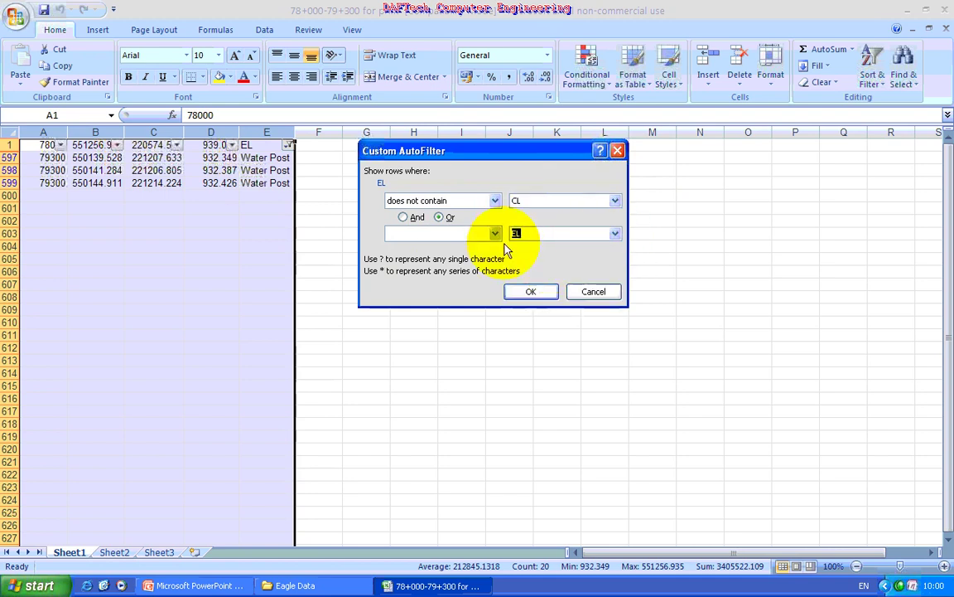
left_click(495, 234)
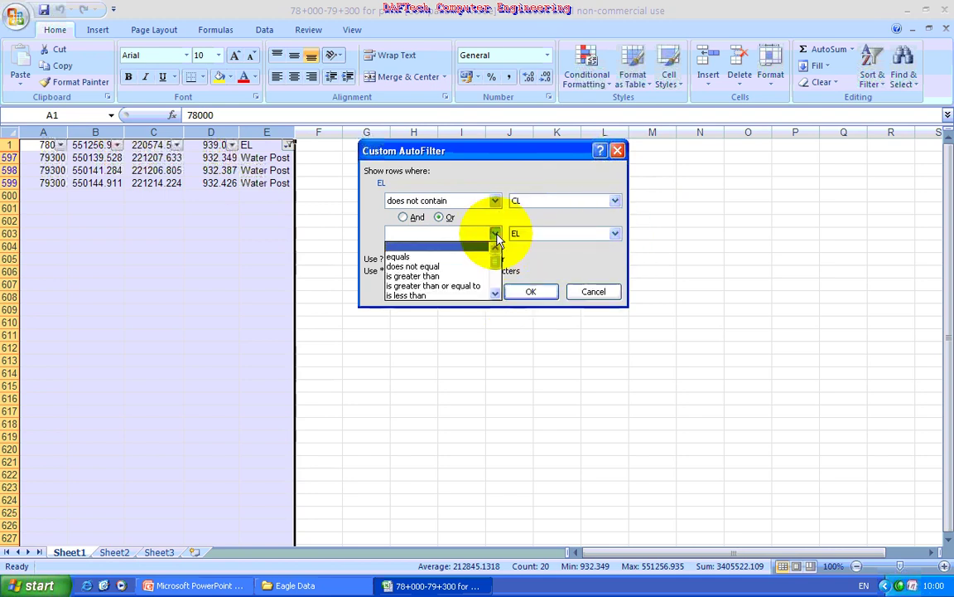
left_click(441, 266)
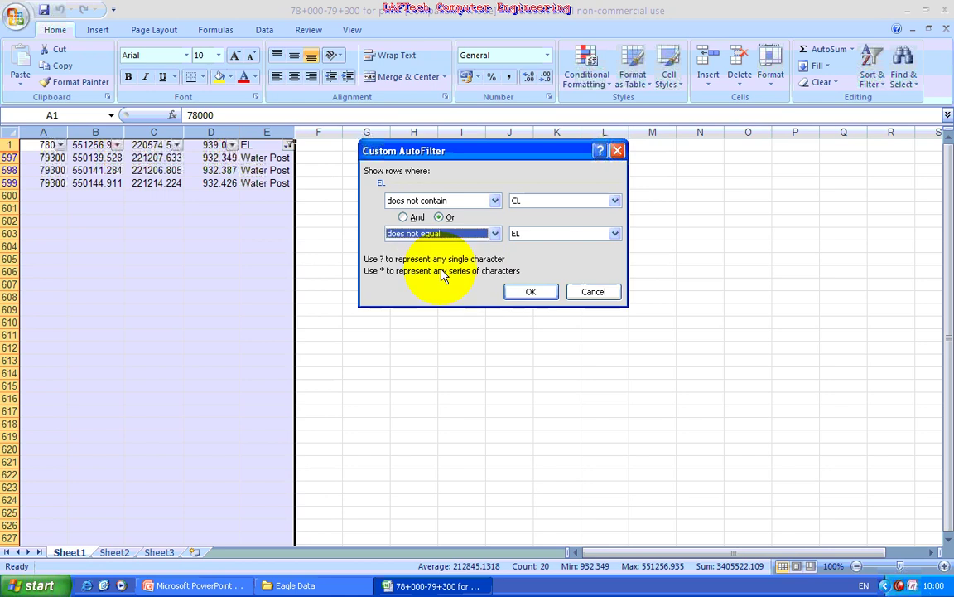
Change the CL condition to "does not equal", apply the custom filter, and review the listed rows.
left_click(495, 200)
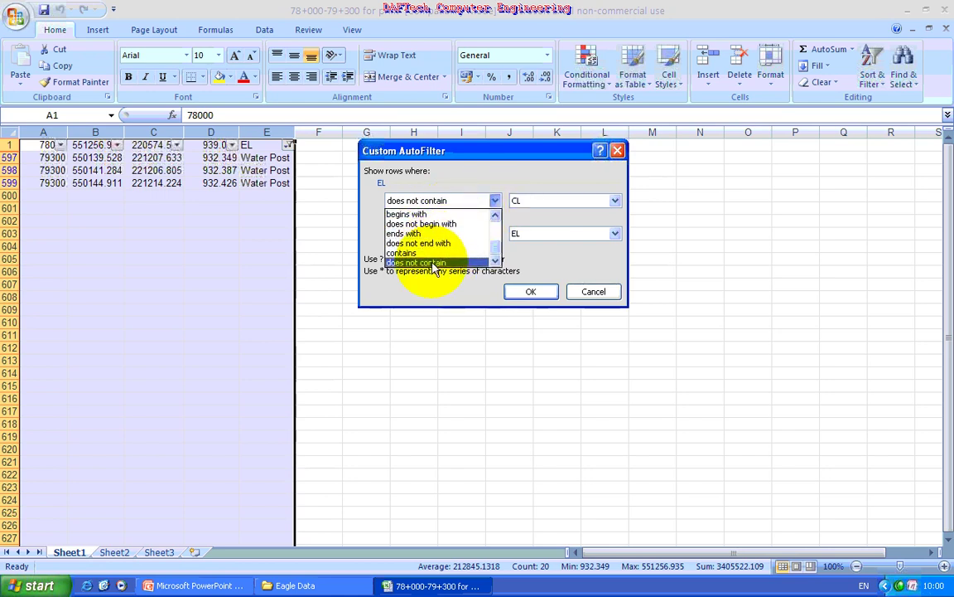
left_click(419, 263)
left_click(493, 202)
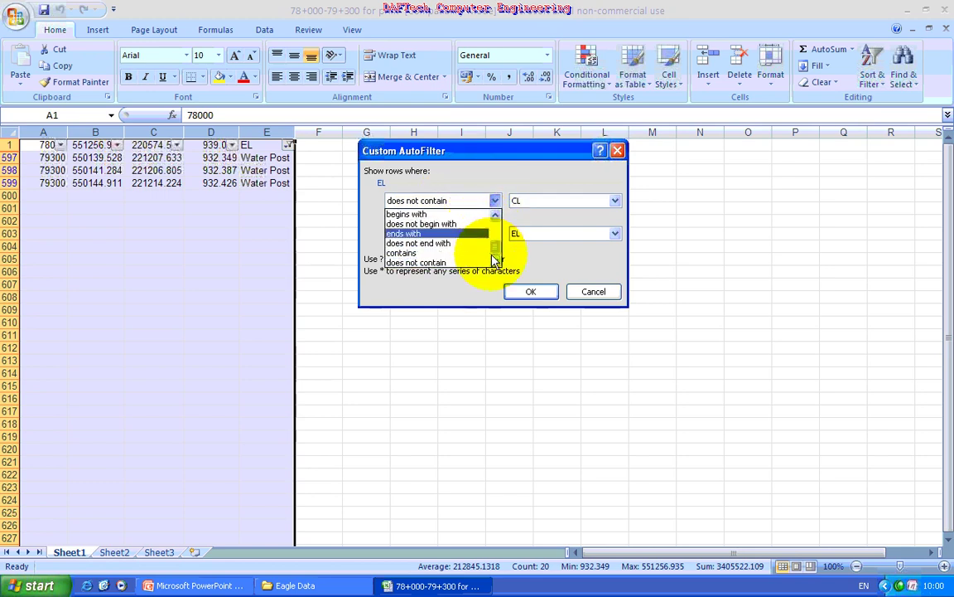
left_click(494, 215)
left_click(494, 215)
left_click(495, 216)
left_click(495, 216)
left_click(495, 215)
left_click(494, 215)
left_click(494, 216)
left_click(430, 232)
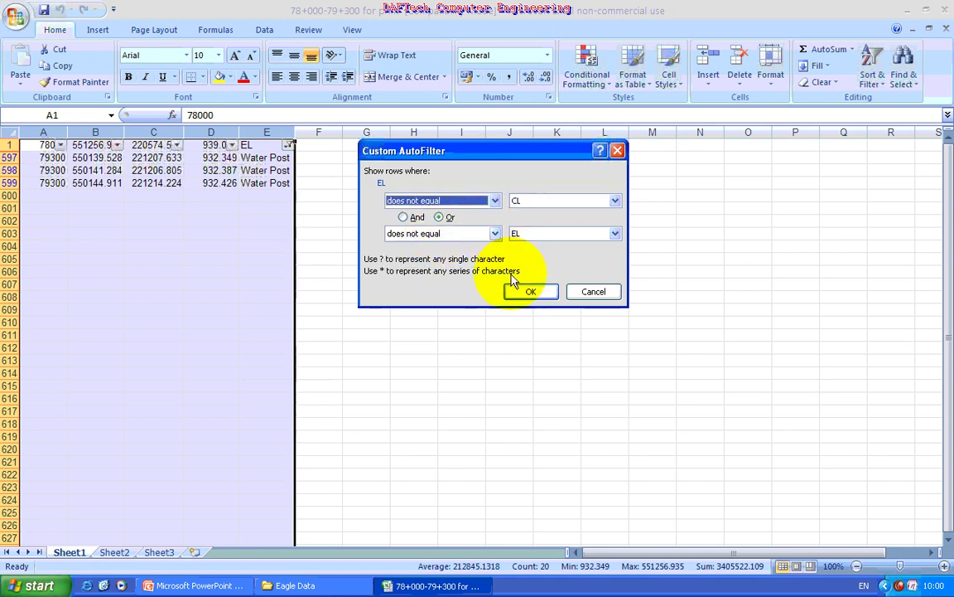
left_click(528, 290)
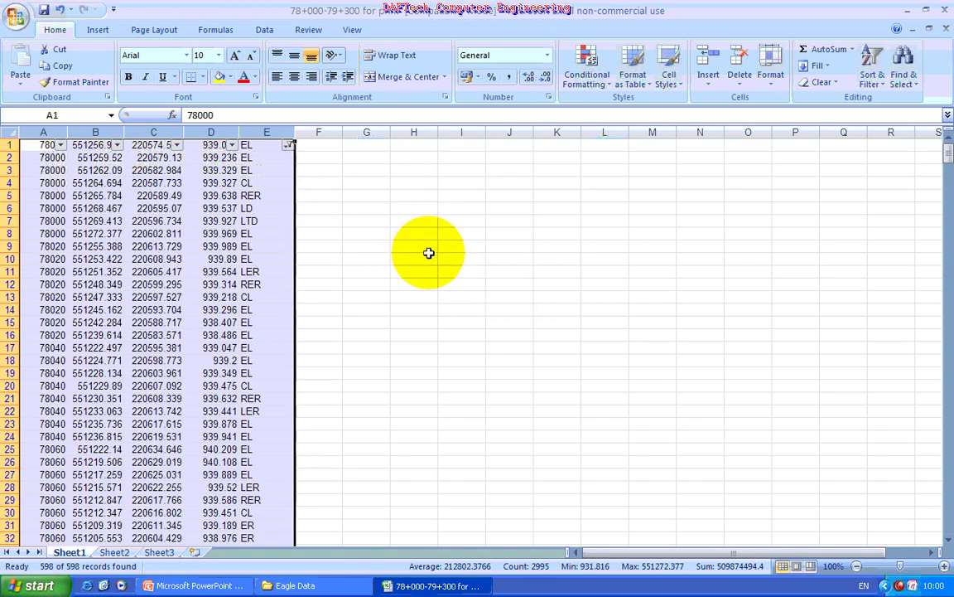
scroll(409, 238, "down", 8)
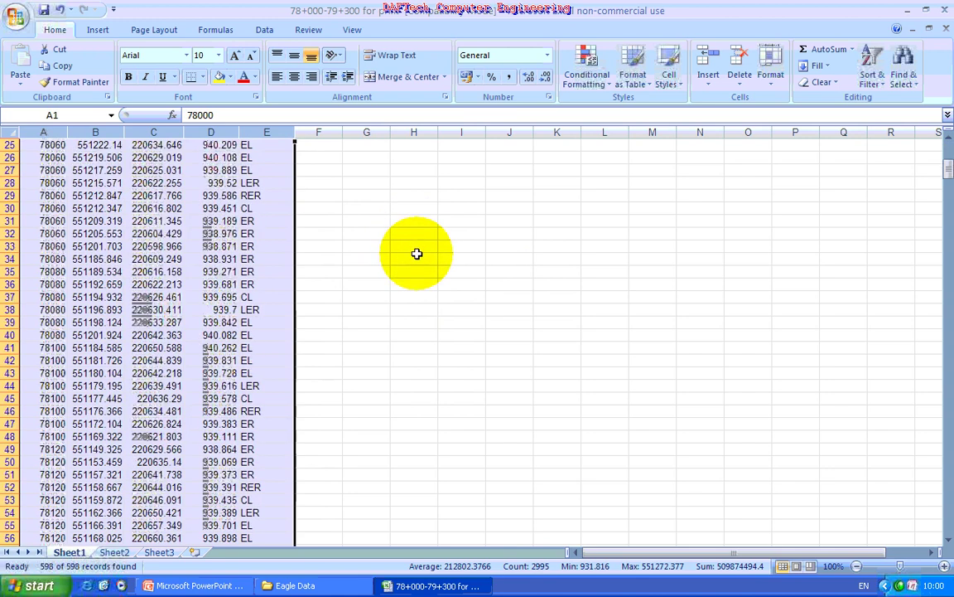
scroll(416, 253, "down", 9)
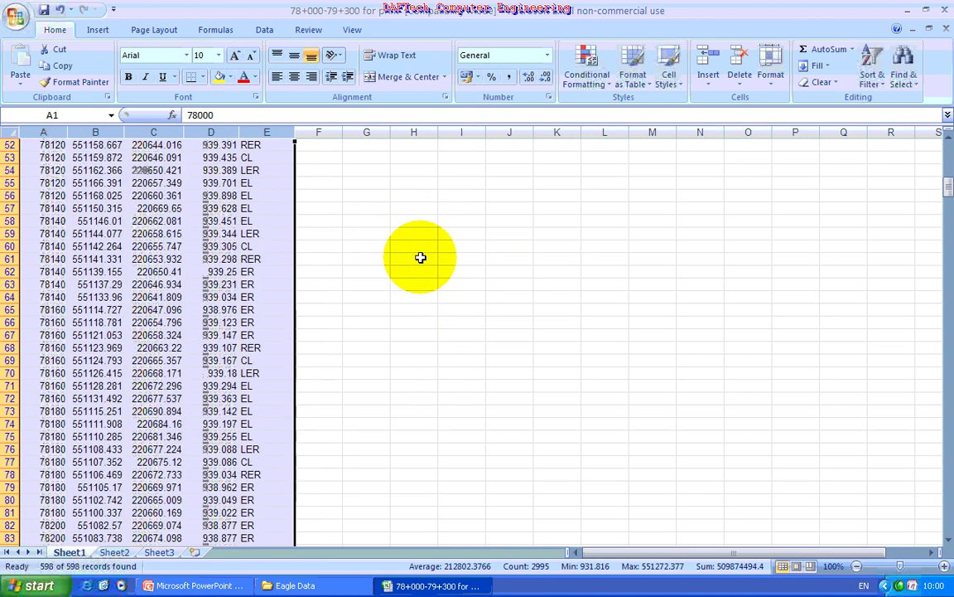
scroll(420, 257, "up", 17)
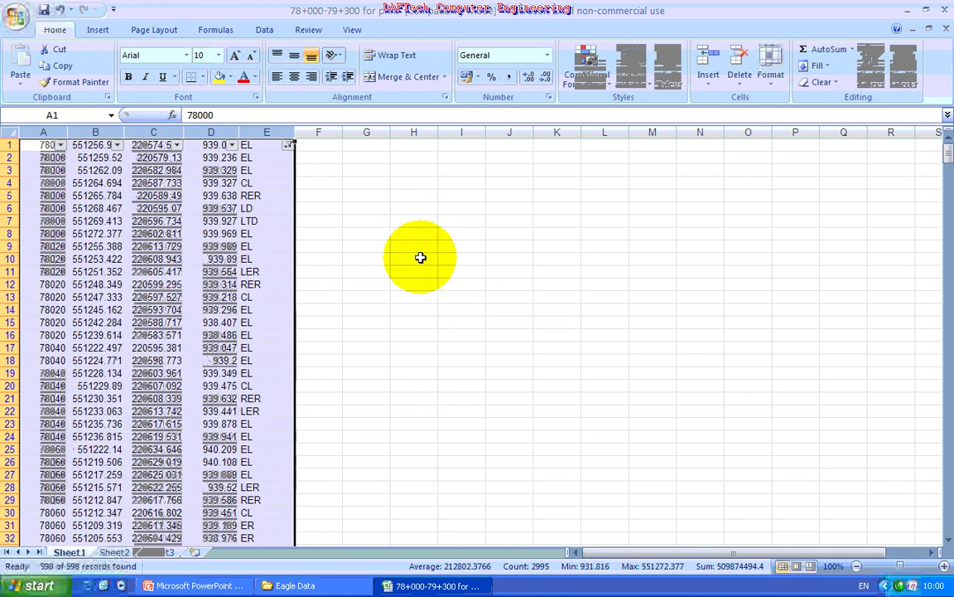
left_click(288, 145)
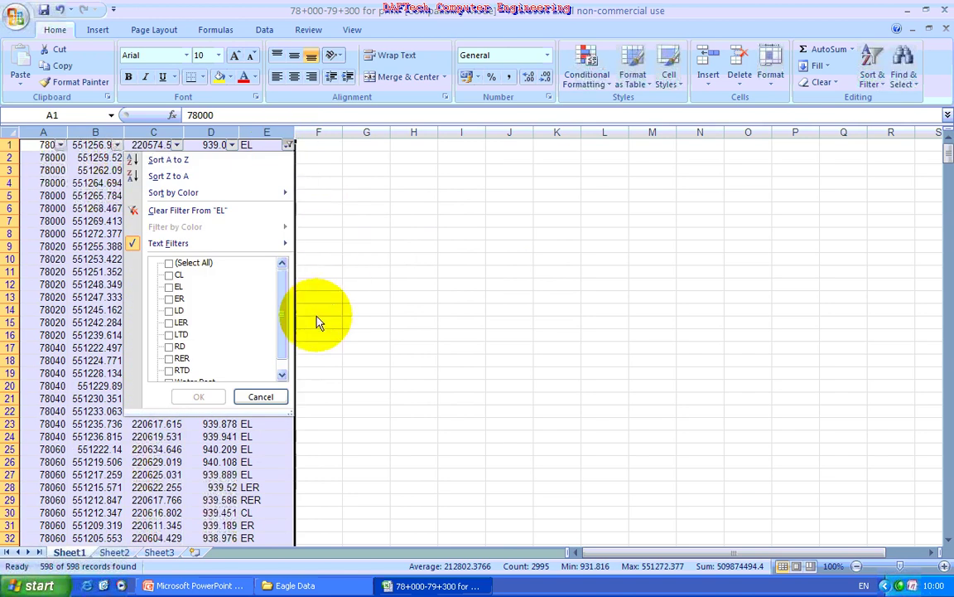
mouse_move(176, 246)
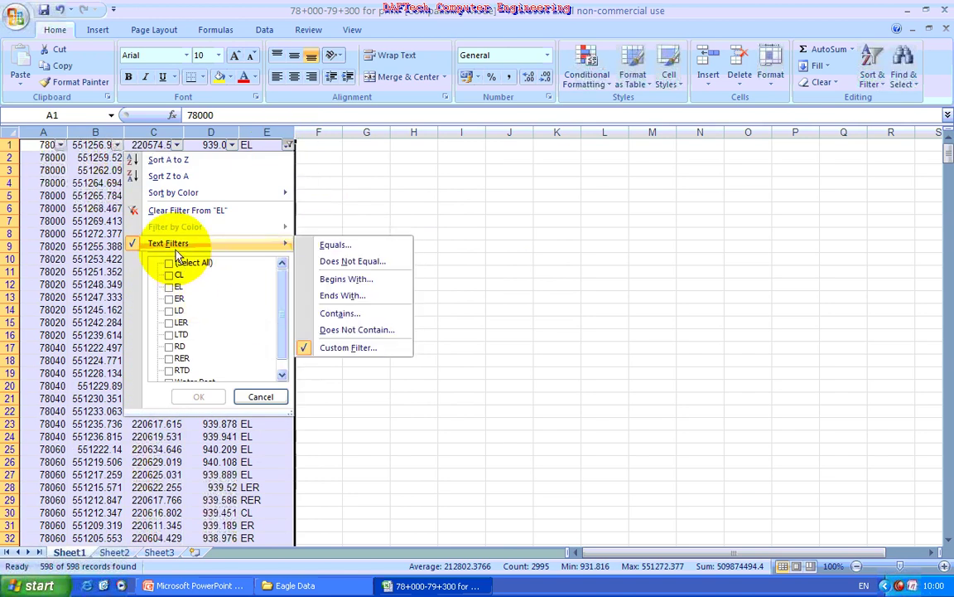
left_click(383, 330)
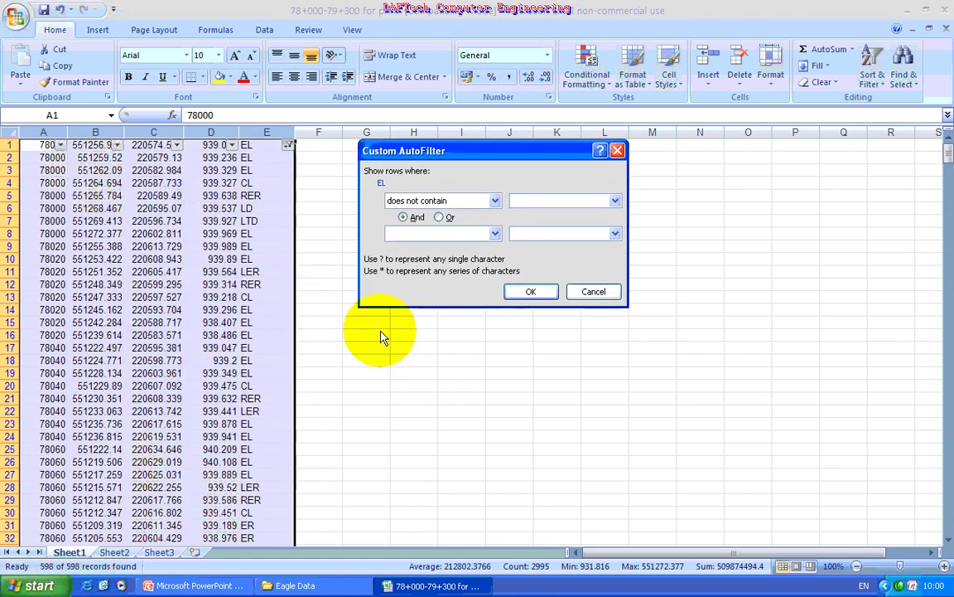
left_click(593, 291)
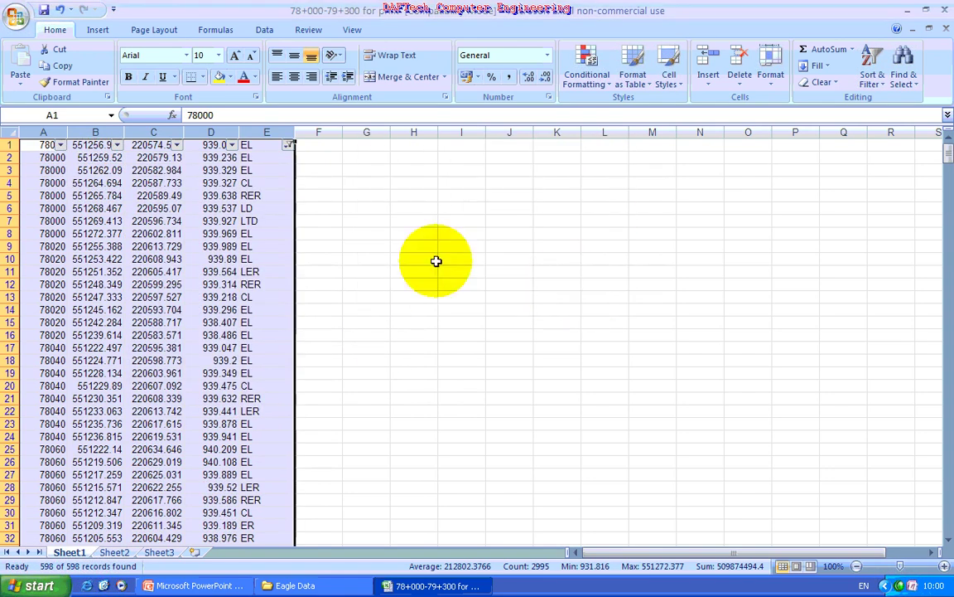
Apply a custom text filter to column E for rows that do not equal CL or do not equal EL.
left_click(287, 145)
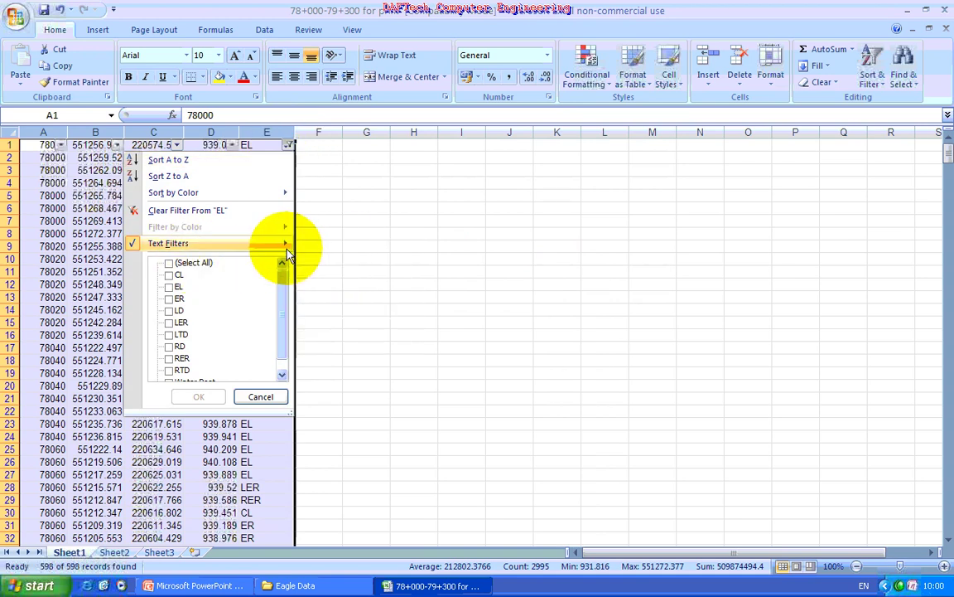
mouse_move(289, 245)
left_click(351, 261)
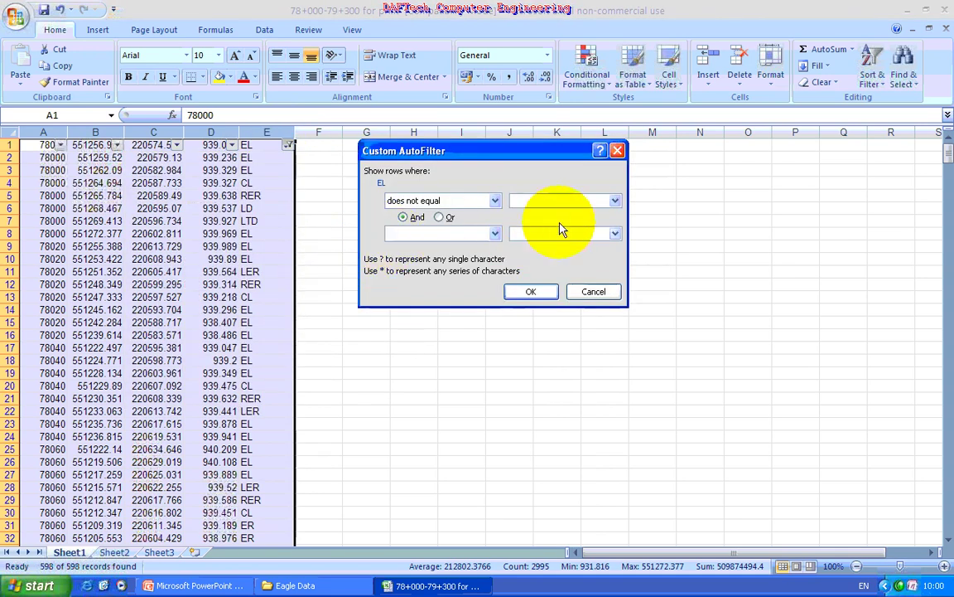
left_click(615, 200)
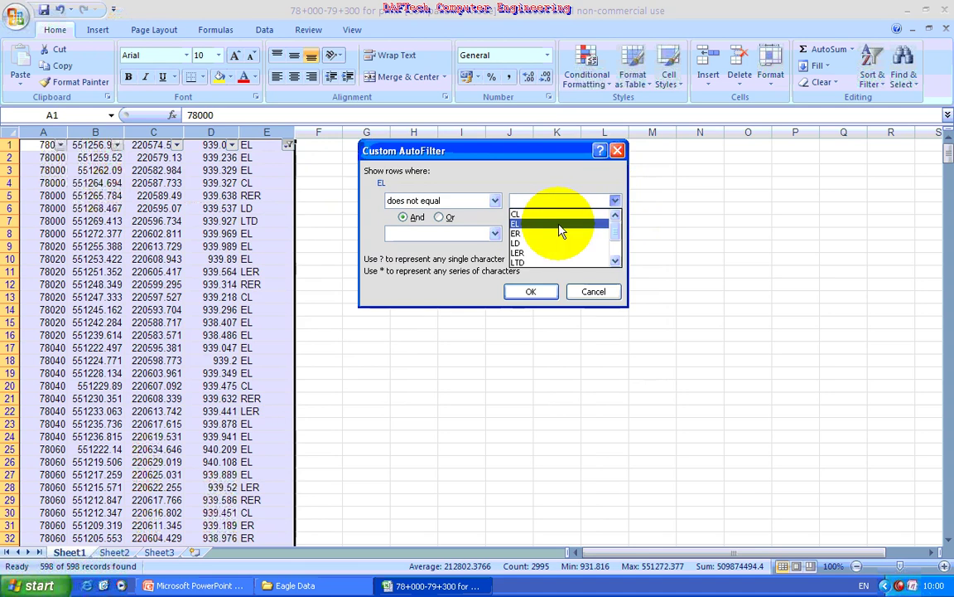
left_click(555, 215)
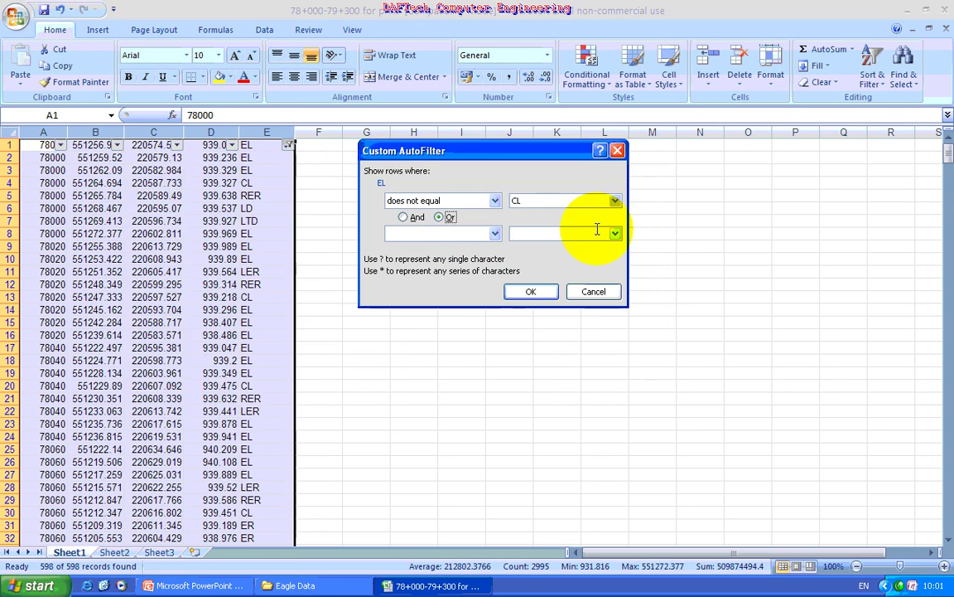
left_click(596, 231)
type("EL")
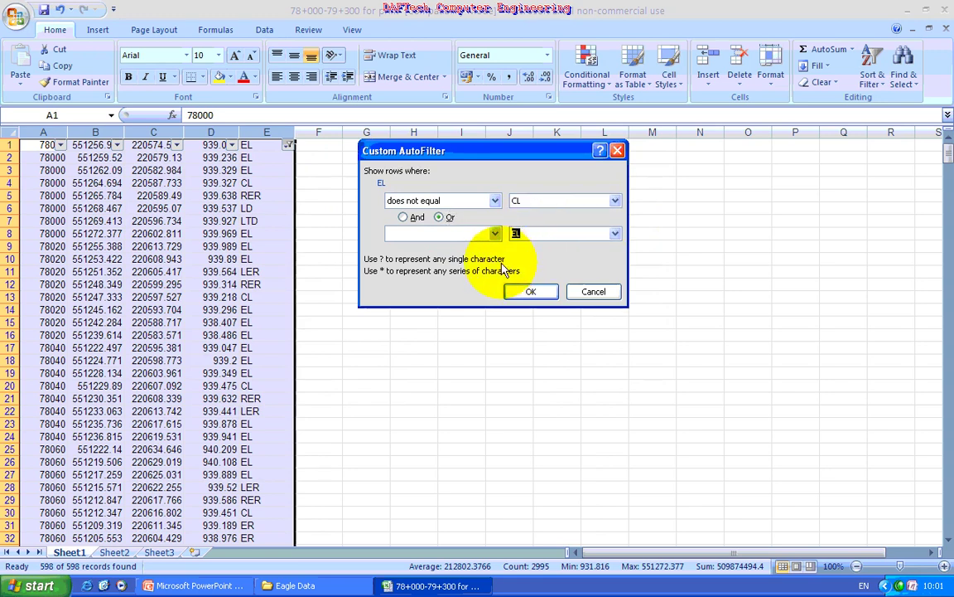
left_click(494, 234)
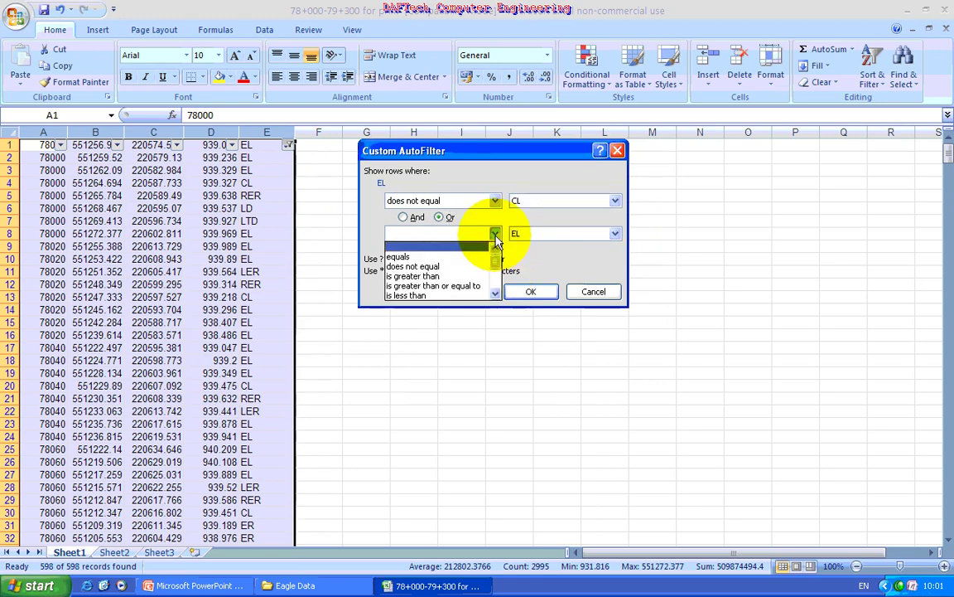
left_click(460, 266)
left_click(509, 290)
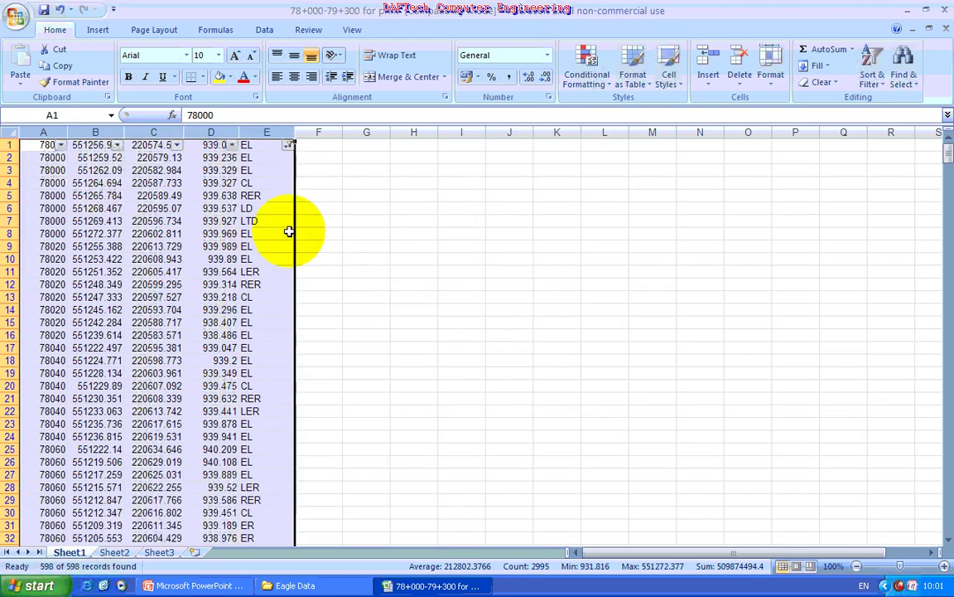
Filter column E to show only the codes LD, LER, LTD, RD, RER and RTD.
left_click(277, 183)
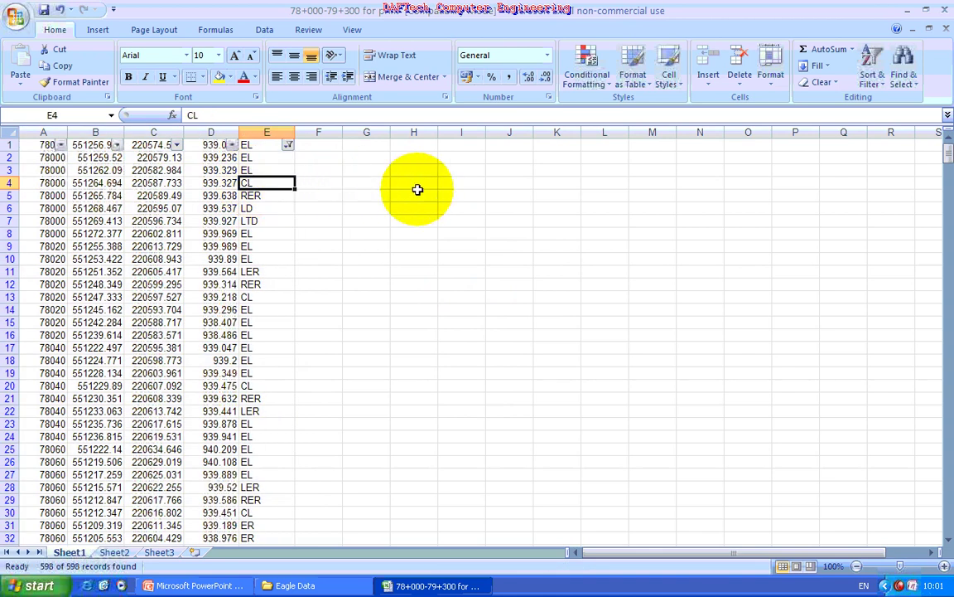
left_click(96, 144)
left_click_drag(43, 133, 270, 142)
left_click(288, 144)
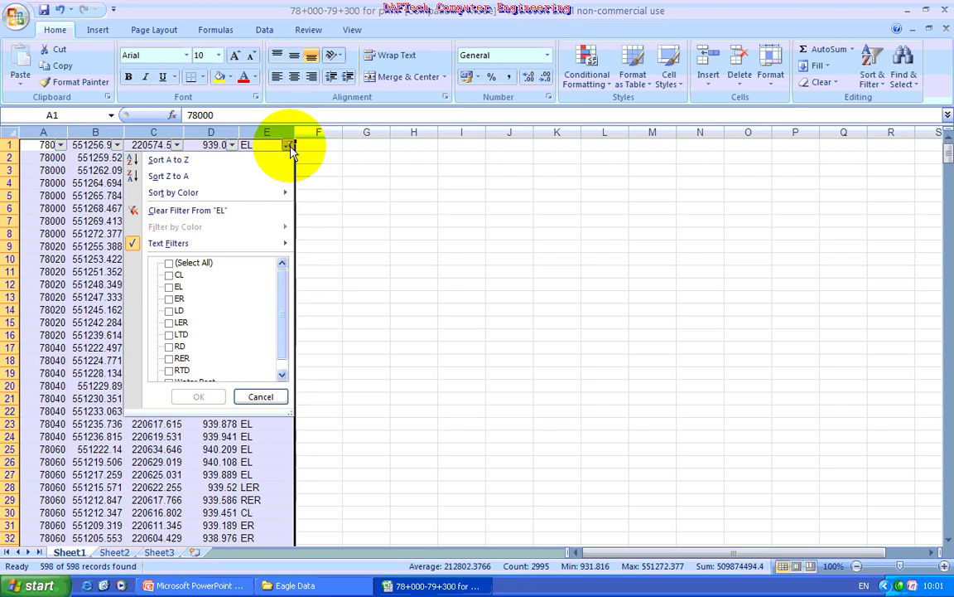
left_click(170, 310)
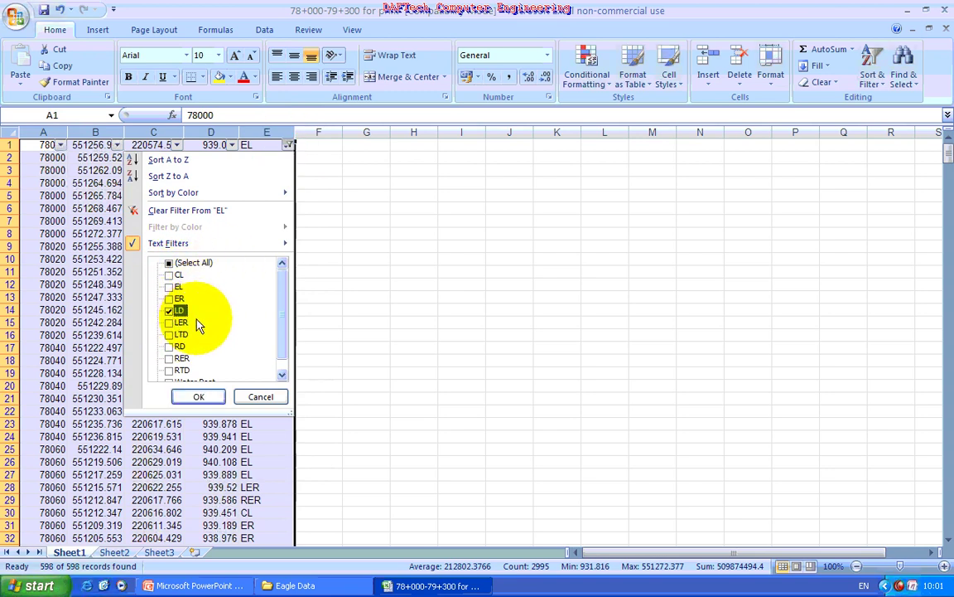
left_click(170, 322)
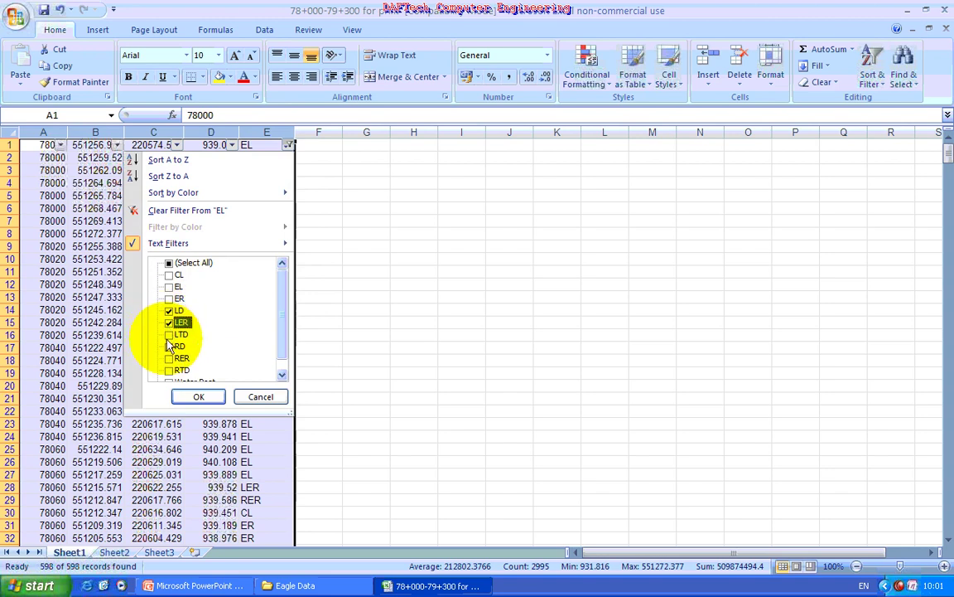
left_click(169, 335)
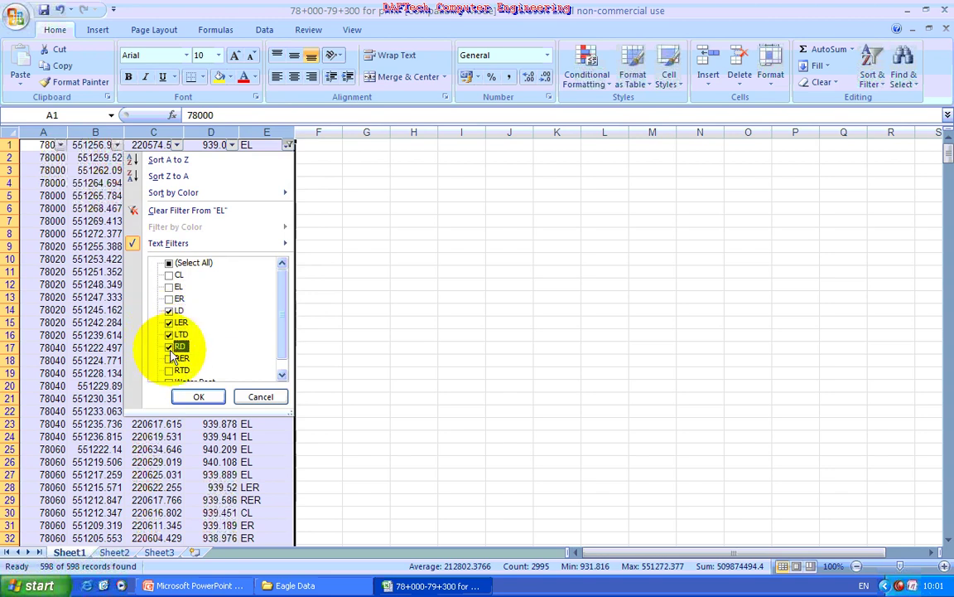
left_click(281, 375)
left_click(171, 346)
left_click(207, 396)
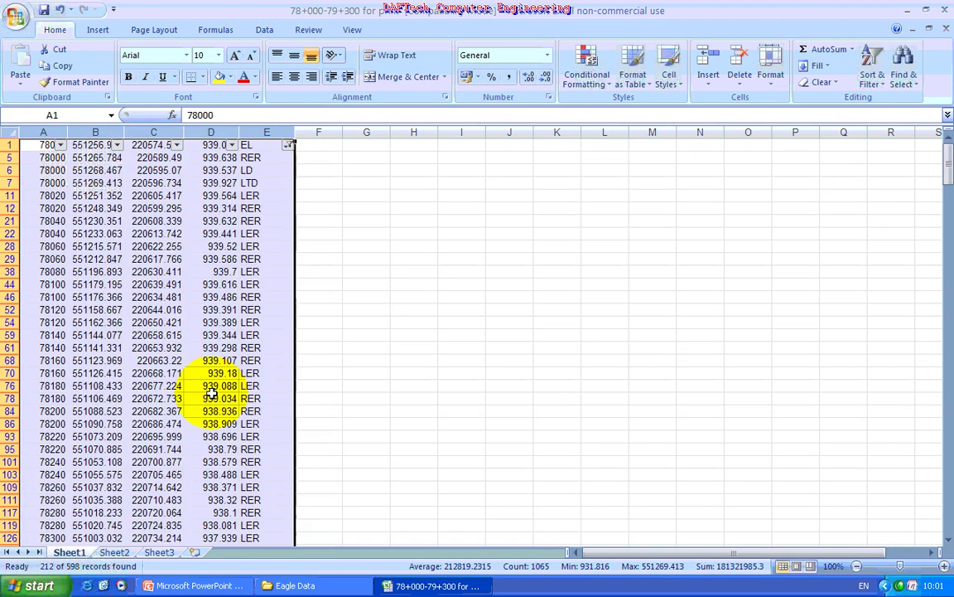
Copy the filtered coordinates and elevations in columns B to D, from row 5 to row 593, into a new workbook.
left_click(95, 157)
scroll(276, 248, "down", 11)
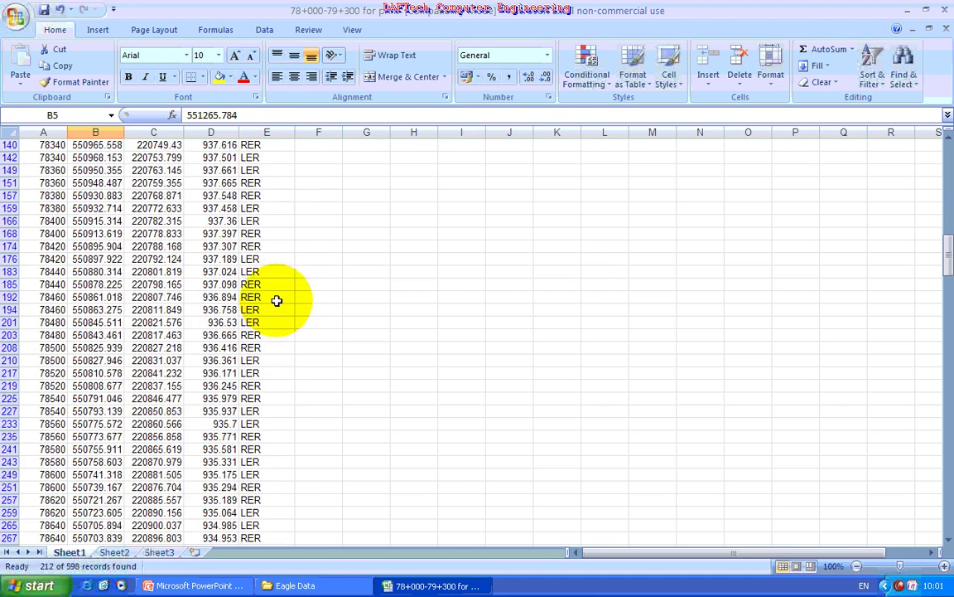
scroll(277, 305, "down", 4)
left_click_drag(948, 290, 911, 533)
left_click(949, 542)
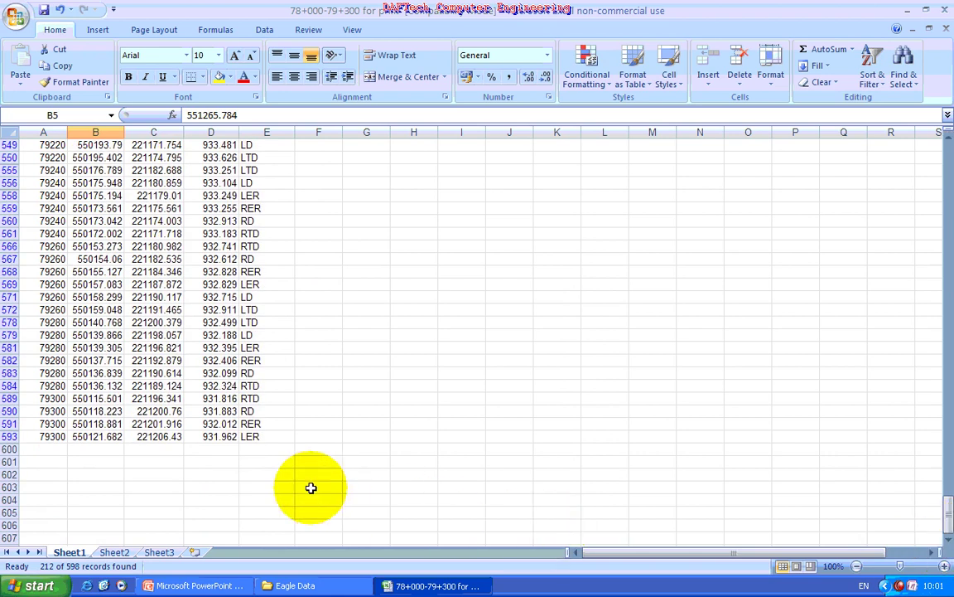
left_click(221, 437, "shift")
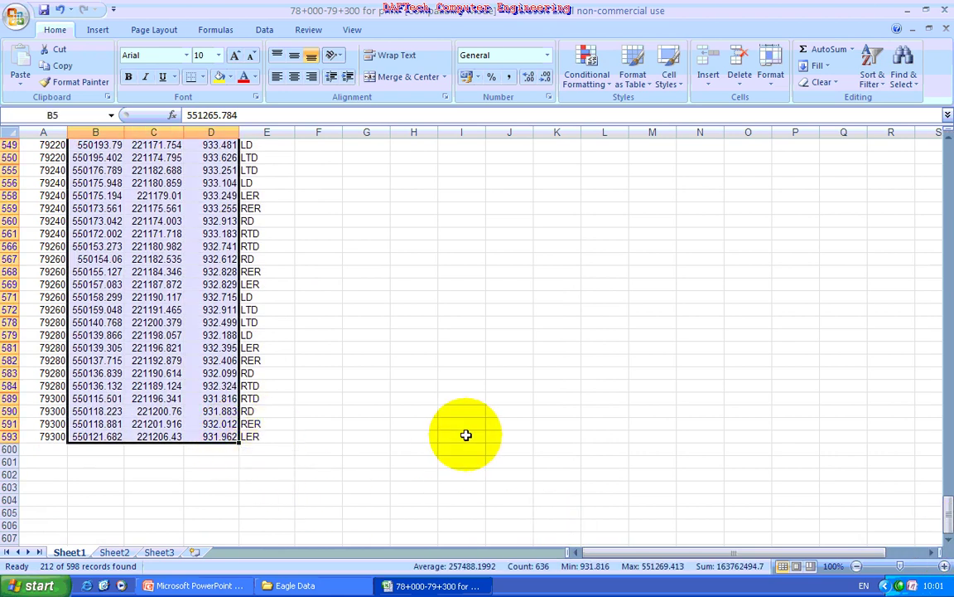
key("ctrl+c")
key("ctrl+n")
key("ctrl+v")
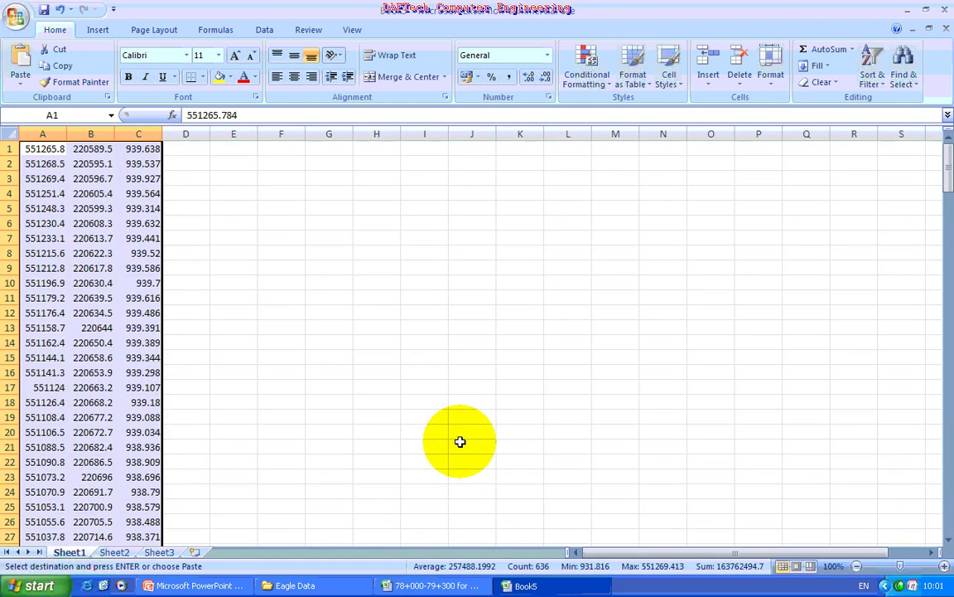
Save the new workbook in the Eagle Data folder as Others in CSV (Comma delimited) format, keeping only the active sheet.
key("ctrl+s")
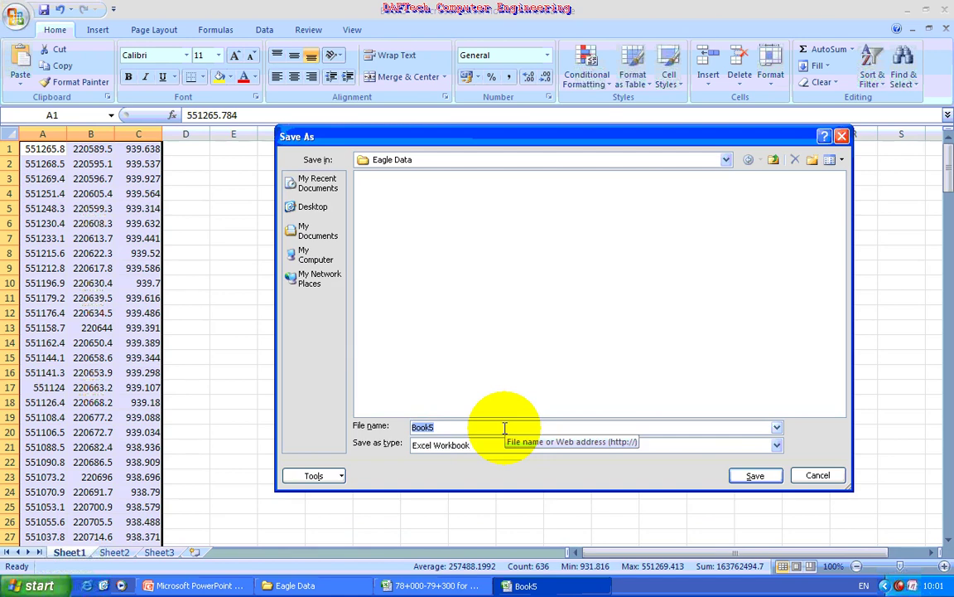
type("Others")
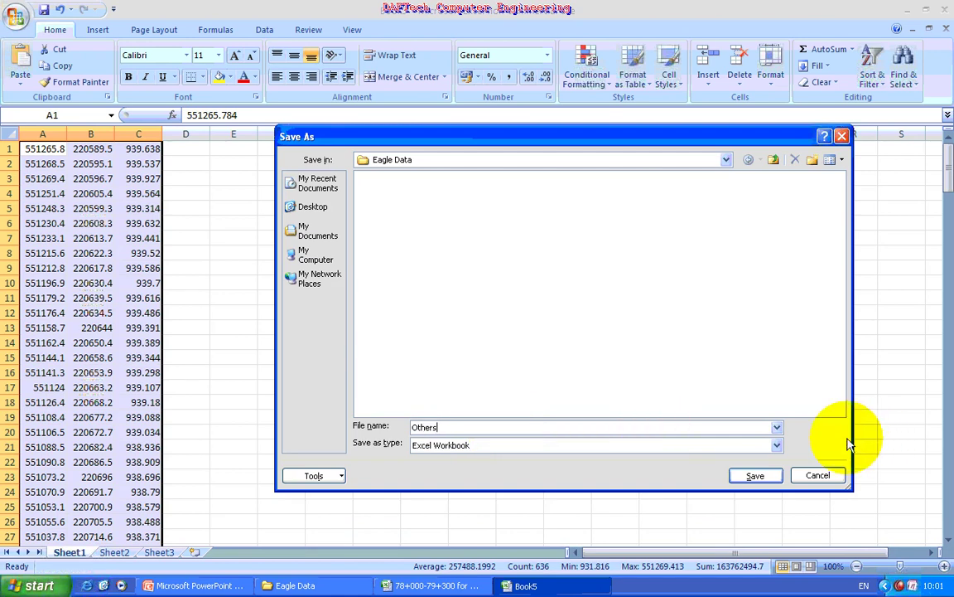
left_click(777, 445)
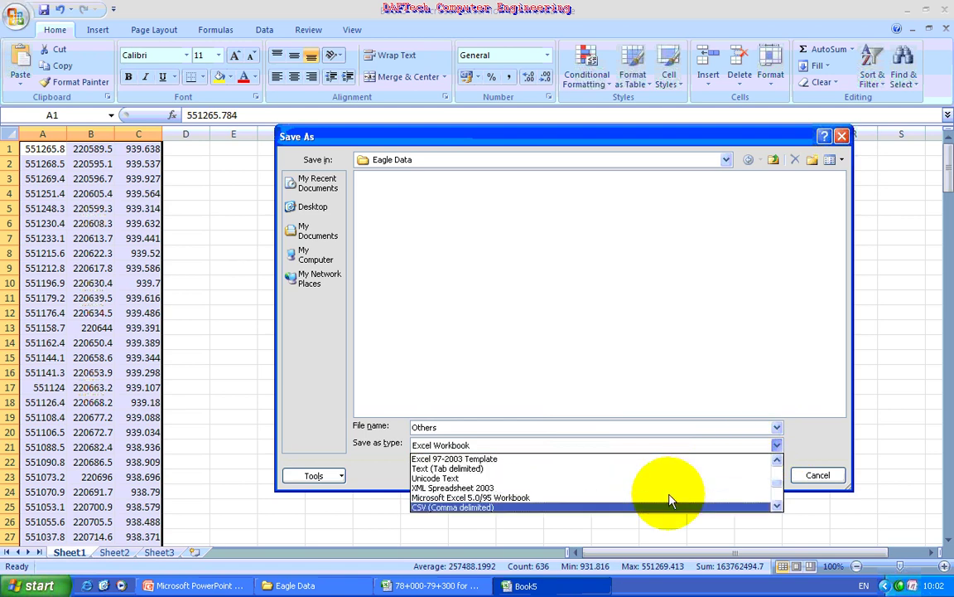
scroll(652, 506, "down", 3)
left_click(632, 506)
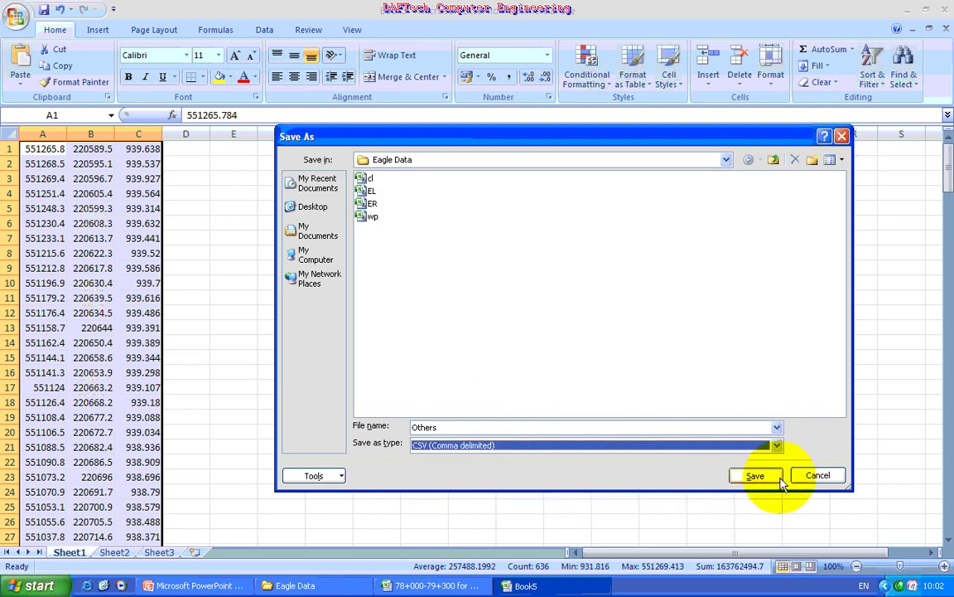
left_click(755, 478)
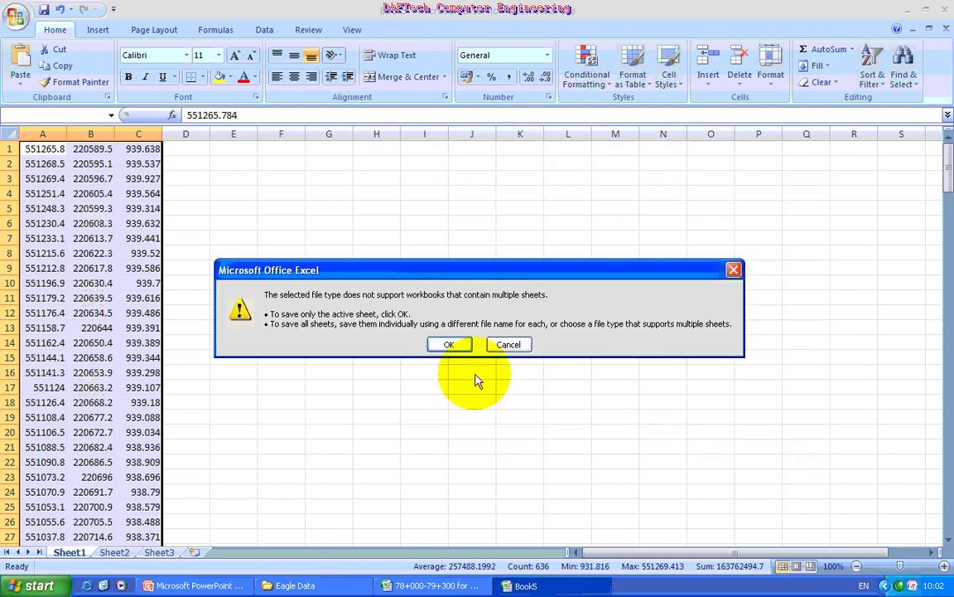
left_click(447, 344)
left_click(433, 349)
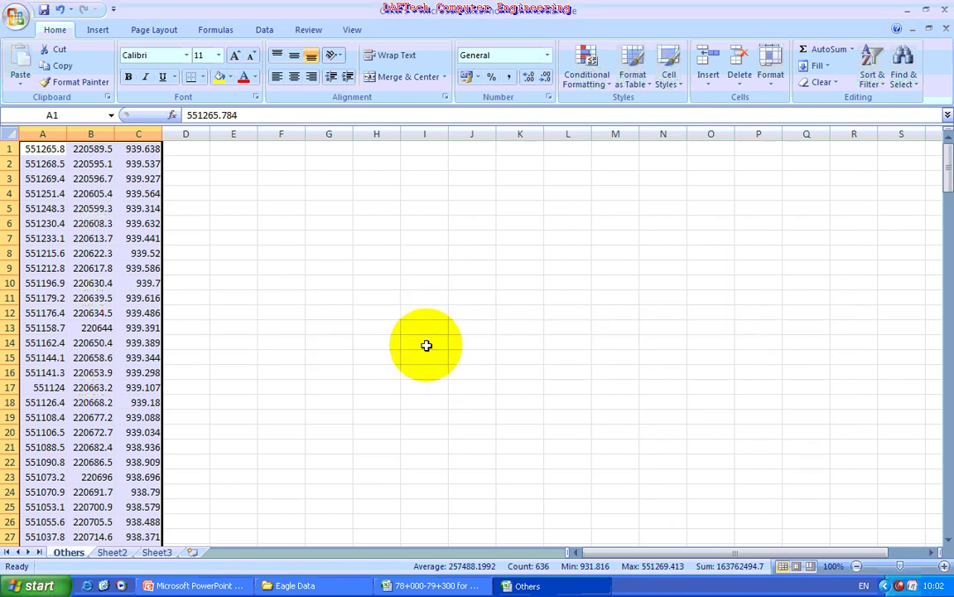
Close Others.csv and the source survey workbook without saving changes, and exit Excel.
left_click(945, 29)
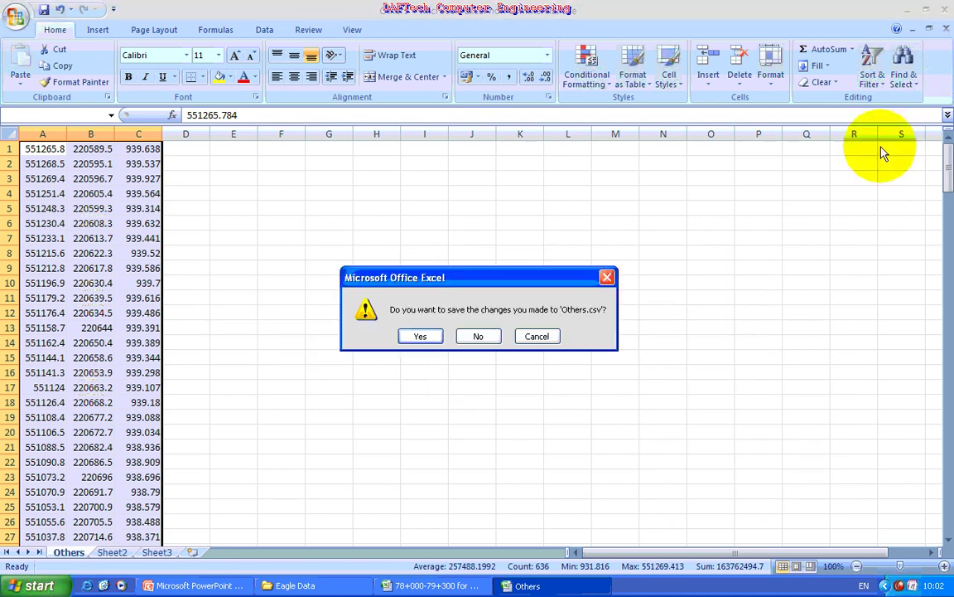
left_click(478, 335)
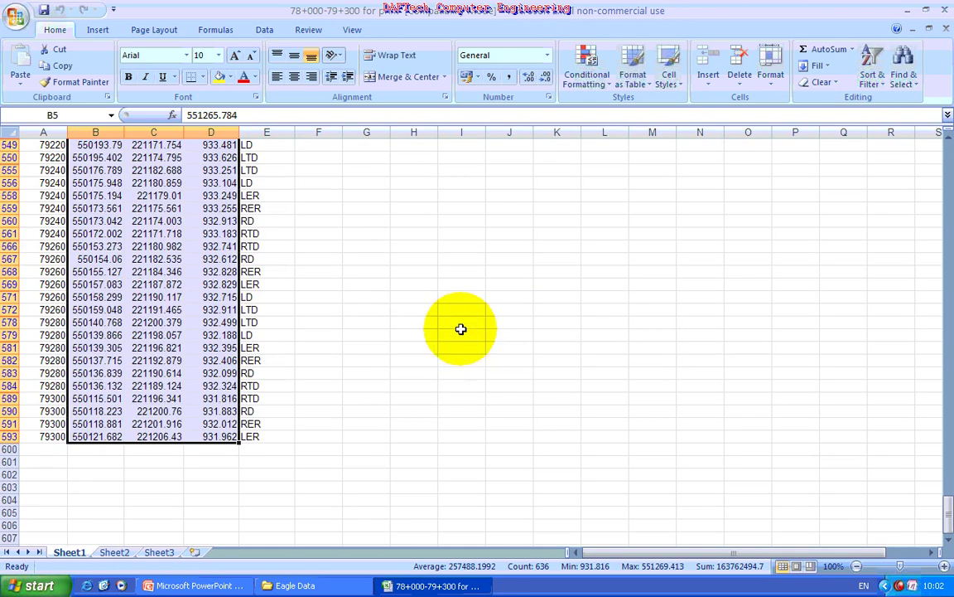
left_click(946, 29)
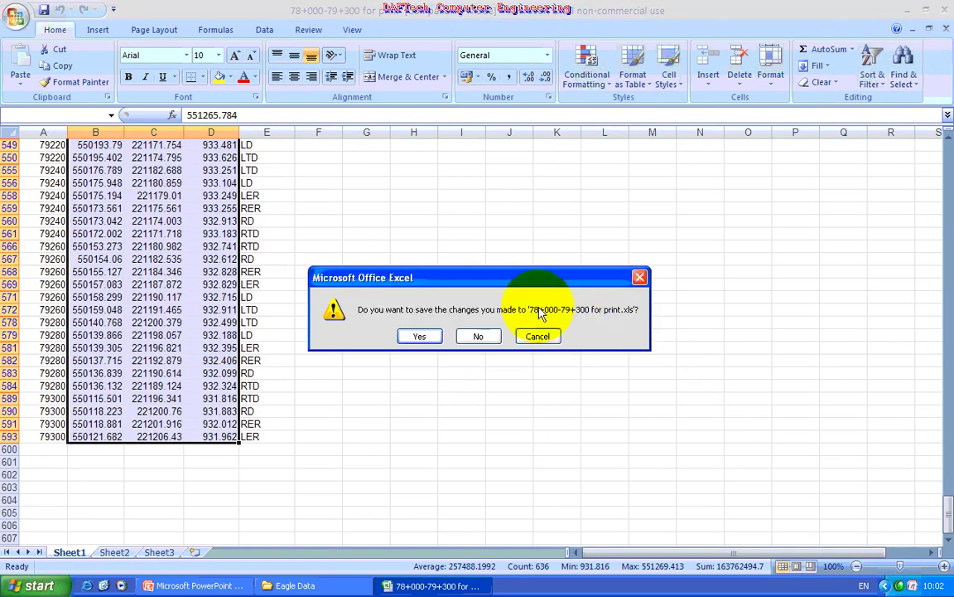
left_click(489, 337)
left_click(944, 10)
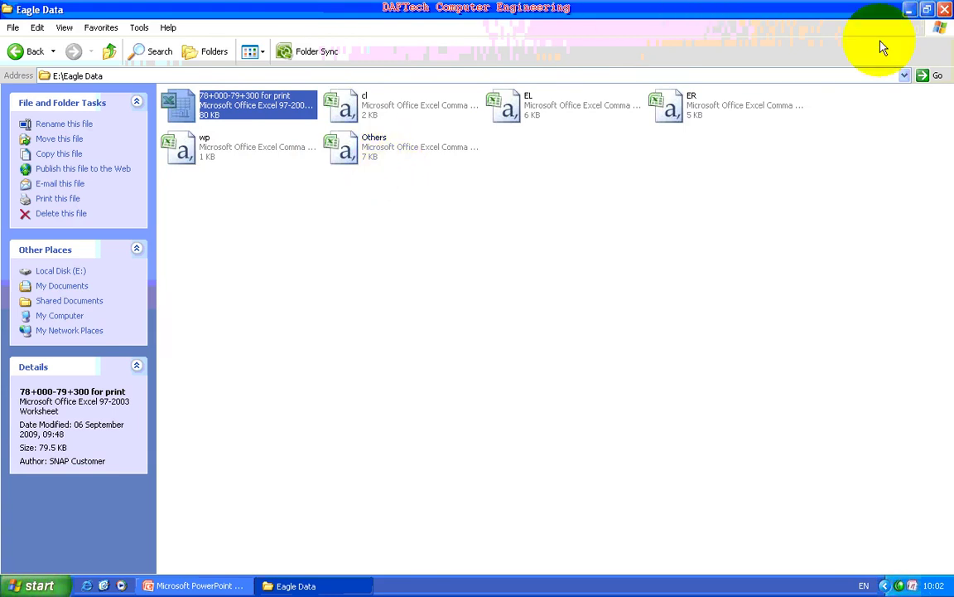
Minimize the Eagle Data folder and open the ROAD FROM A TO Q project in Eagle Point with AutoCAD from the desktop.
left_click(910, 10)
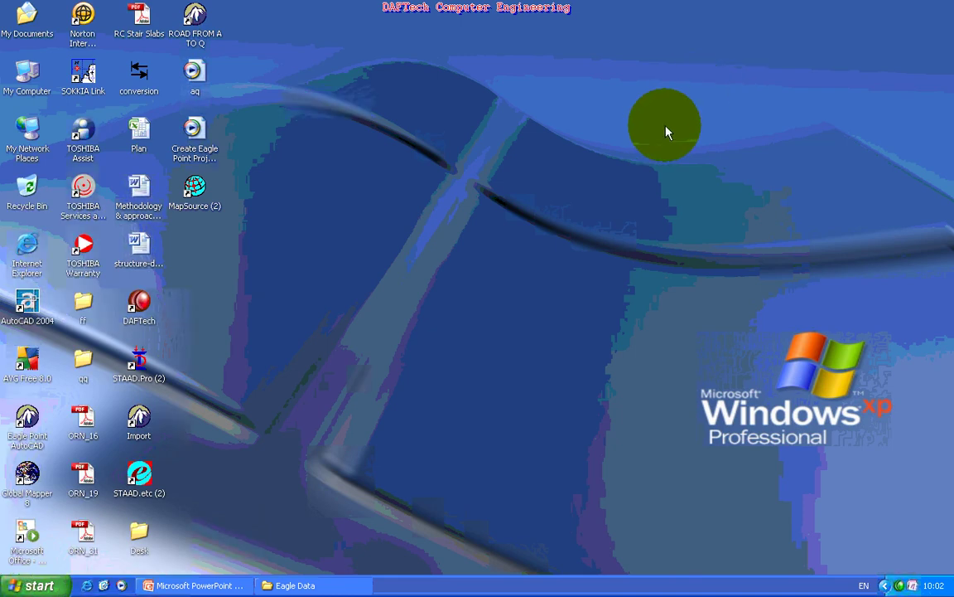
double_click(178, 32)
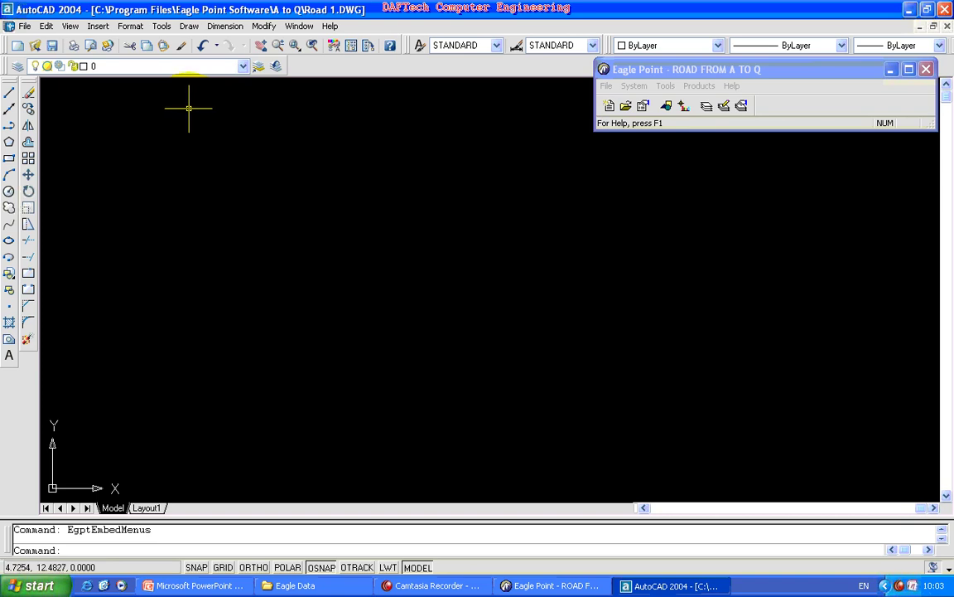
Create a drawing layer named CL with the color white.
left_click(130, 26)
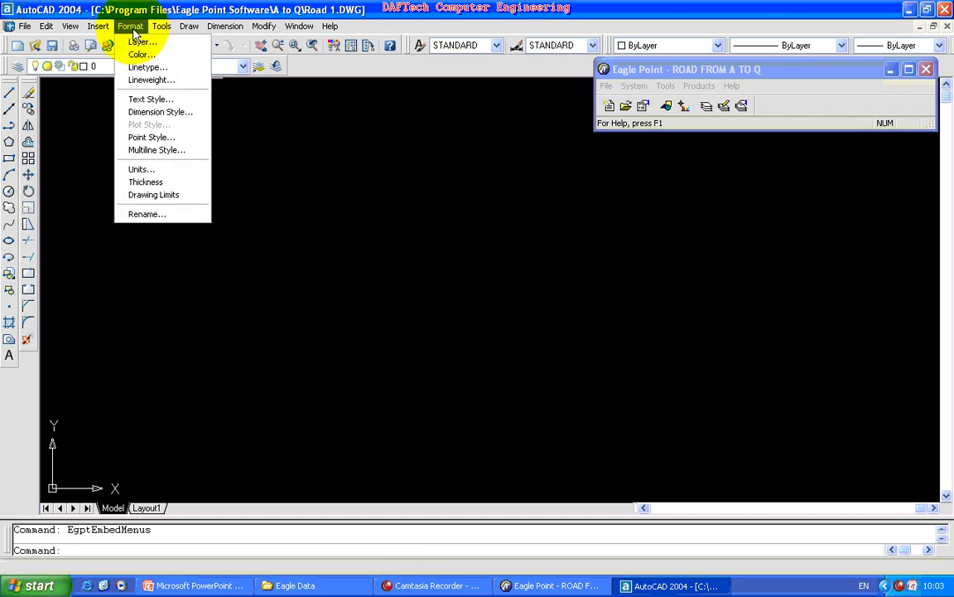
left_click(141, 43)
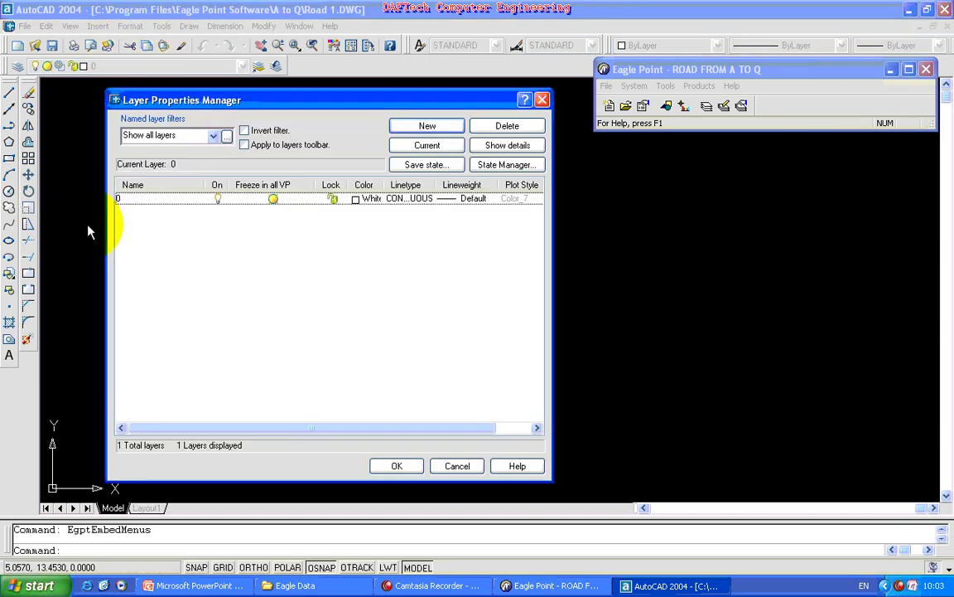
left_click(436, 127)
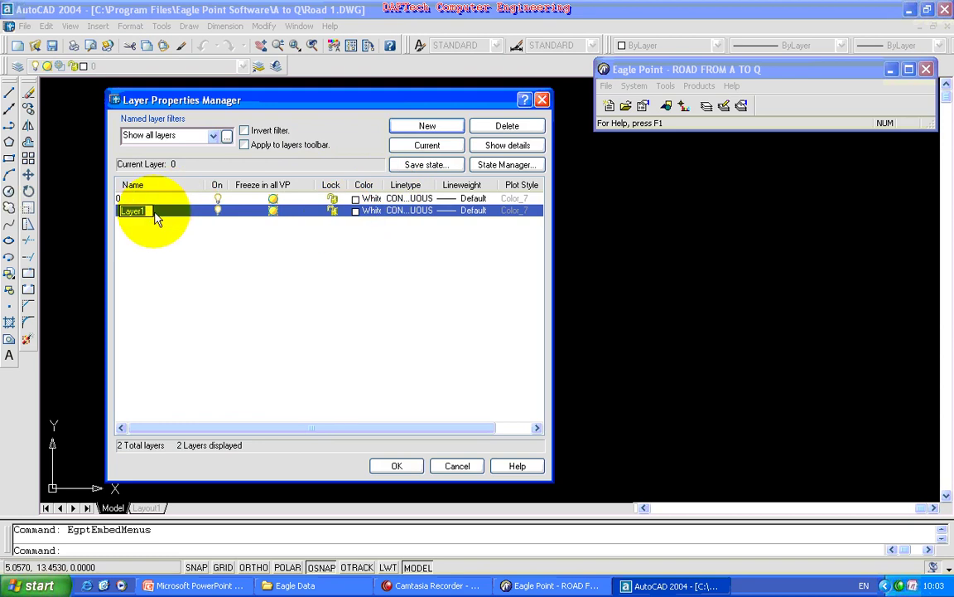
type("CL")
left_click(365, 211)
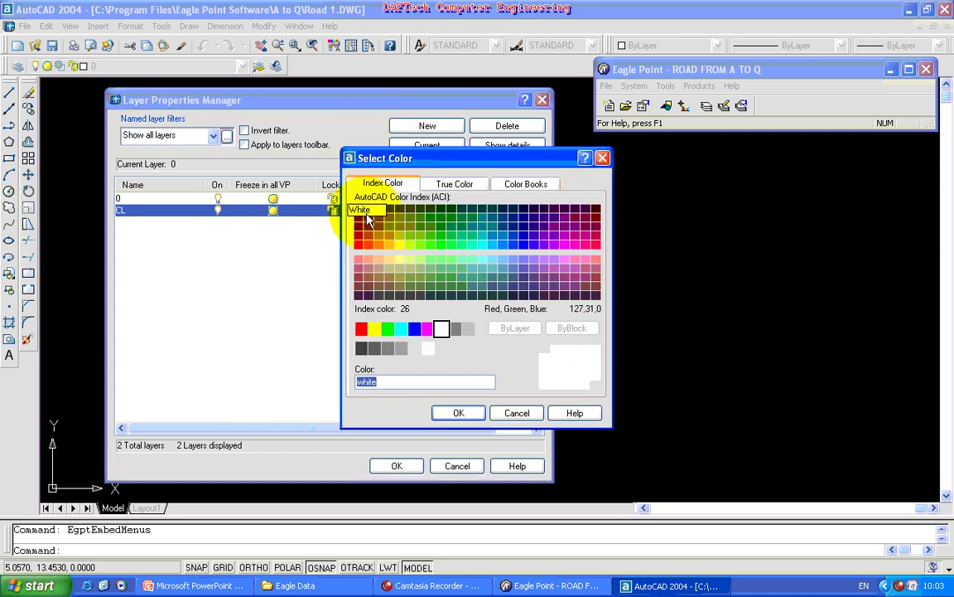
left_click(455, 412)
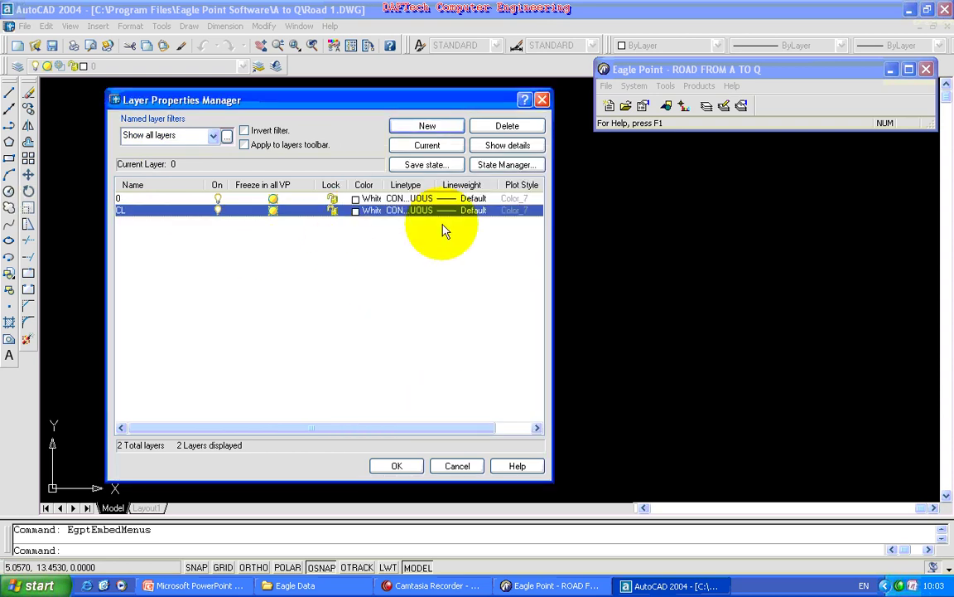
Create a layer named EL and set its color to blue.
left_click(429, 129)
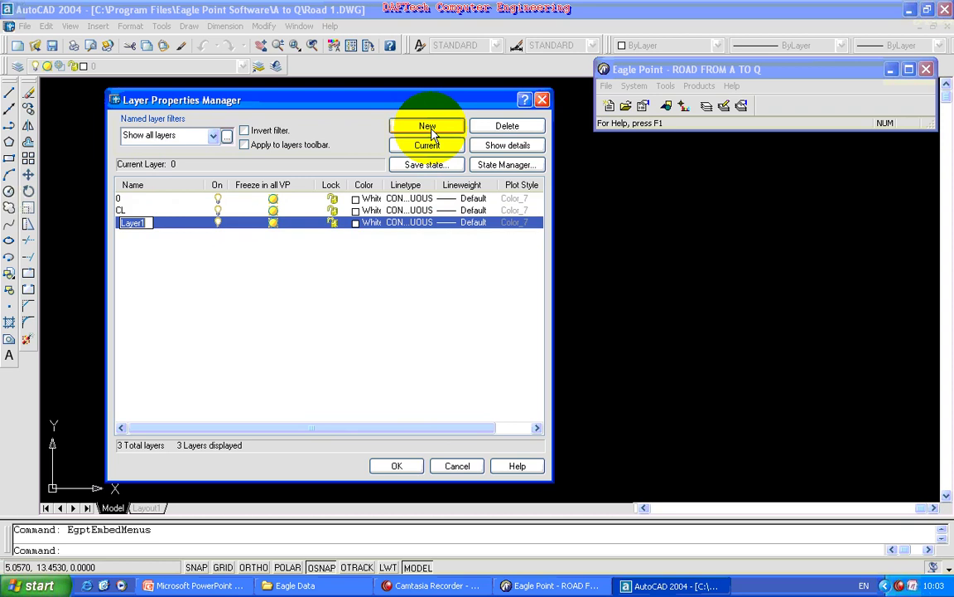
type("EL")
left_click(362, 222)
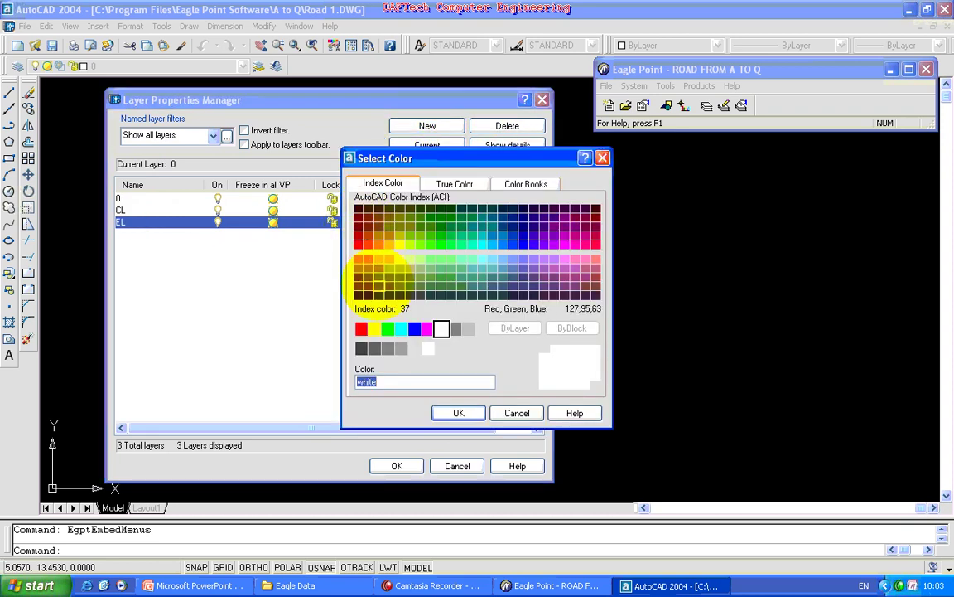
left_click(414, 329)
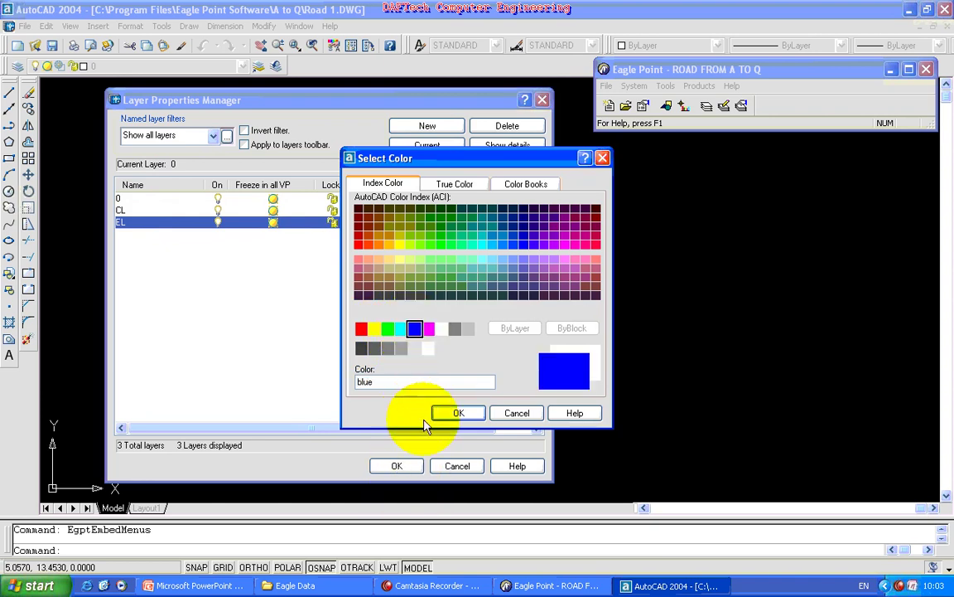
left_click(458, 414)
Create a layer named ER and set its color to green.
left_click(424, 127)
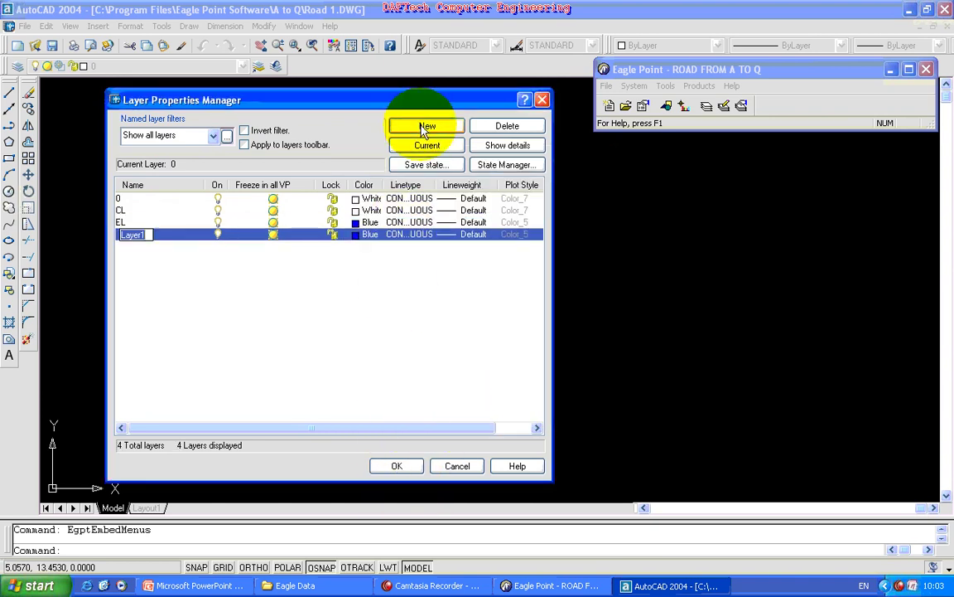
type("ER")
left_click(367, 235)
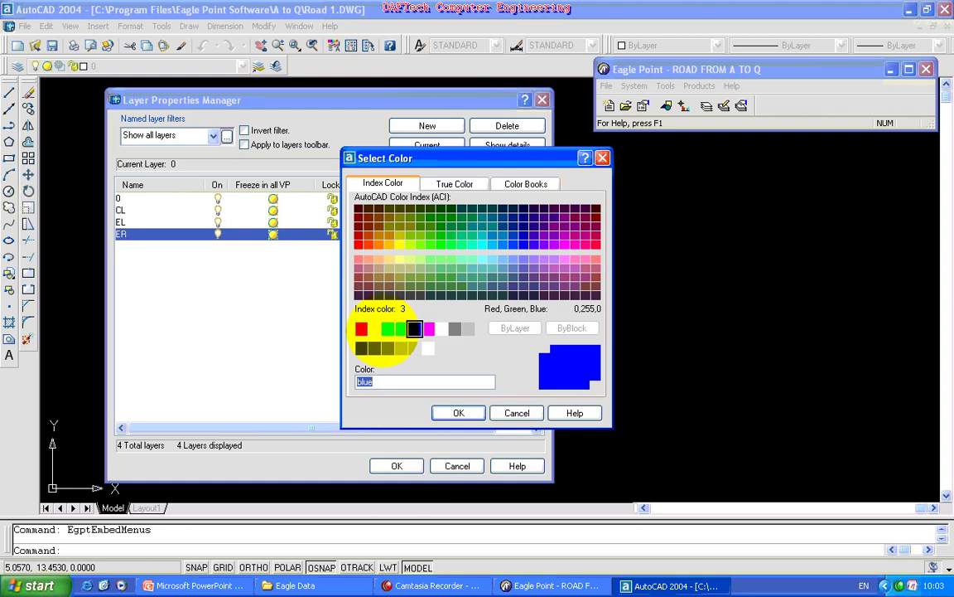
left_click(387, 329)
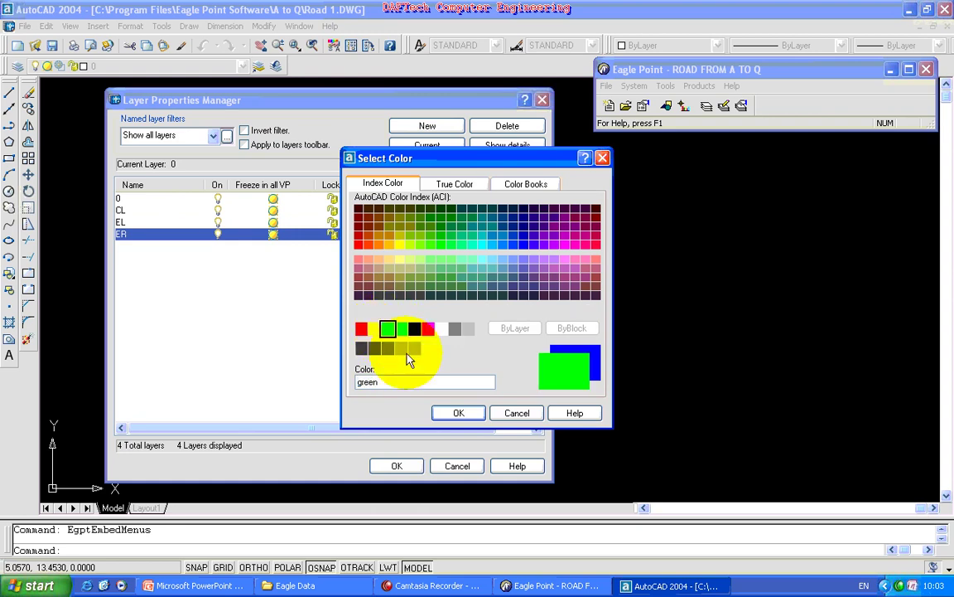
left_click(456, 412)
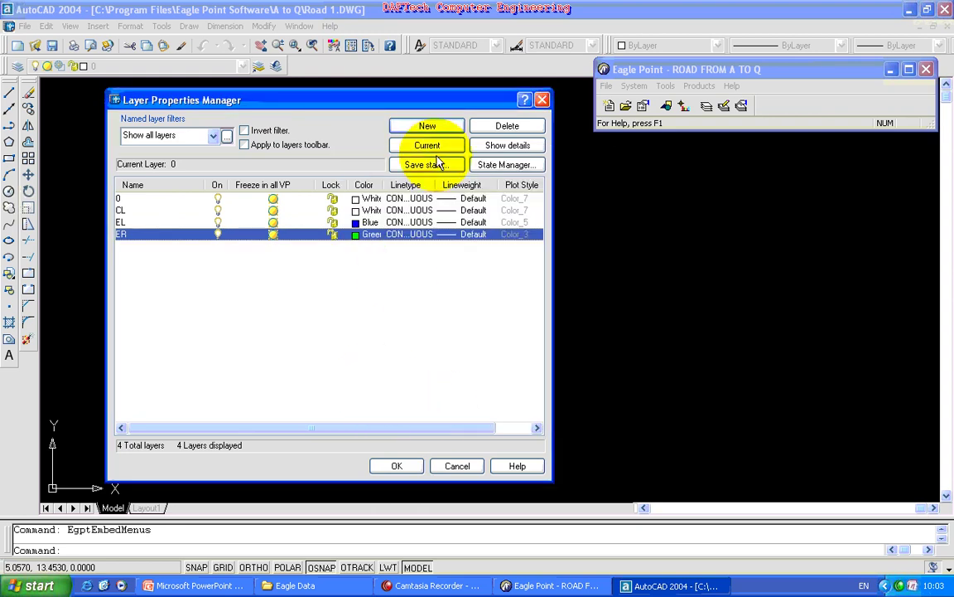
Create a layer named WP and set its color to red.
left_click(424, 131)
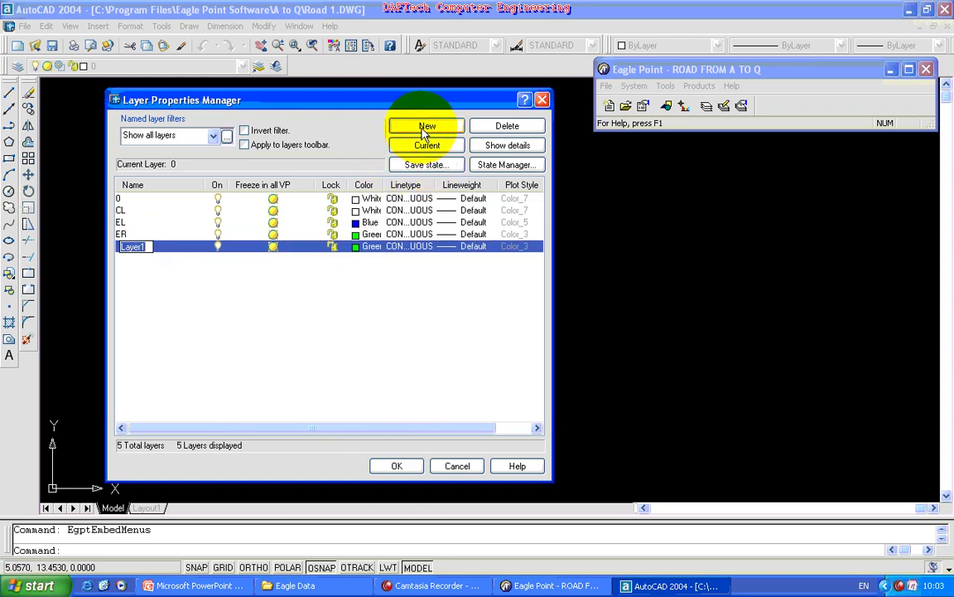
type("WP")
left_click(358, 246)
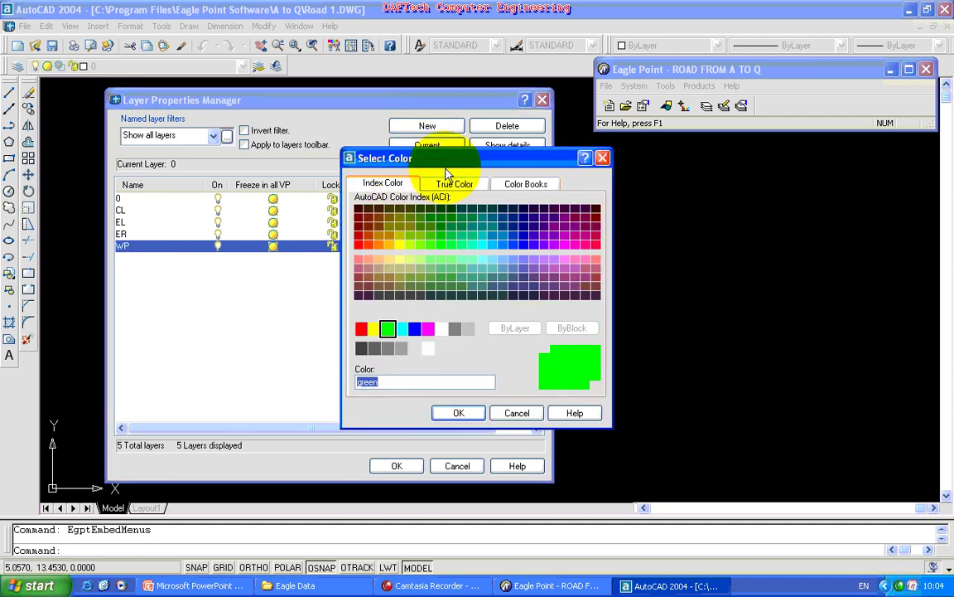
left_click_drag(443, 159, 579, 165)
left_click(497, 333)
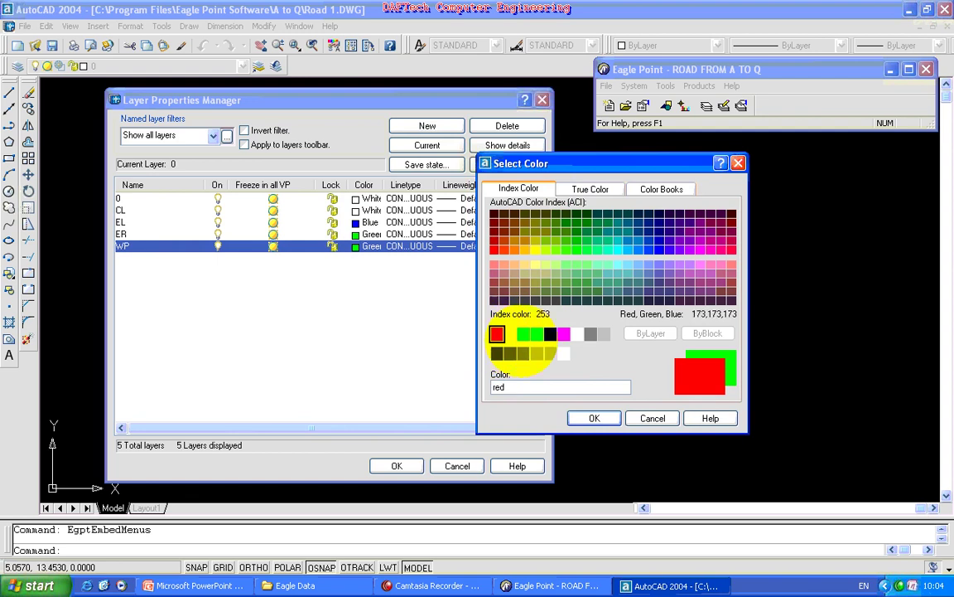
left_click(593, 417)
Create a layer named Other with the color cyan, accept the layer settings and check the drawing's layer list.
left_click(426, 126)
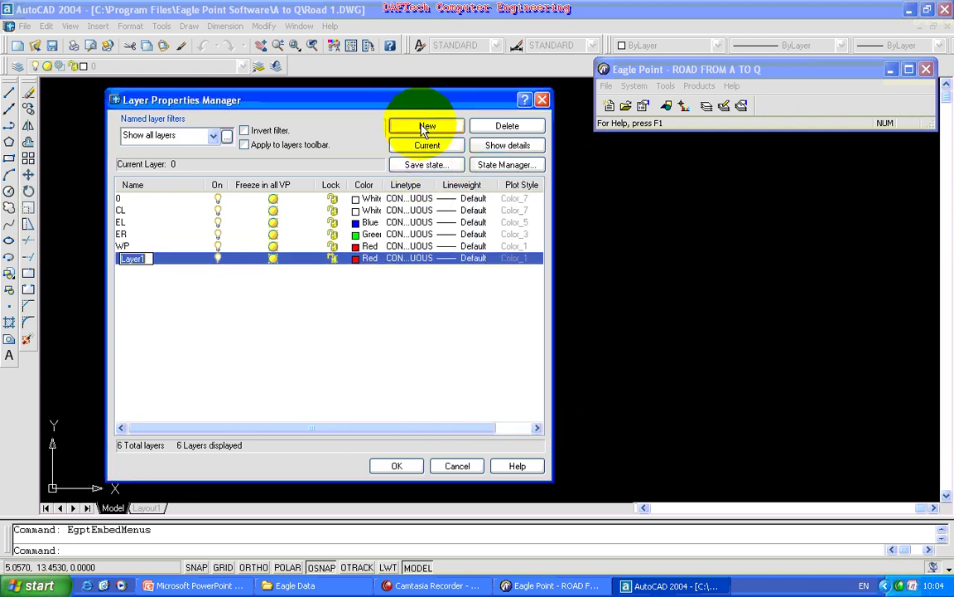
type("Other")
left_click(365, 260)
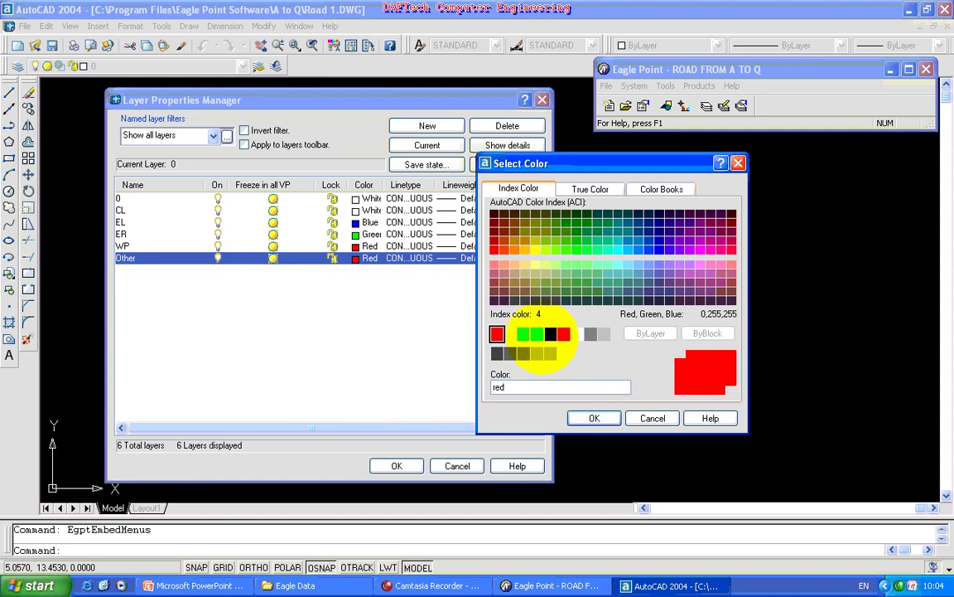
left_click(537, 333)
left_click(615, 425)
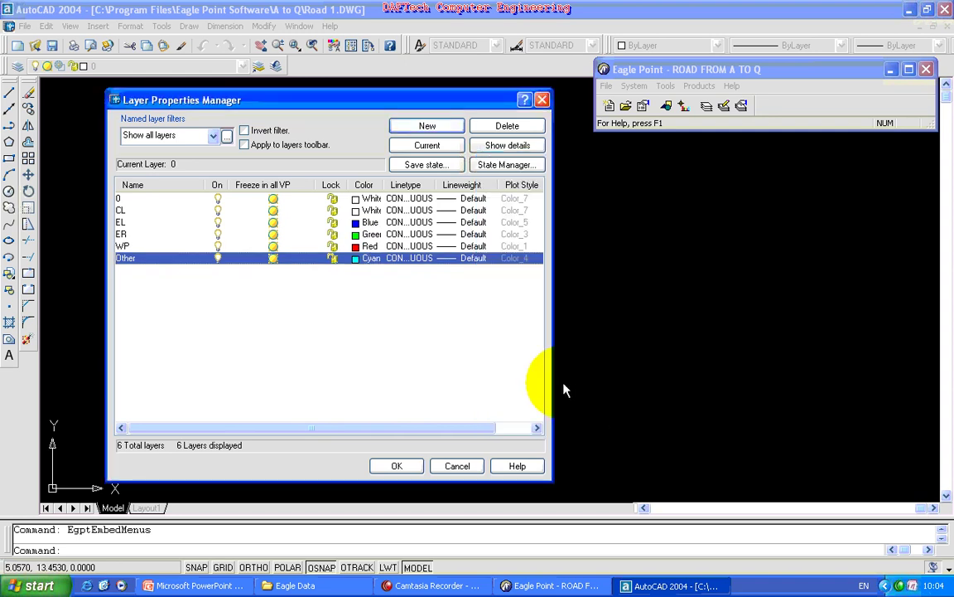
left_click(398, 466)
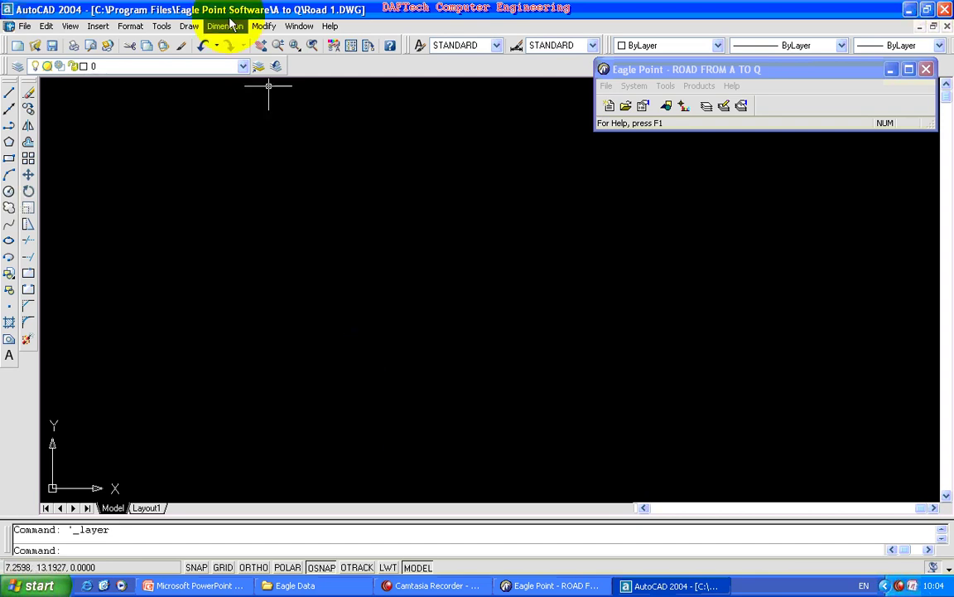
left_click(243, 66)
left_click(246, 66)
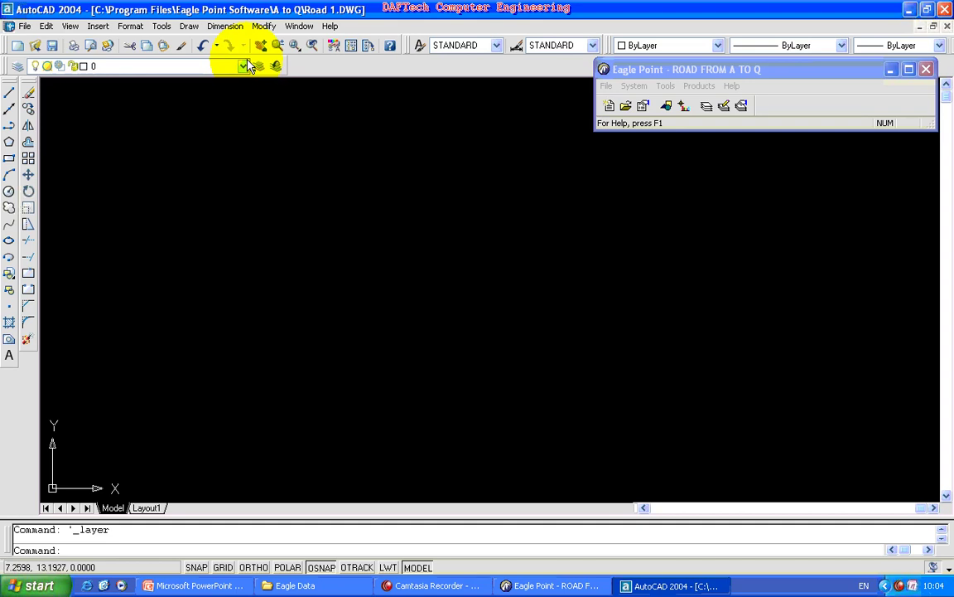
Open the Surface Modeling product in Eagle Point and check which surface models the project contains.
left_click(776, 73)
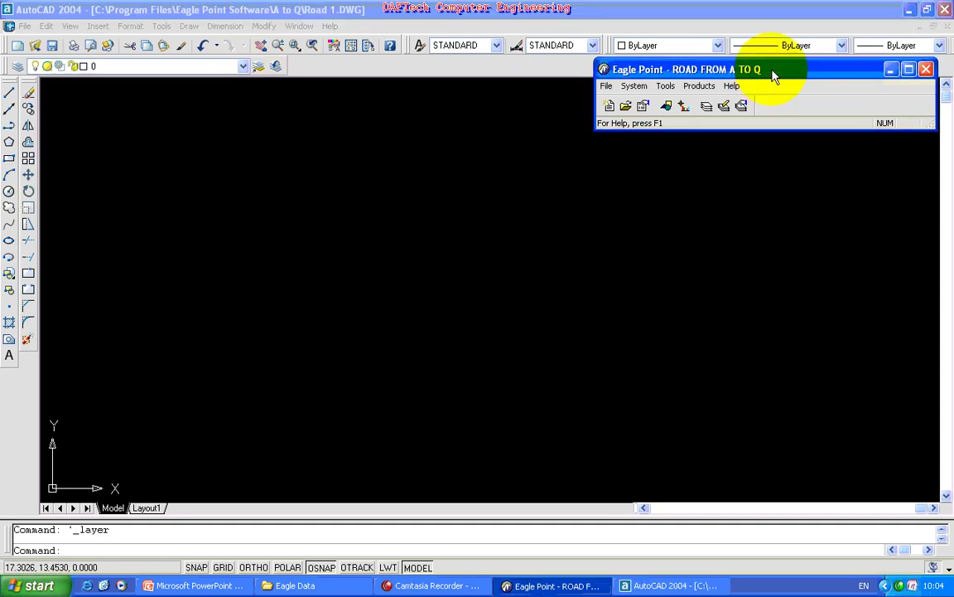
left_click(693, 87)
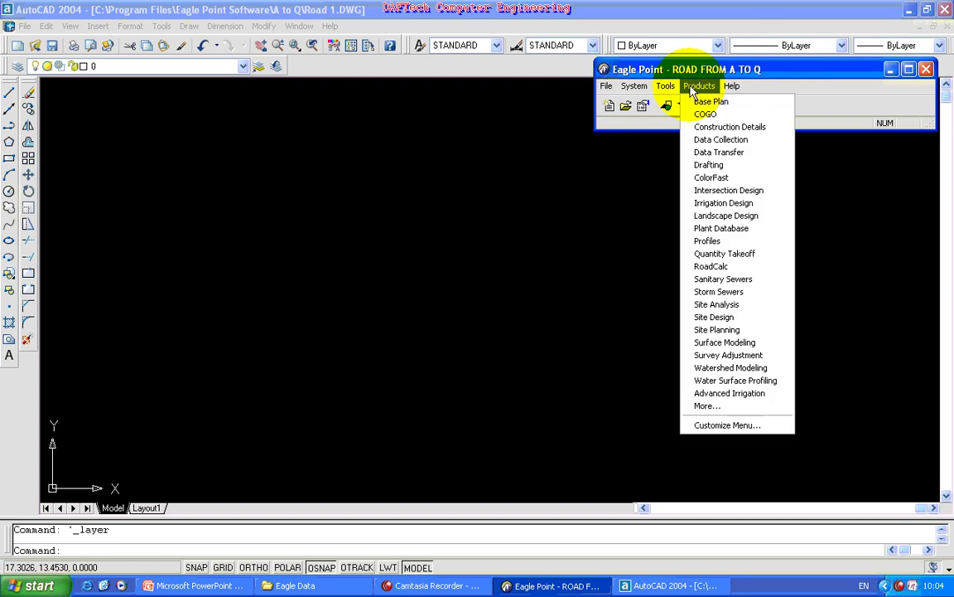
left_click(720, 342)
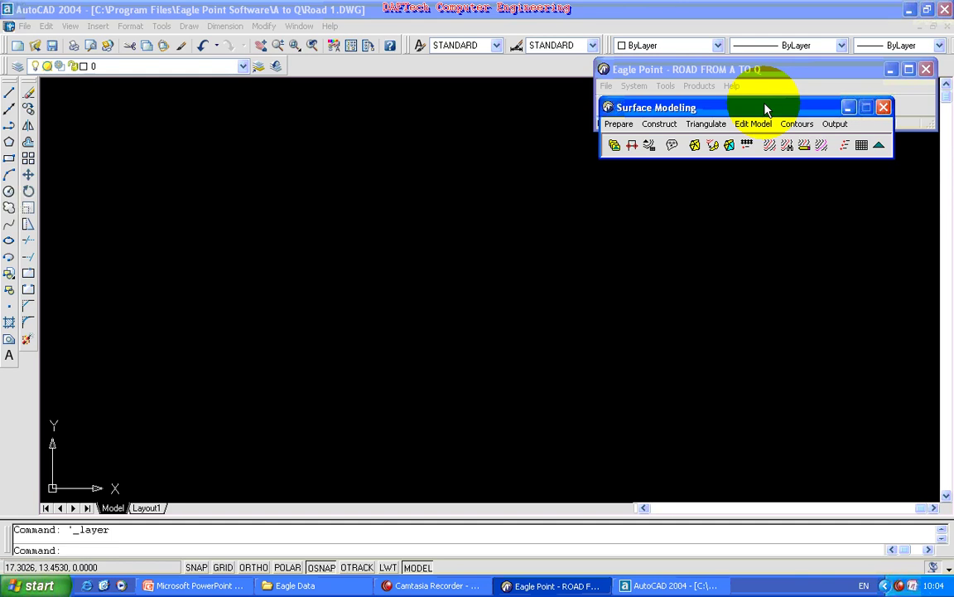
left_click(615, 124)
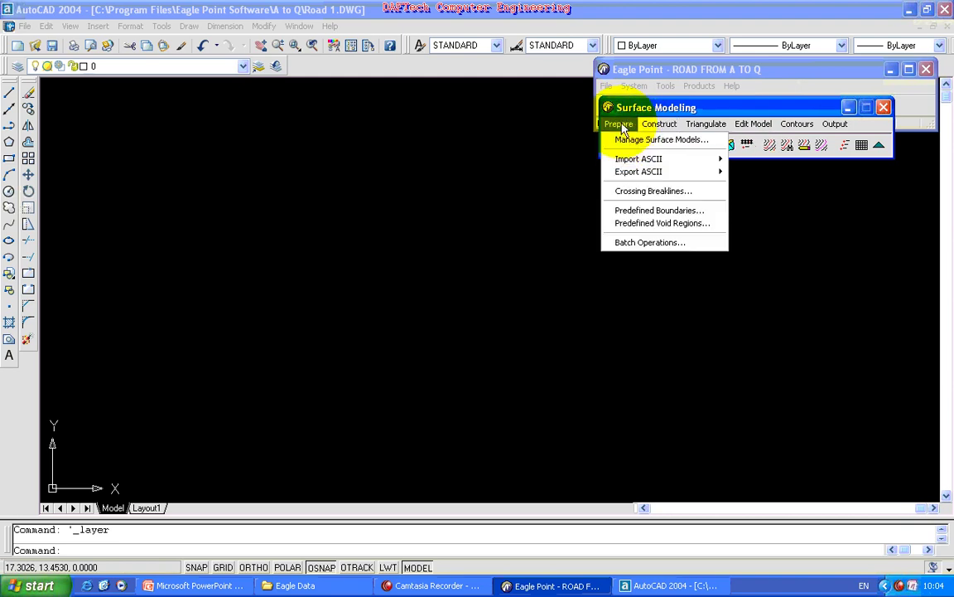
left_click(623, 141)
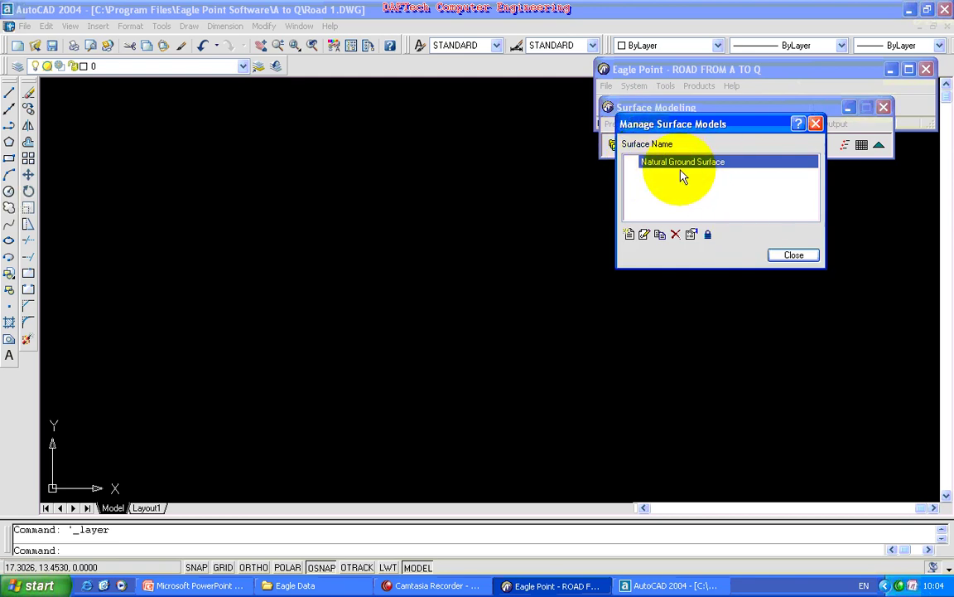
left_click(773, 256)
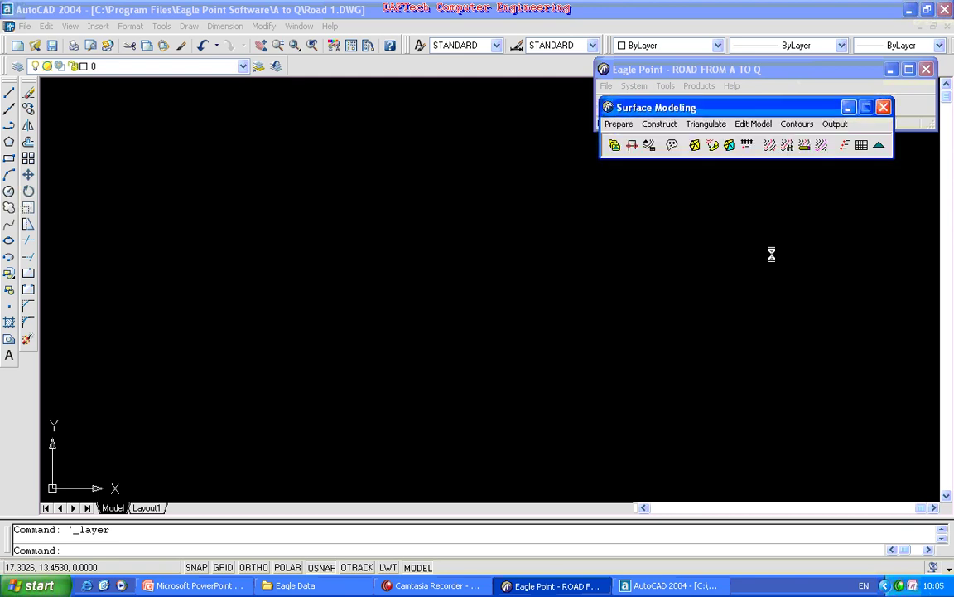
Start an ASCII points import and browse to the Eagle Data folder on drive E: for the source file.
left_click(620, 126)
mouse_move(640, 164)
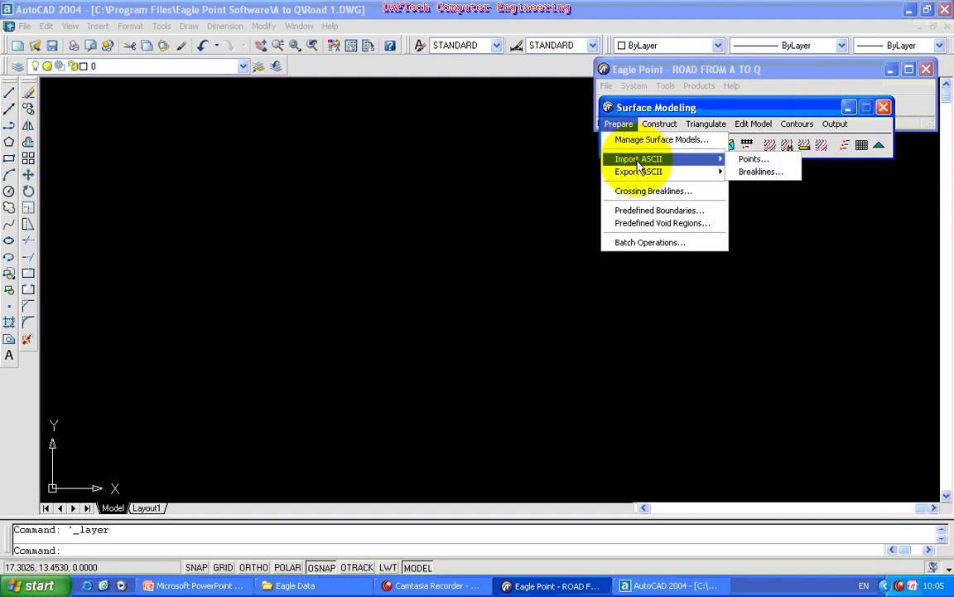
left_click(750, 159)
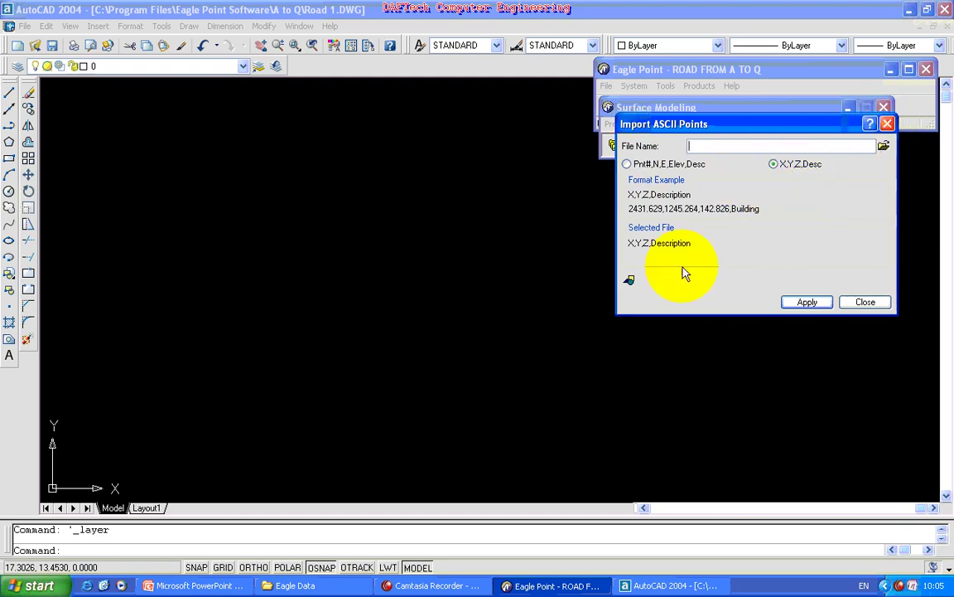
left_click(883, 146)
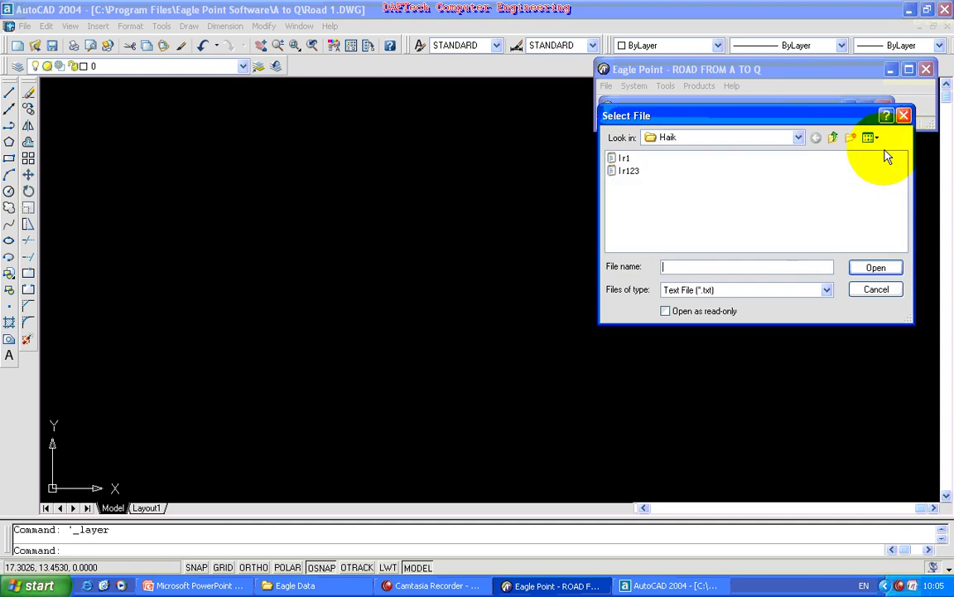
left_click_drag(761, 122, 672, 202)
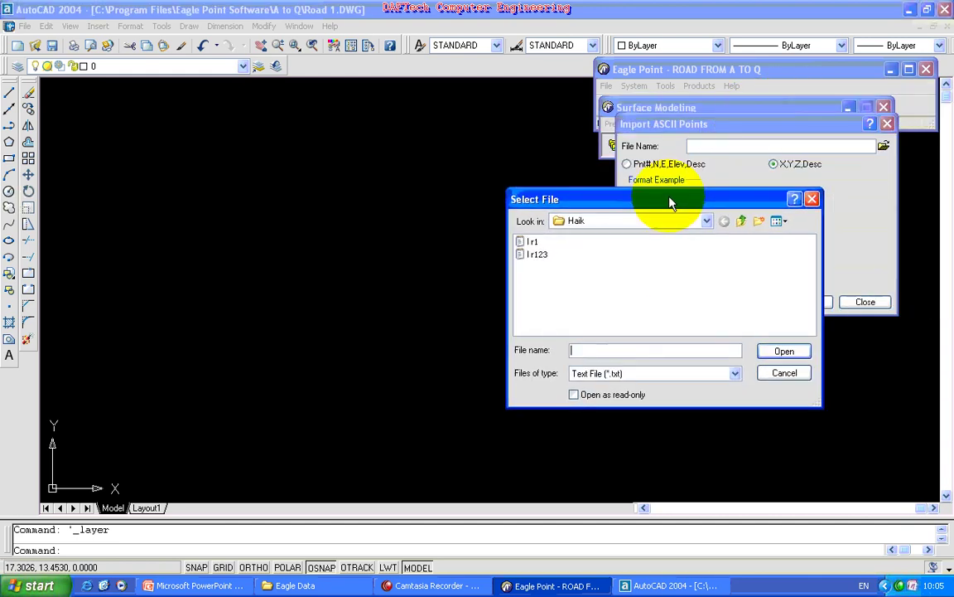
left_click(742, 220)
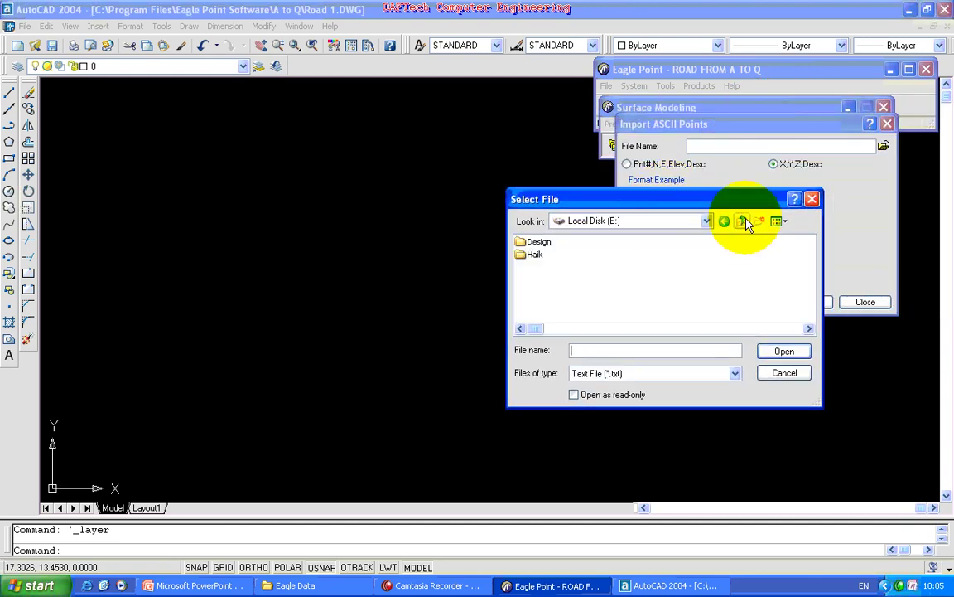
left_click(749, 294)
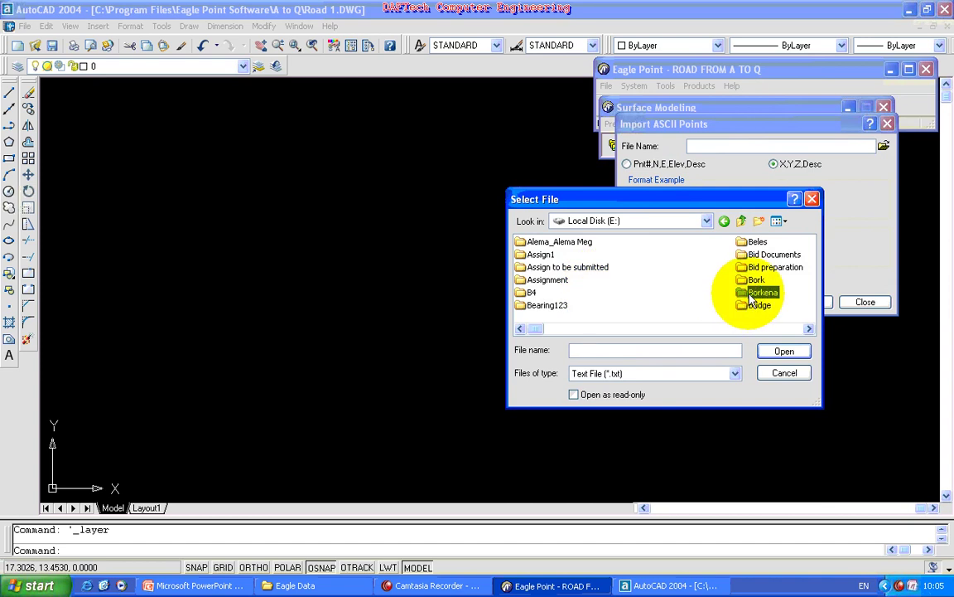
key("e")
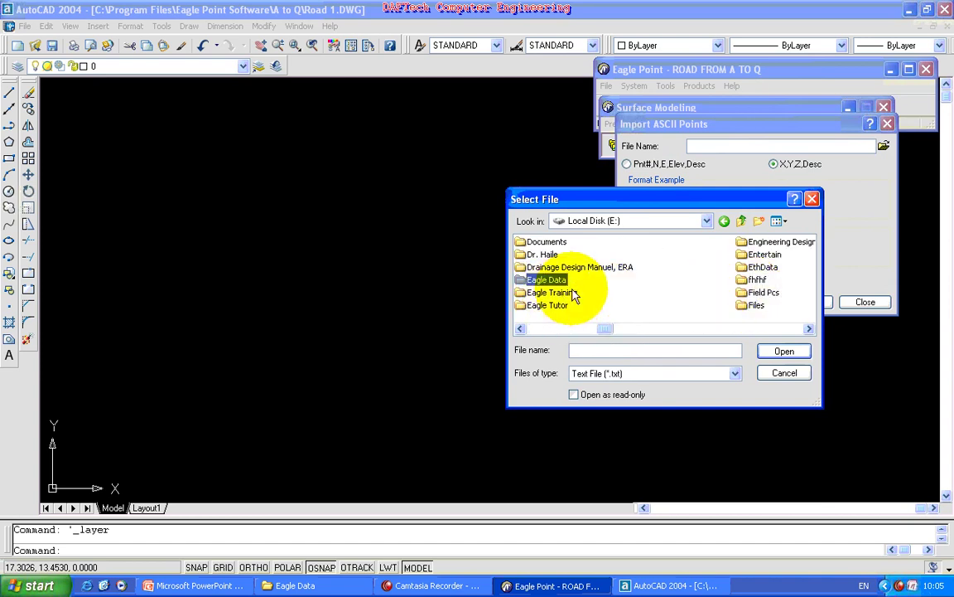
left_click(779, 354)
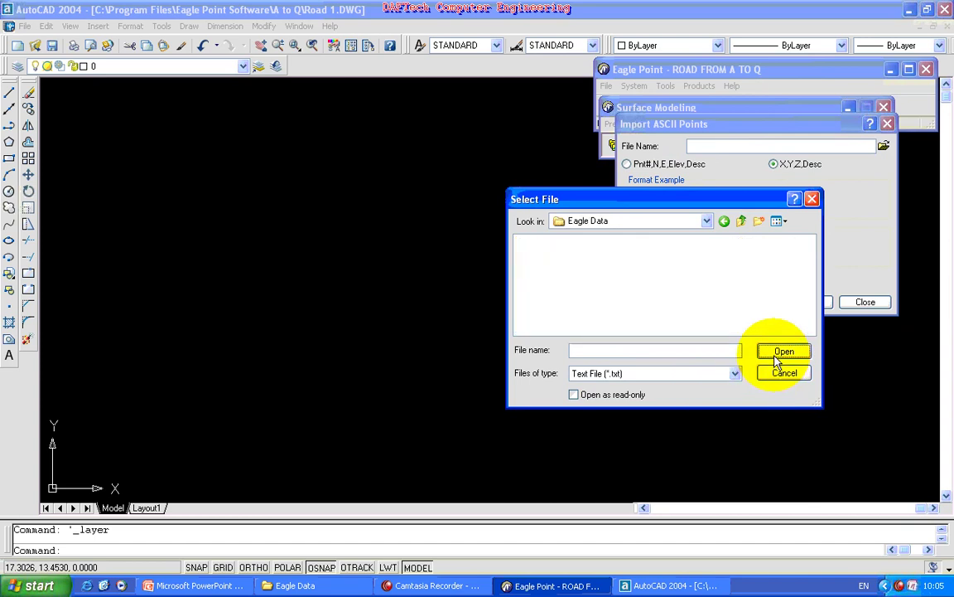
Show all file types and choose cl.csv as the points file for the import.
left_click(735, 375)
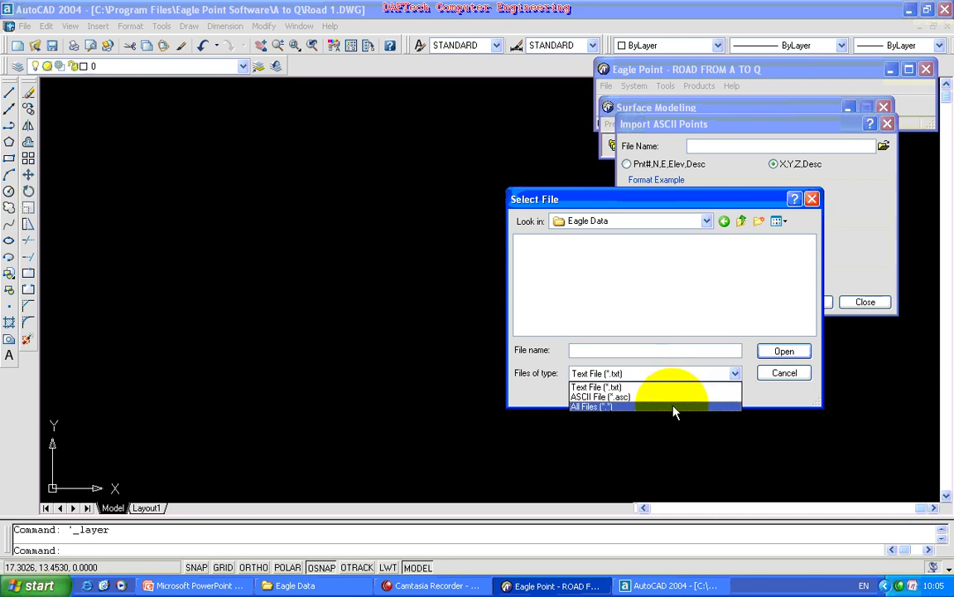
left_click(675, 406)
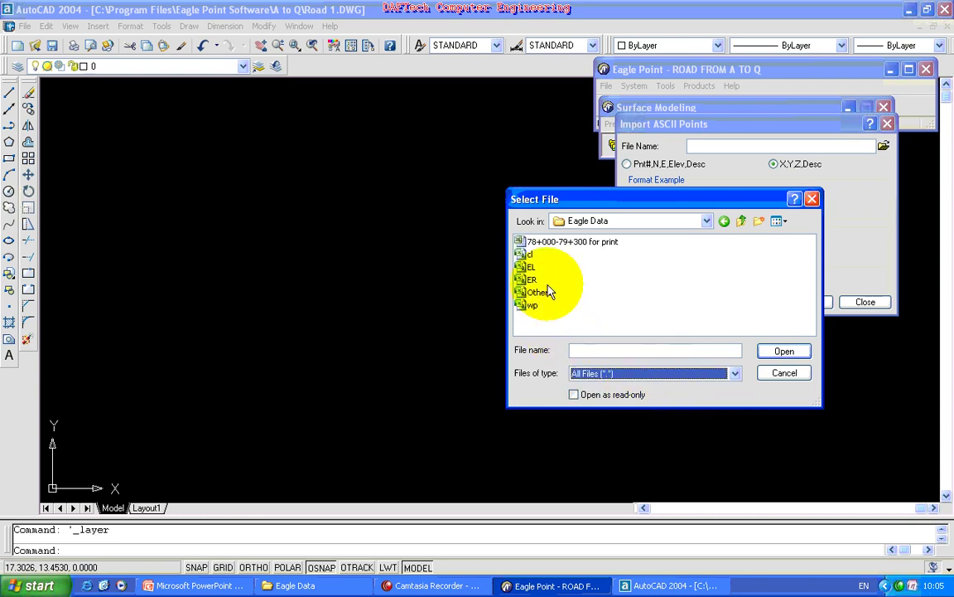
left_click(528, 256)
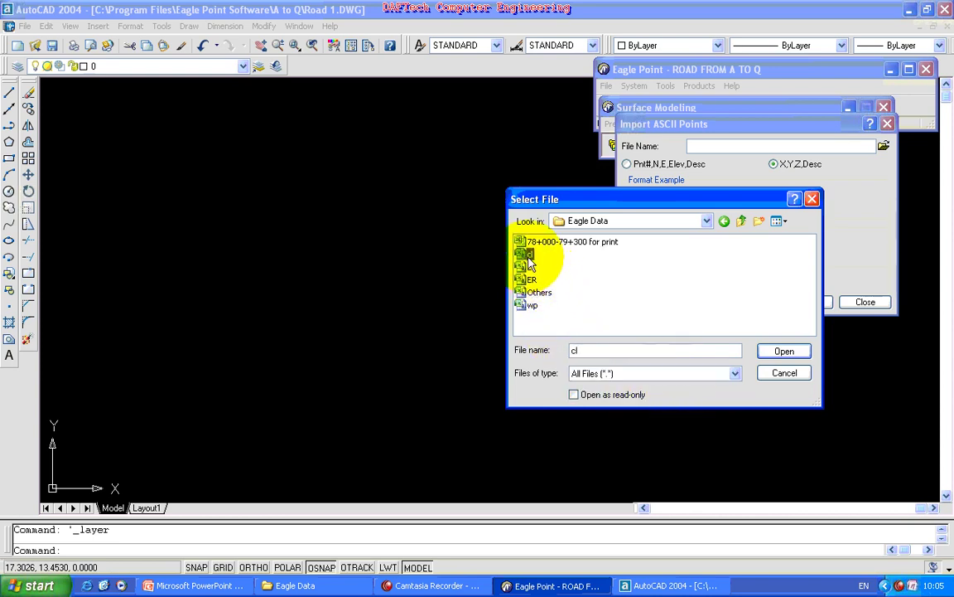
left_click(784, 351)
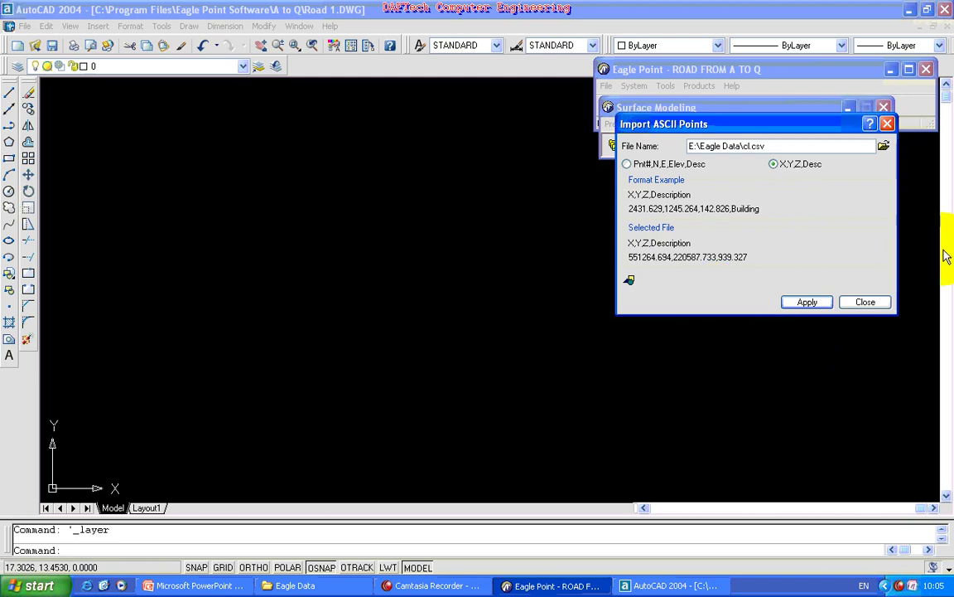
Assign the imported points to layer CL in the import's CAD settings, checking the color against the drawing's layer list.
left_click(630, 281)
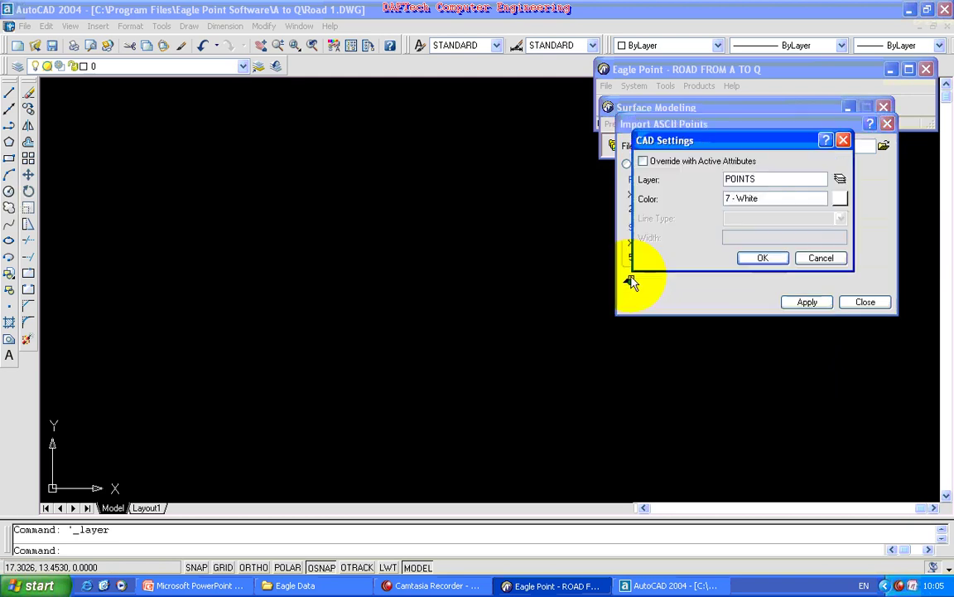
left_click(841, 180)
left_click(662, 200)
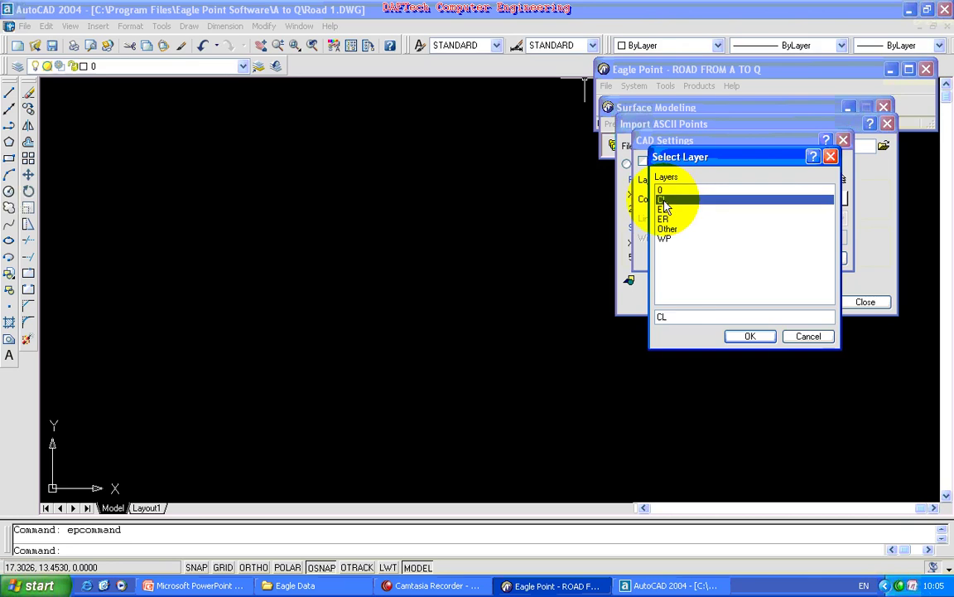
left_click(753, 337)
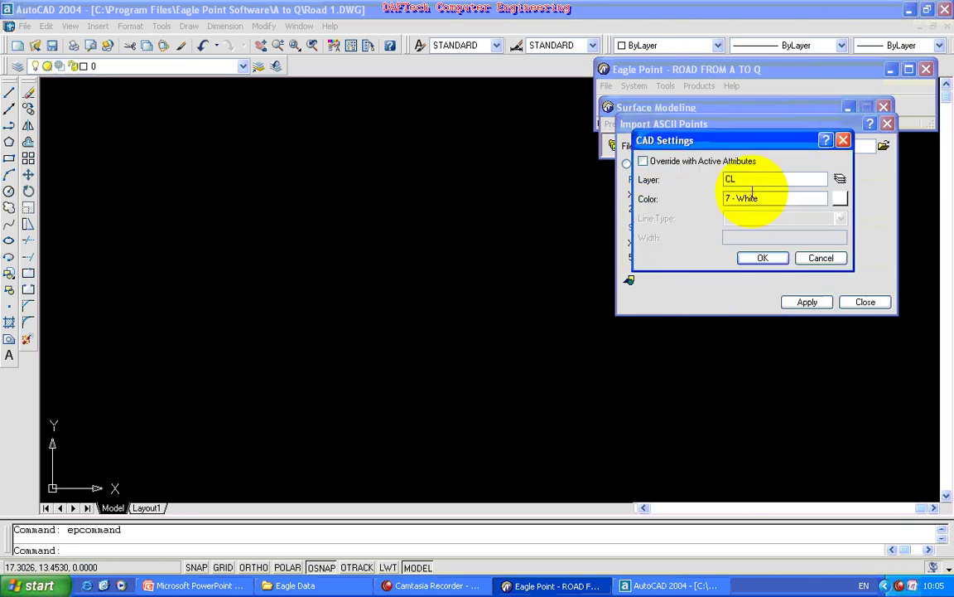
left_click(842, 200)
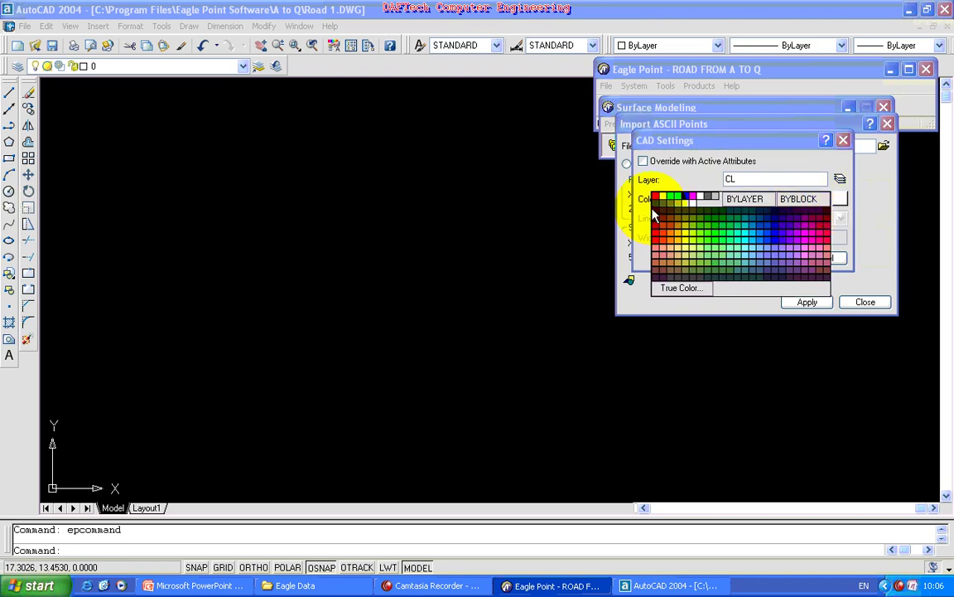
left_click(242, 70)
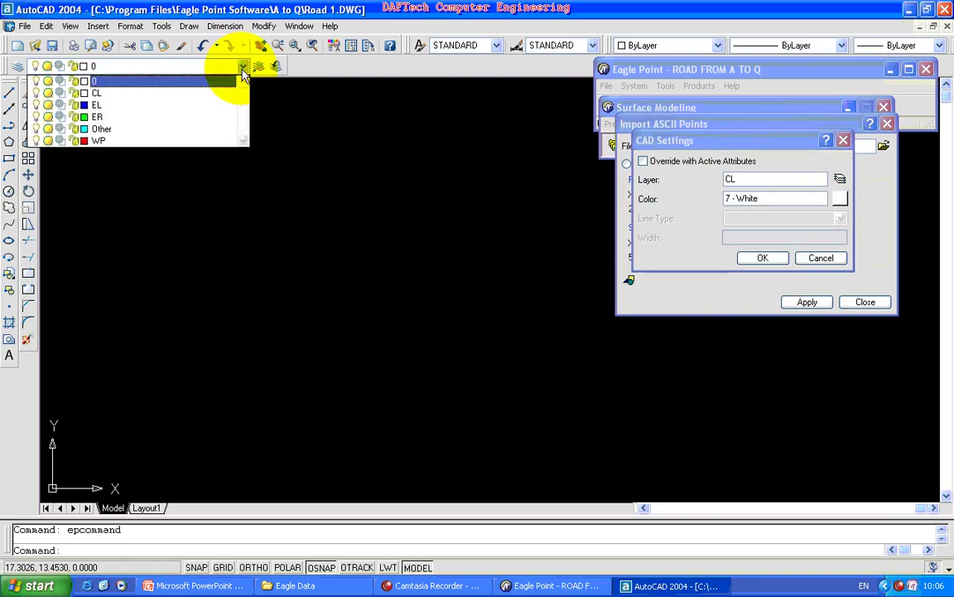
left_click(240, 66)
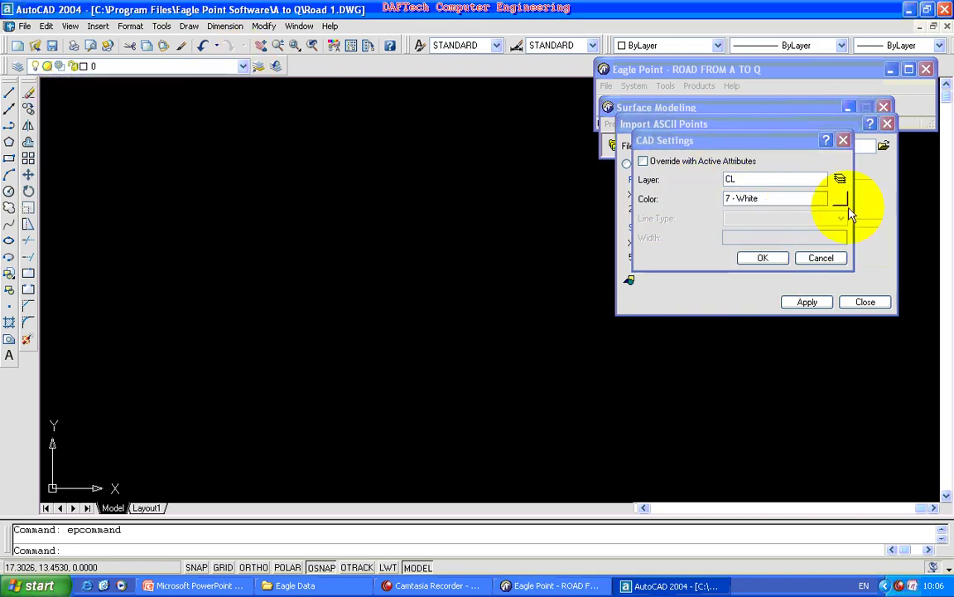
left_click(760, 260)
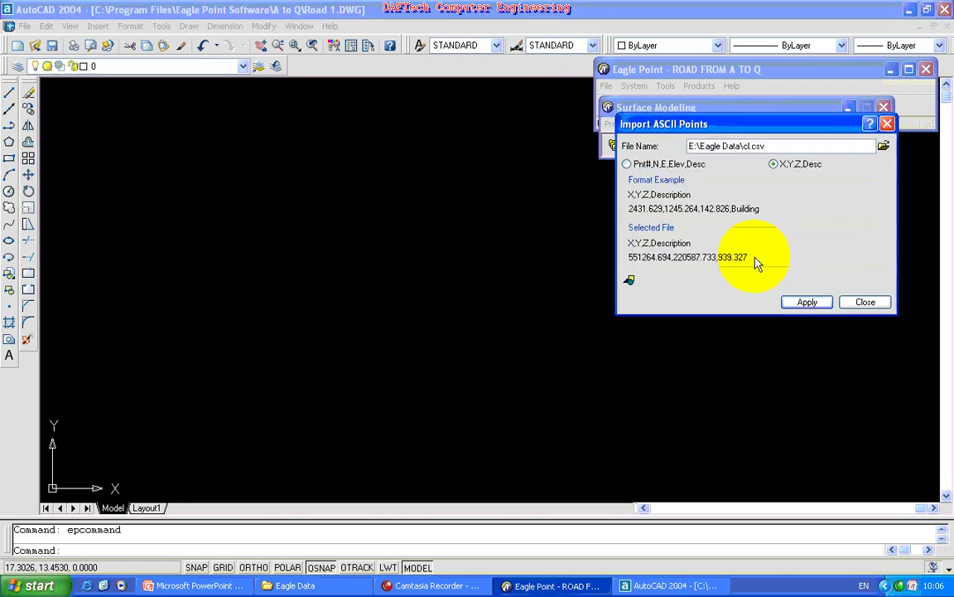
Import the points from cl.csv and bring the full line of points into view in the drawing.
left_click(807, 301)
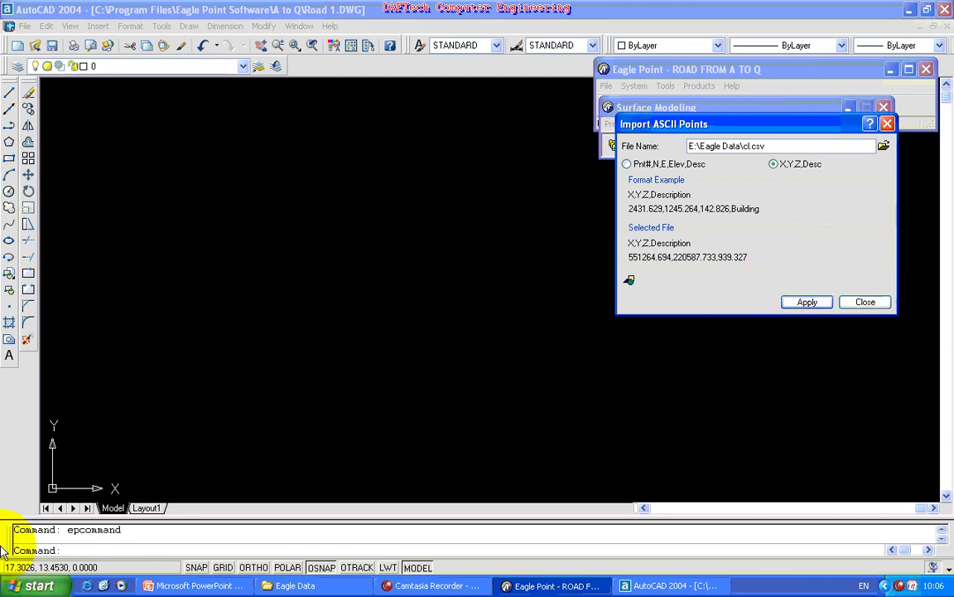
left_click(76, 545)
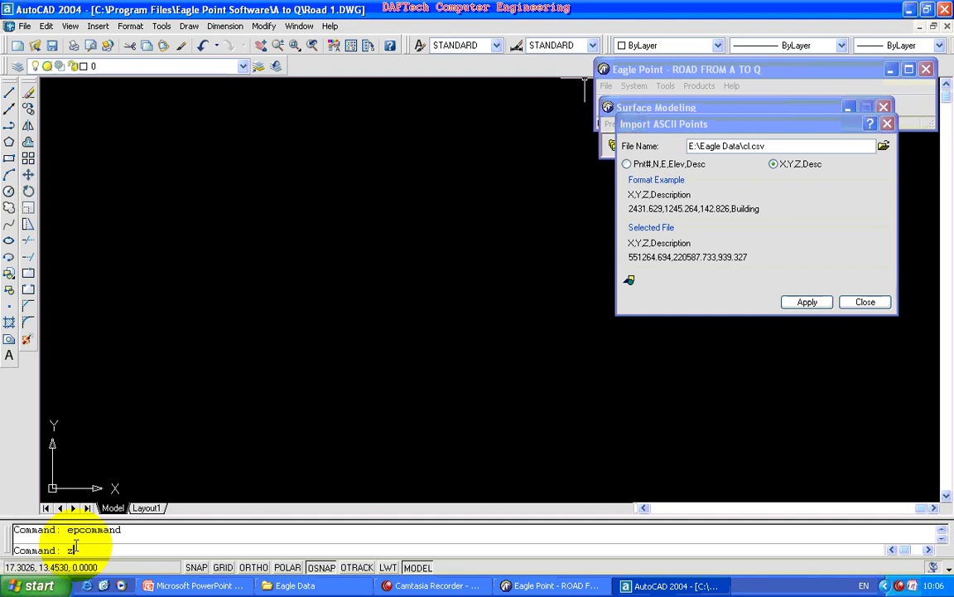
type("z")
key("Return")
type("e")
key("Return")
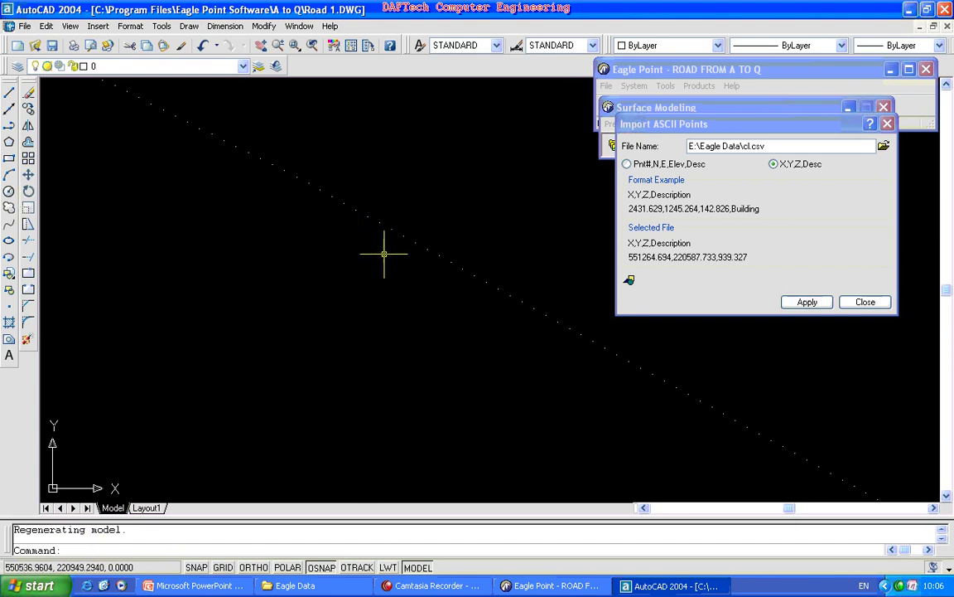
scroll(383, 253, "down", 2)
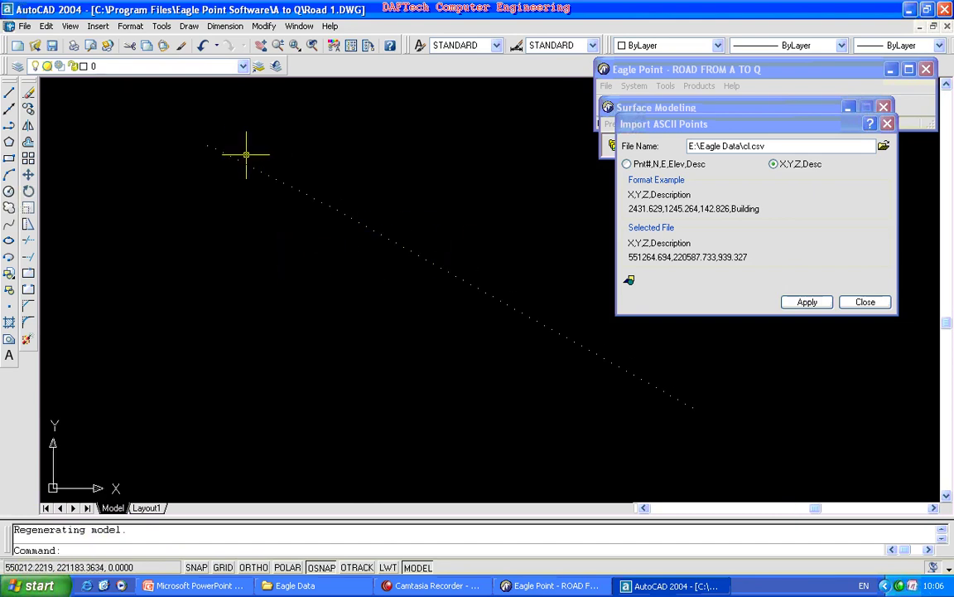
scroll(320, 235, "up", 1)
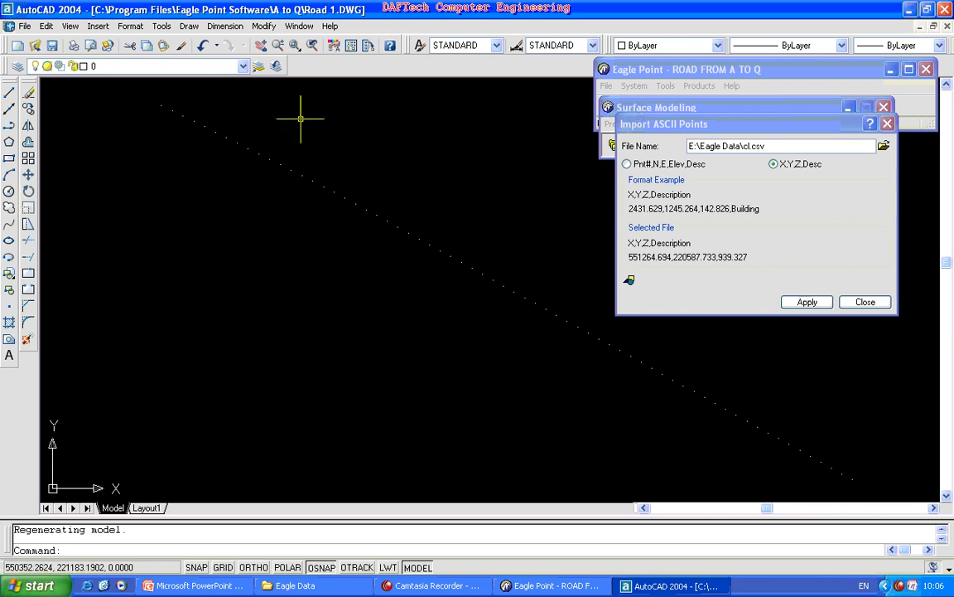
left_click(261, 45)
left_click_drag(372, 191, 375, 194)
key("Escape")
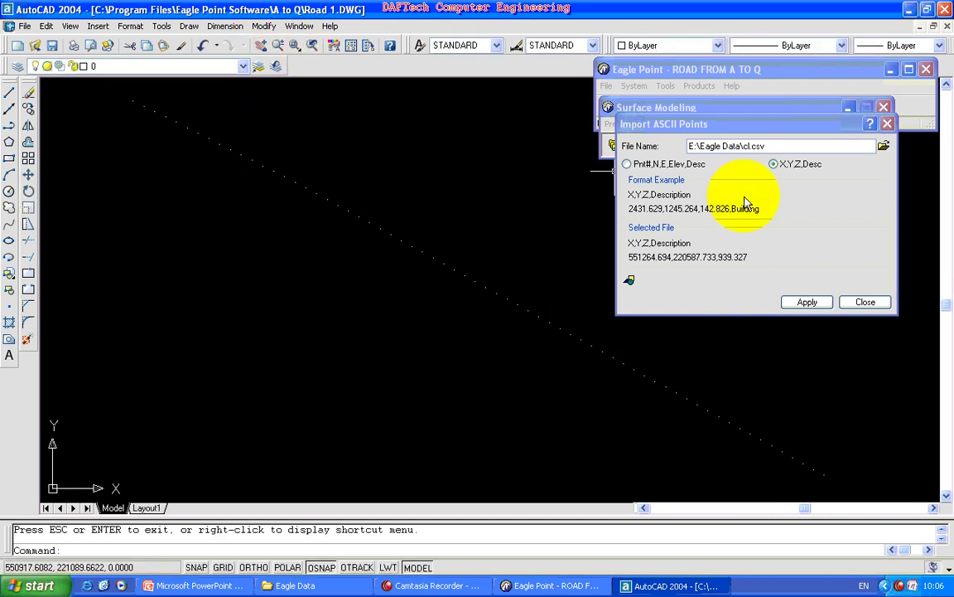
Show all file types in the Eagle Data folder and choose EL.csv as the points file for the import.
left_click(884, 146)
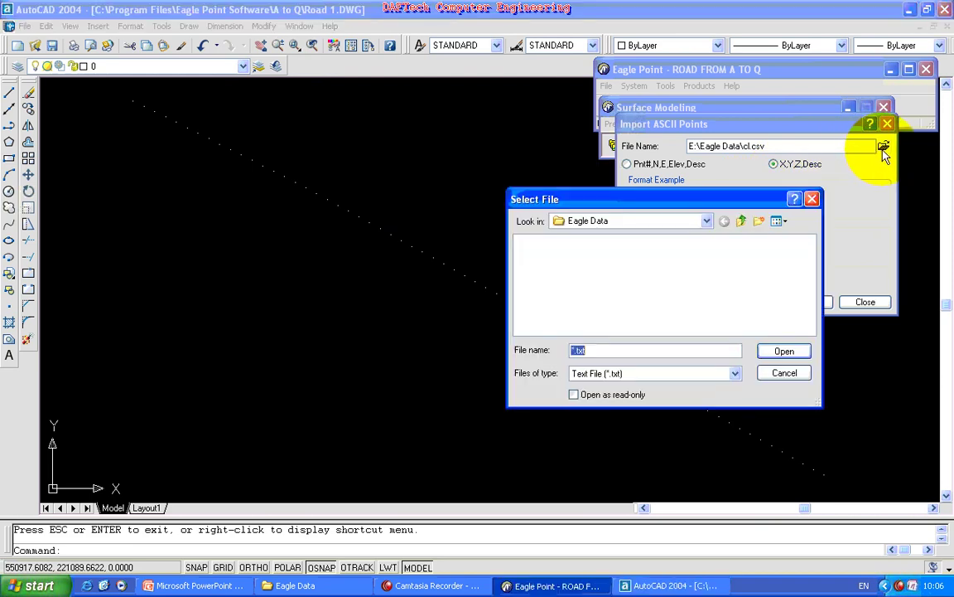
left_click(726, 374)
left_click(668, 406)
left_click(531, 267)
left_click(783, 351)
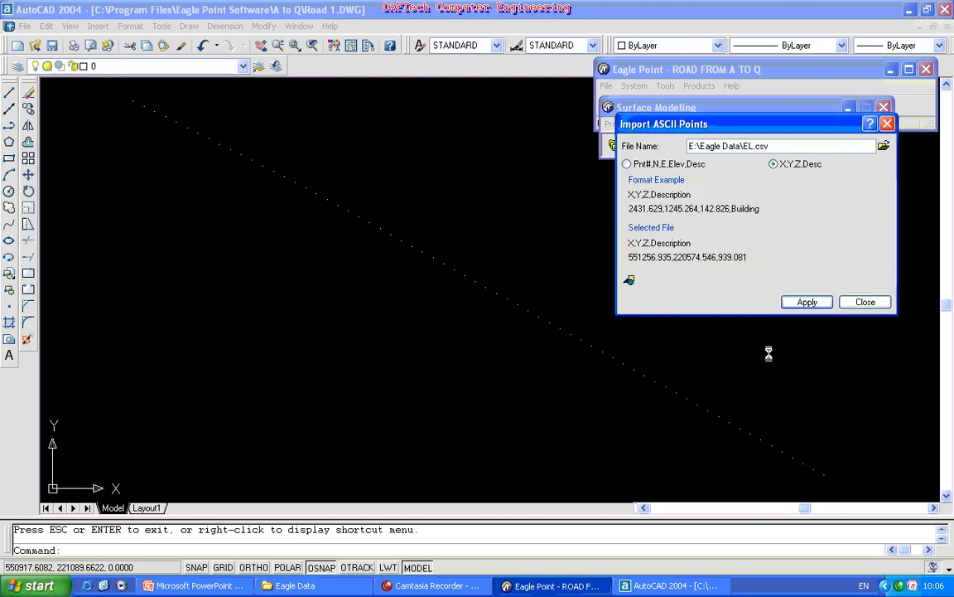
Set the import's CAD settings to layer EL with color 5 - Blue, matching the drawing's layer list, and import the EL points.
left_click(631, 282)
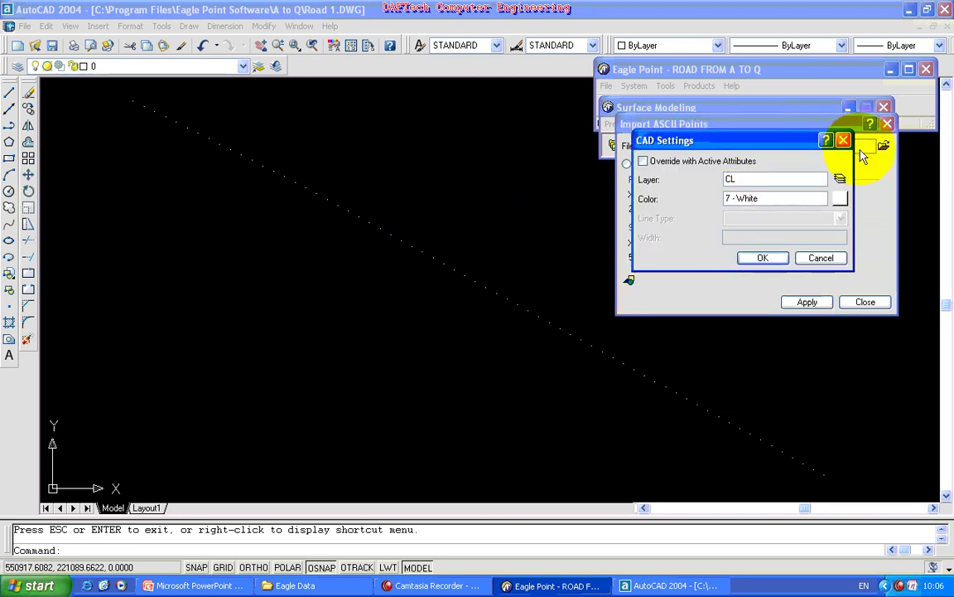
left_click(844, 180)
left_click(662, 209)
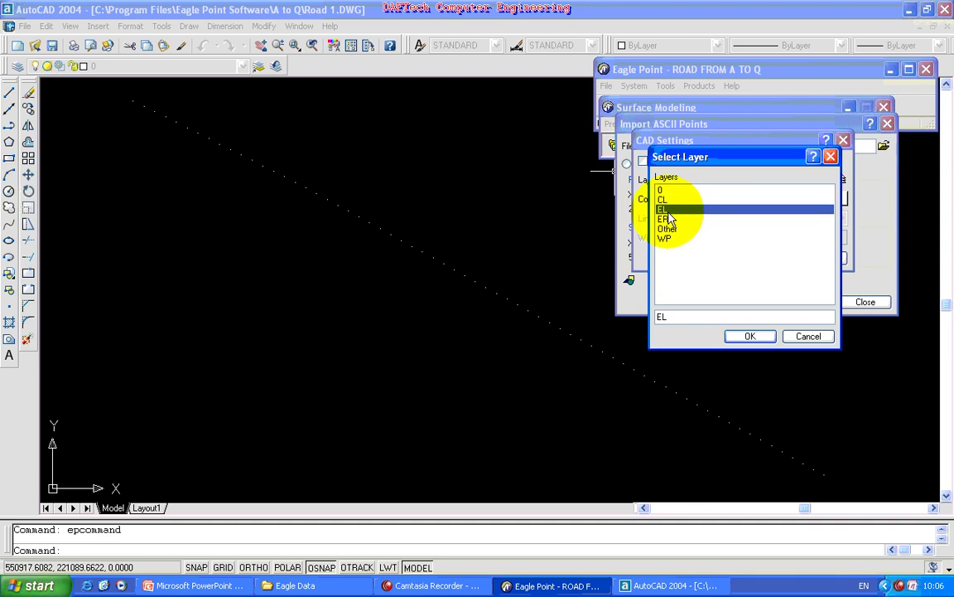
left_click(750, 335)
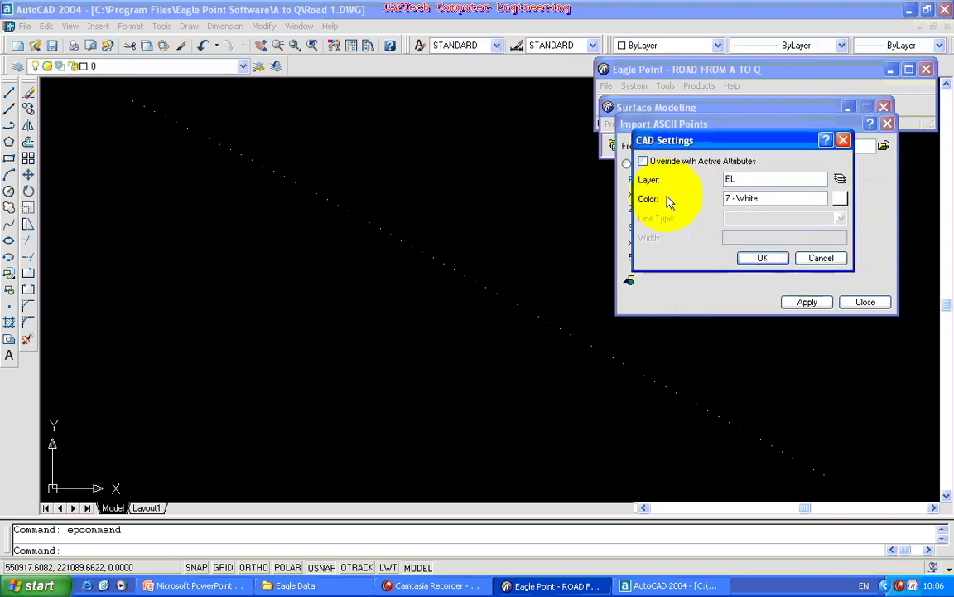
left_click(242, 66)
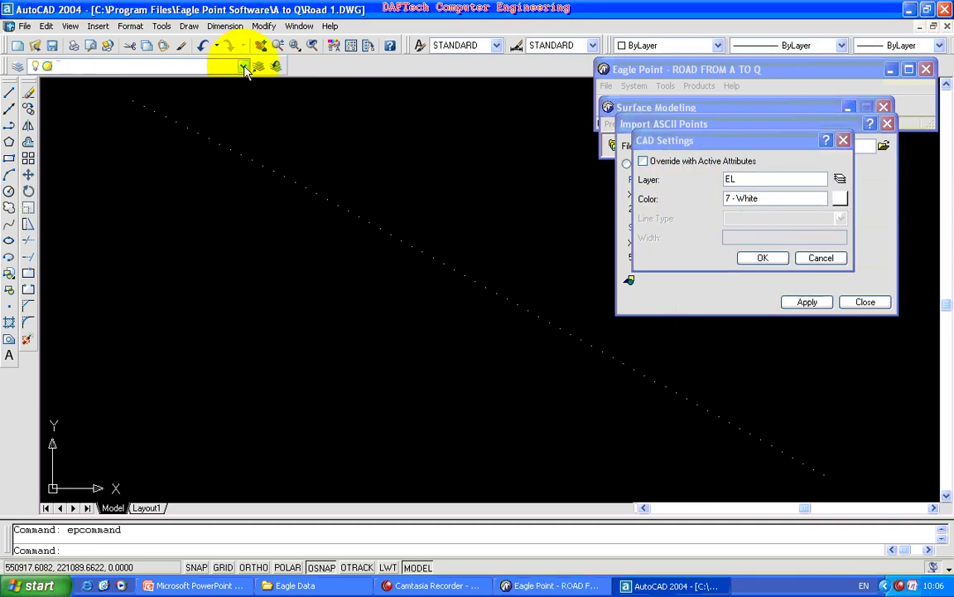
left_click(244, 67)
left_click(698, 204)
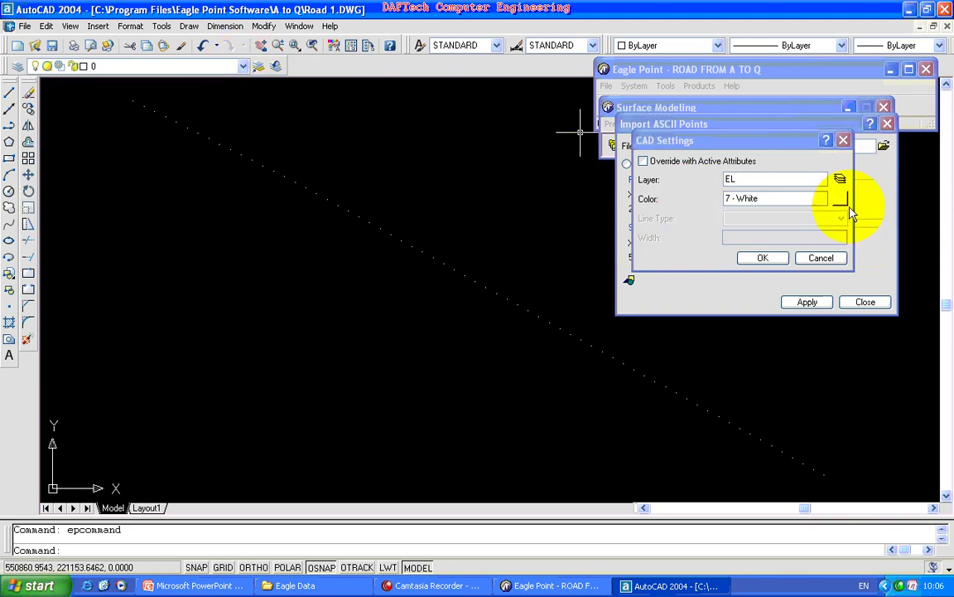
left_click(840, 198)
left_click(686, 199)
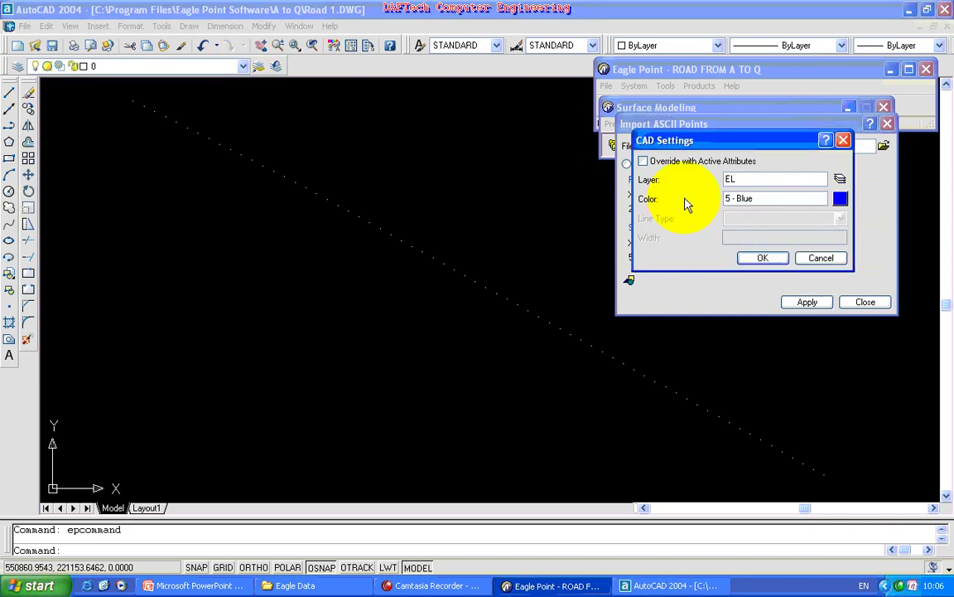
left_click(767, 260)
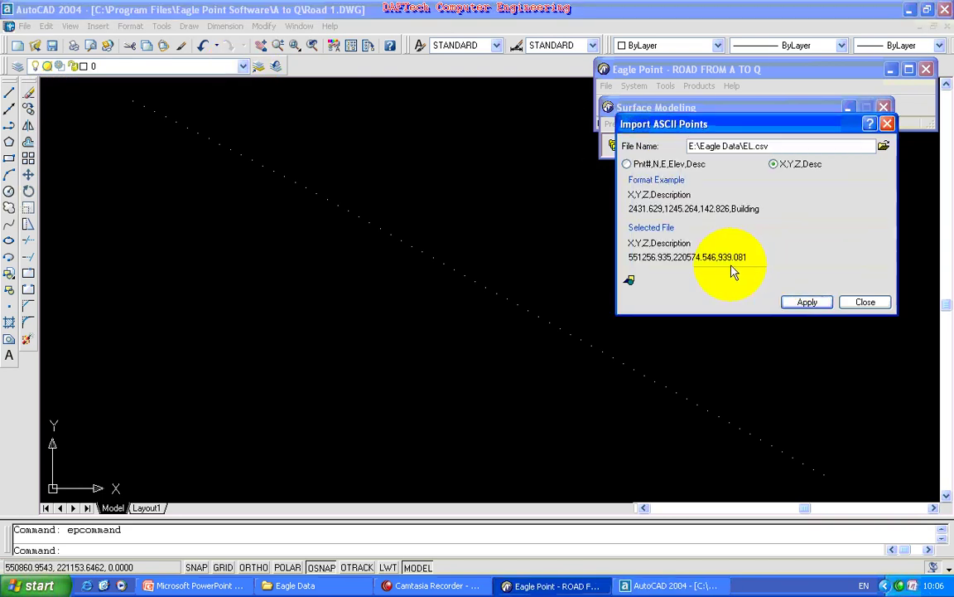
left_click(805, 302)
Show all file types in the Eagle Data folder and choose ER.csv as the points file for the import.
left_click(883, 145)
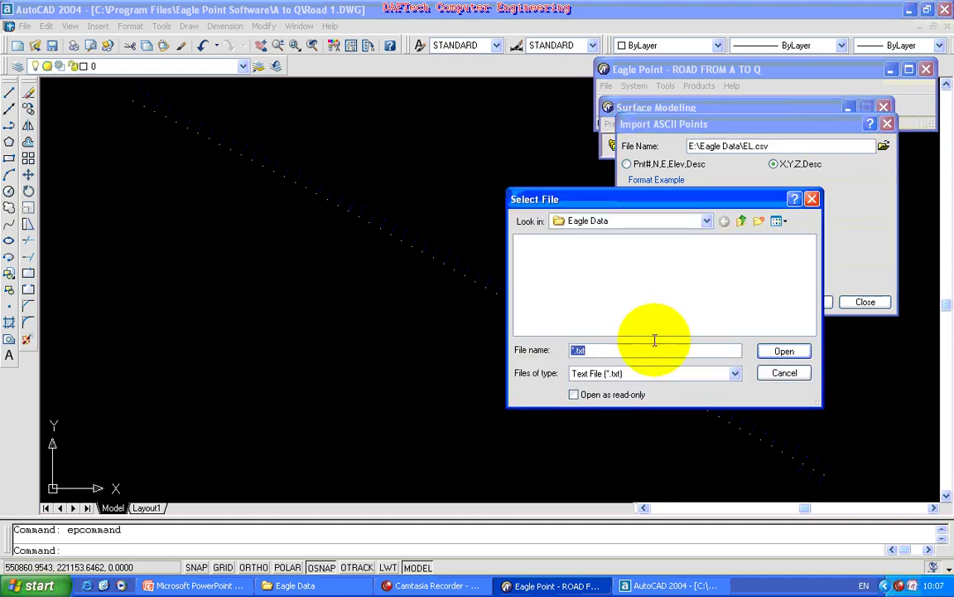
left_click(694, 375)
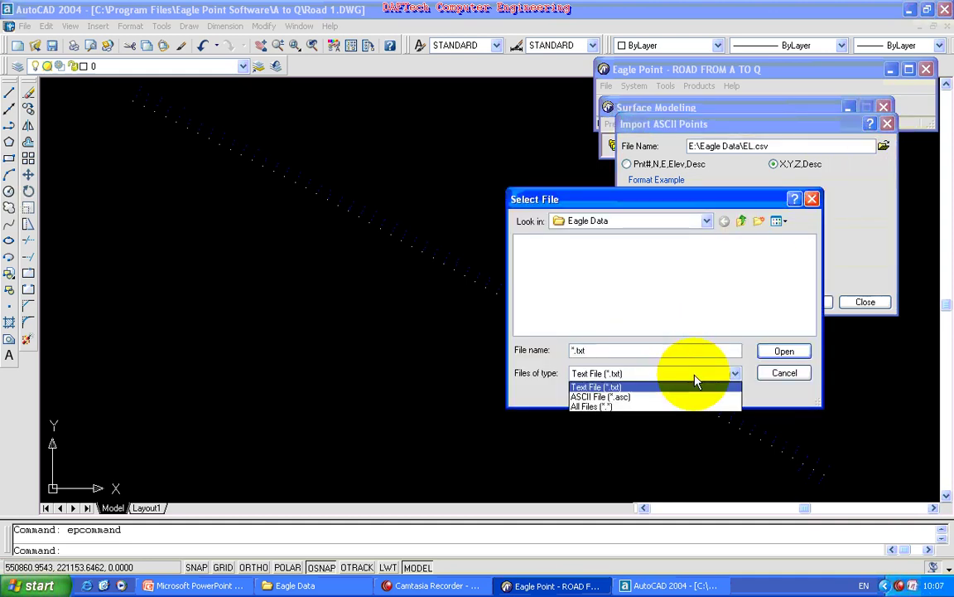
left_click(648, 406)
left_click(531, 279)
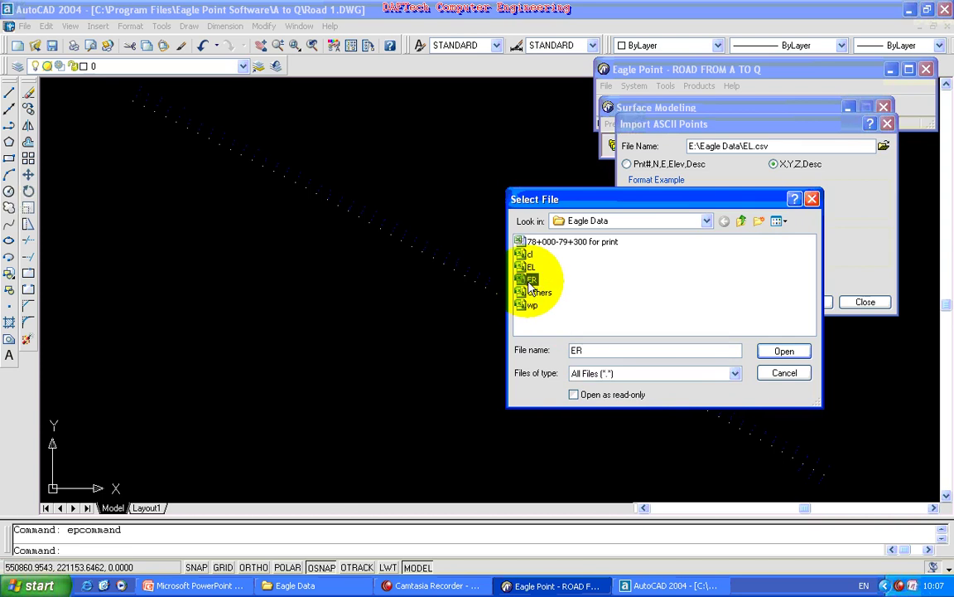
left_click(783, 351)
Assign the ER.csv points to layer ER in the import's CAD settings.
left_click(631, 281)
left_click(841, 201)
left_click(840, 179)
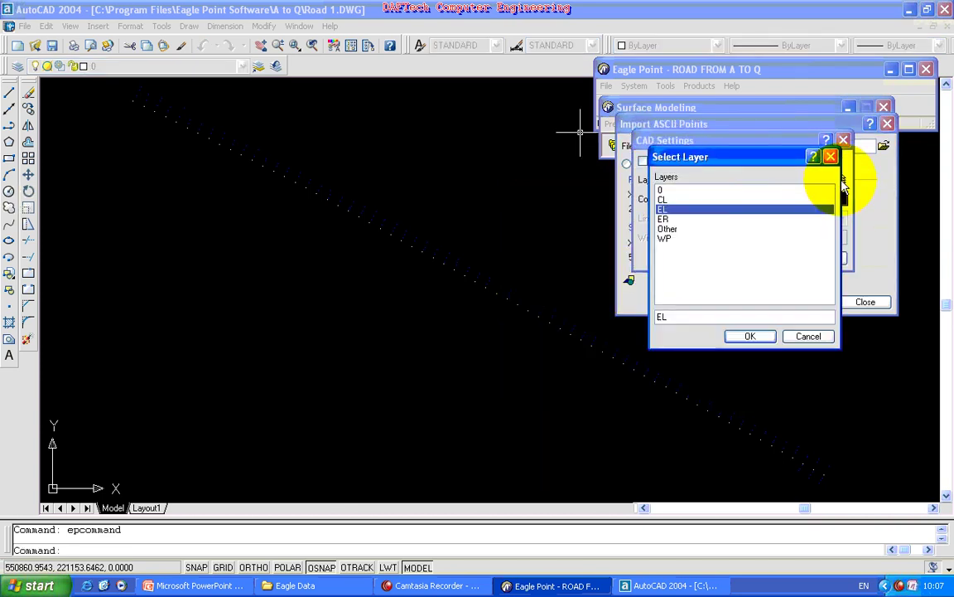
left_click(667, 220)
left_click(732, 336)
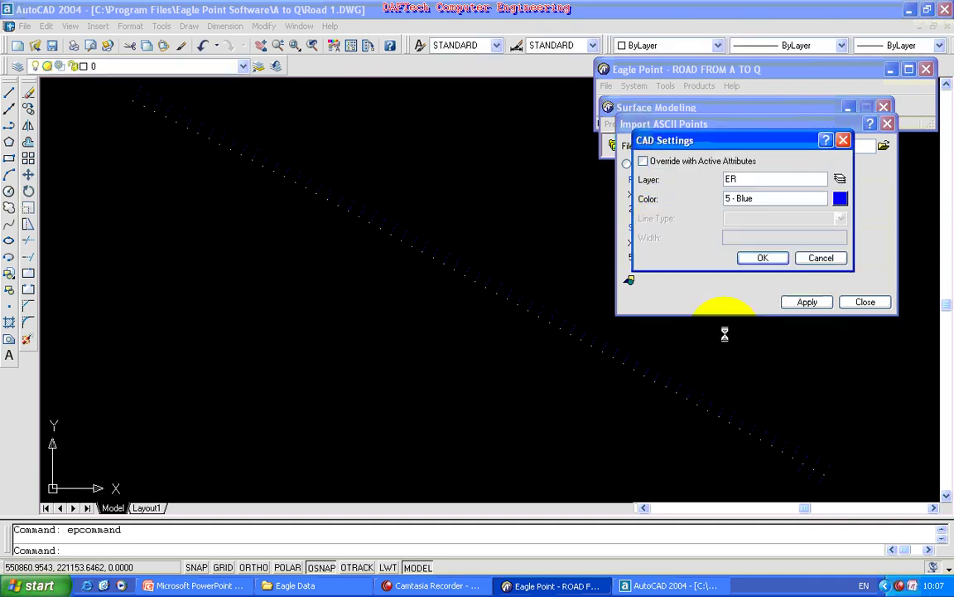
Check layer ER's color in the drawing's layer list, set the import color to 3 - Green and import the ER points.
left_click(839, 200)
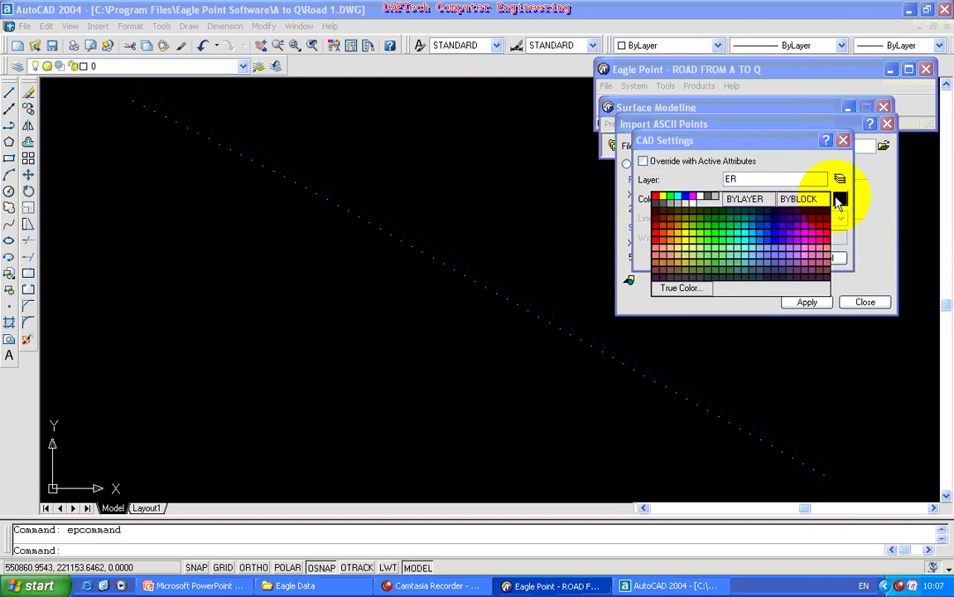
left_click(243, 66)
left_click(243, 66)
left_click(243, 72)
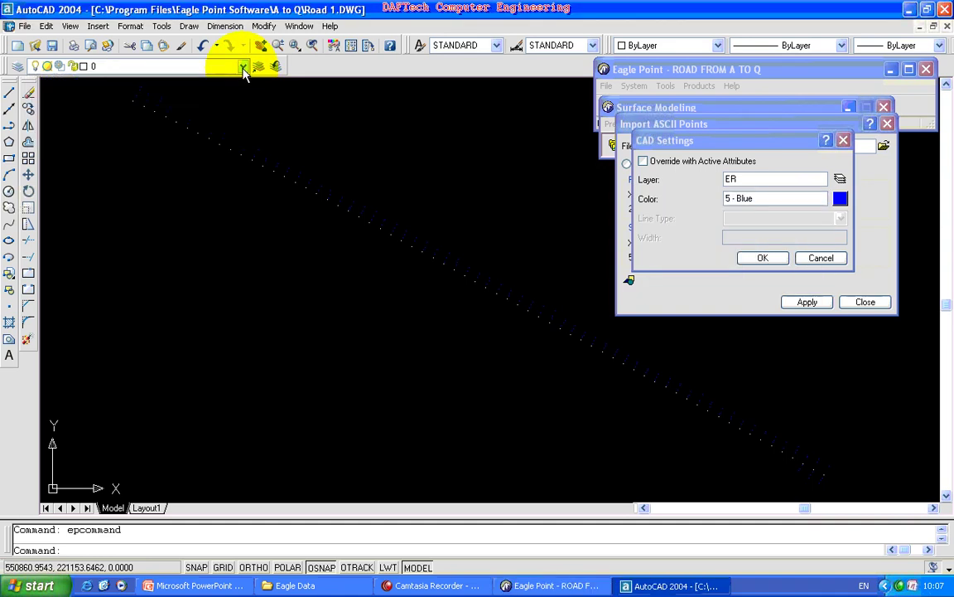
left_click(243, 66)
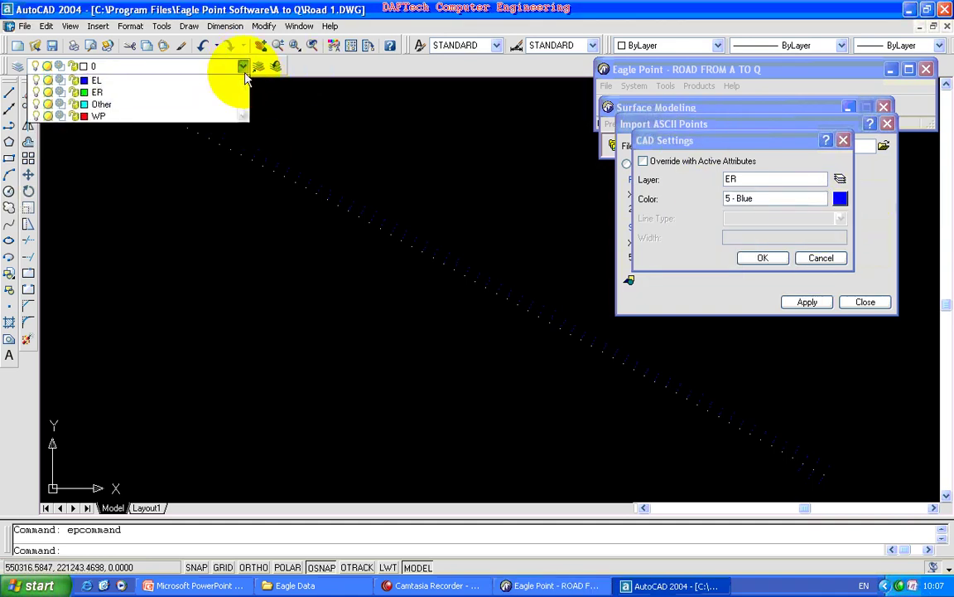
left_click(243, 66)
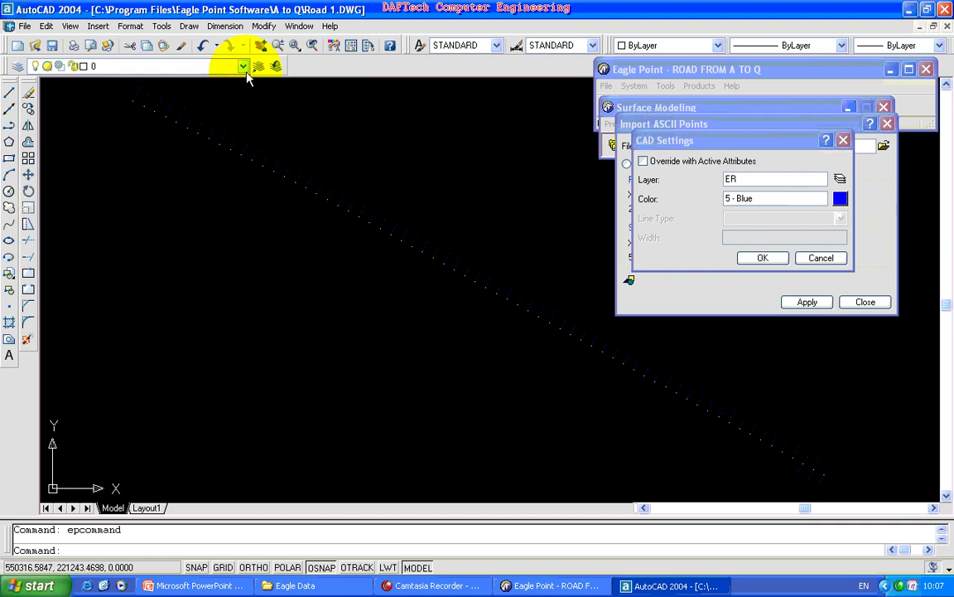
left_click(840, 199)
left_click(671, 197)
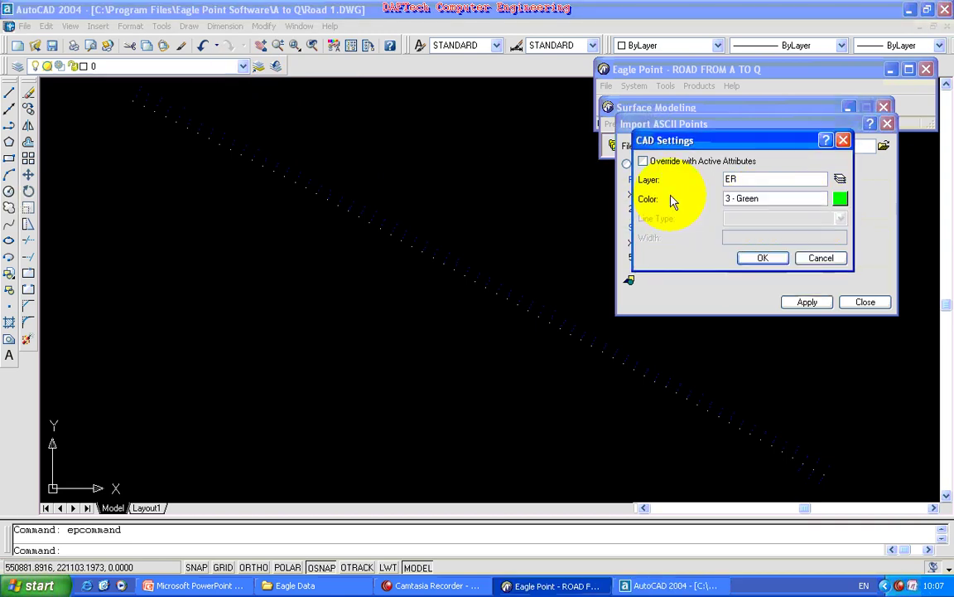
left_click(762, 258)
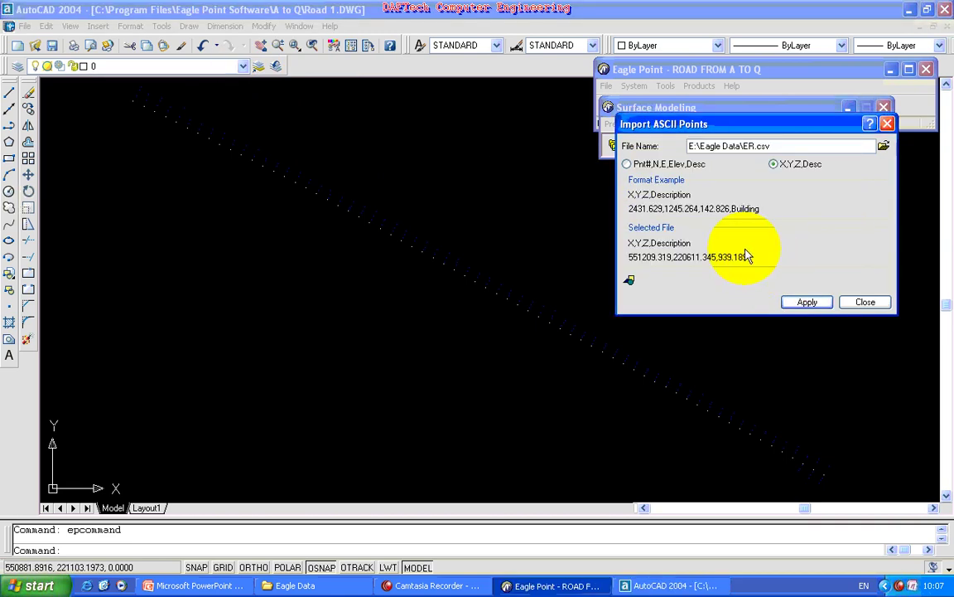
left_click(795, 303)
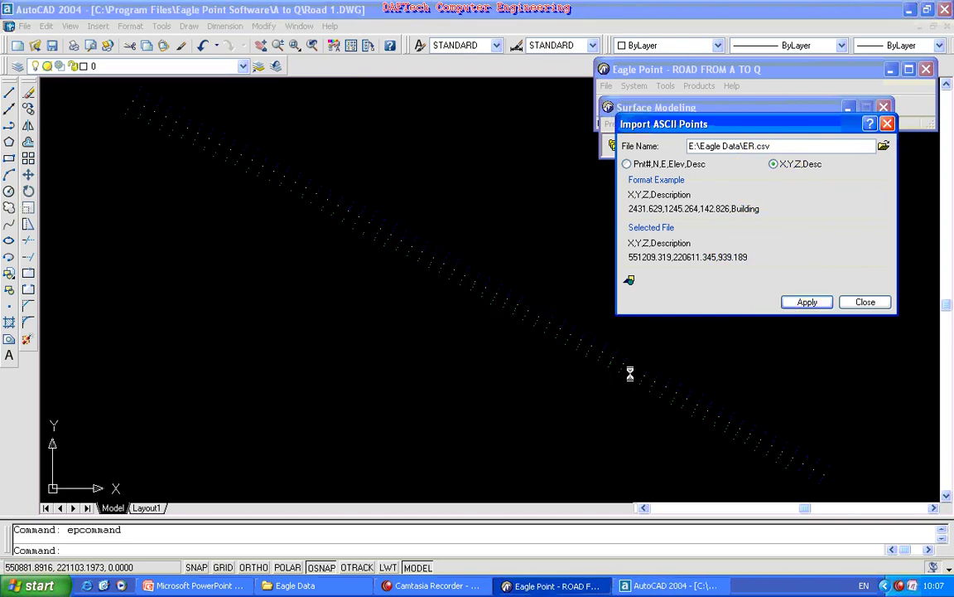
Check the drawing's layer list, show all file types in the Eagle Data folder and choose Others.csv as the points file.
left_click(244, 66)
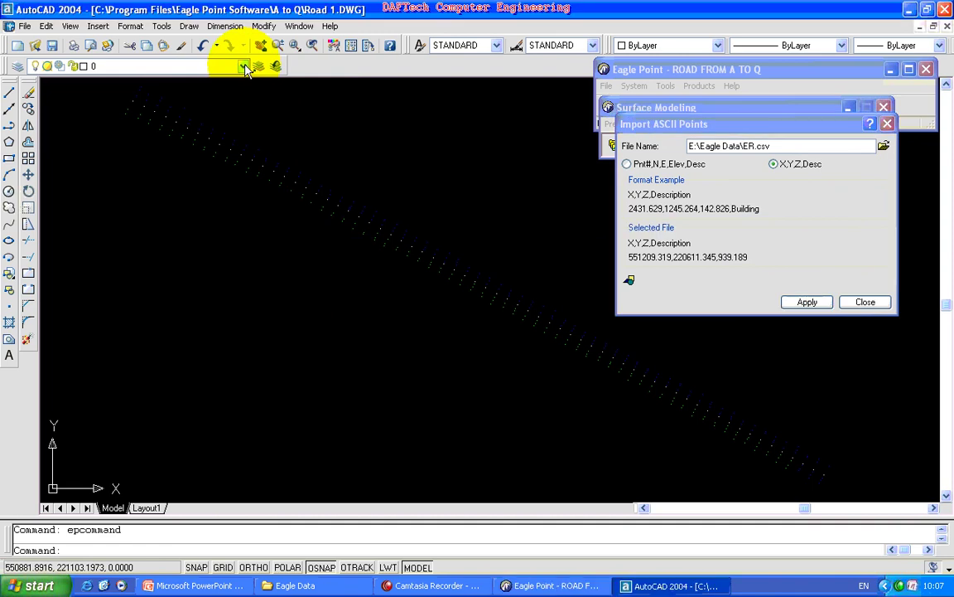
left_click(243, 67)
left_click(883, 146)
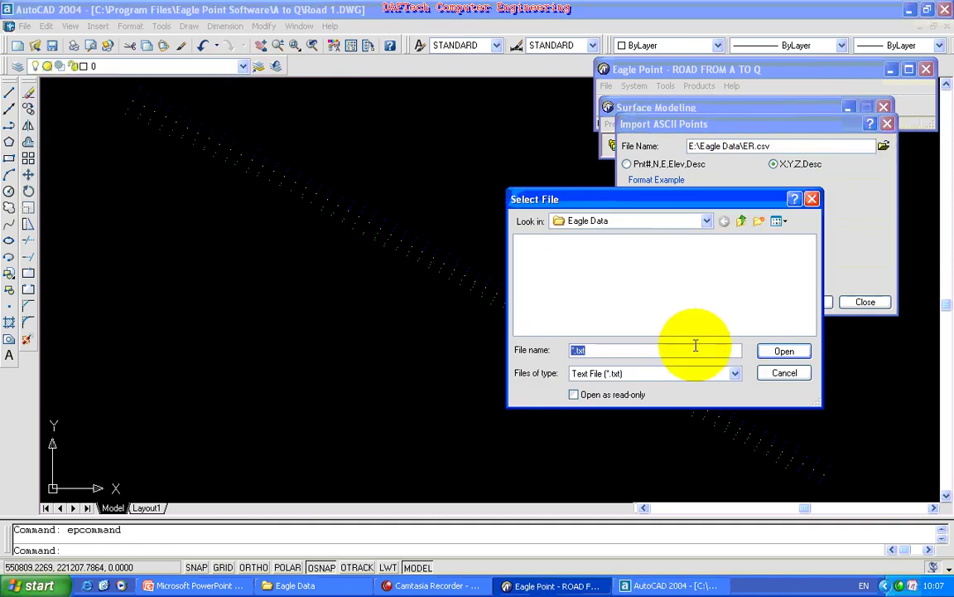
left_click(735, 373)
left_click(694, 407)
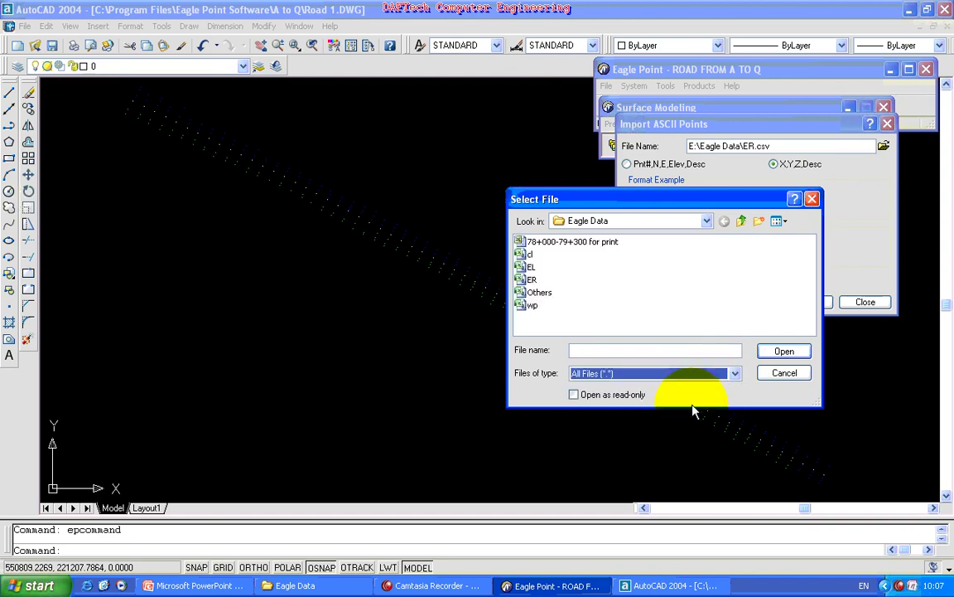
left_click(540, 291)
left_click(771, 352)
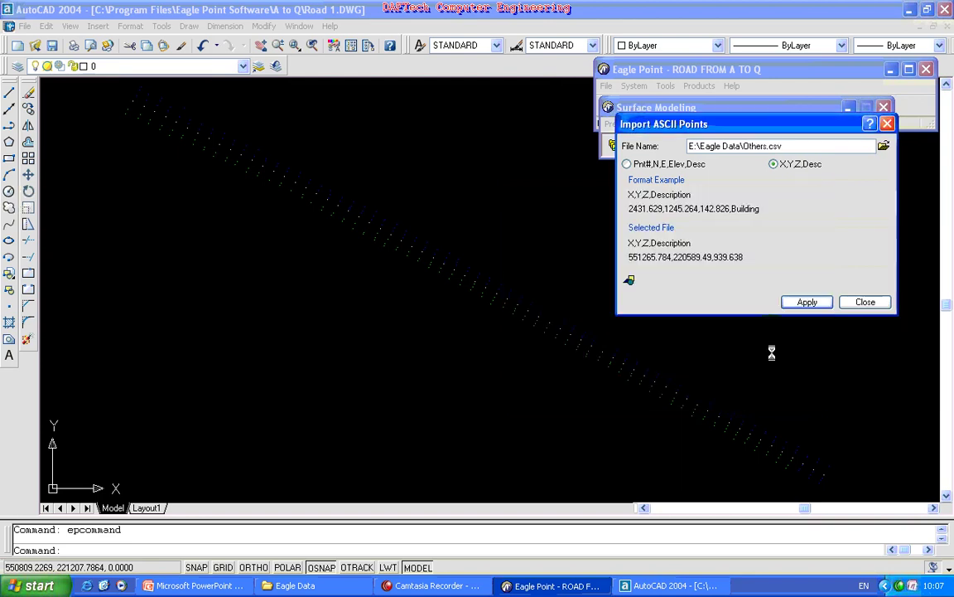
Assign the Others.csv points to layer Other in the import's CAD settings.
left_click(630, 281)
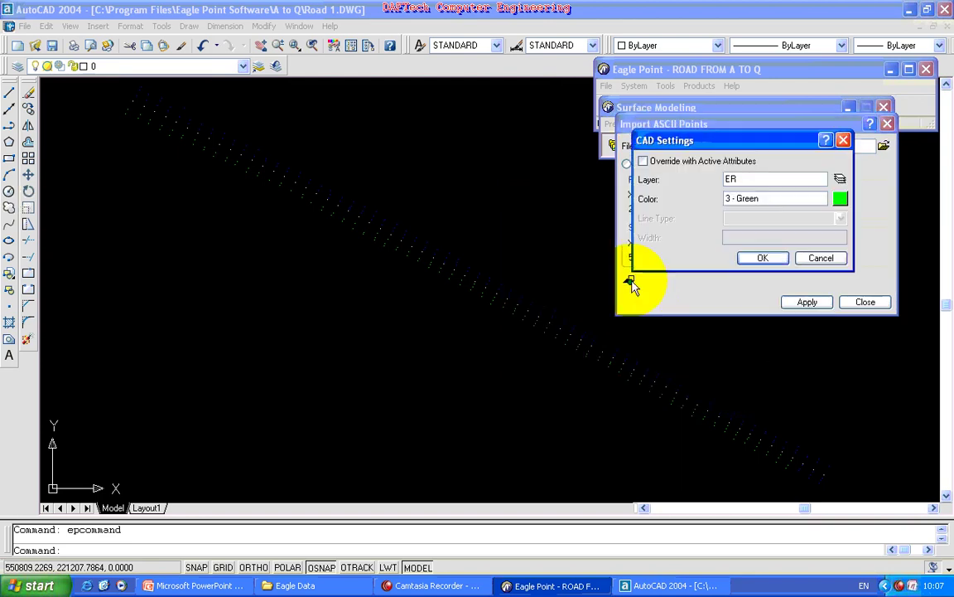
left_click(839, 179)
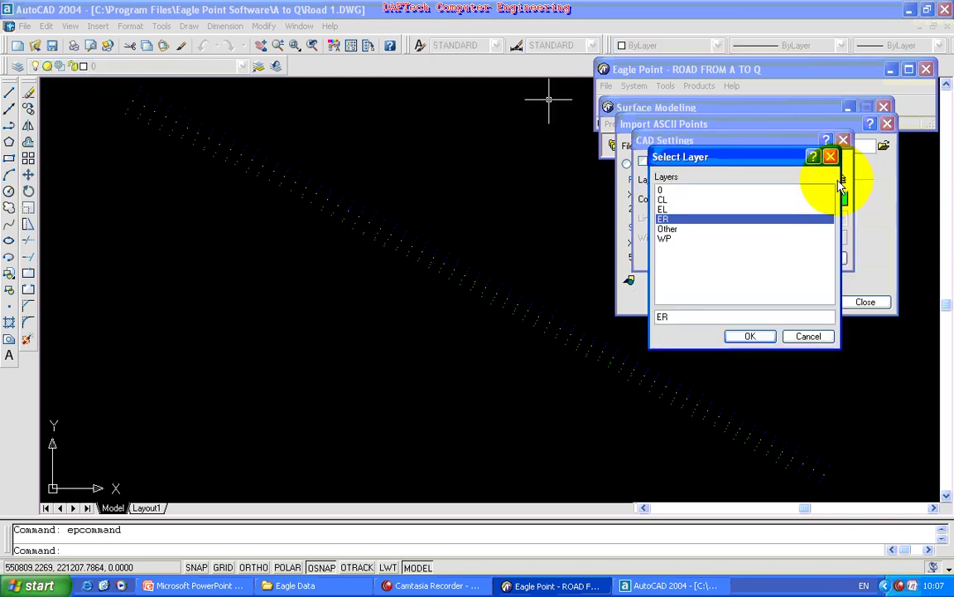
left_click(679, 230)
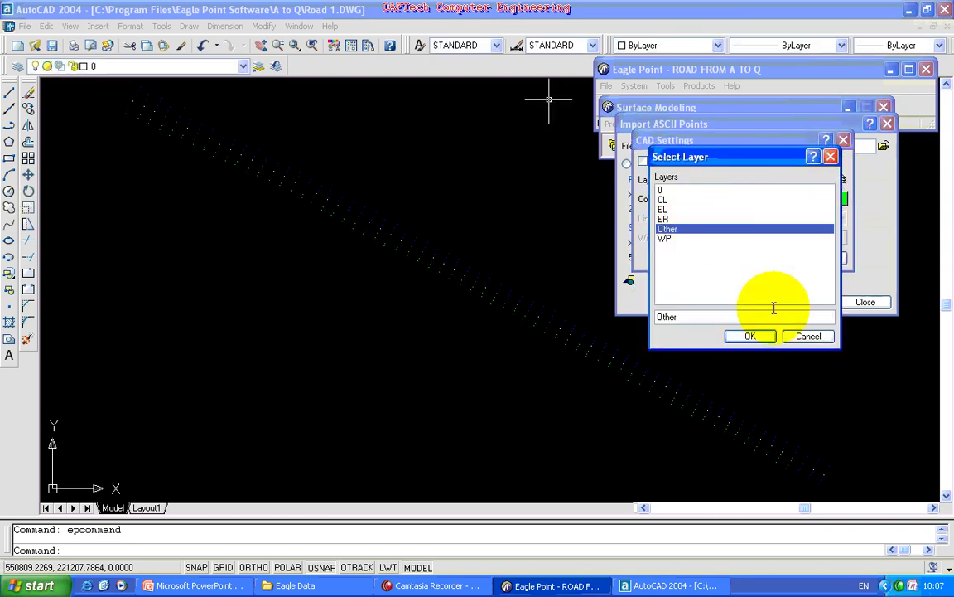
left_click(750, 334)
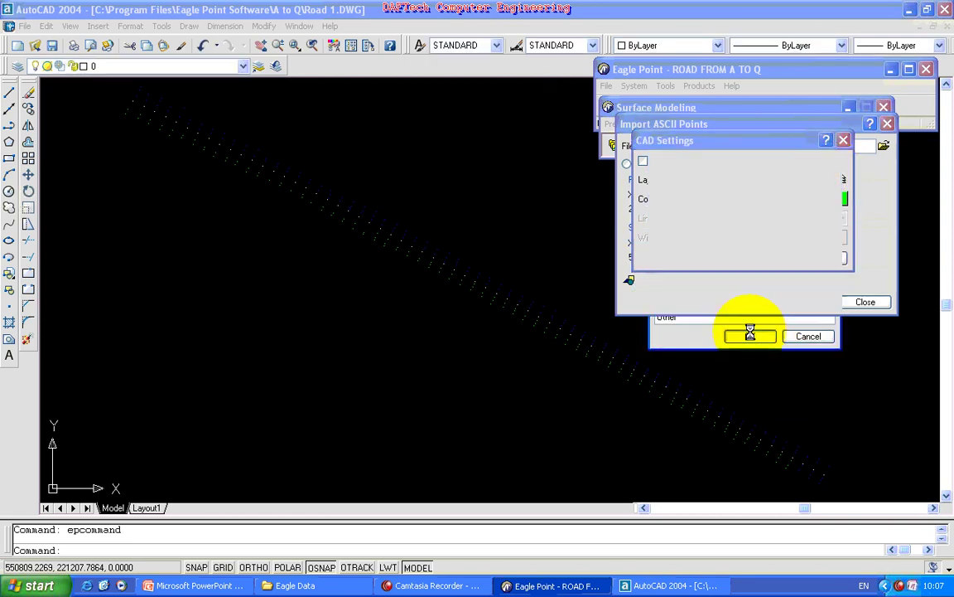
Check layer Other's color in the drawing's layer list, set the import color to 4 - Cyan and import the Others points.
left_click(840, 199)
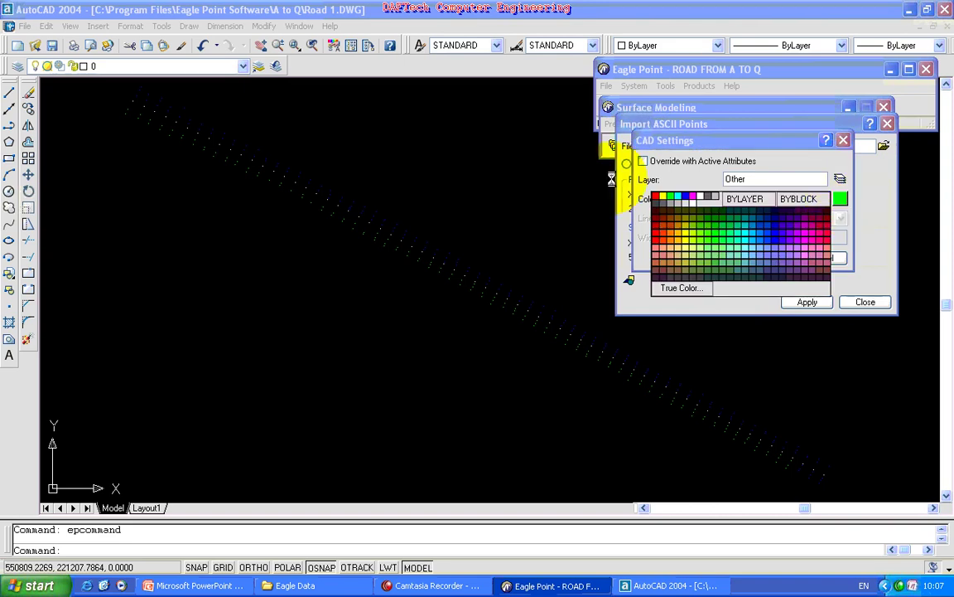
left_click(236, 66)
left_click(242, 67)
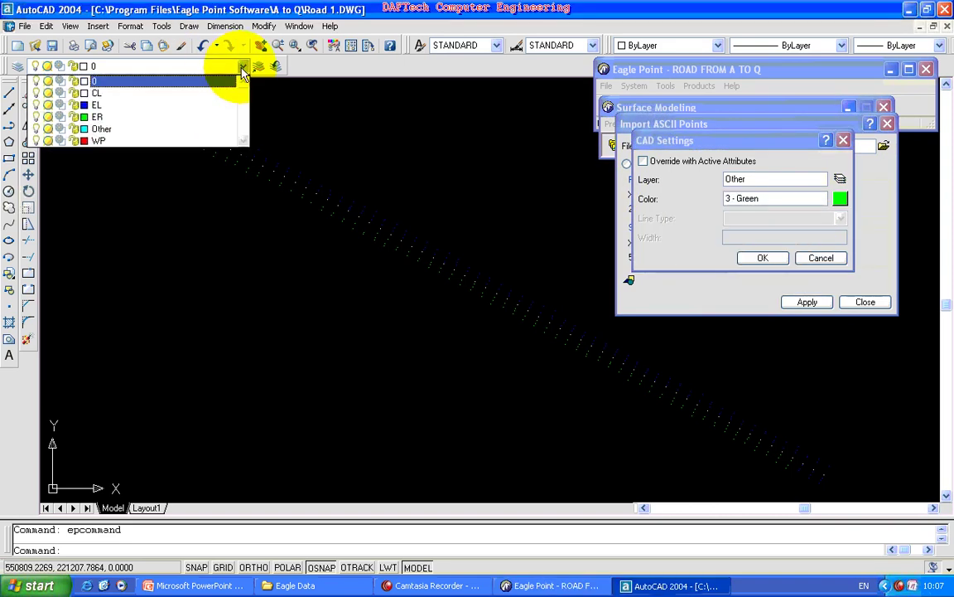
left_click(242, 66)
left_click(840, 200)
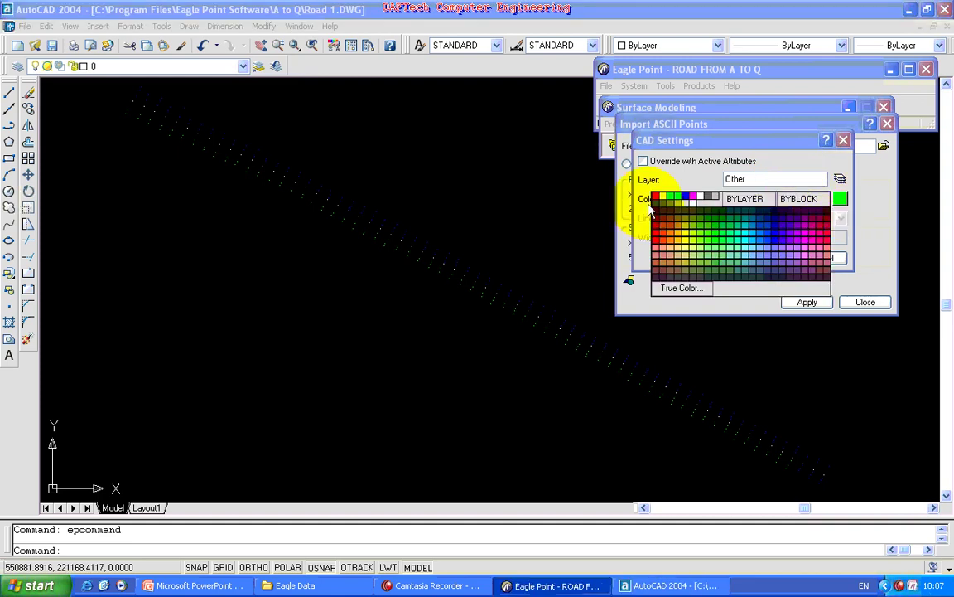
left_click(677, 202)
left_click(762, 256)
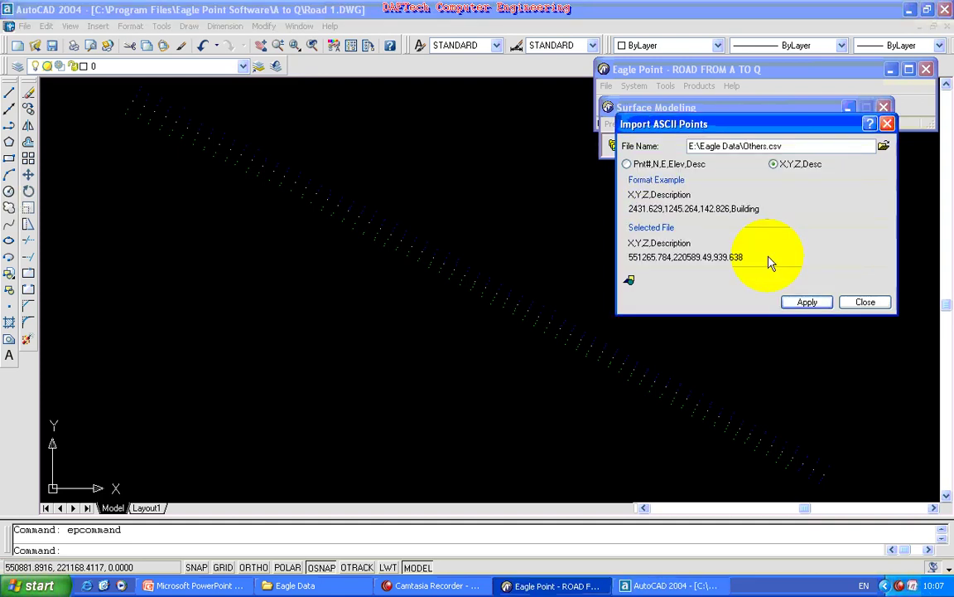
left_click(804, 301)
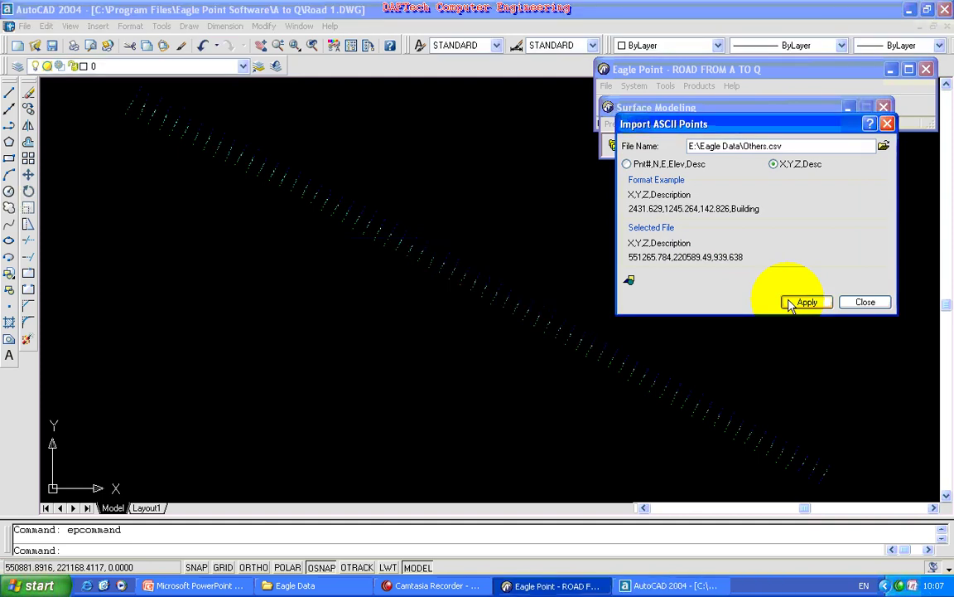
left_click(791, 301)
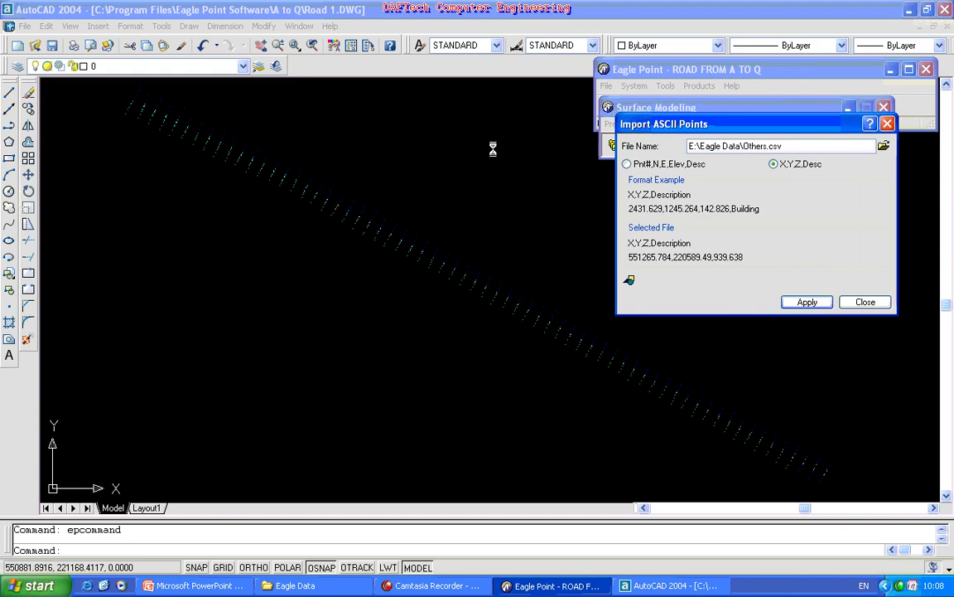
Check the drawing's layer list, show all file types in the Eagle Data folder and choose wp.csv as the points file.
left_click(241, 68)
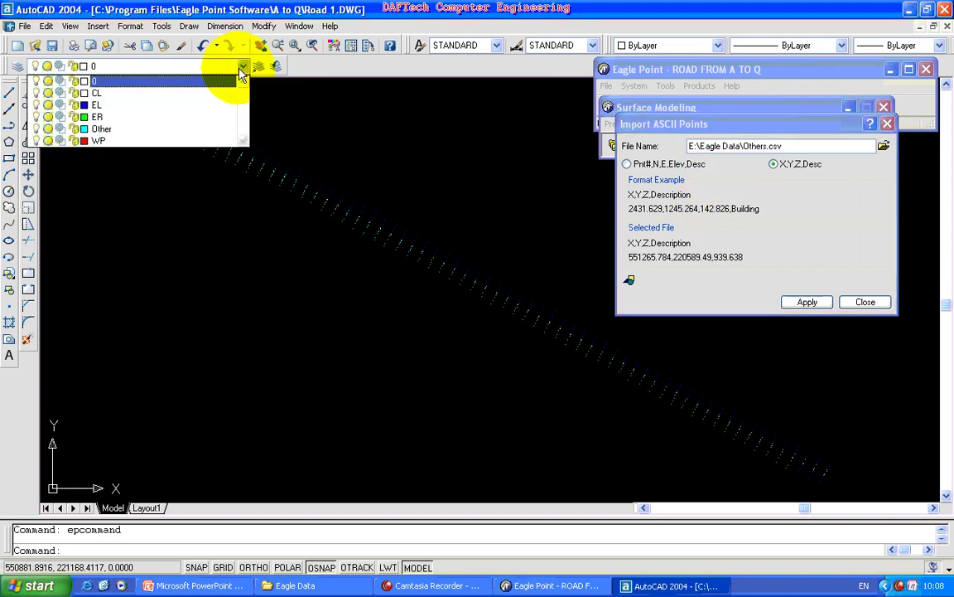
left_click(241, 75)
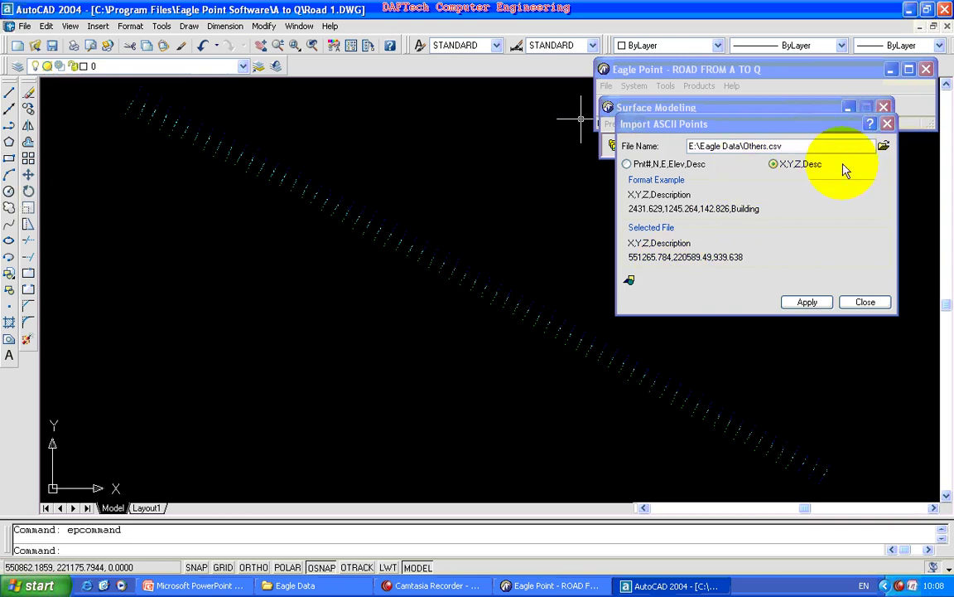
left_click(883, 147)
left_click(662, 374)
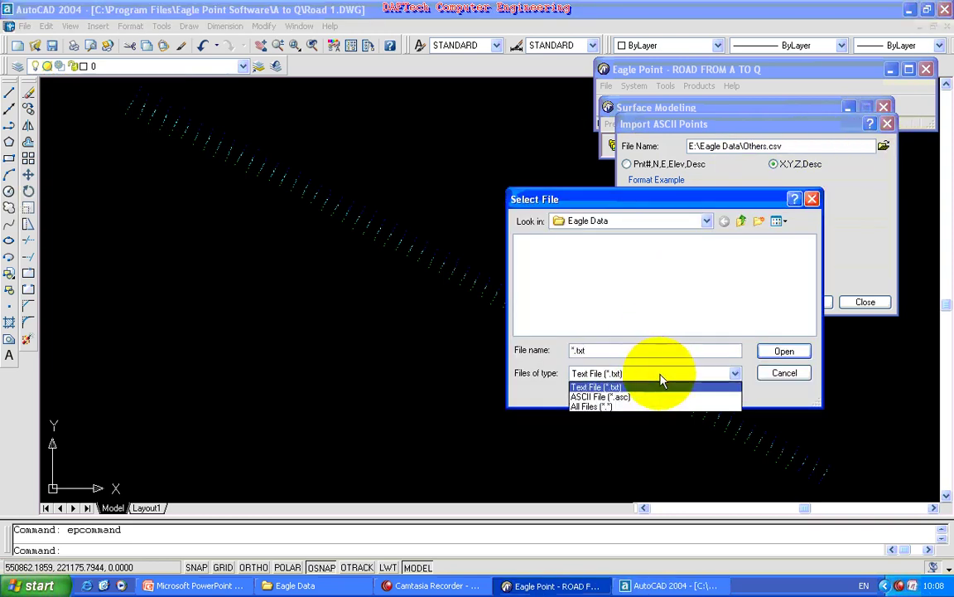
left_click(629, 408)
left_click(532, 304)
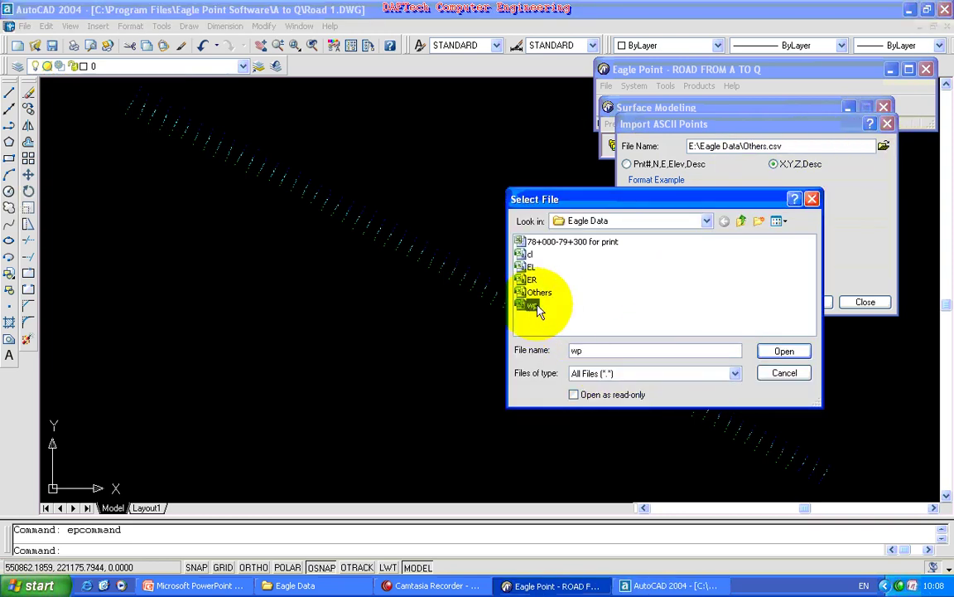
left_click(772, 351)
Assign the wp.csv points to layer WP in the import's CAD settings.
left_click(630, 282)
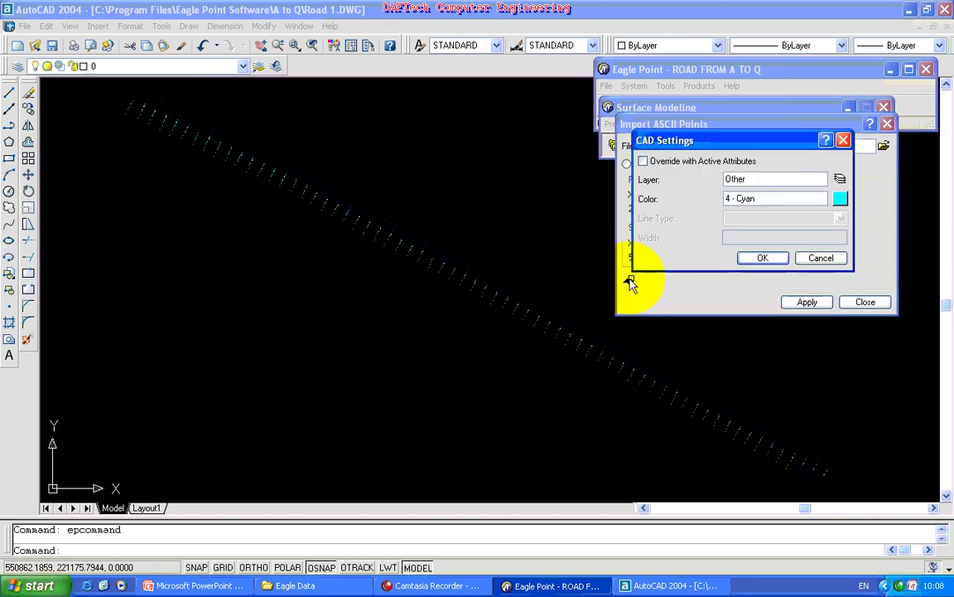
left_click(841, 182)
left_click(663, 239)
left_click(730, 335)
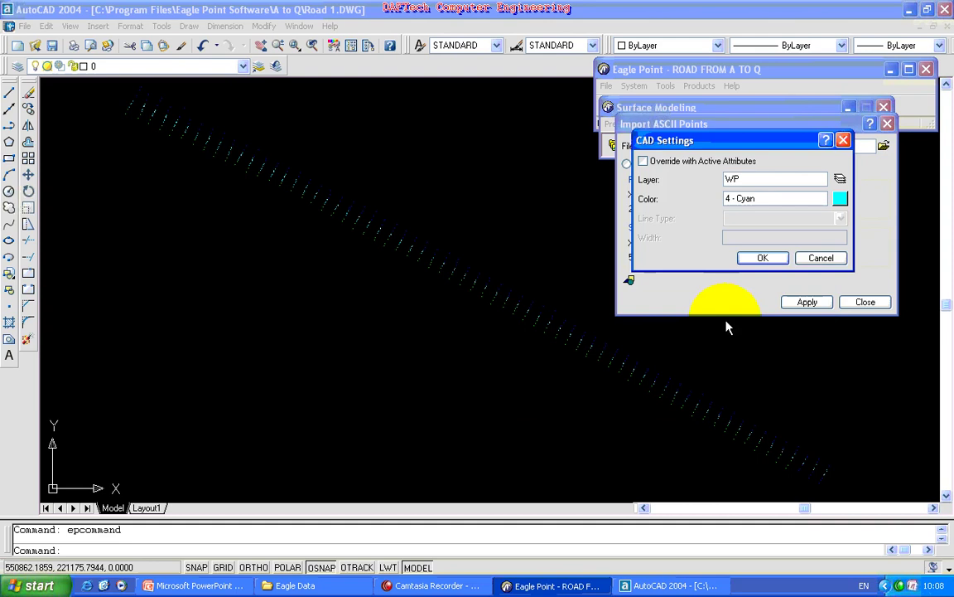
Check layer WP's color, set the import color to 1 - Red, import the wp points and close the point import.
left_click(840, 198)
left_click(236, 66)
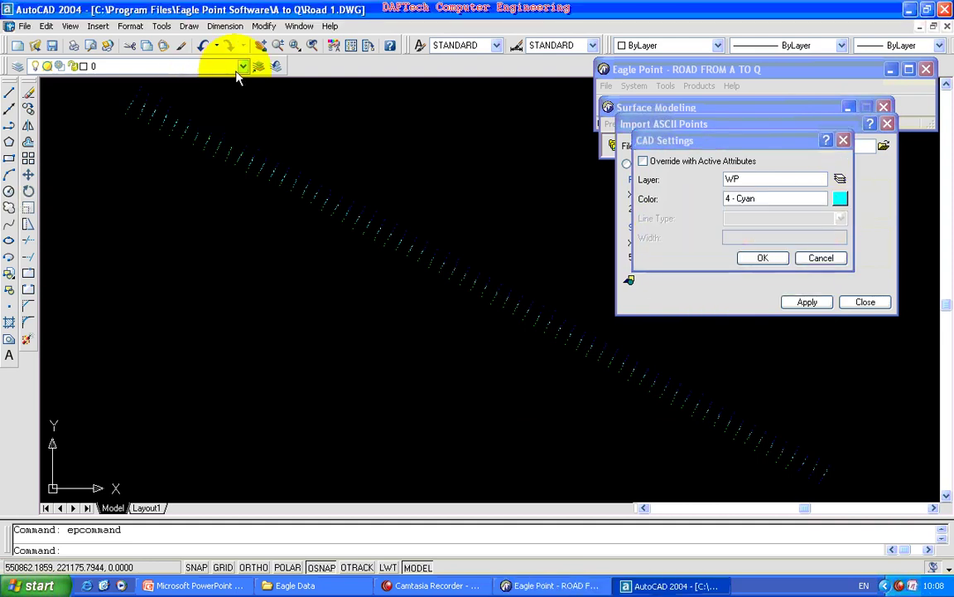
left_click(241, 66)
left_click(840, 198)
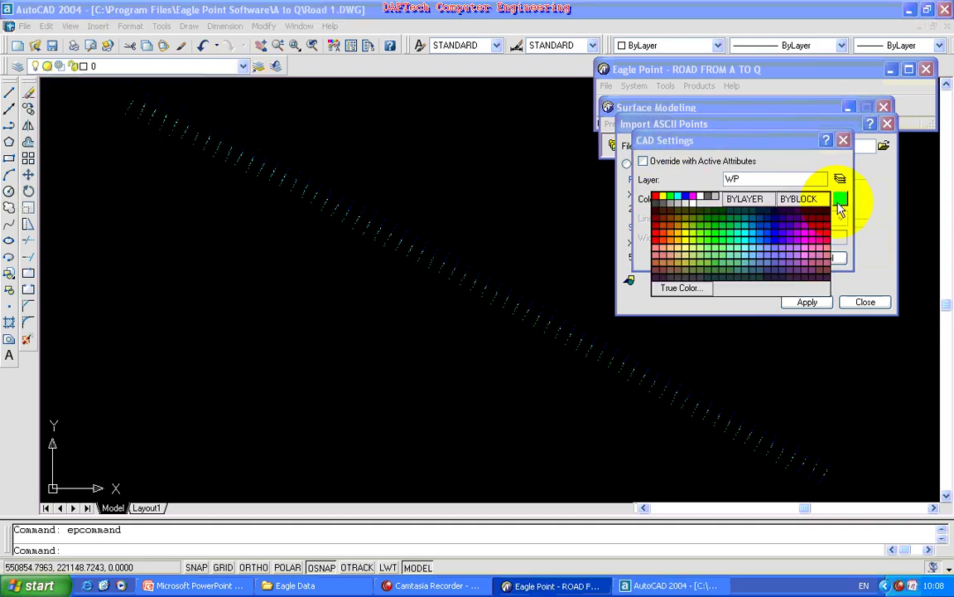
left_click(654, 196)
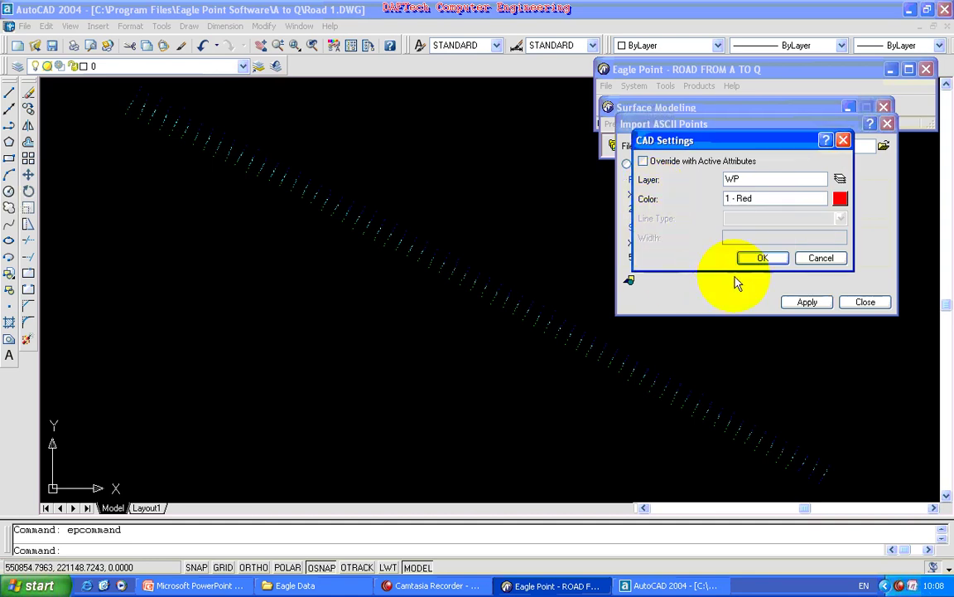
left_click(760, 258)
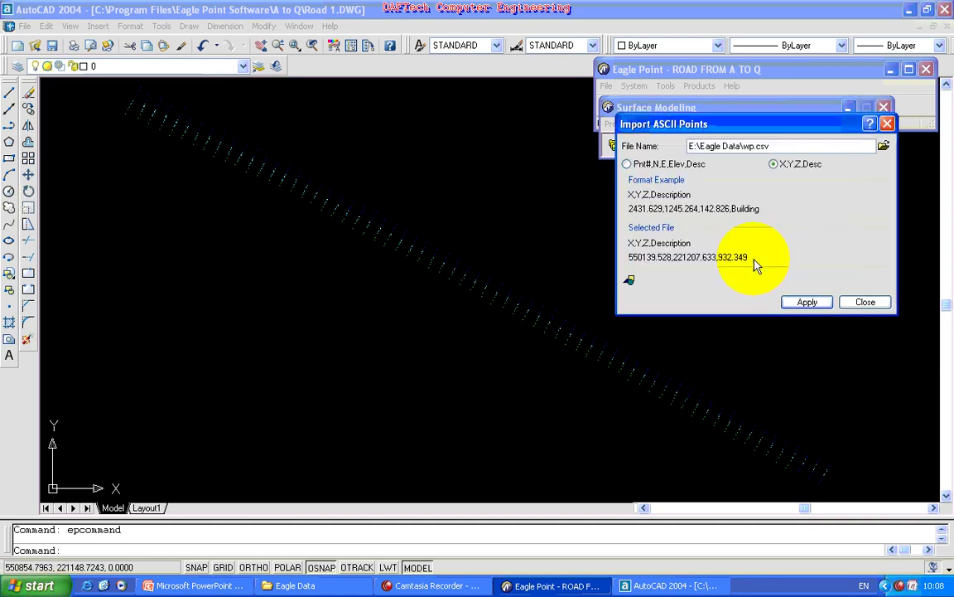
left_click(805, 302)
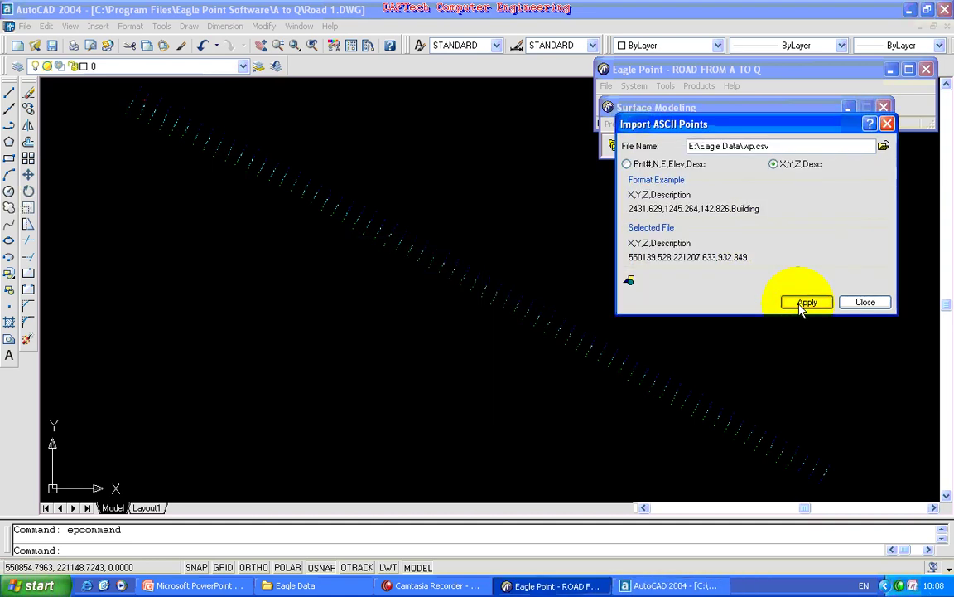
left_click(862, 303)
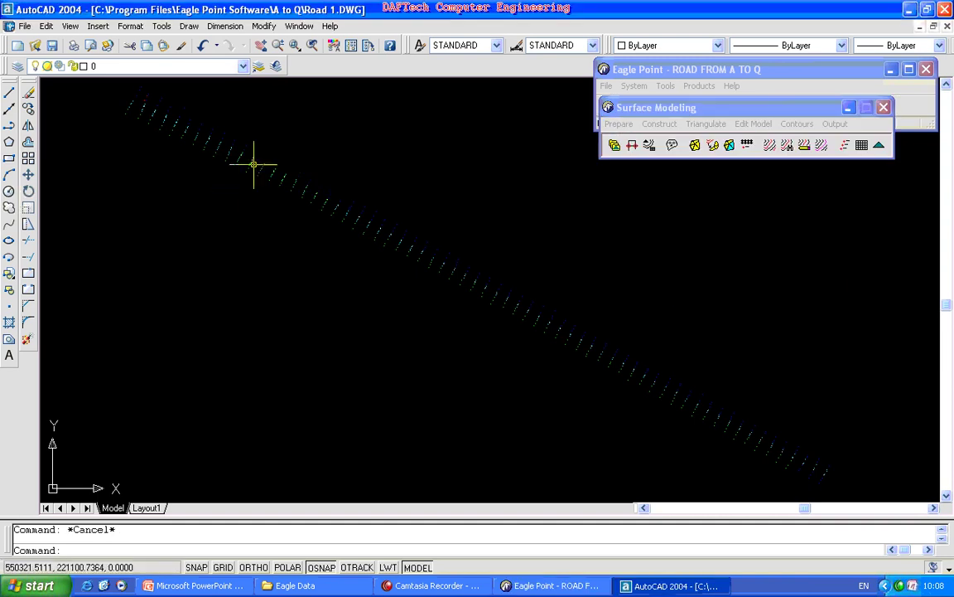
Inspect the imported cross-section points and turn off all layers except CL, including current layer 0, to isolate the centerline points.
scroll(145, 96, "up", 8)
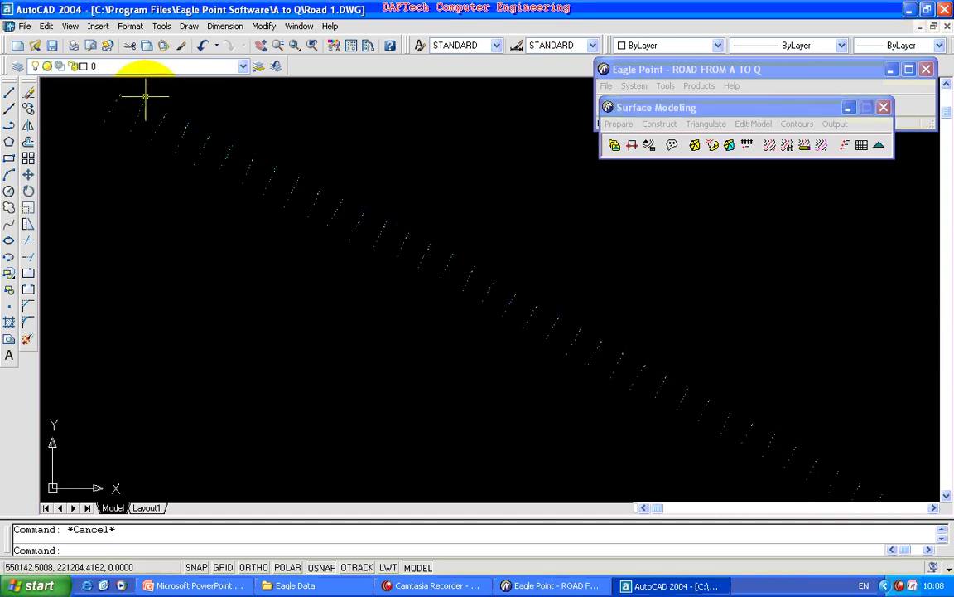
scroll(168, 120, "up", 3)
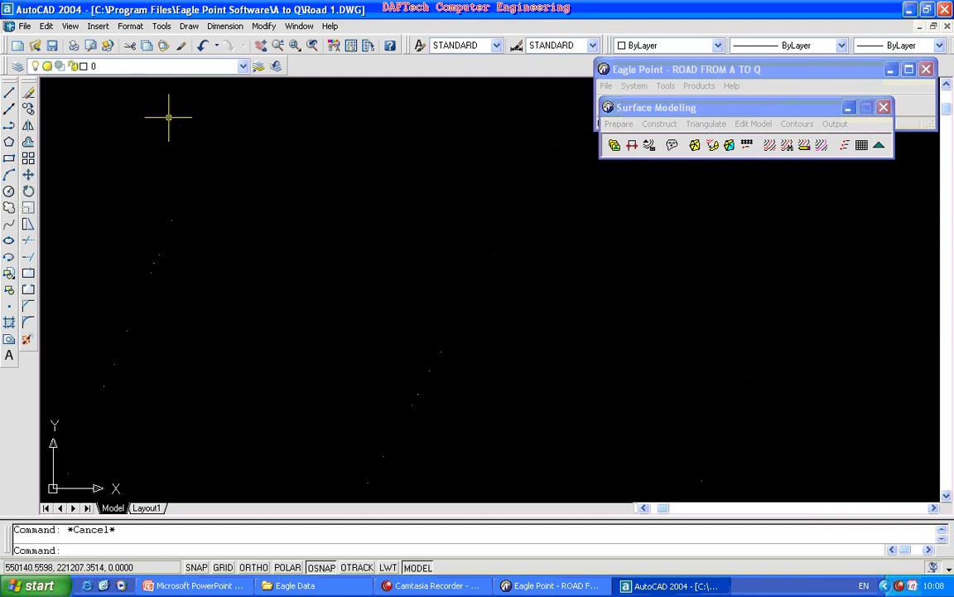
scroll(207, 93, "down", 3)
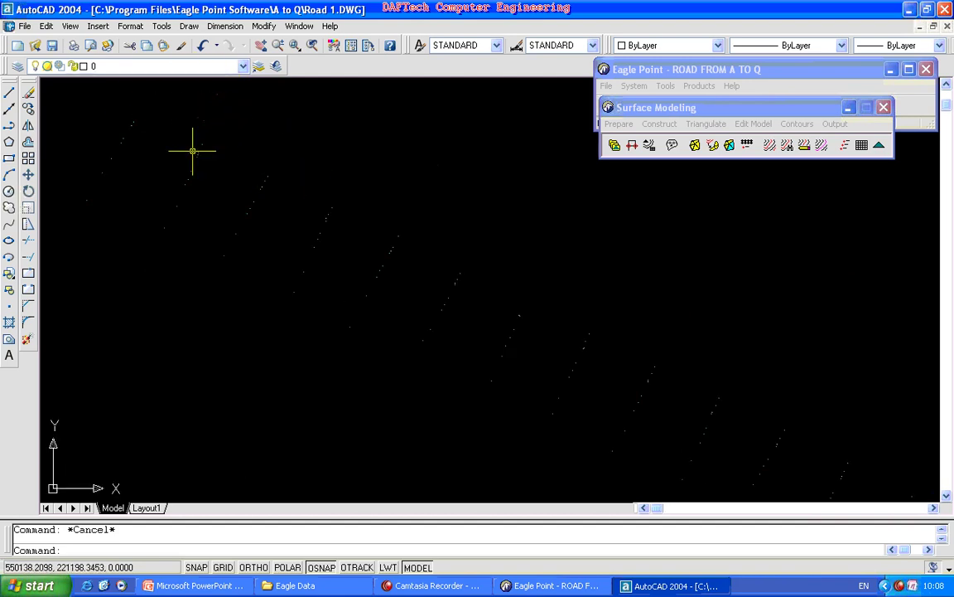
scroll(261, 200, "down", 2)
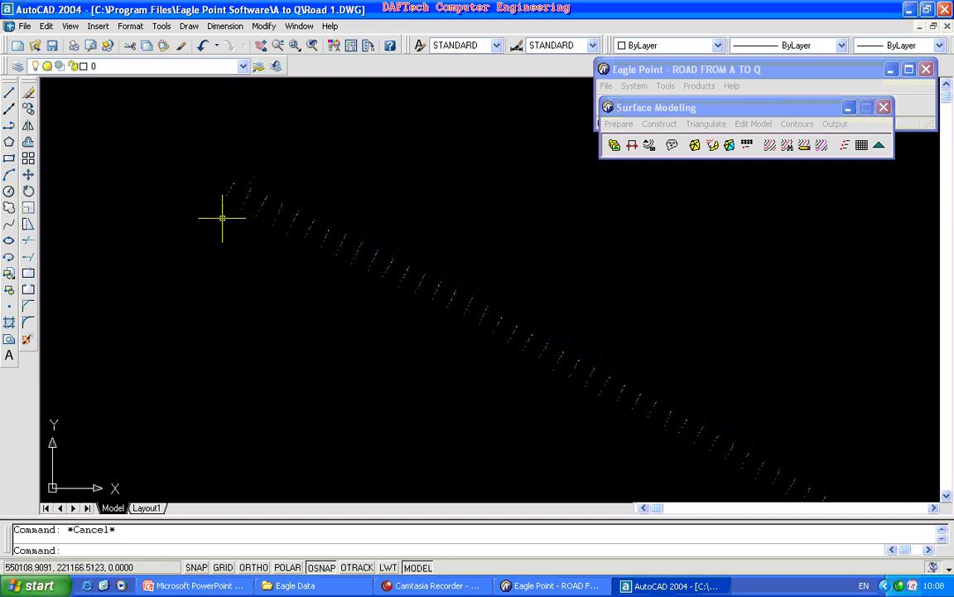
scroll(223, 224, "down", 2)
scroll(245, 219, "up", 5)
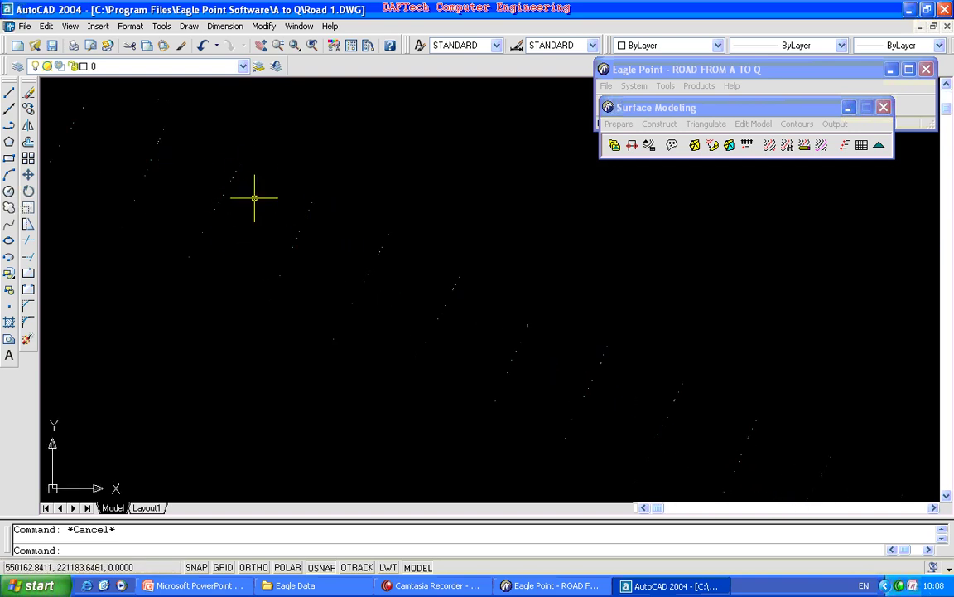
left_click(233, 66)
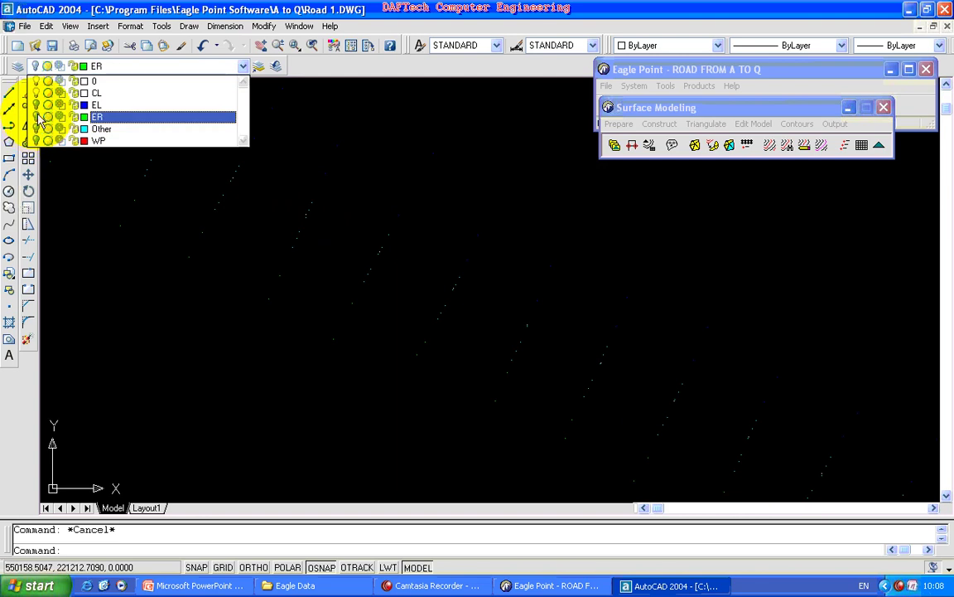
left_click(37, 81)
left_click(298, 213)
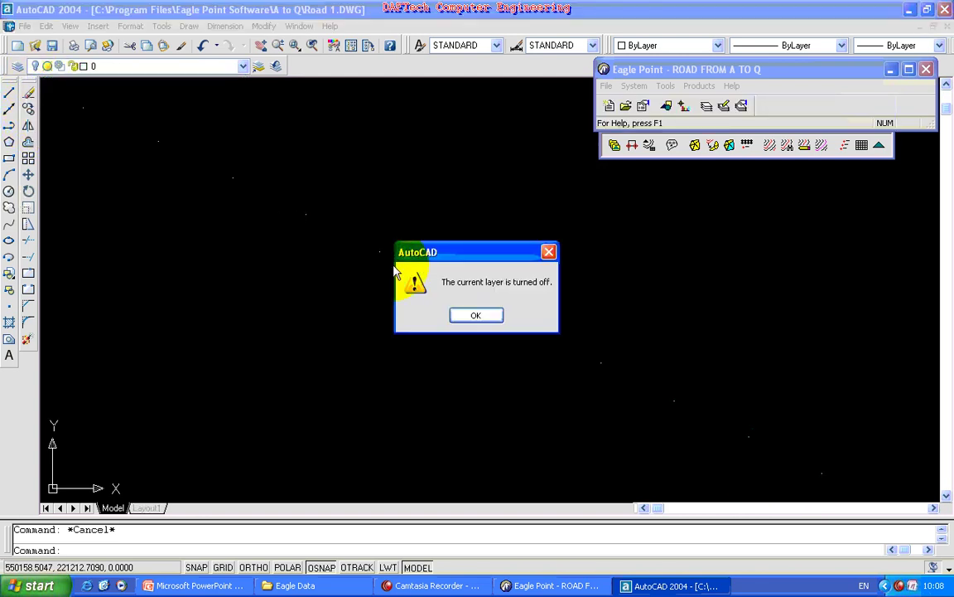
left_click(461, 315)
scroll(440, 296, "down", 2)
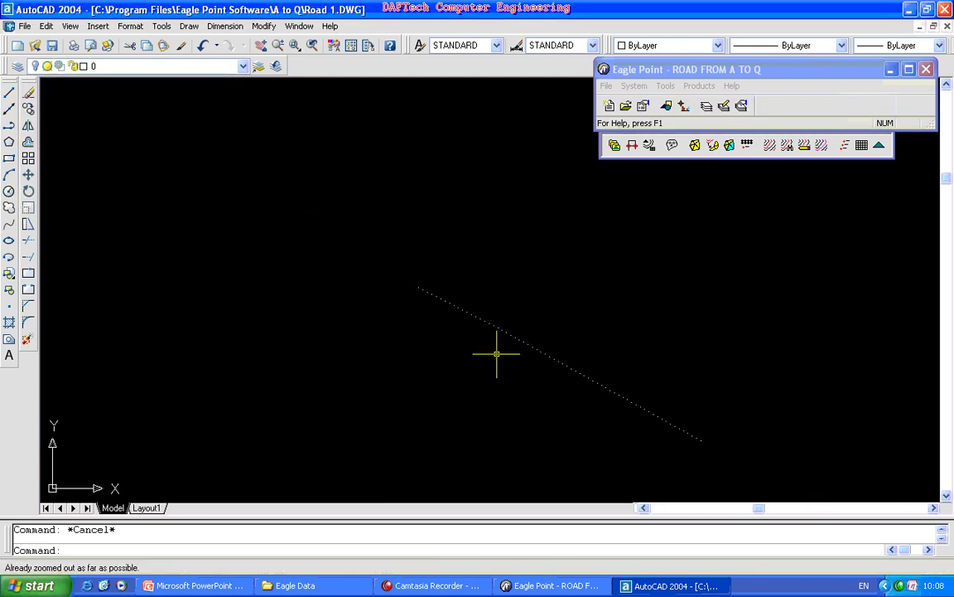
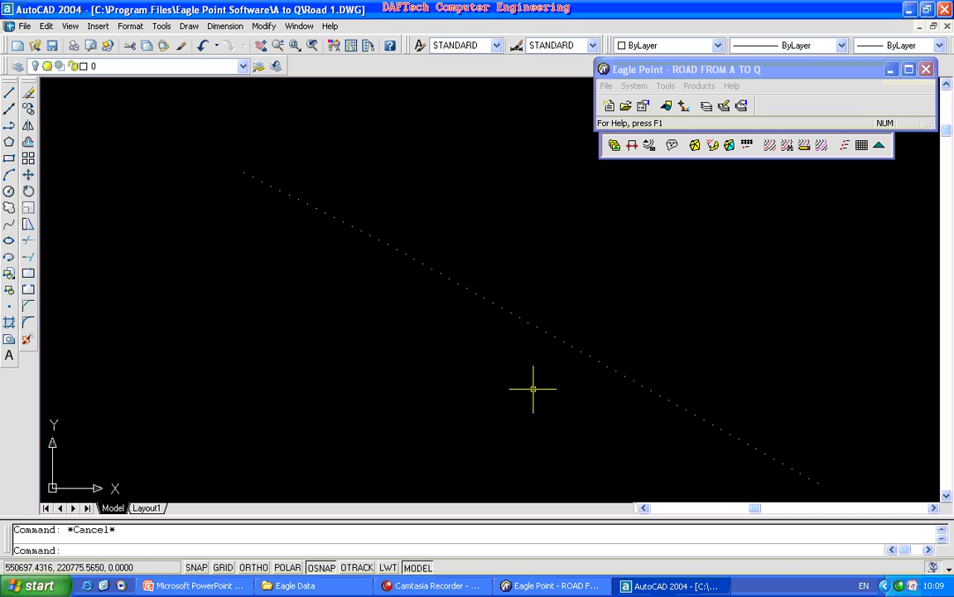
Close the Eagle Point project and exit AutoCAD without saving the changes to Road 1.DWG.
left_click(926, 68)
left_click(945, 11)
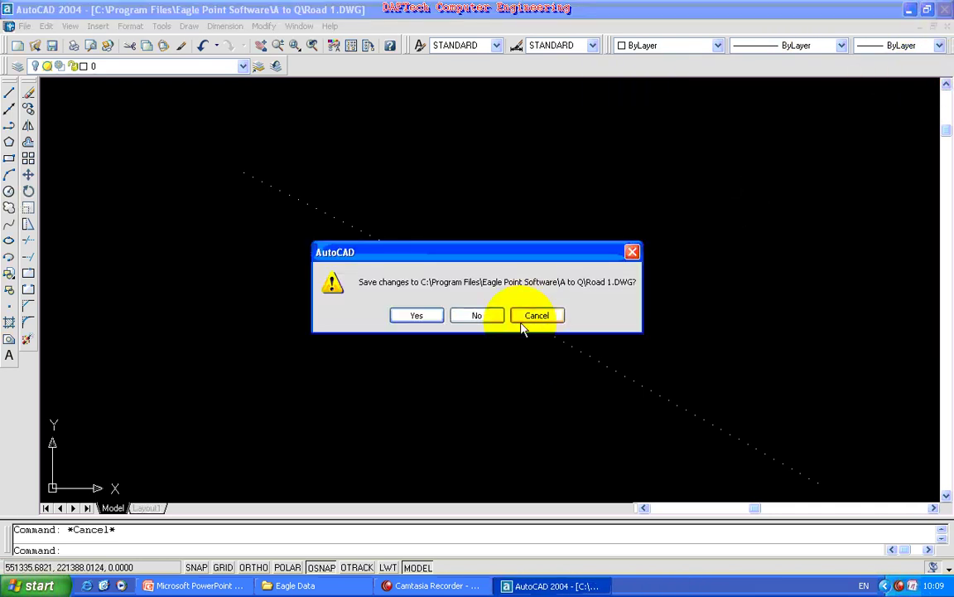
left_click(484, 315)
left_click(488, 66)
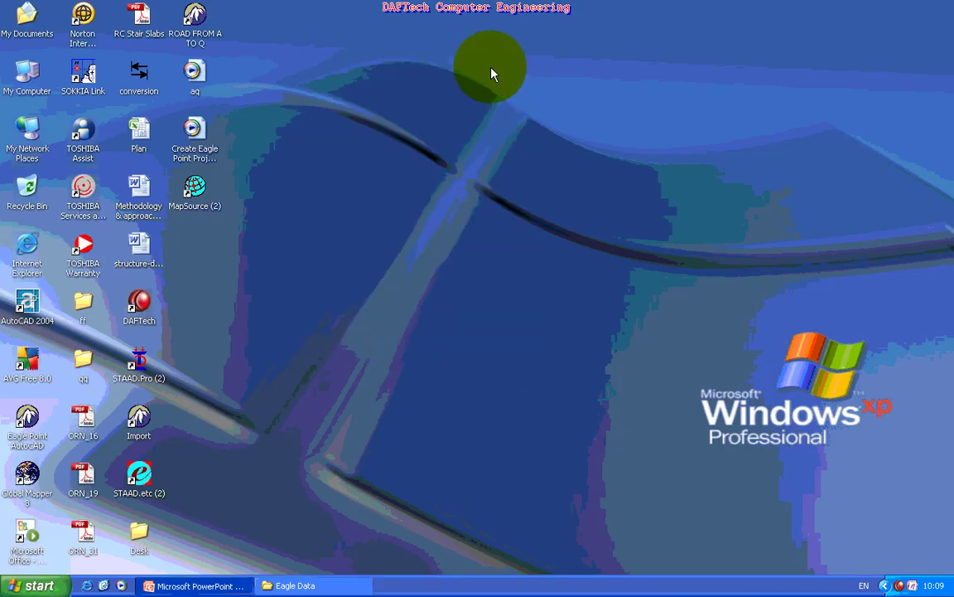
Start AutoCAD 2004 from the desktop and create a layer named CL in the new drawing.
double_click(27, 302)
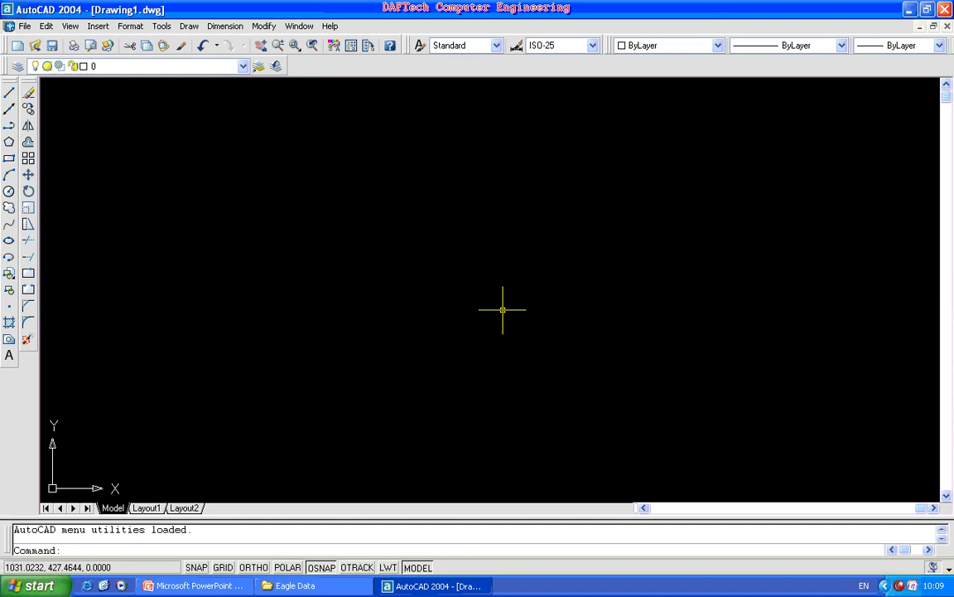
left_click(135, 30)
left_click(141, 42)
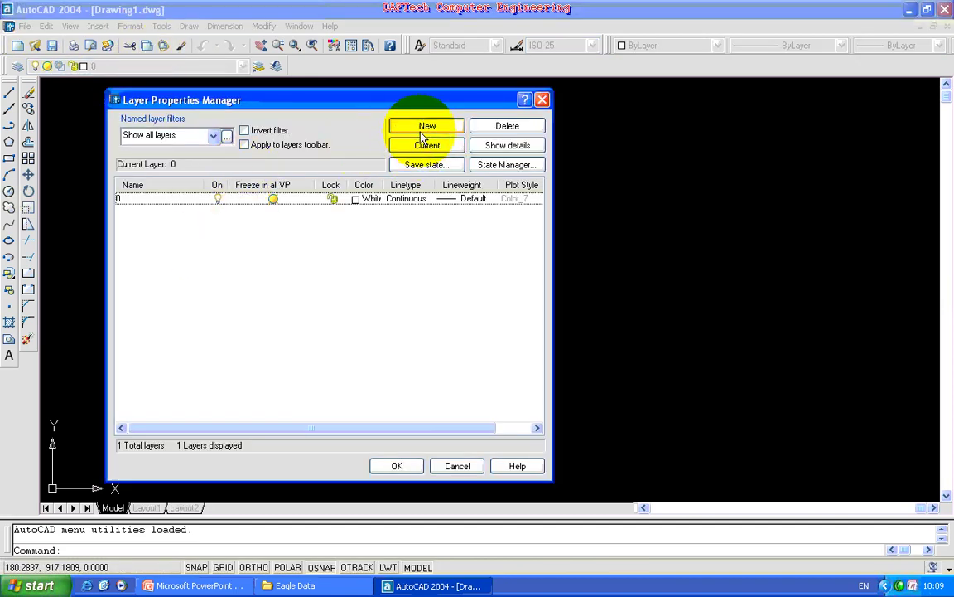
left_click(424, 129)
type("C")
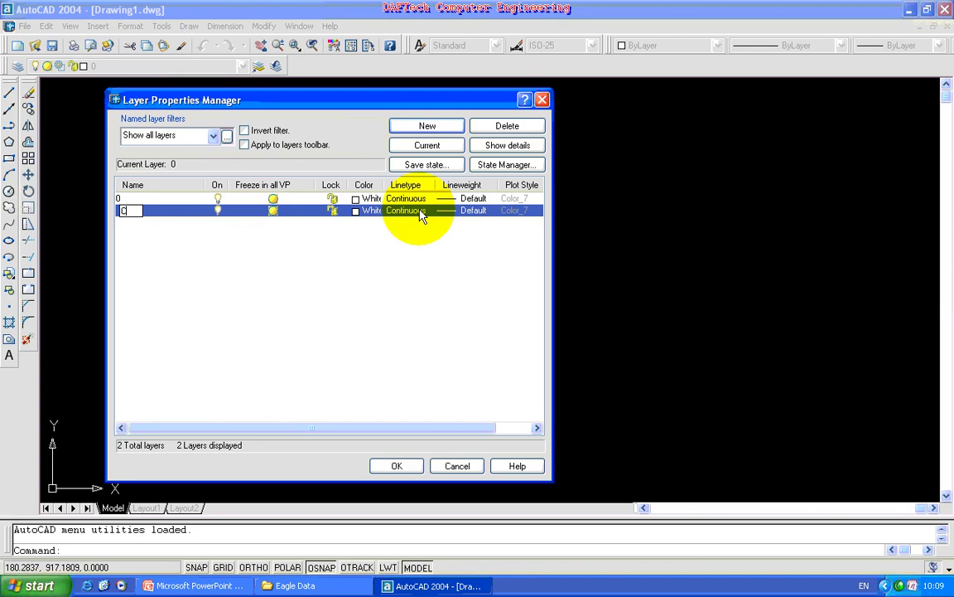
type("L")
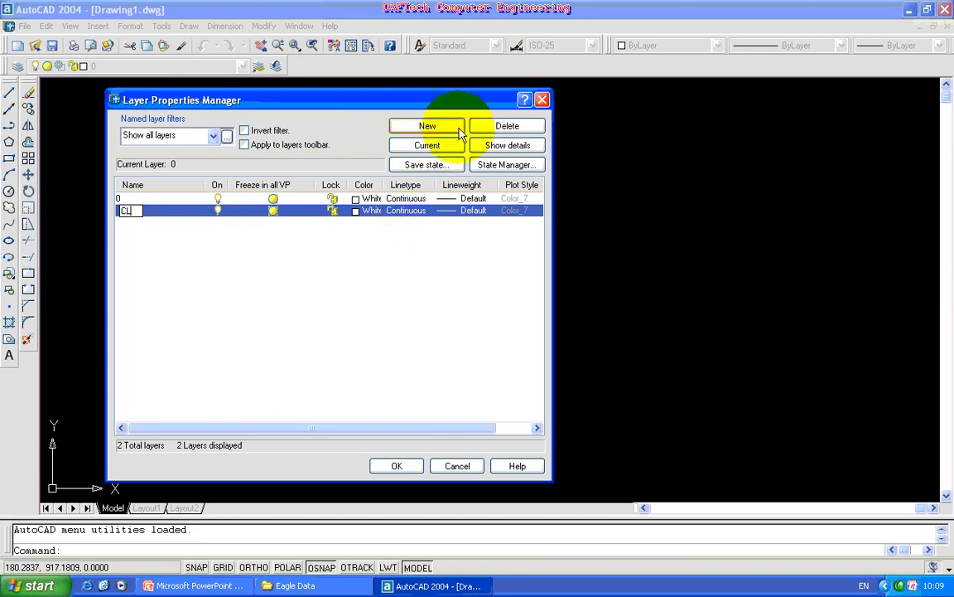
Create a layer named EL and set its color to blue.
left_click(427, 126)
type("EL")
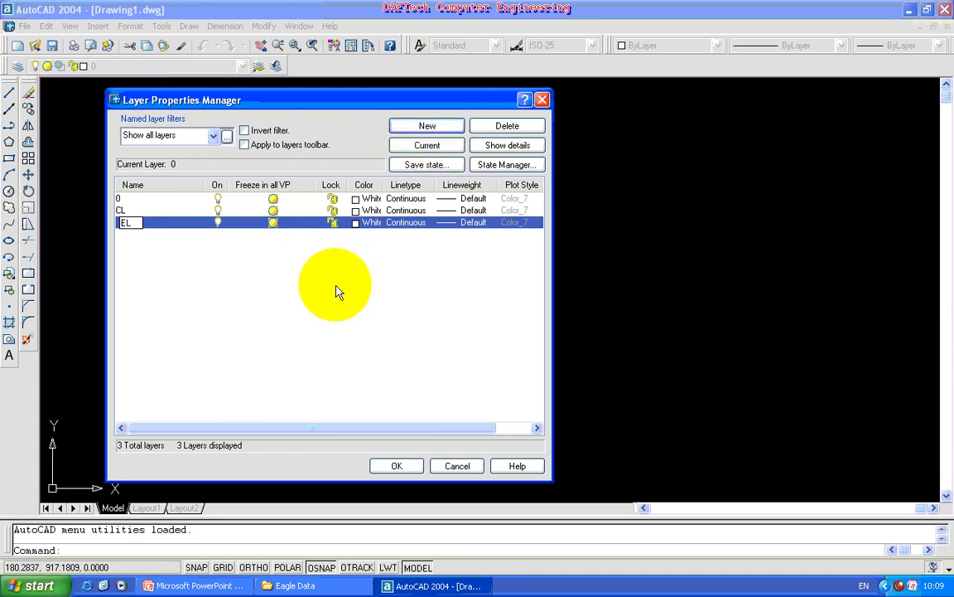
left_click(362, 224)
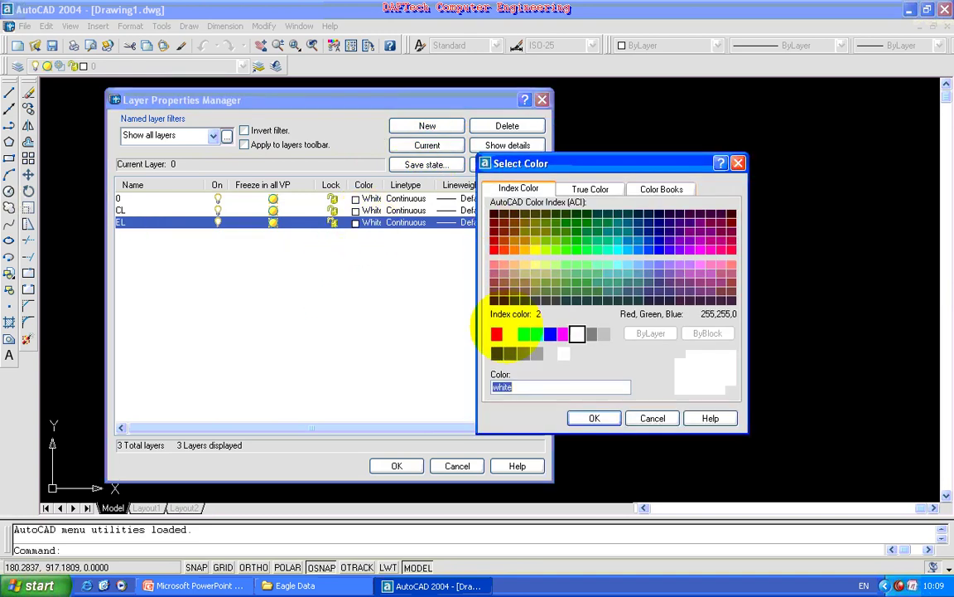
left_click(577, 333)
left_click(593, 417)
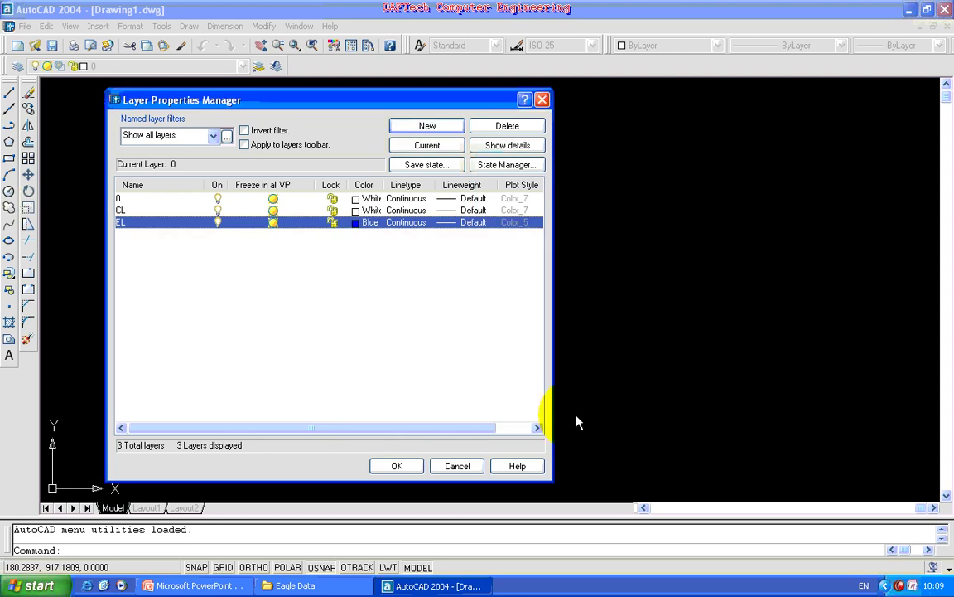
Create a layer named ER and set its color to green.
left_click(446, 130)
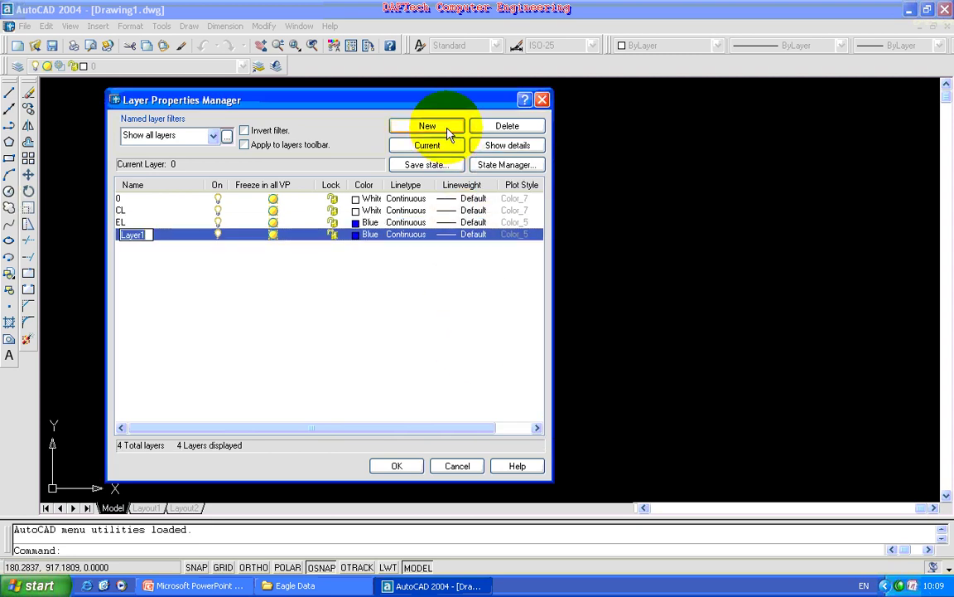
type("ER")
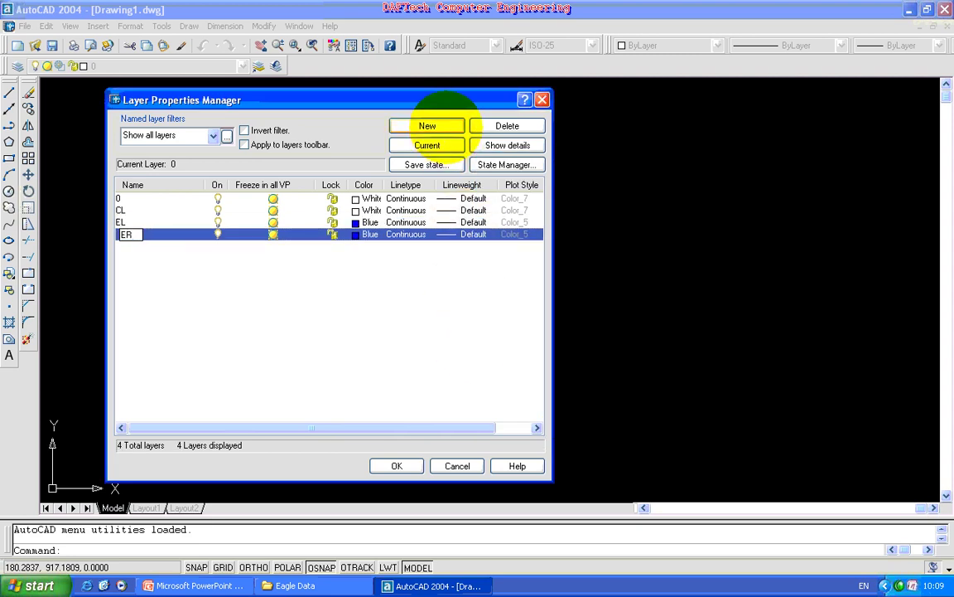
left_click(358, 234)
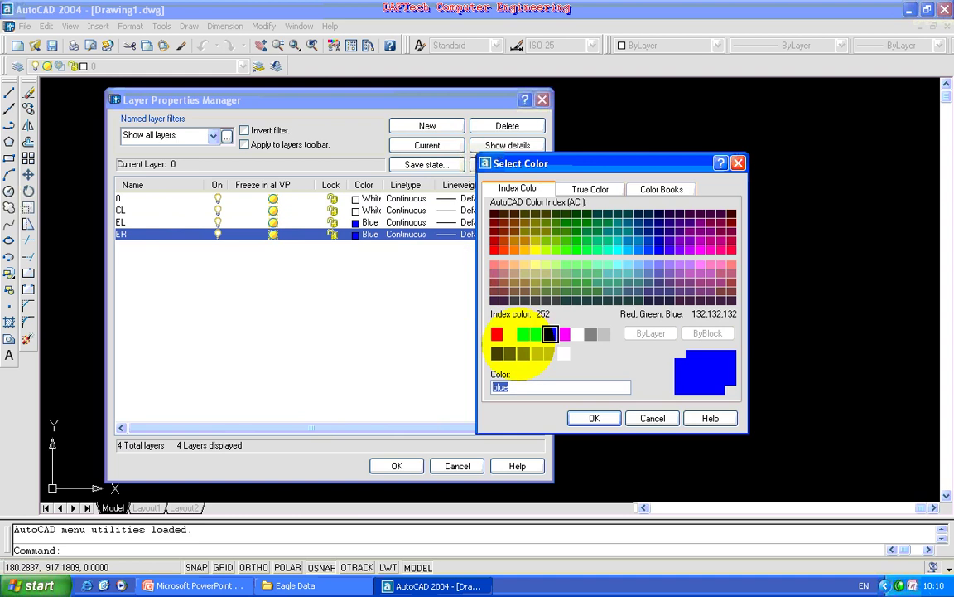
left_click(523, 334)
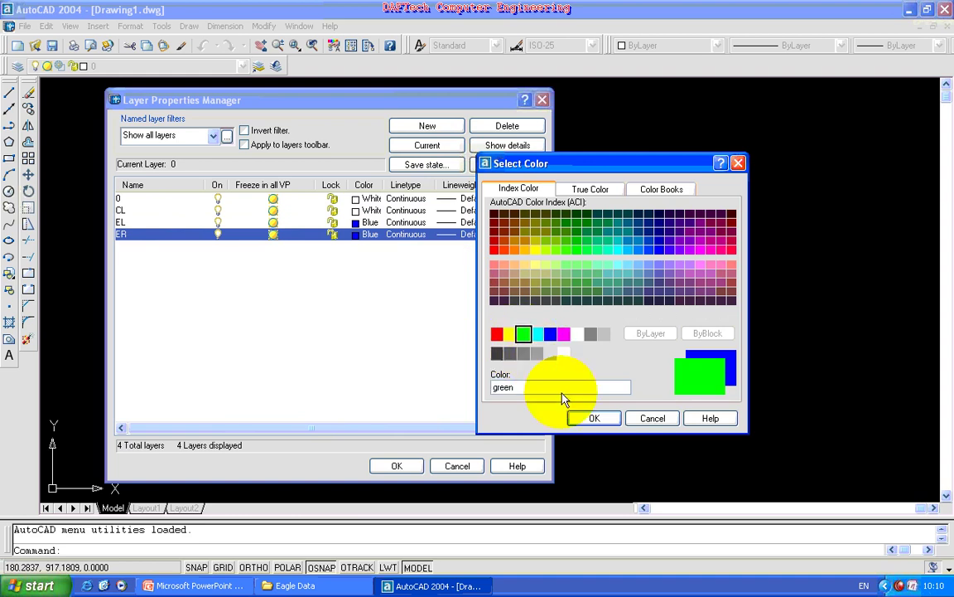
left_click(584, 418)
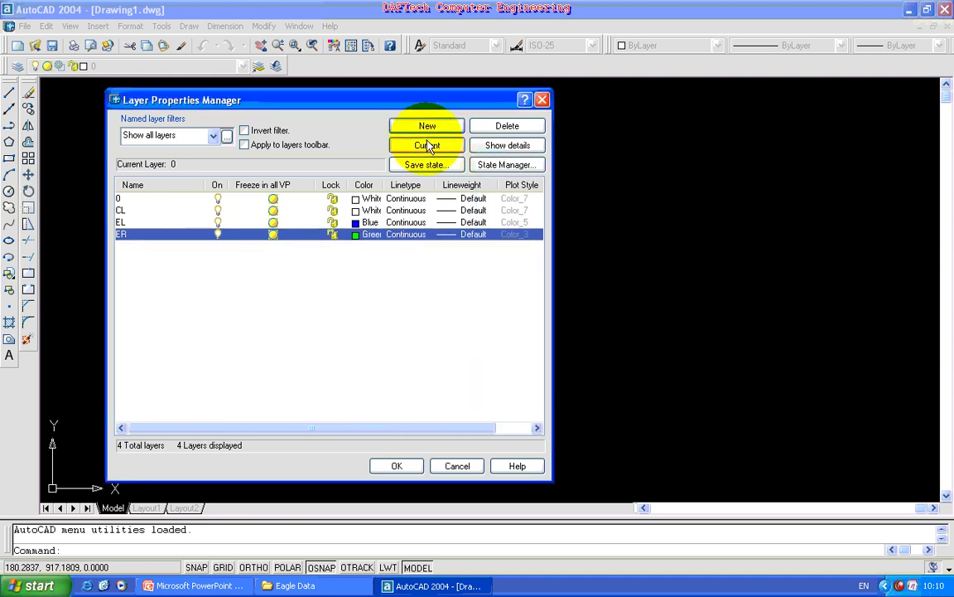
Create a layer named WP and set its color to red.
left_click(427, 126)
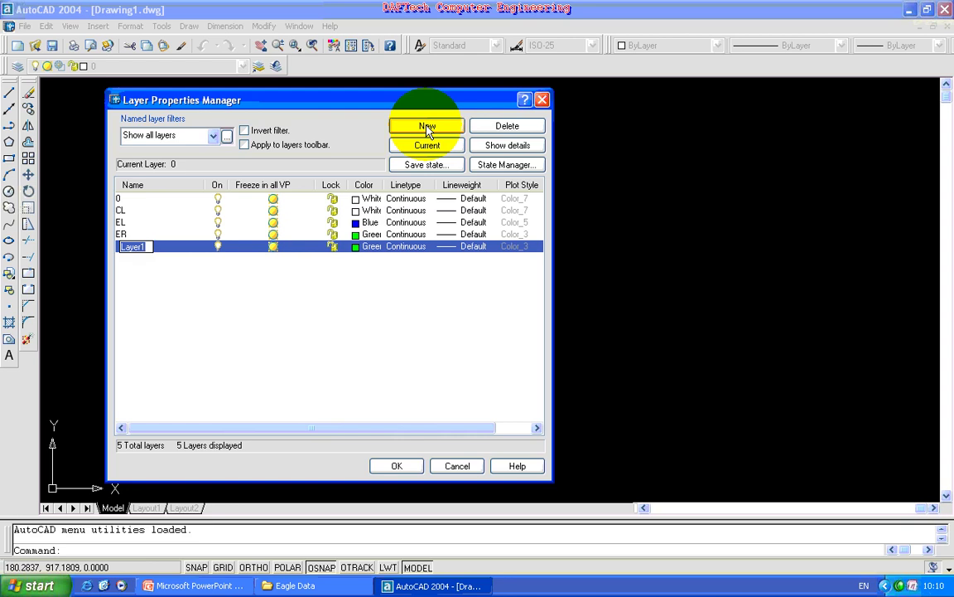
type("WP")
left_click(366, 247)
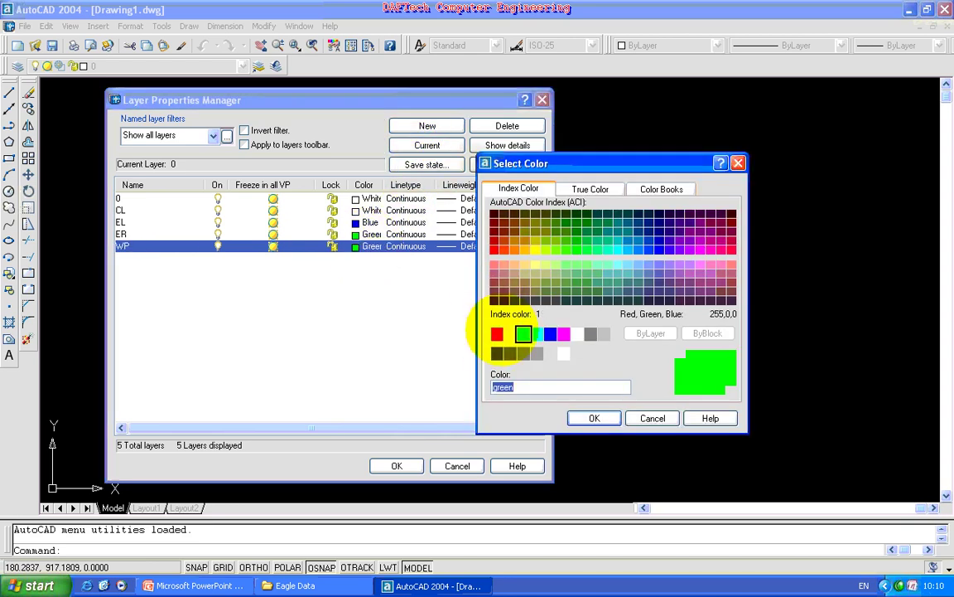
left_click(496, 333)
left_click(594, 417)
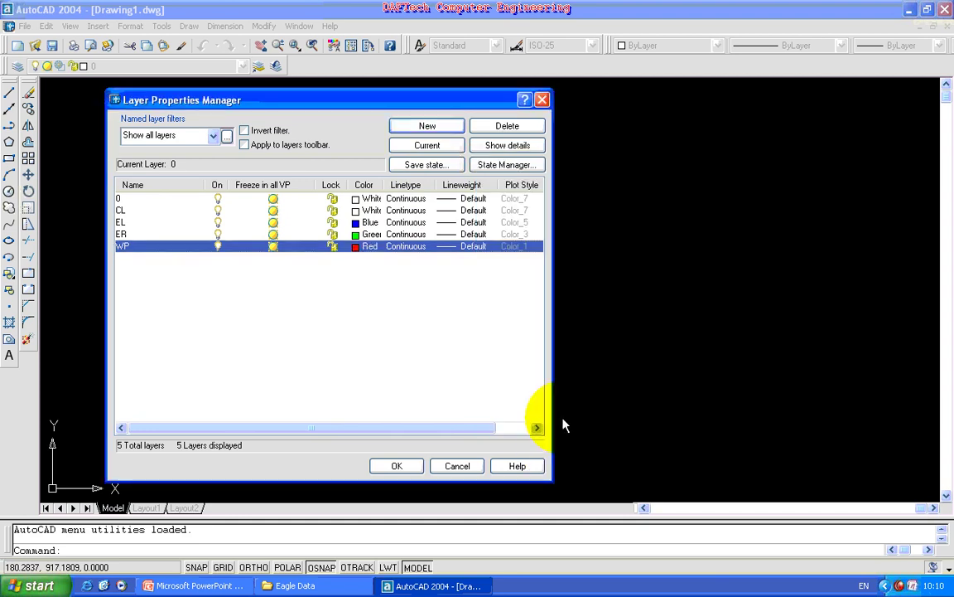
Create a layer named Other with the color cyan and accept the layer settings.
left_click(428, 128)
type("Other")
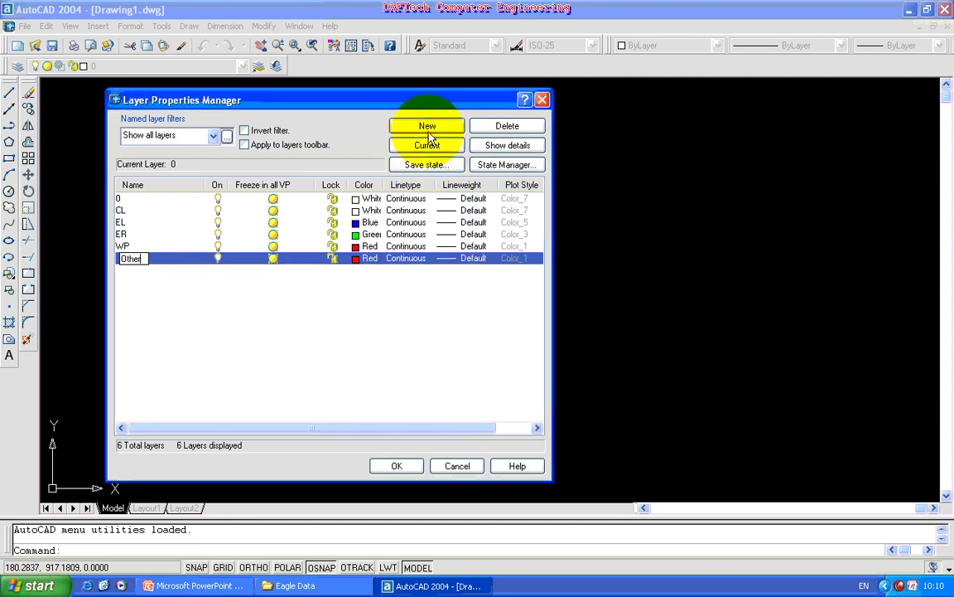
left_click(356, 257)
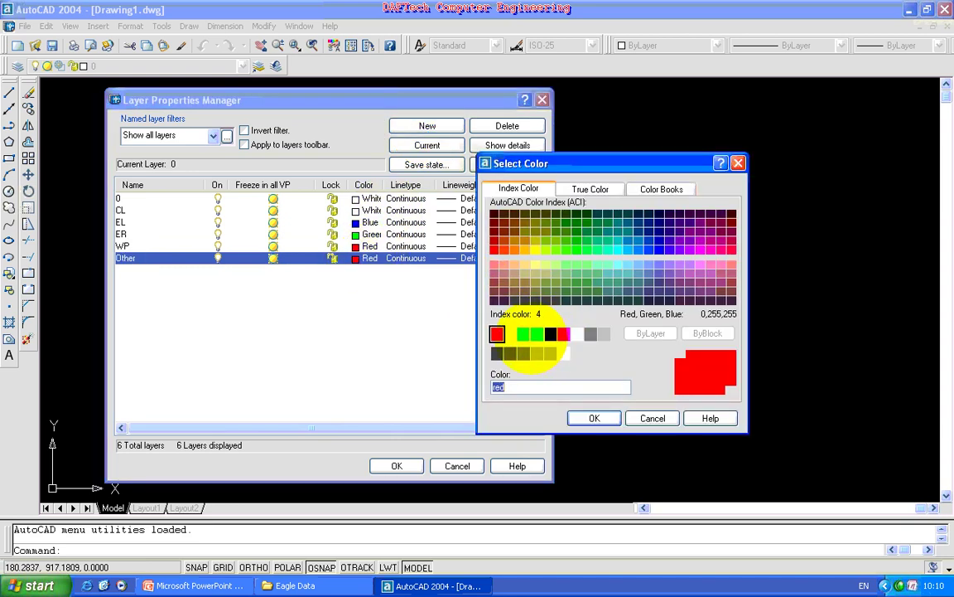
left_click(536, 333)
left_click(593, 417)
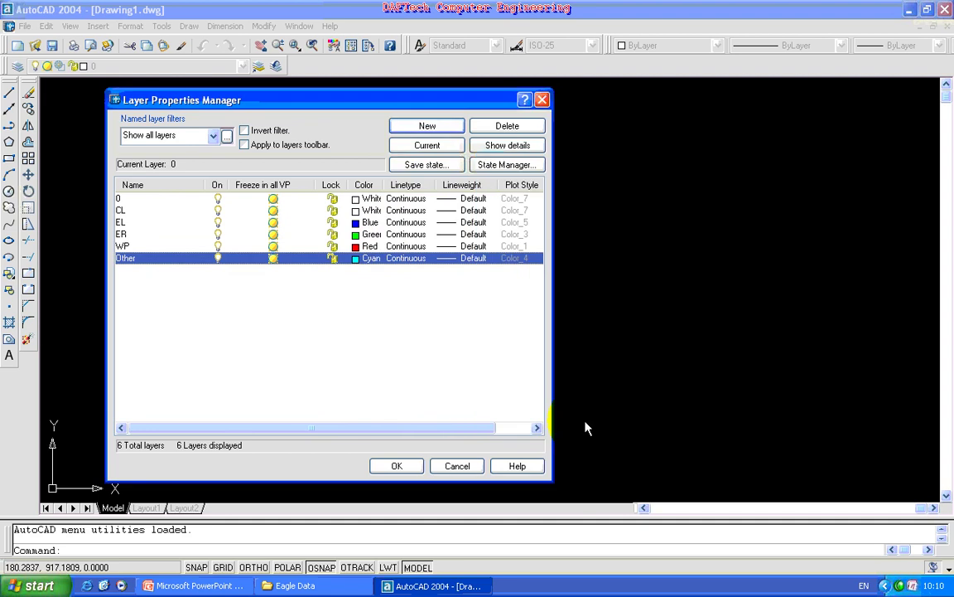
left_click(395, 467)
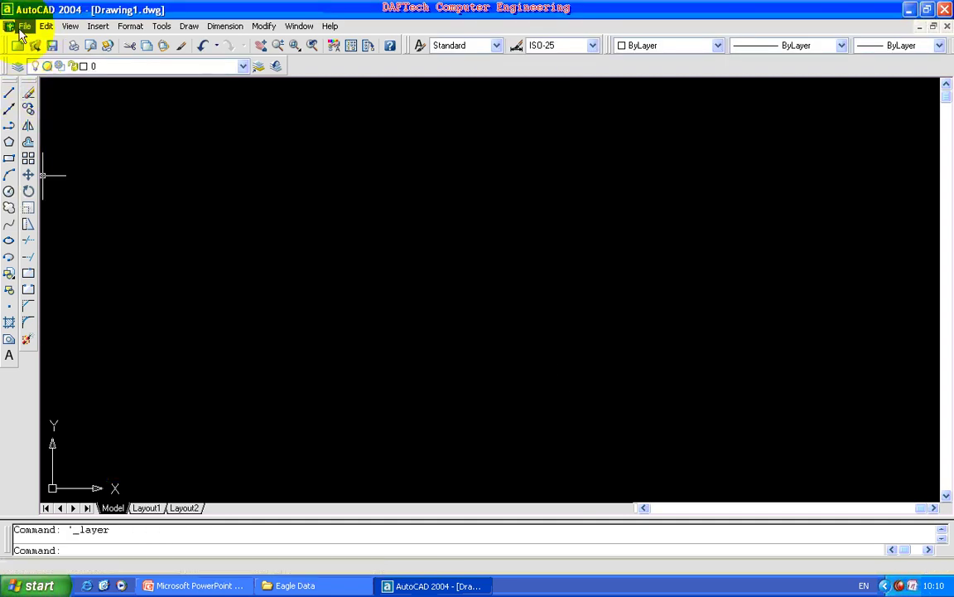
Start saving the drawing under a new name and browse to the C:\Program Files\Eagle Point Software folder.
left_click(24, 26)
left_click(25, 112)
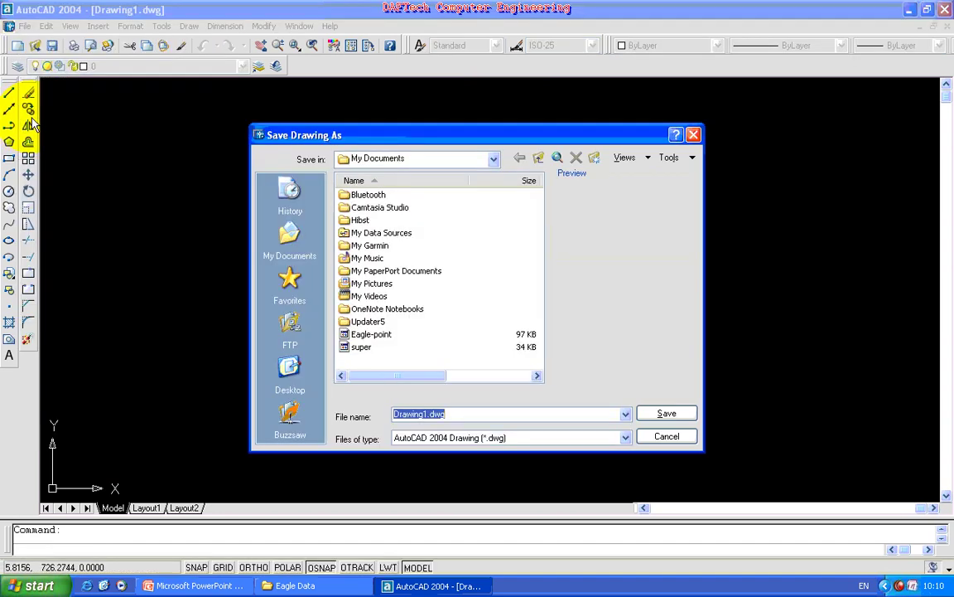
left_click(290, 371)
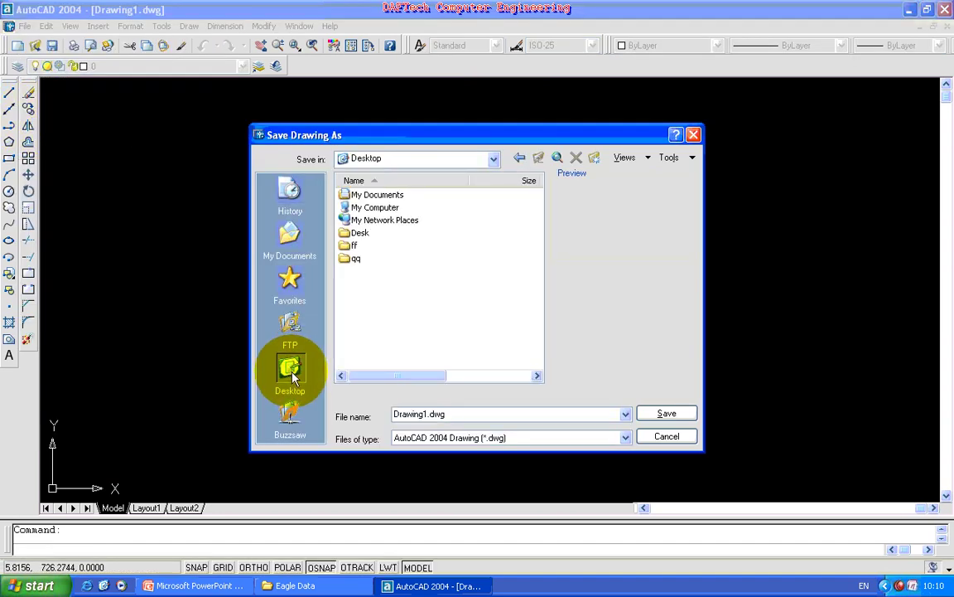
double_click(378, 208)
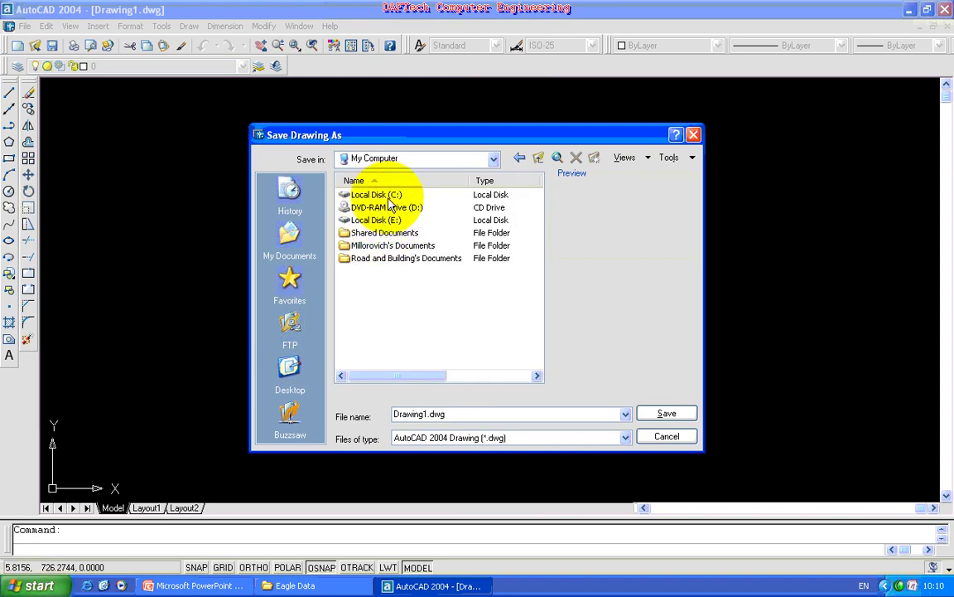
double_click(391, 197)
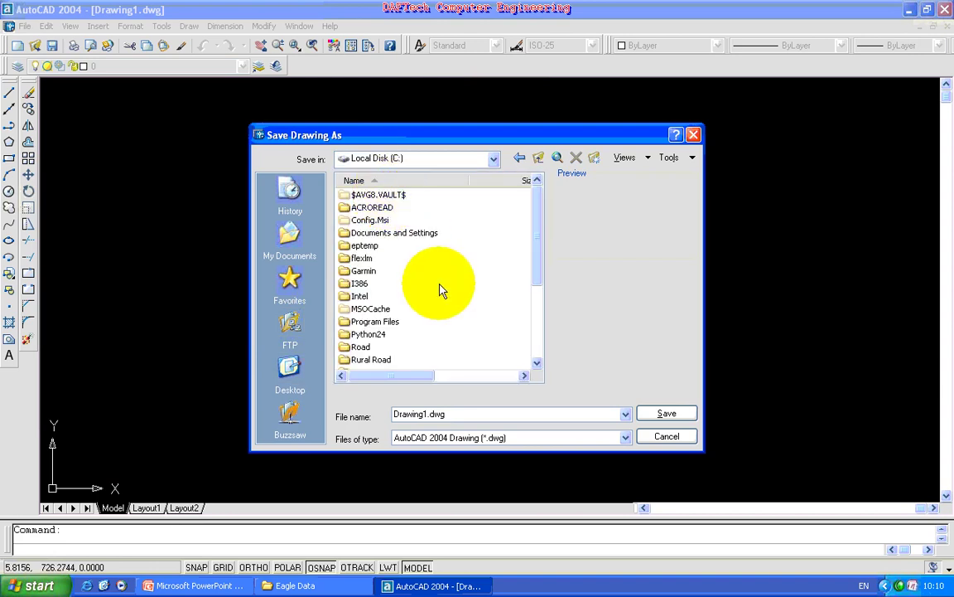
scroll(441, 286, "down", 3)
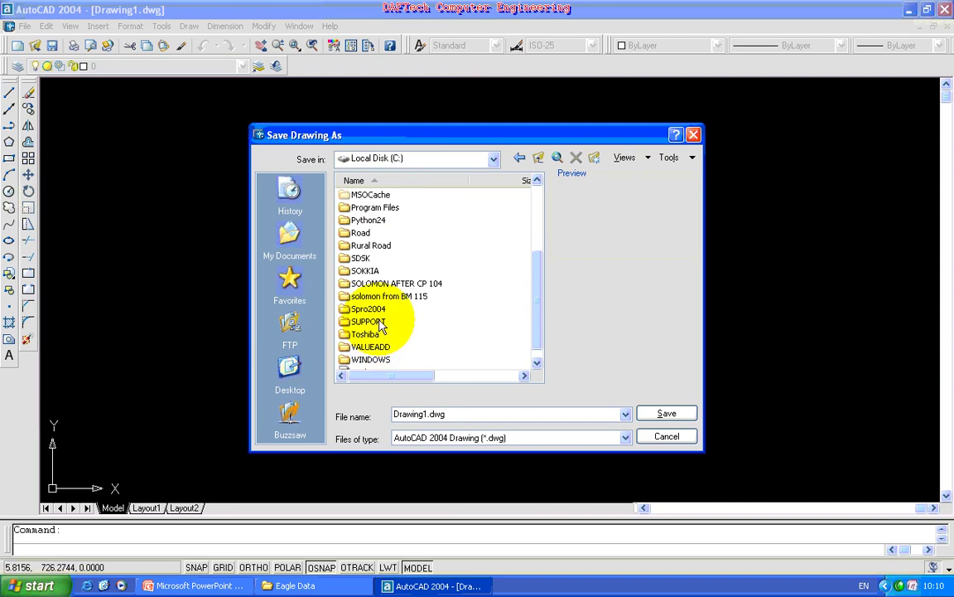
double_click(385, 207)
scroll(437, 286, "down", 3)
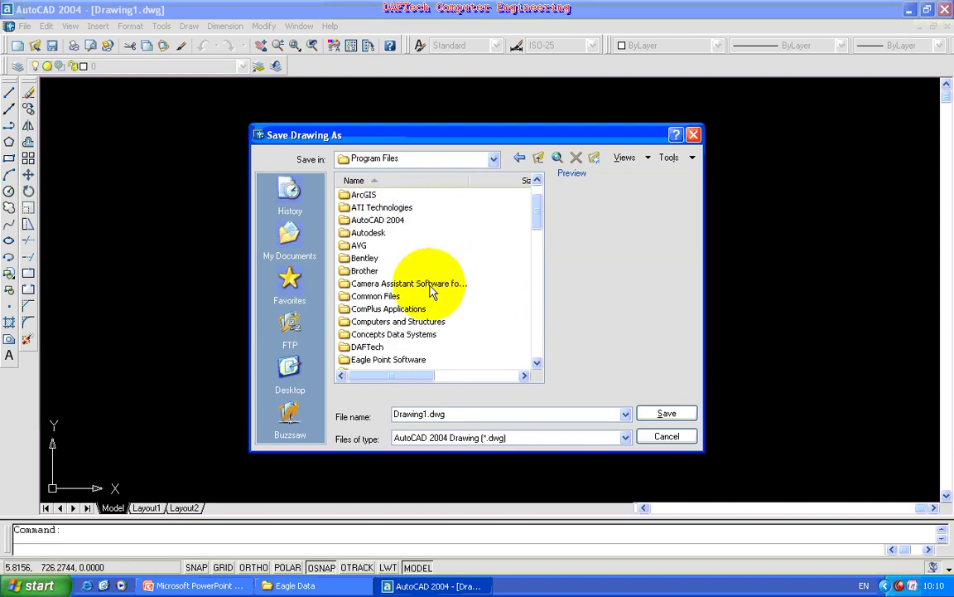
double_click(414, 285)
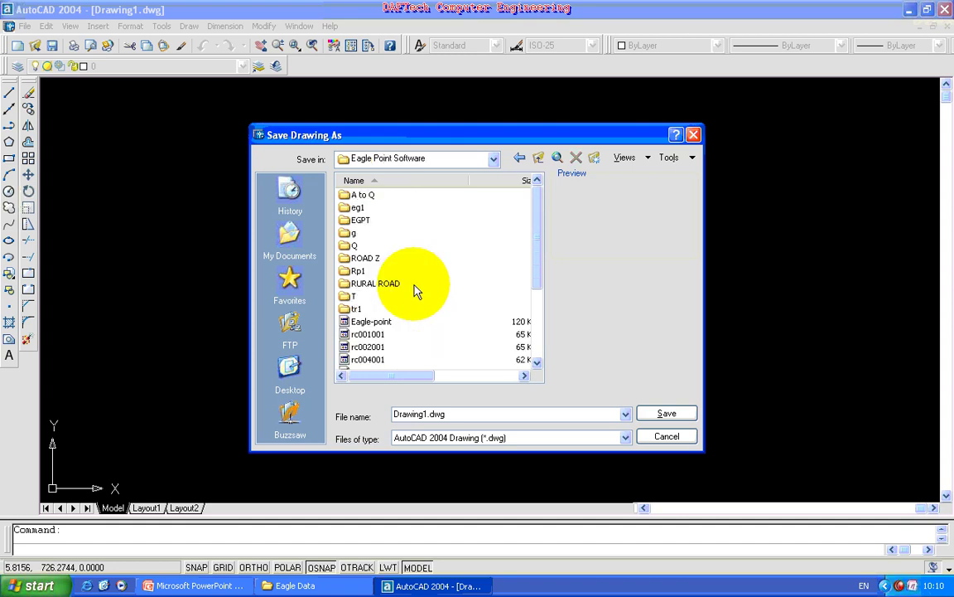
Create a folder named Design A to Q inside Eagle Point Software and open it as the save location.
left_click(595, 163)
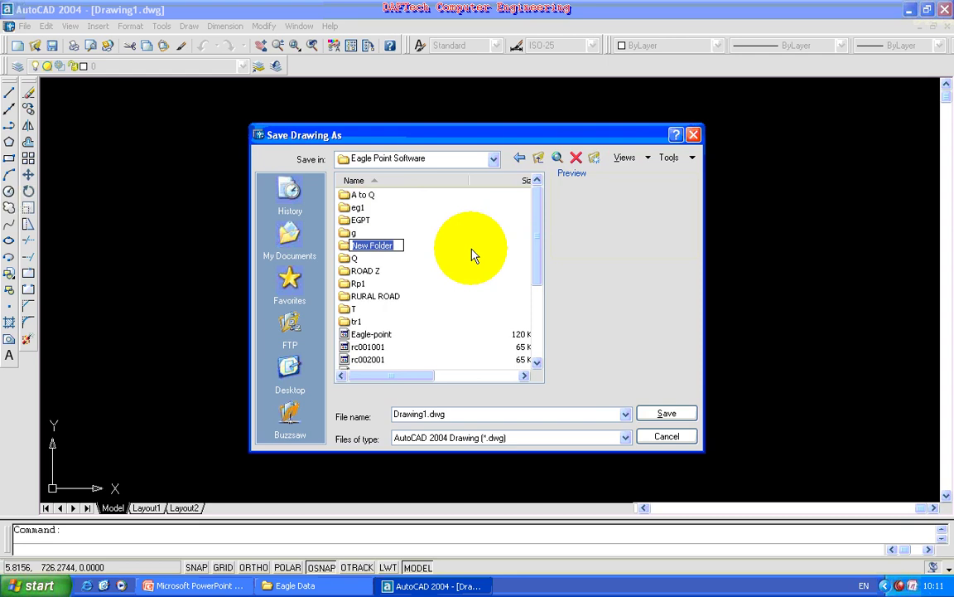
type("Design")
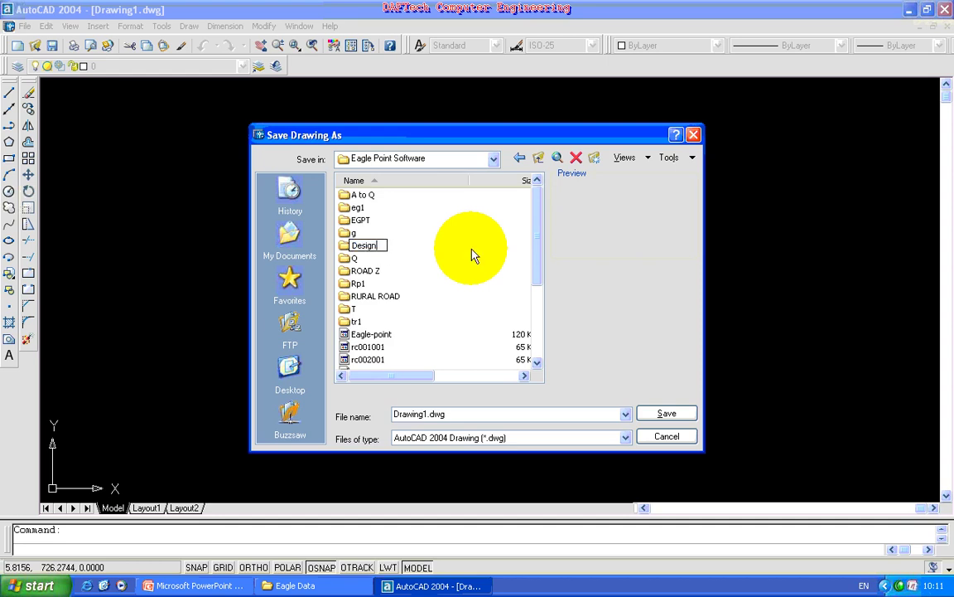
type(" A to Q")
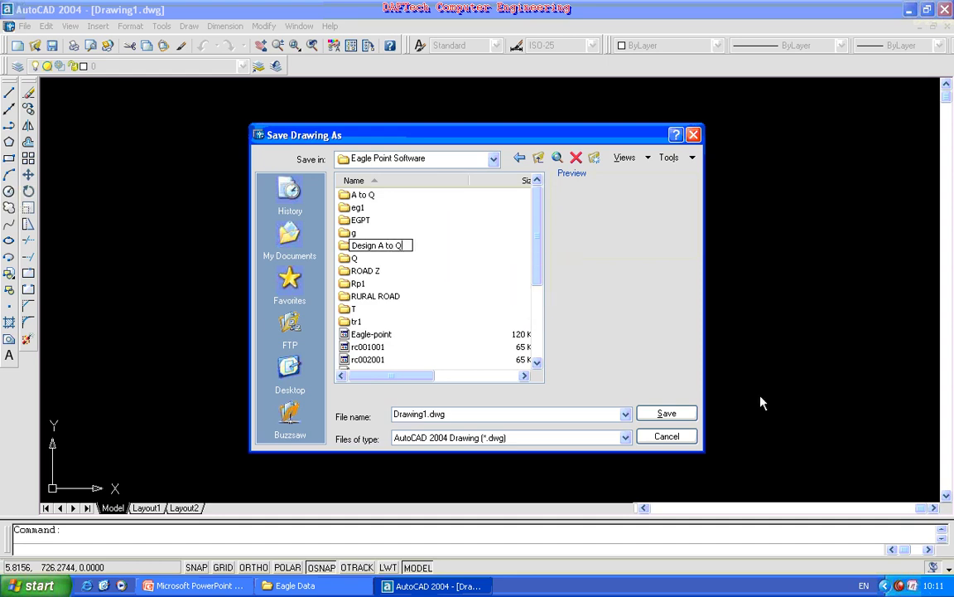
double_click(348, 246)
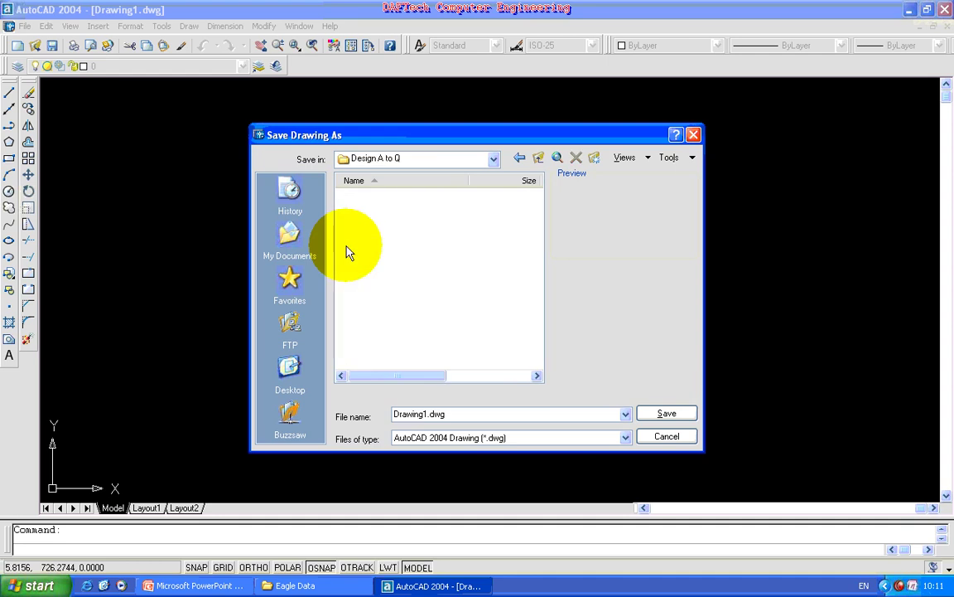
Name the drawing Design123.dwg and save it in the Design A to Q folder.
double_click(389, 414)
left_click(403, 417)
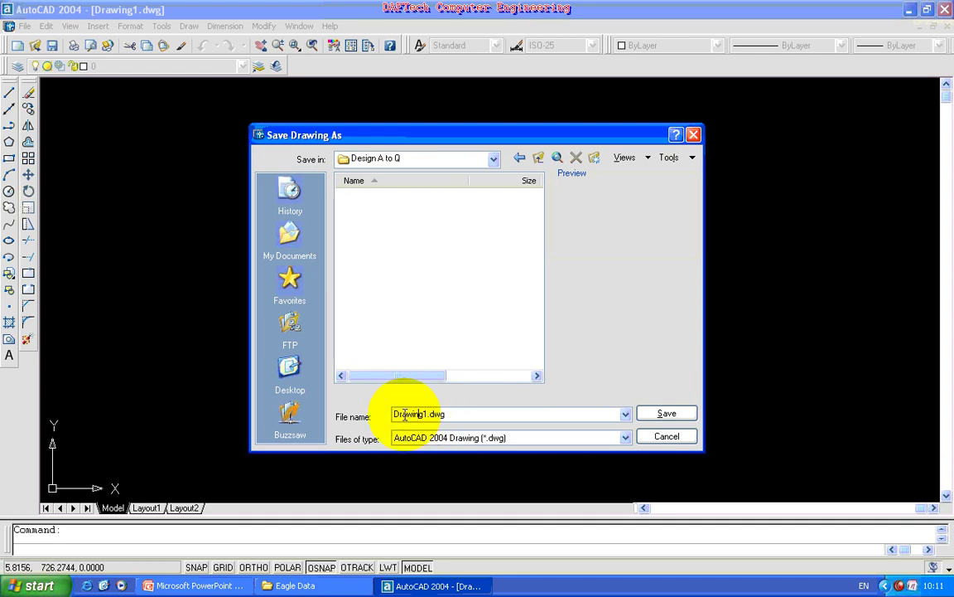
left_click_drag(389, 416, 426, 419)
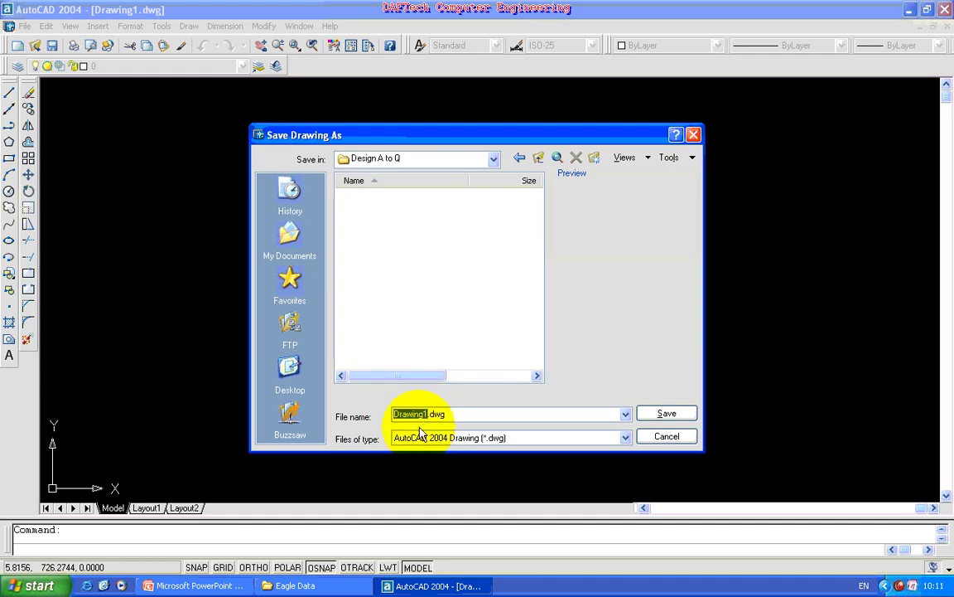
type("Design")
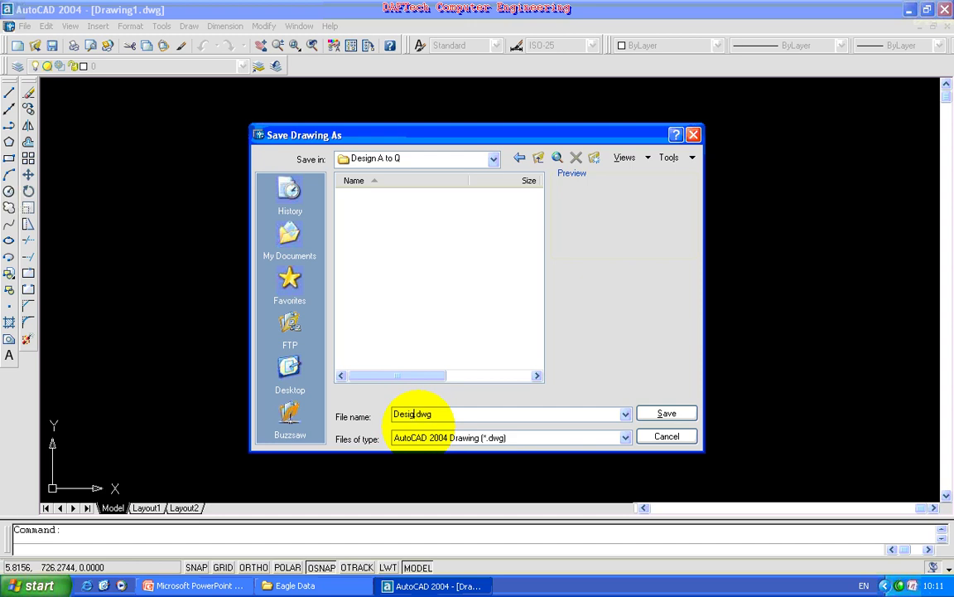
type("123")
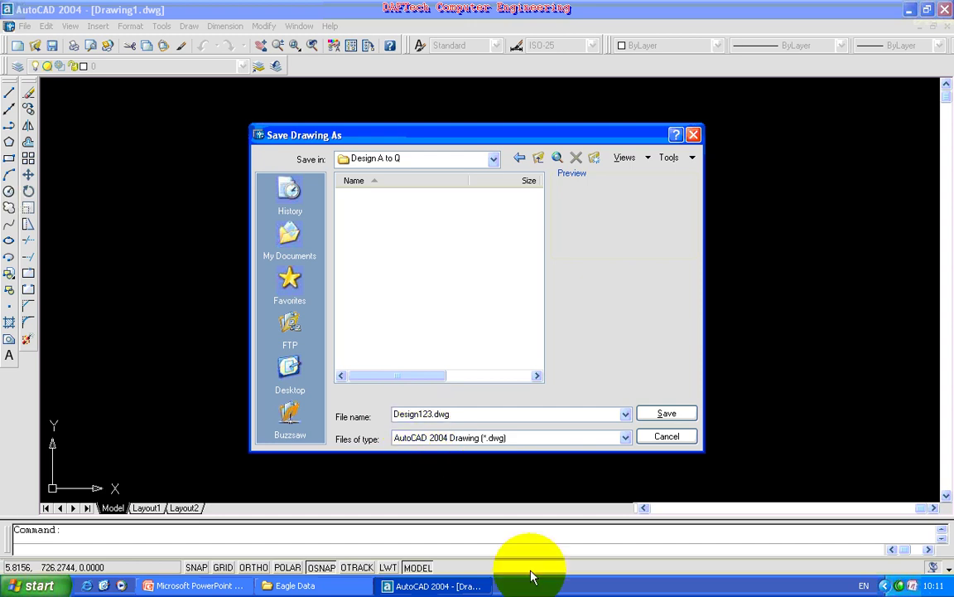
left_click(681, 414)
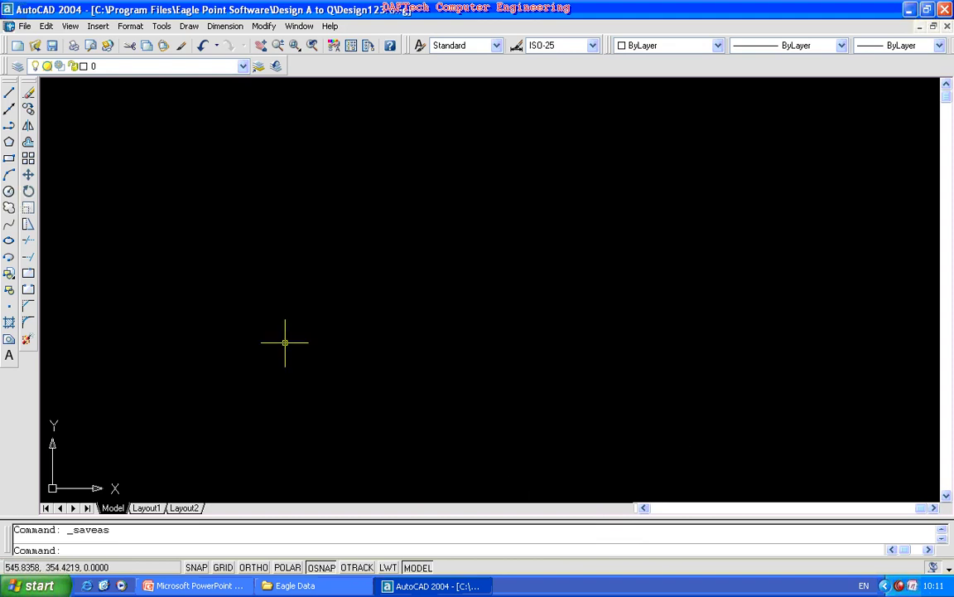
Make CL the current layer of the drawing.
left_click(130, 26)
left_click(141, 42)
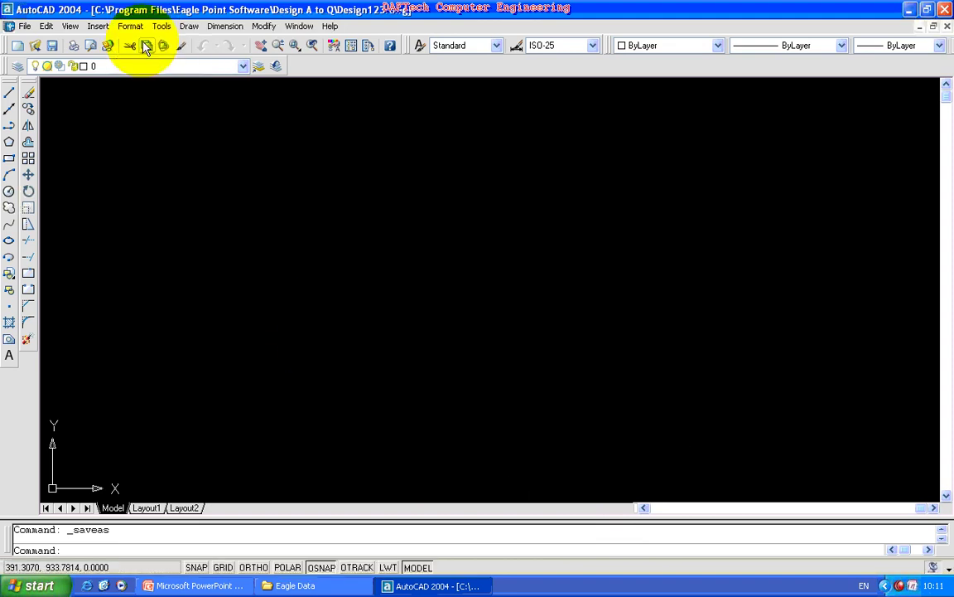
left_click(124, 211)
left_click(402, 146)
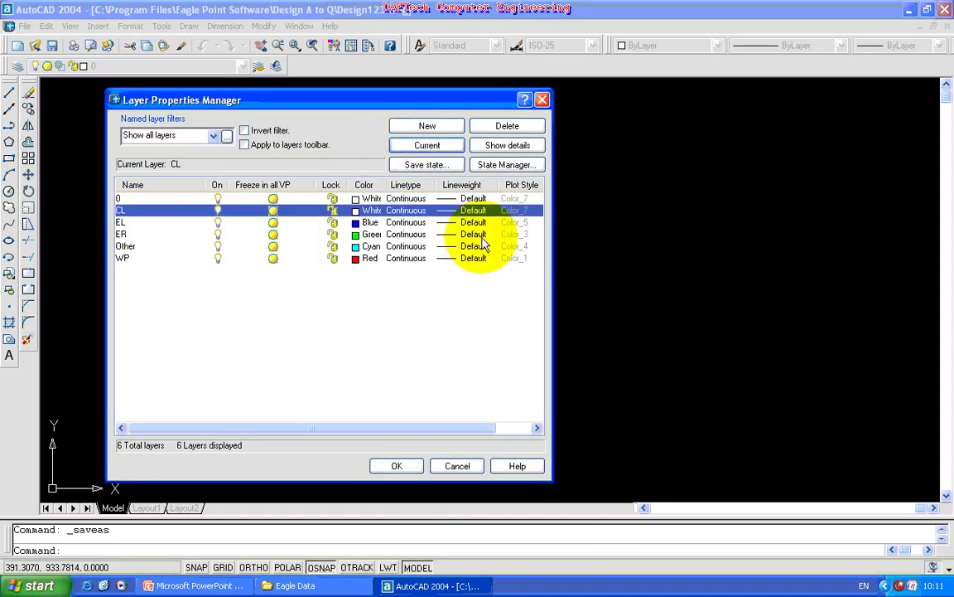
left_click(396, 465)
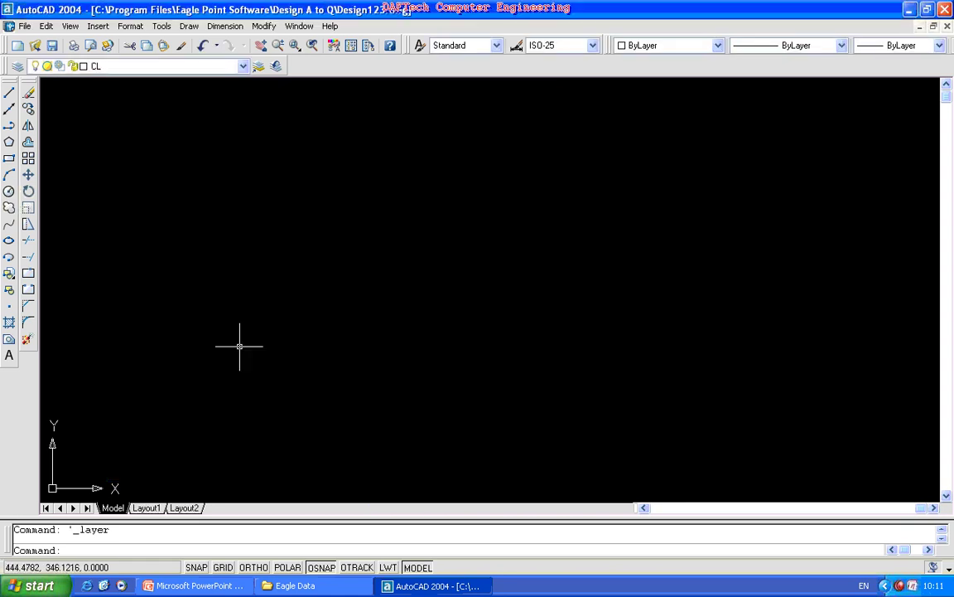
Switch to the Eagle Data folder and open the cl CSV file in Notepad.
left_click(295, 586)
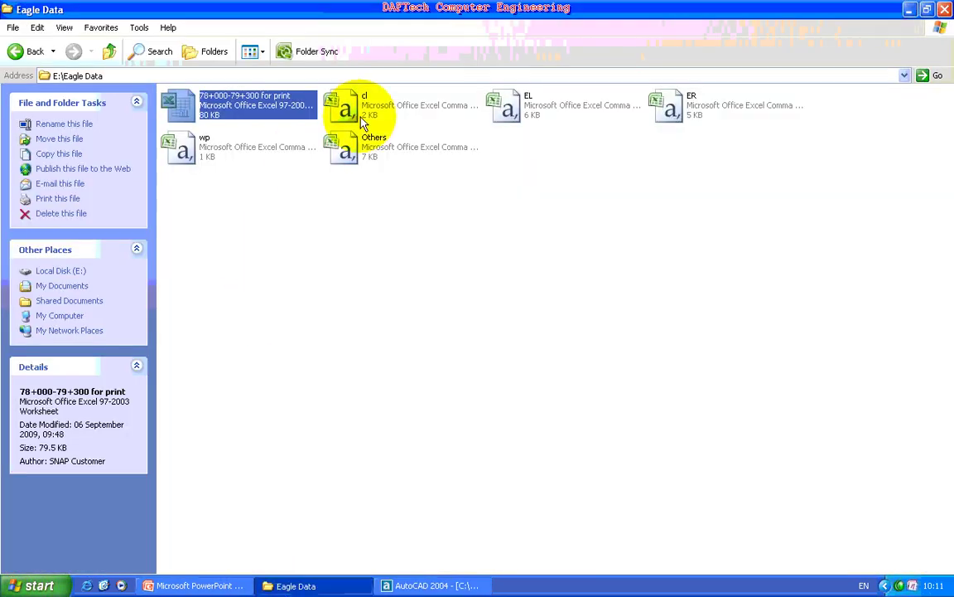
left_click(350, 106)
right_click(359, 112)
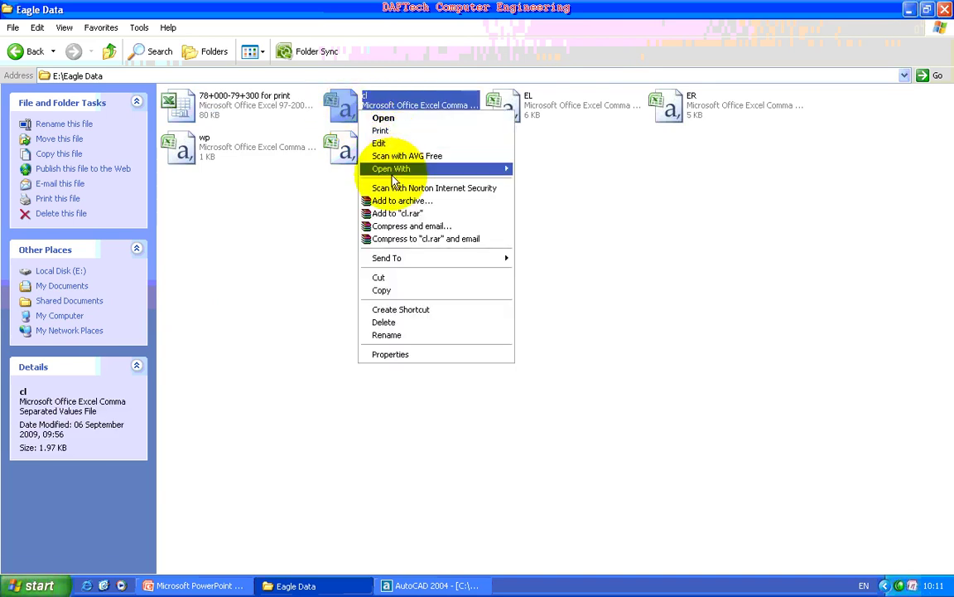
mouse_move(479, 169)
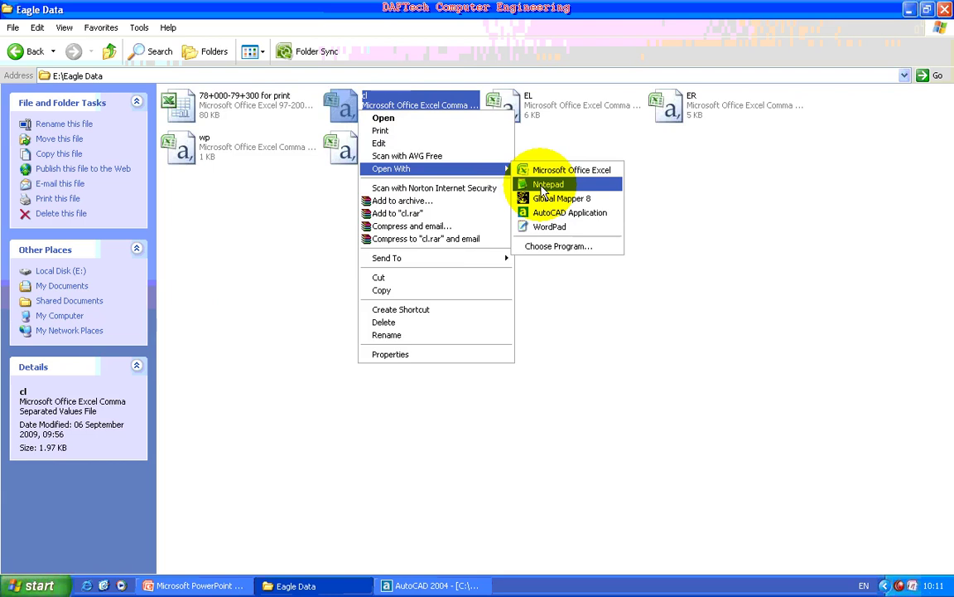
left_click(456, 132)
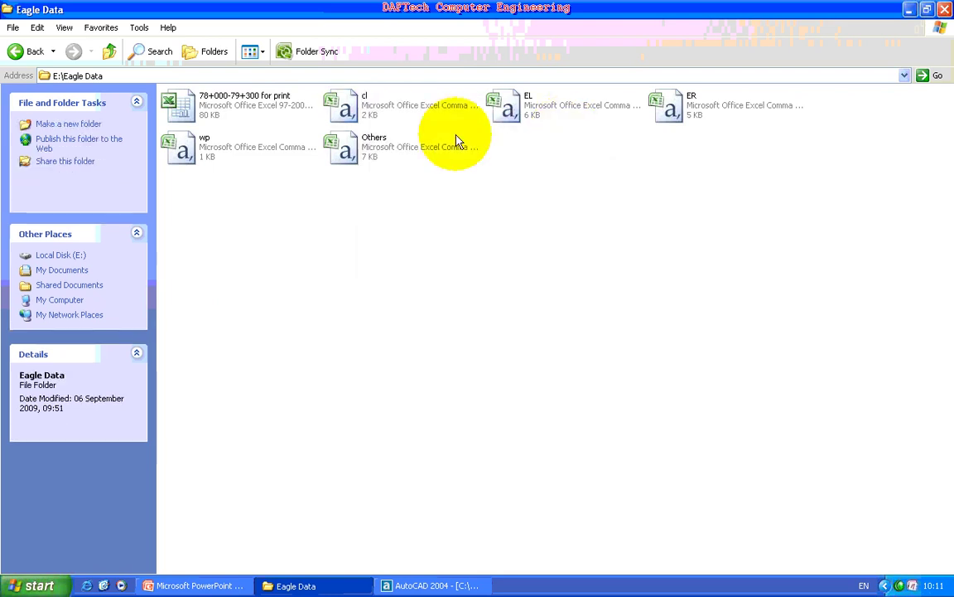
right_click(361, 114)
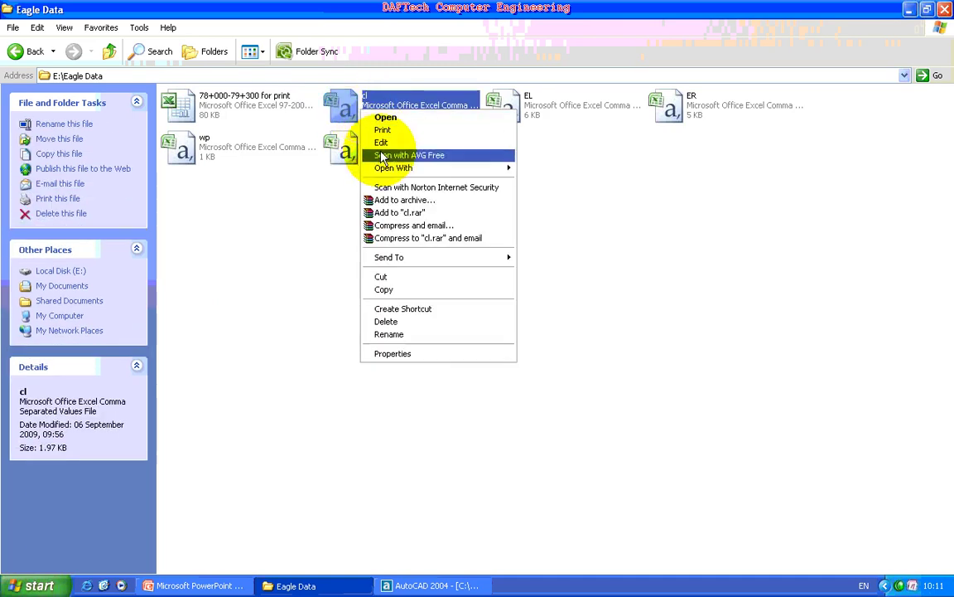
mouse_move(386, 169)
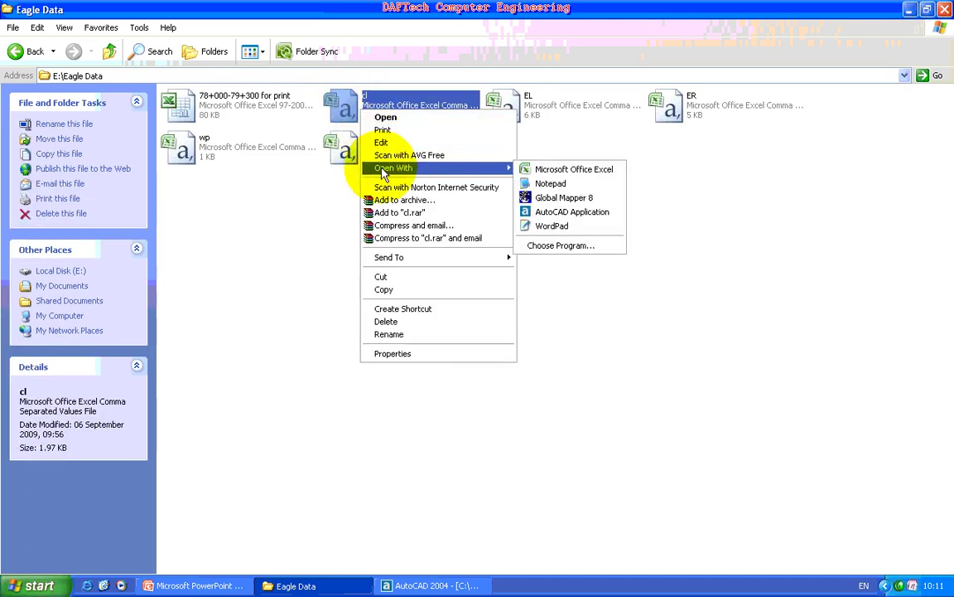
left_click(569, 185)
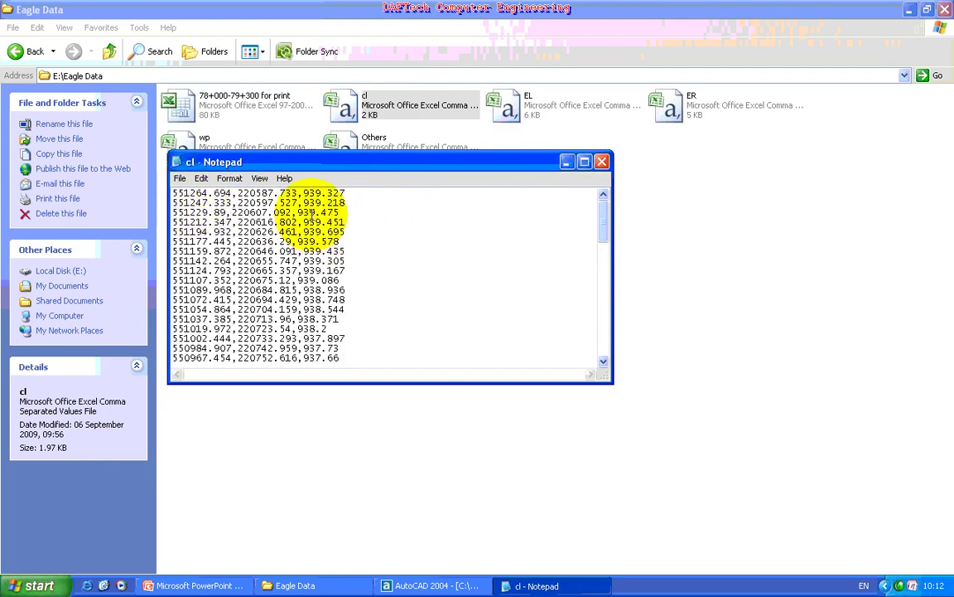
Select and copy all coordinate lines of the cl file.
key("ctrl+a")
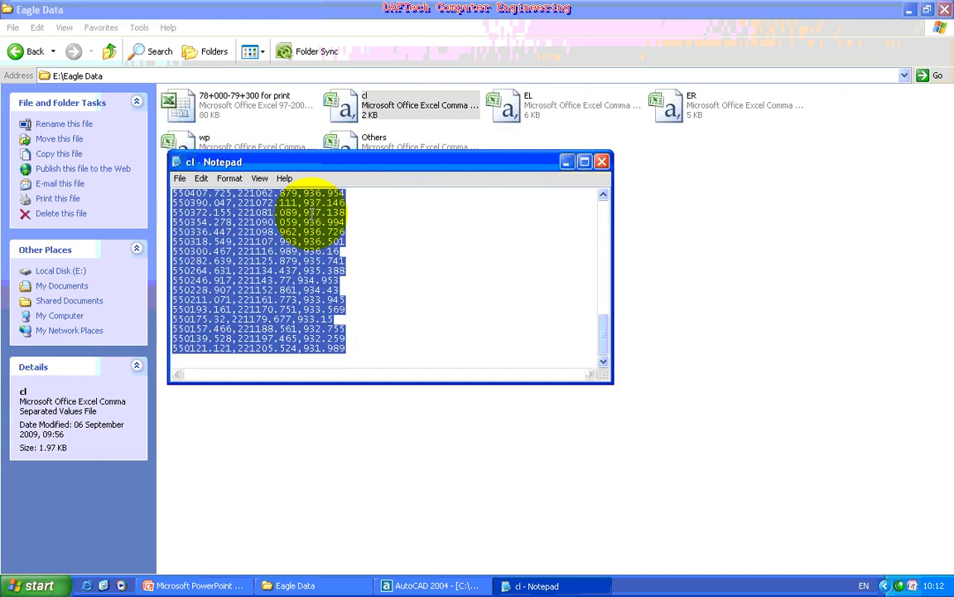
left_click(201, 178)
left_click(218, 224)
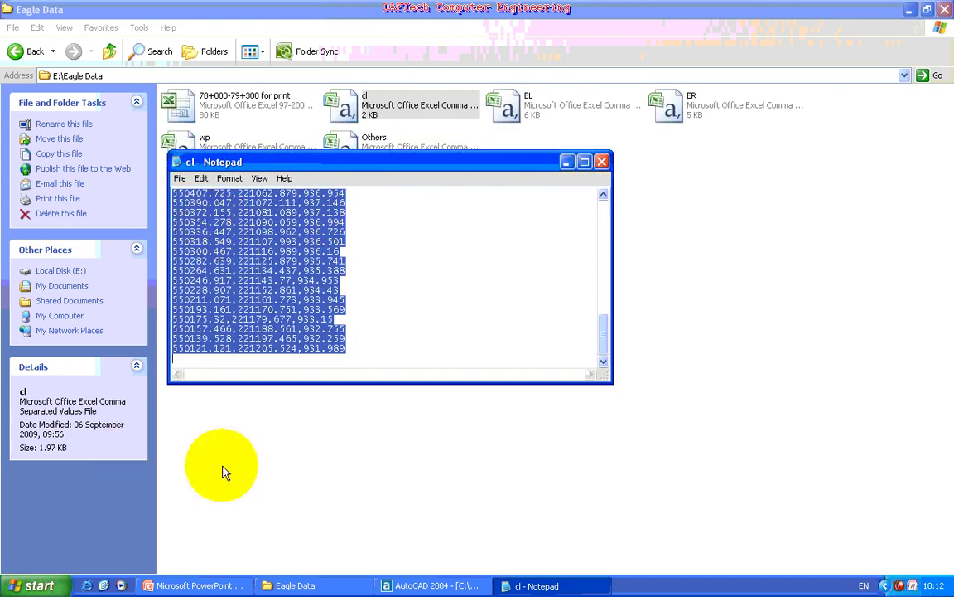
Switch to AutoCAD, paste the copied cl coordinates into the Point command, and zoom to the drawing extents.
left_click(395, 586)
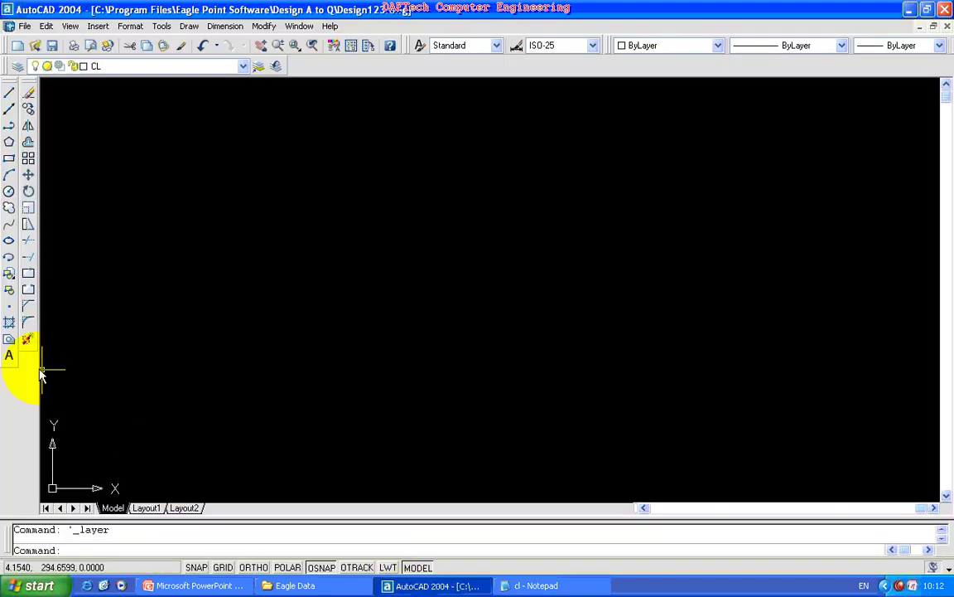
left_click(10, 313)
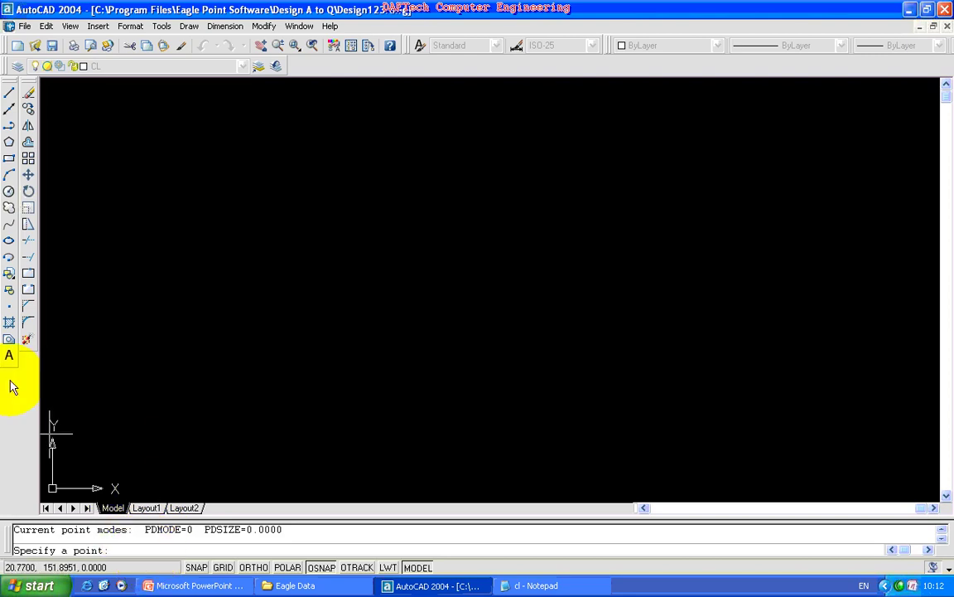
right_click(128, 548)
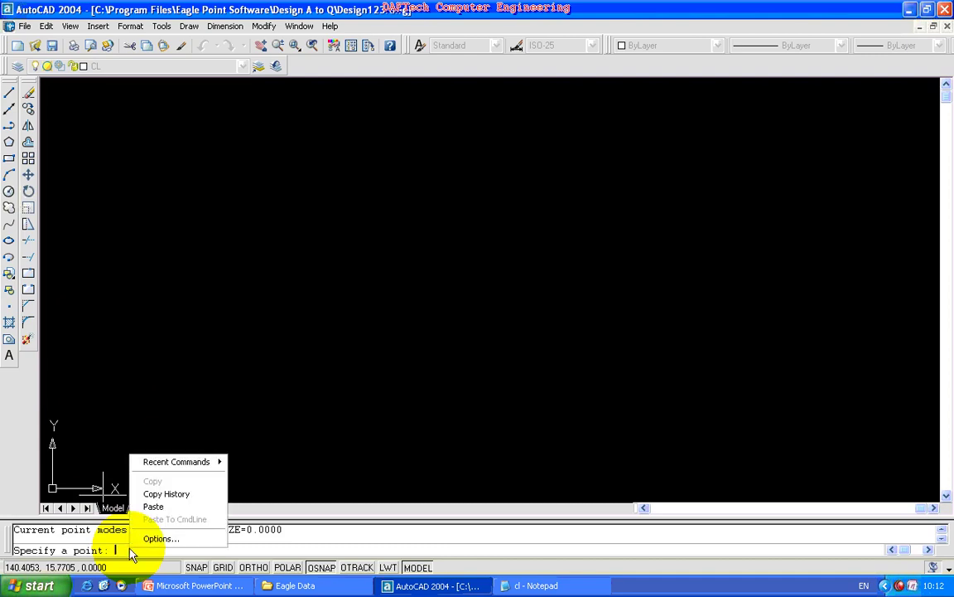
left_click(164, 507)
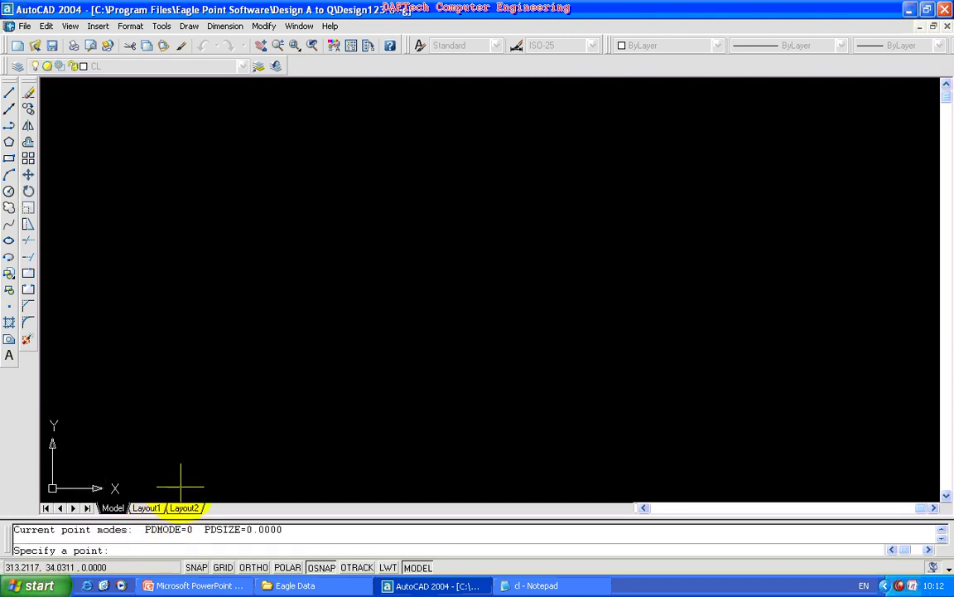
key("Escape")
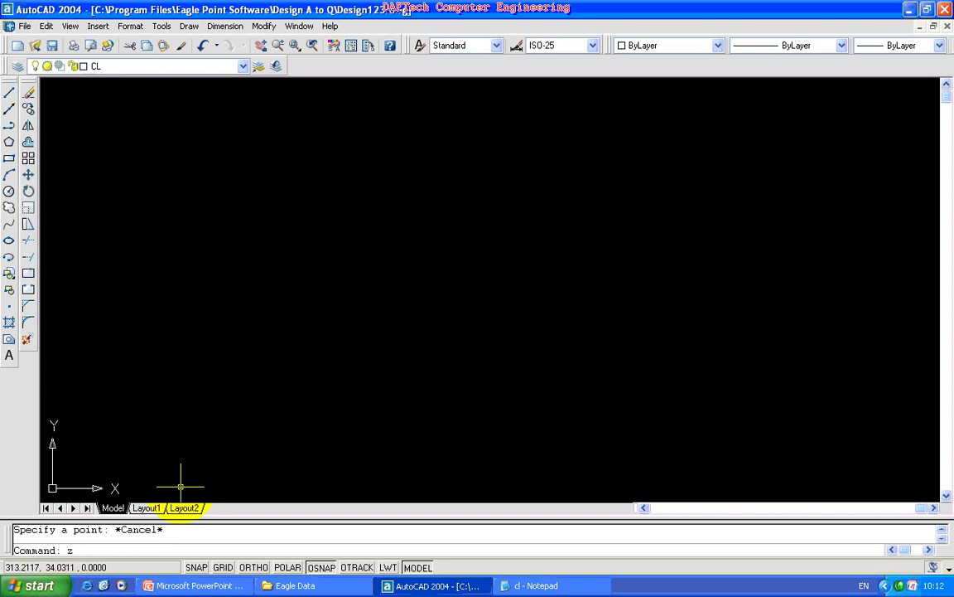
key("Return")
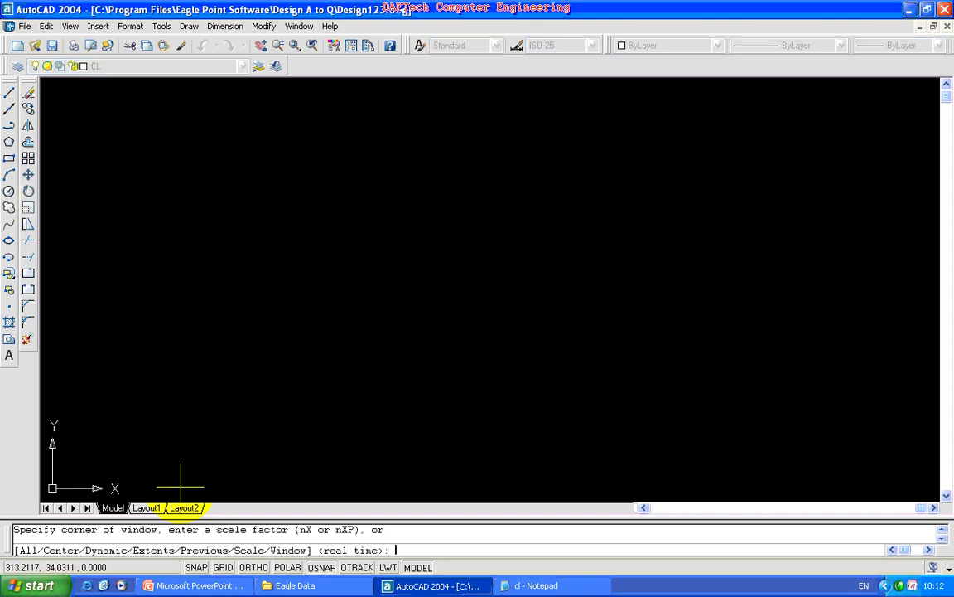
type("e")
key("Return")
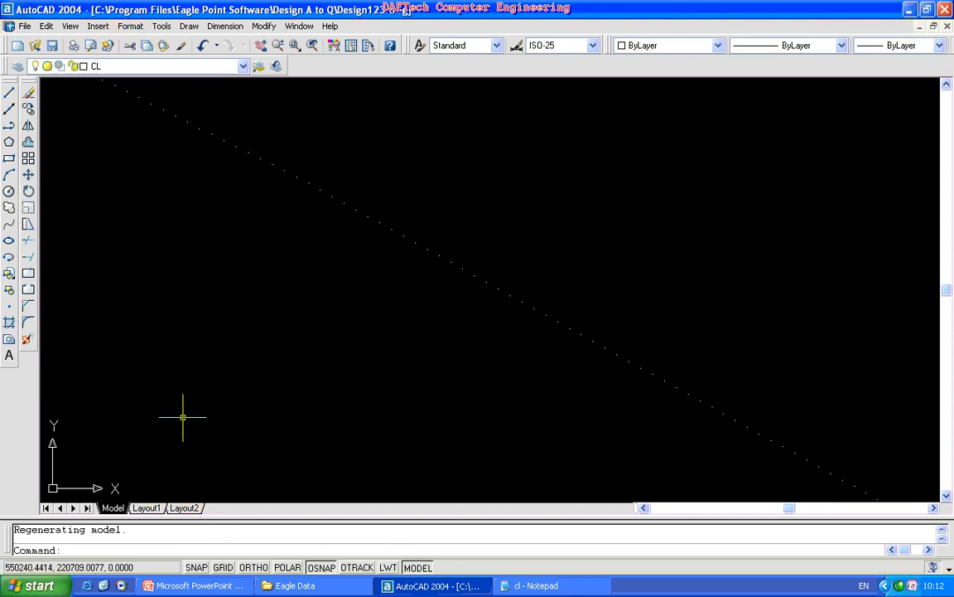
Return to the Eagle Data folder and open the EL CSV file in Notepad.
left_click(324, 586)
left_click(521, 104)
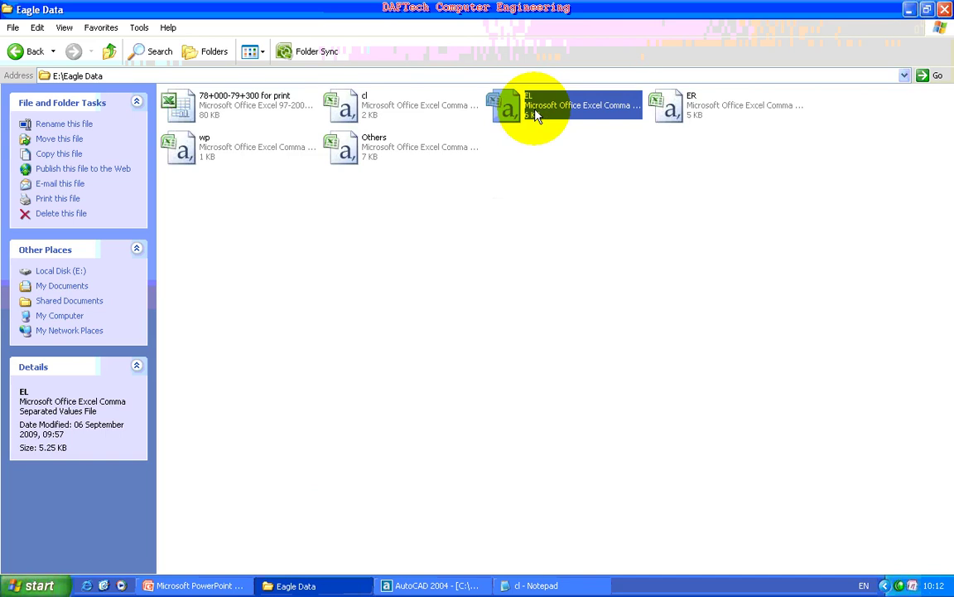
right_click(535, 111)
mouse_move(578, 168)
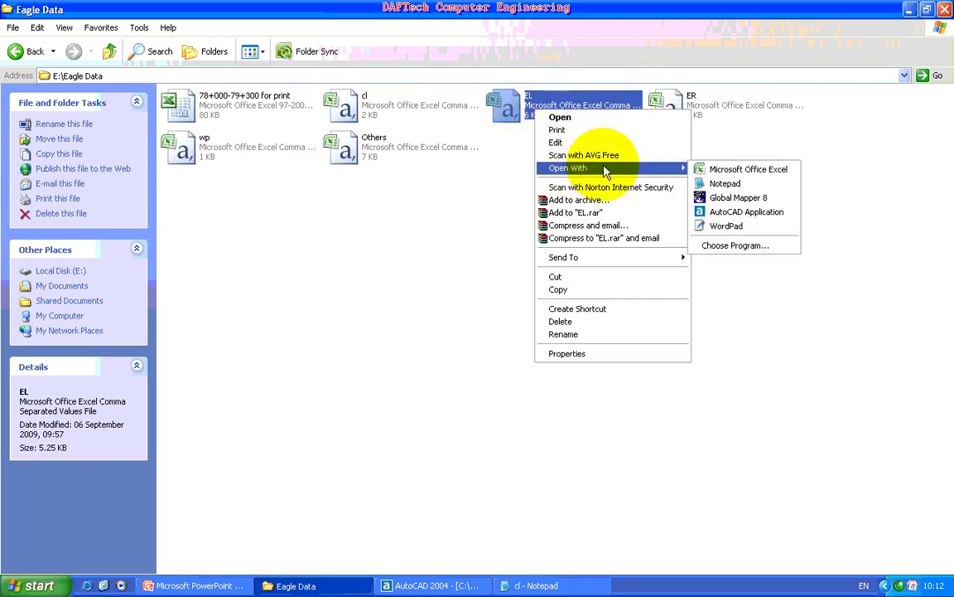
left_click(750, 187)
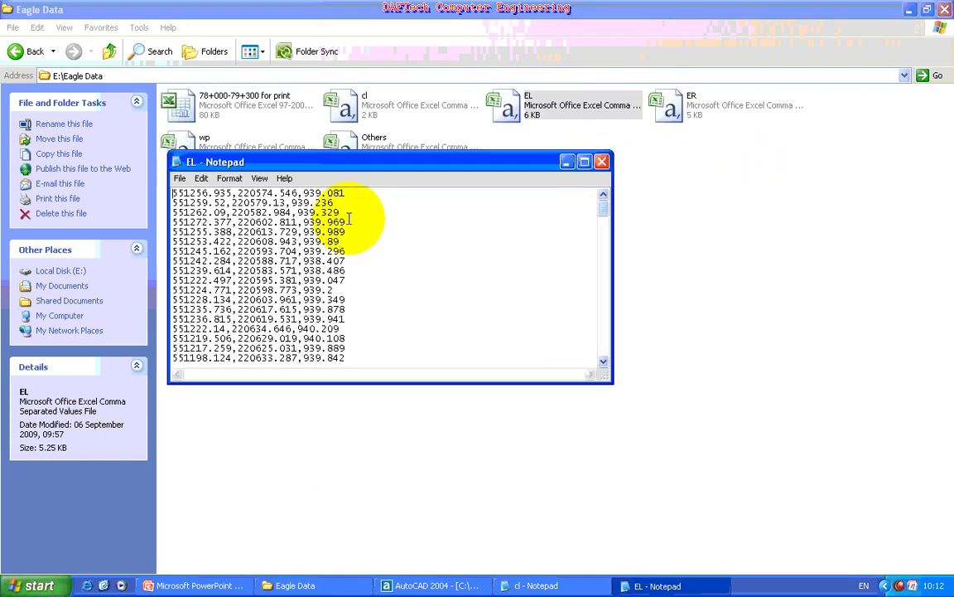
Select and copy all coordinate lines of the EL file.
left_click(202, 178)
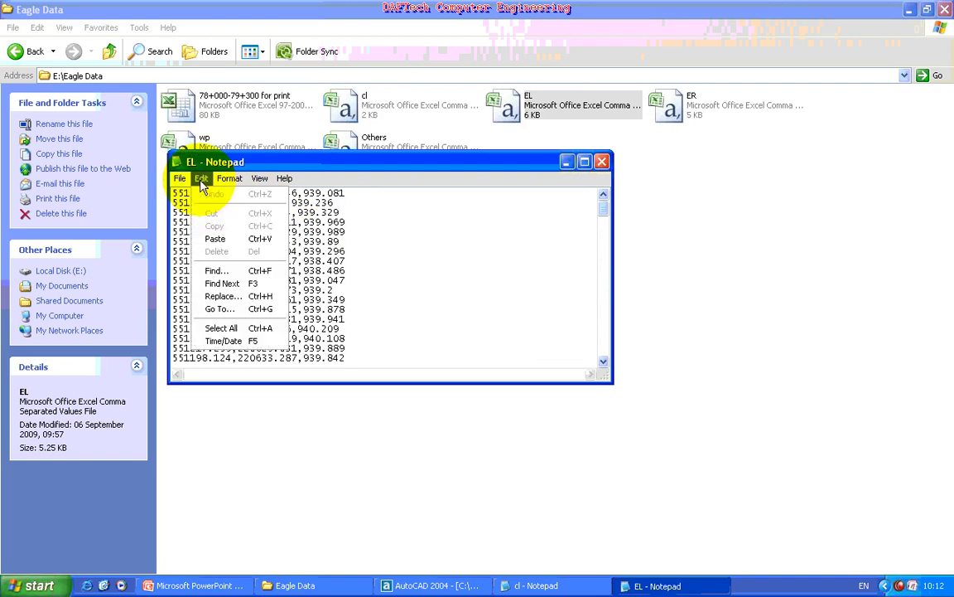
left_click(221, 328)
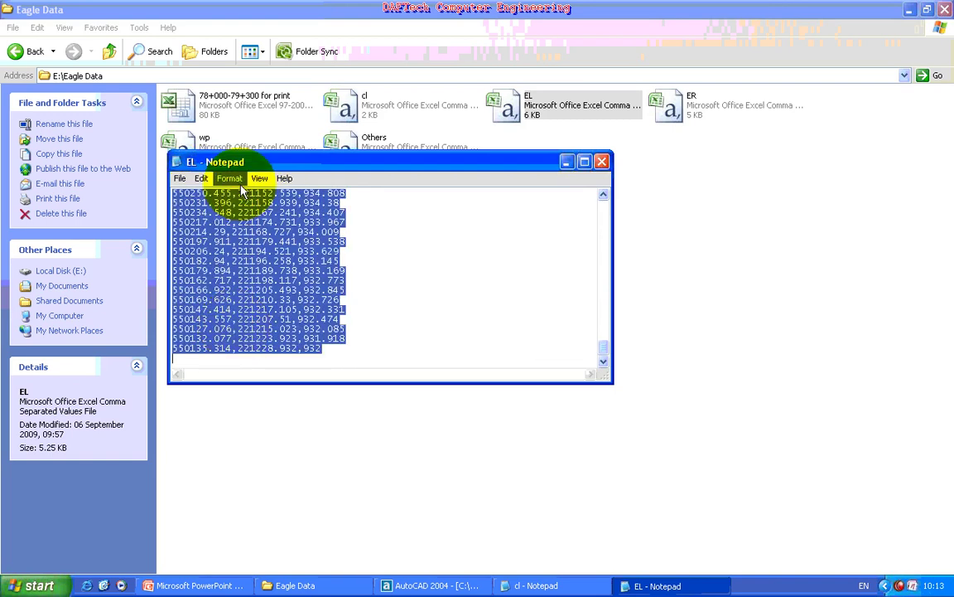
left_click(201, 178)
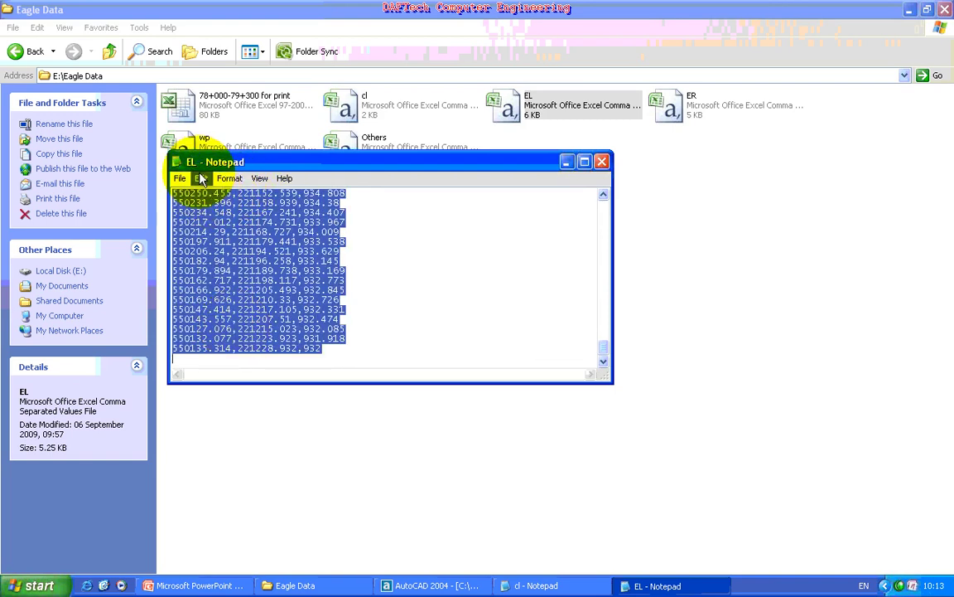
left_click(217, 225)
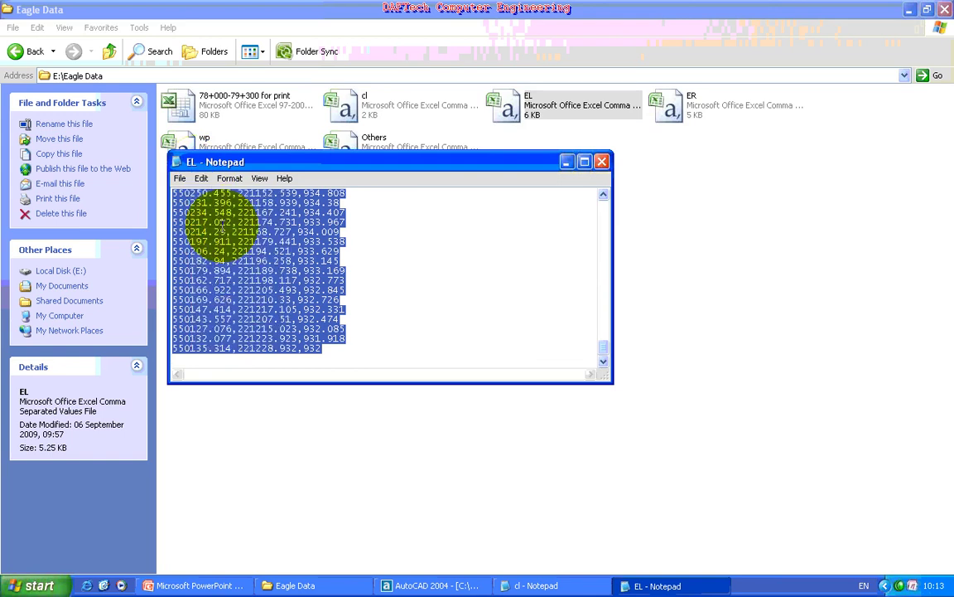
Switch to AutoCAD and make EL the current layer of the drawing.
left_click(429, 585)
left_click(10, 308)
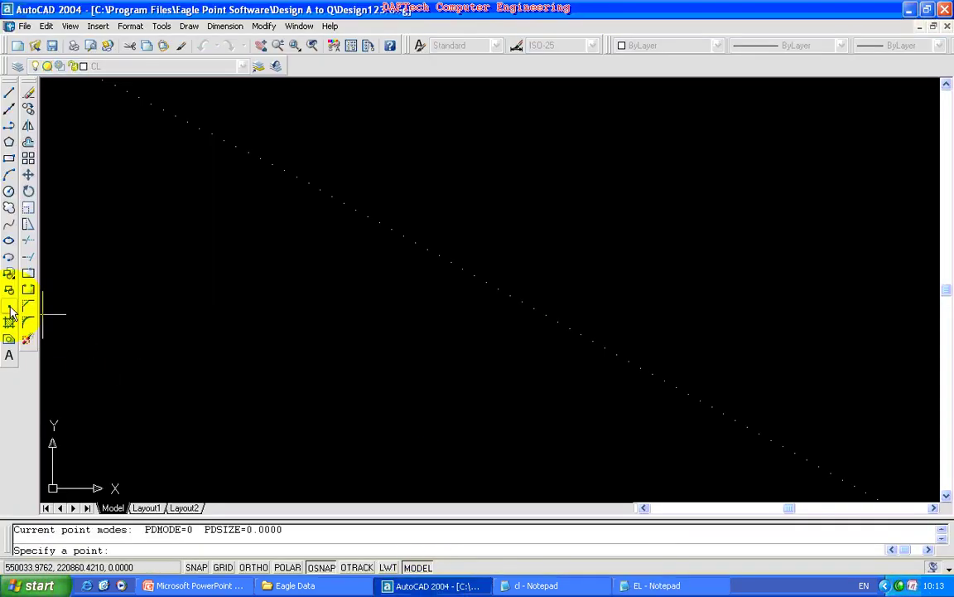
key("Escape")
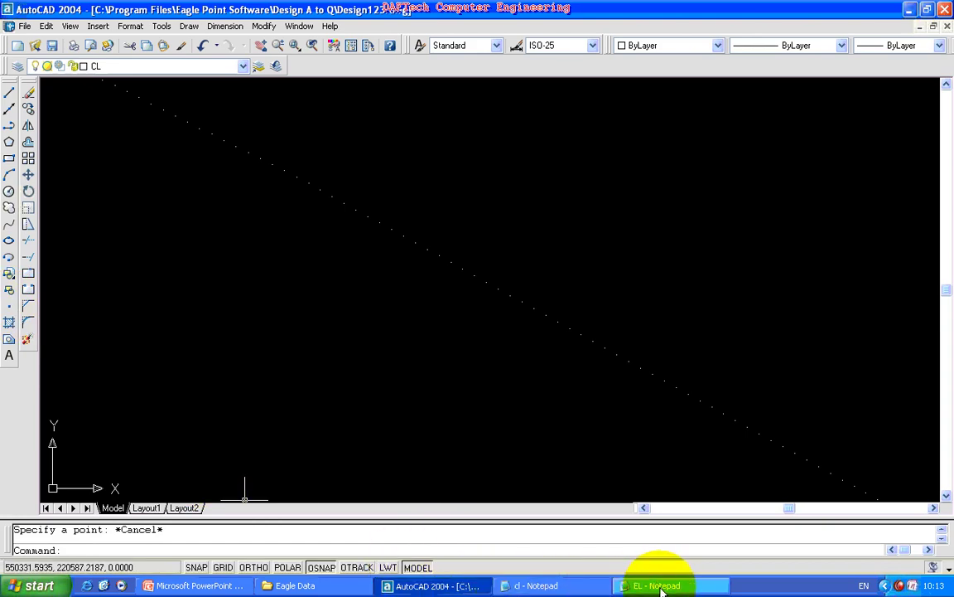
left_click(134, 28)
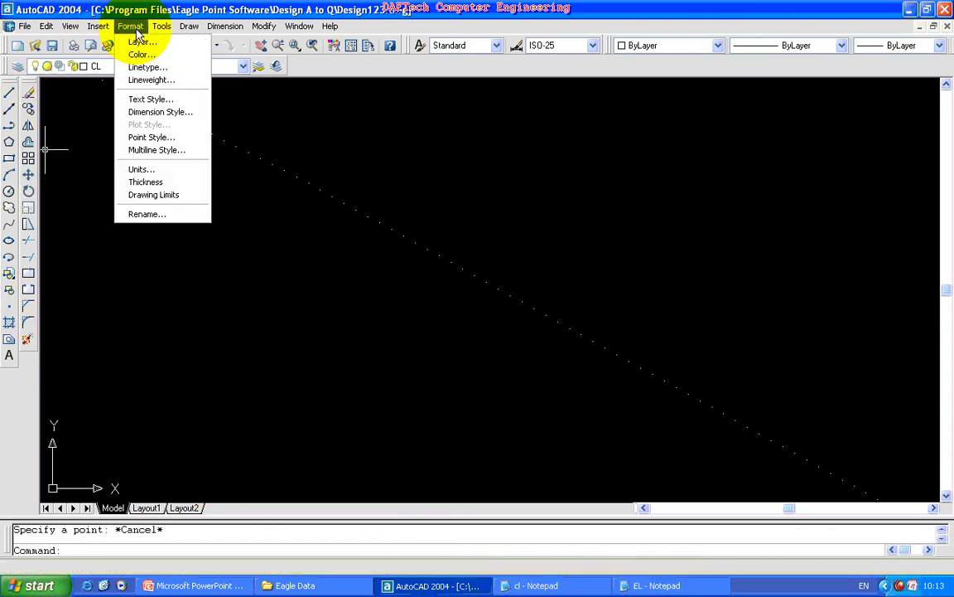
left_click(141, 41)
left_click(131, 222)
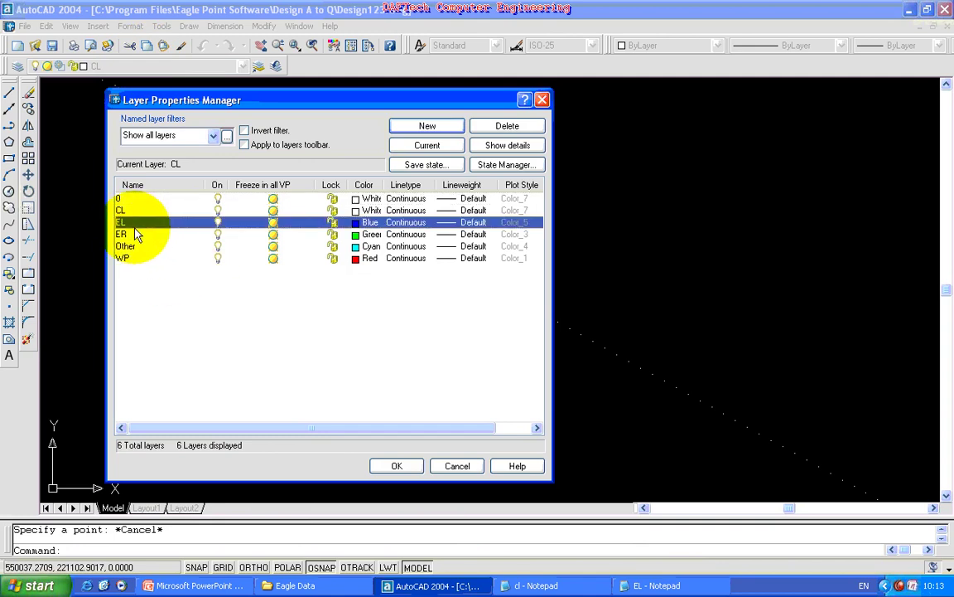
left_click(420, 147)
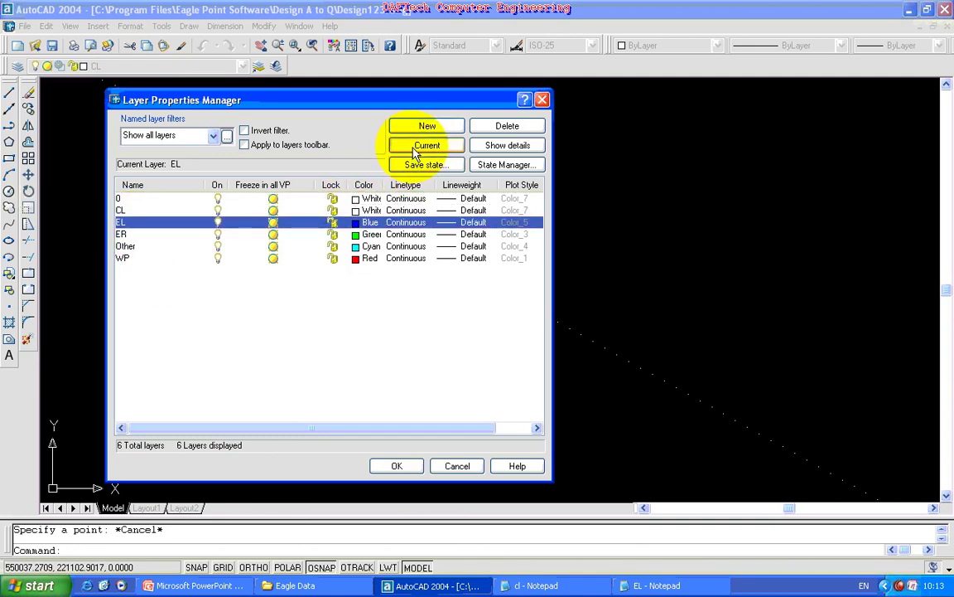
left_click(397, 466)
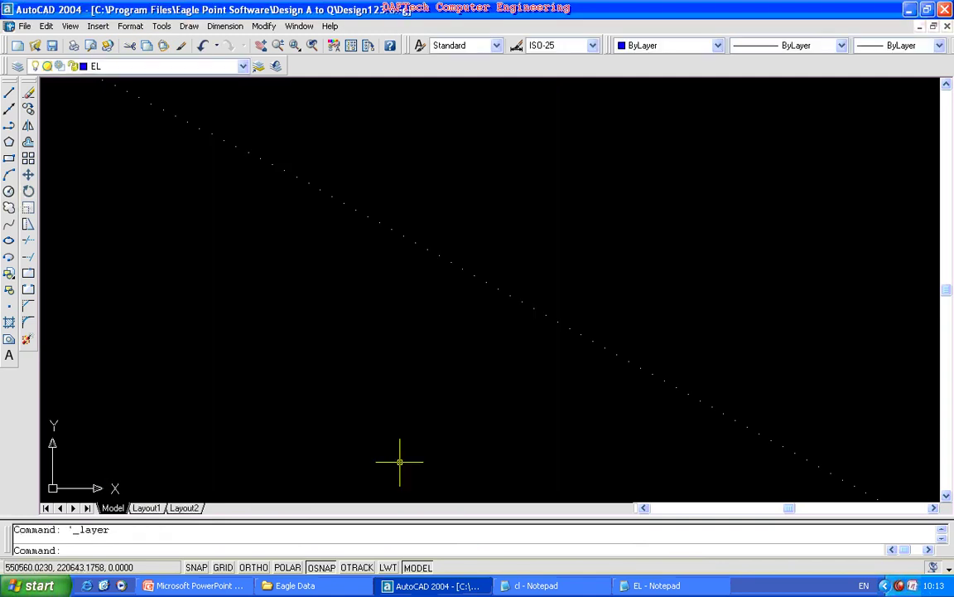
Paste the copied EL coordinates into the Point command to plot them on the EL layer.
left_click(8, 306)
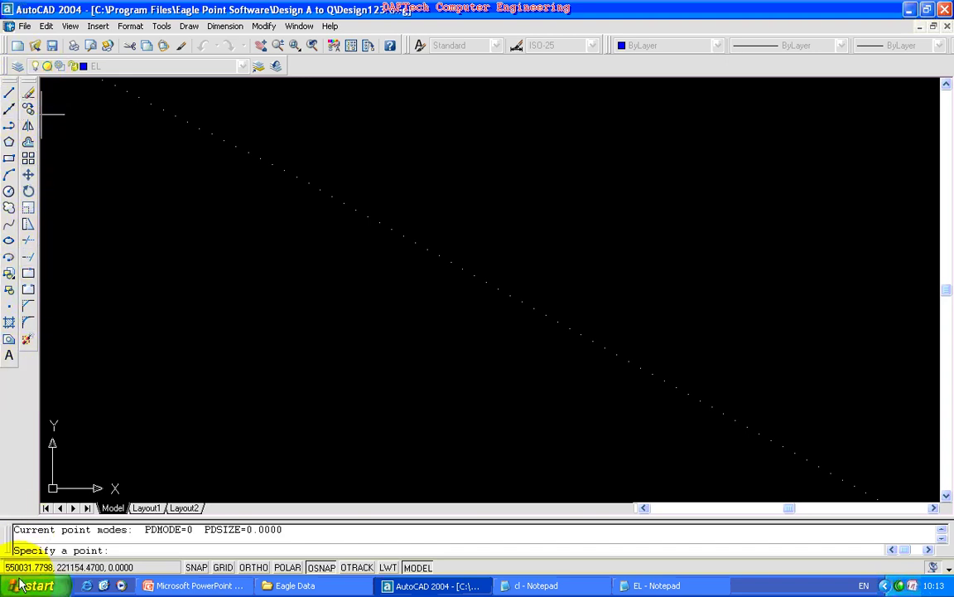
right_click(123, 554)
left_click(153, 512)
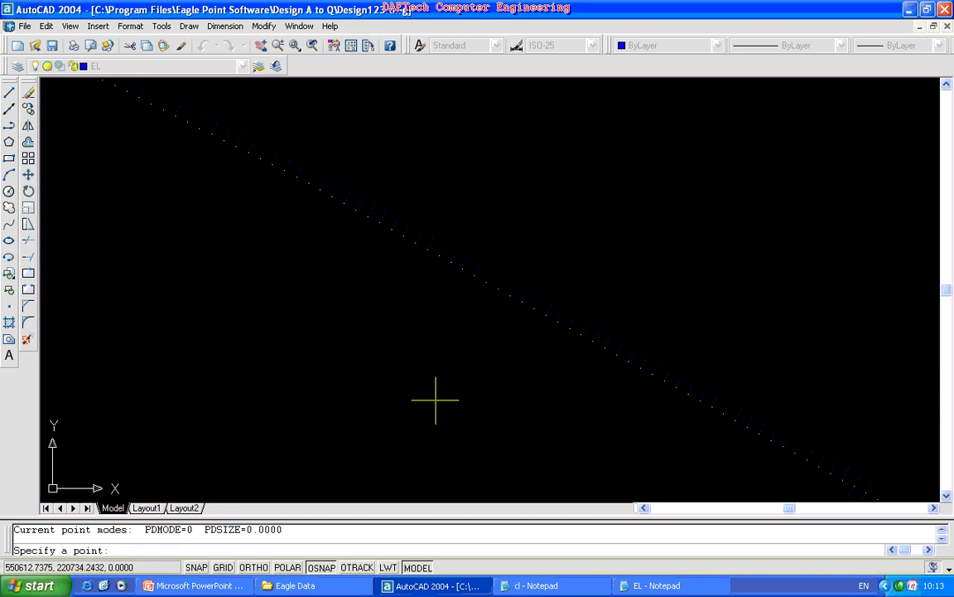
key("Escape")
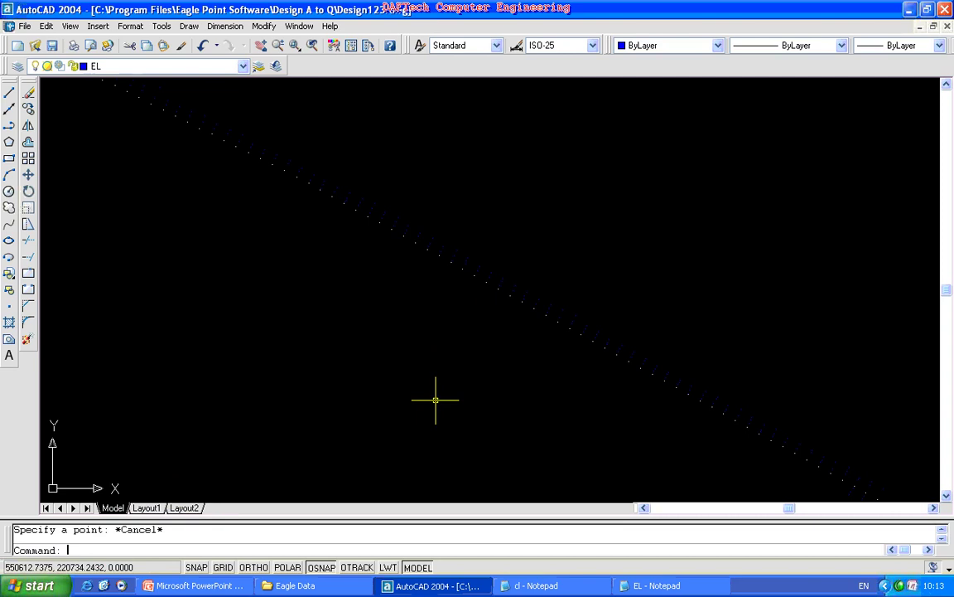
Go back to the Eagle Data folder and open the ER CSV file in Notepad.
left_click(300, 585)
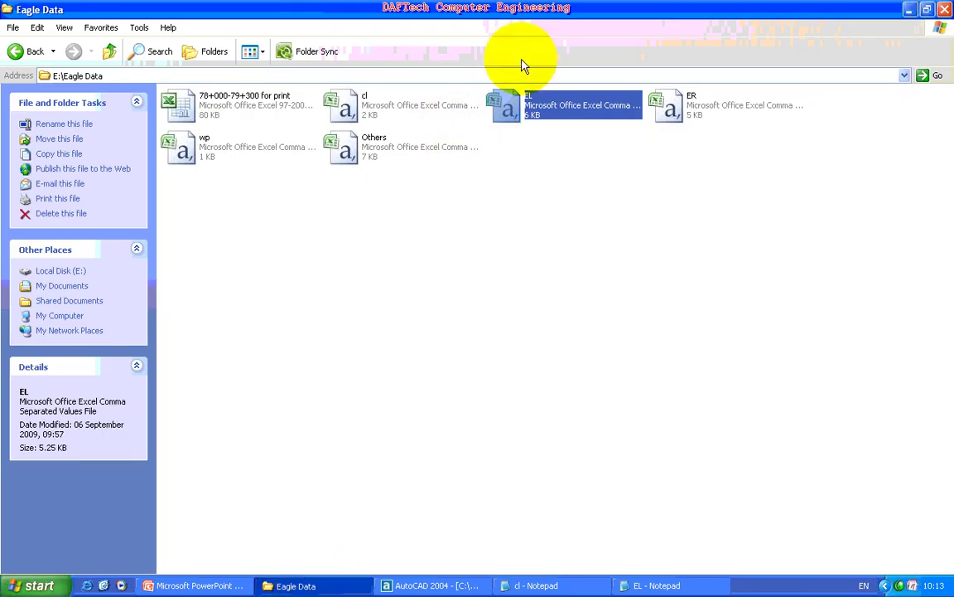
left_click(668, 101)
right_click(670, 102)
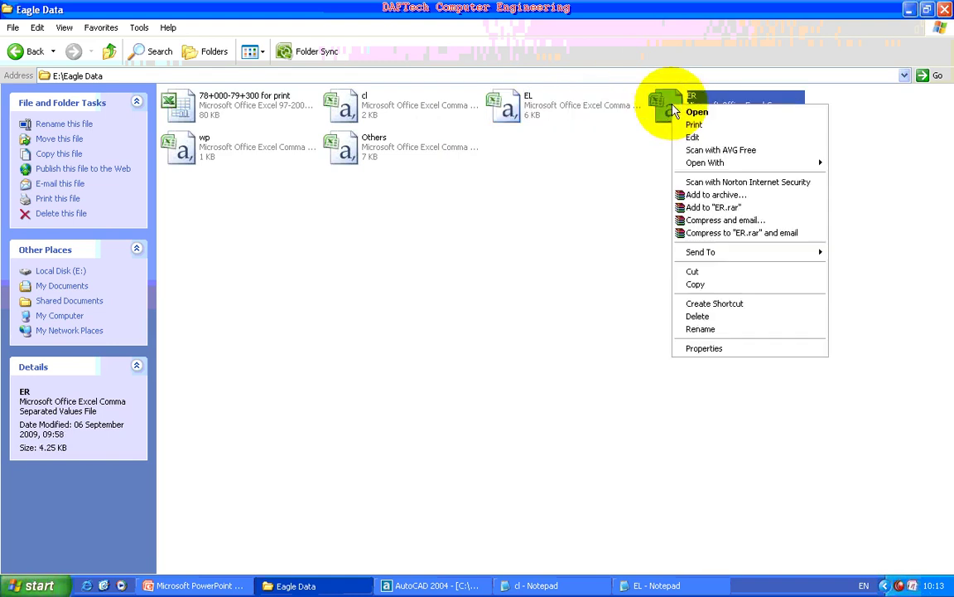
mouse_move(695, 164)
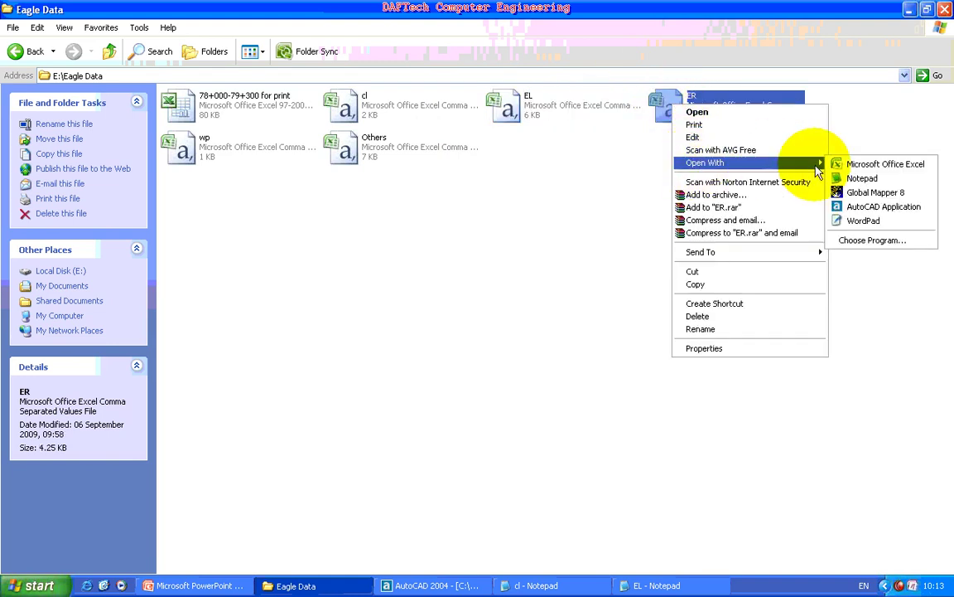
left_click(853, 178)
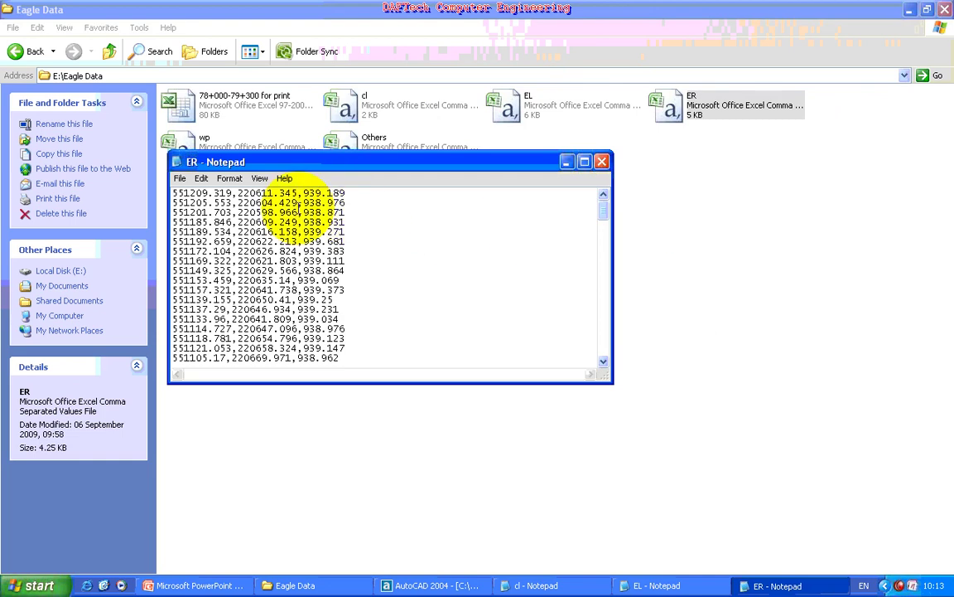
Select and copy all coordinate lines of the ER file.
left_click(201, 178)
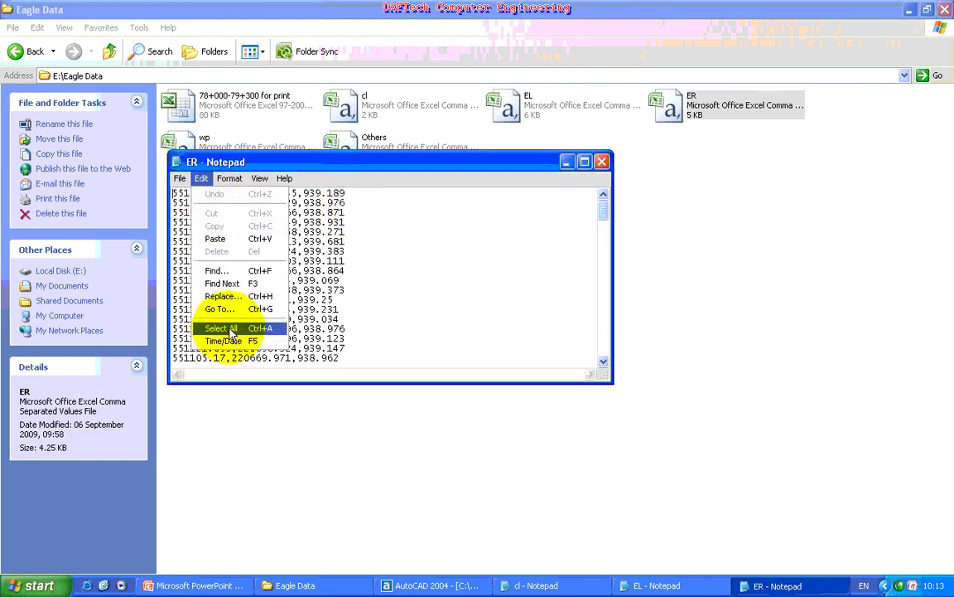
left_click(200, 322)
left_click(201, 178)
left_click(213, 224)
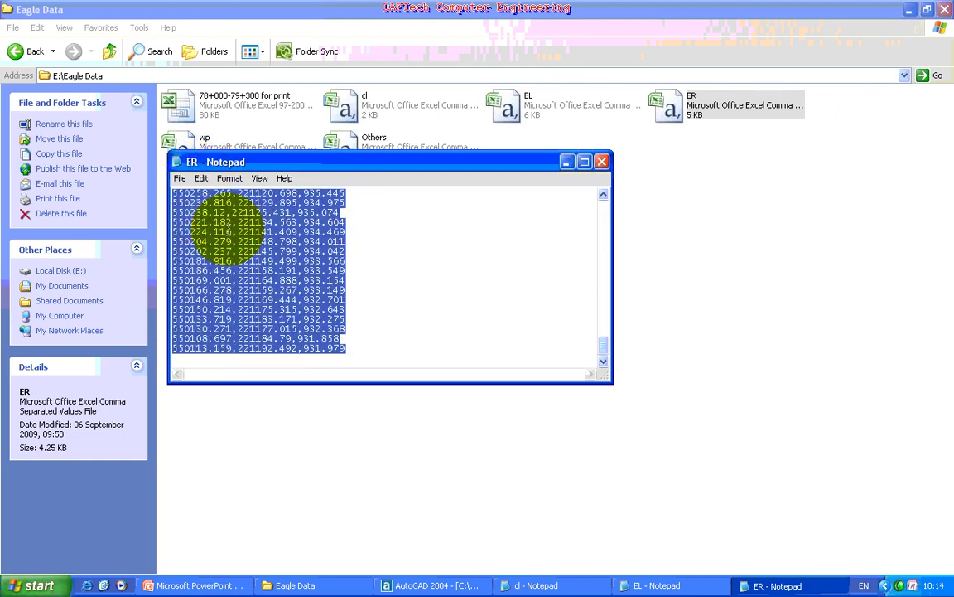
Switch to AutoCAD and make ER the current layer of the drawing.
left_click(427, 585)
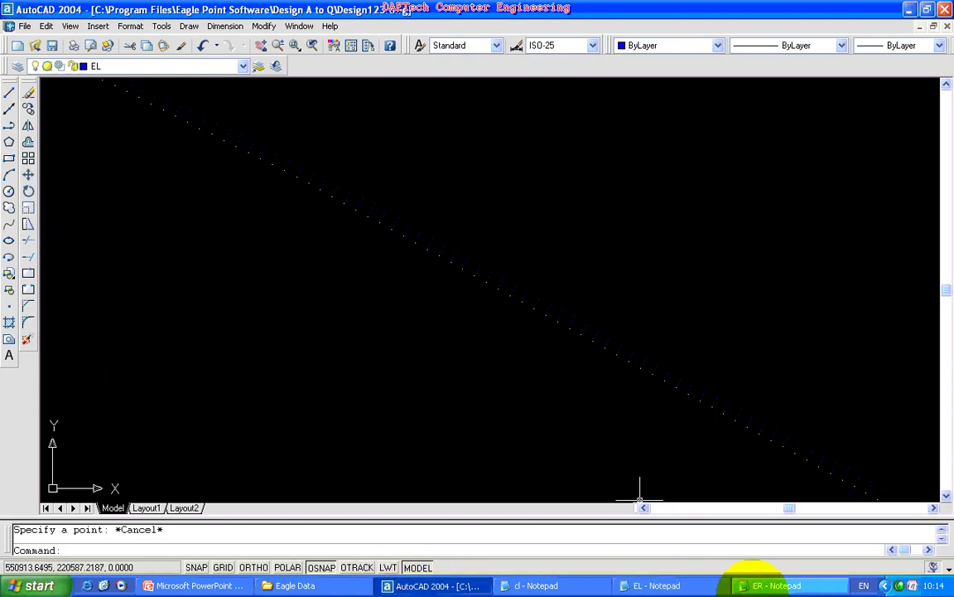
left_click(130, 26)
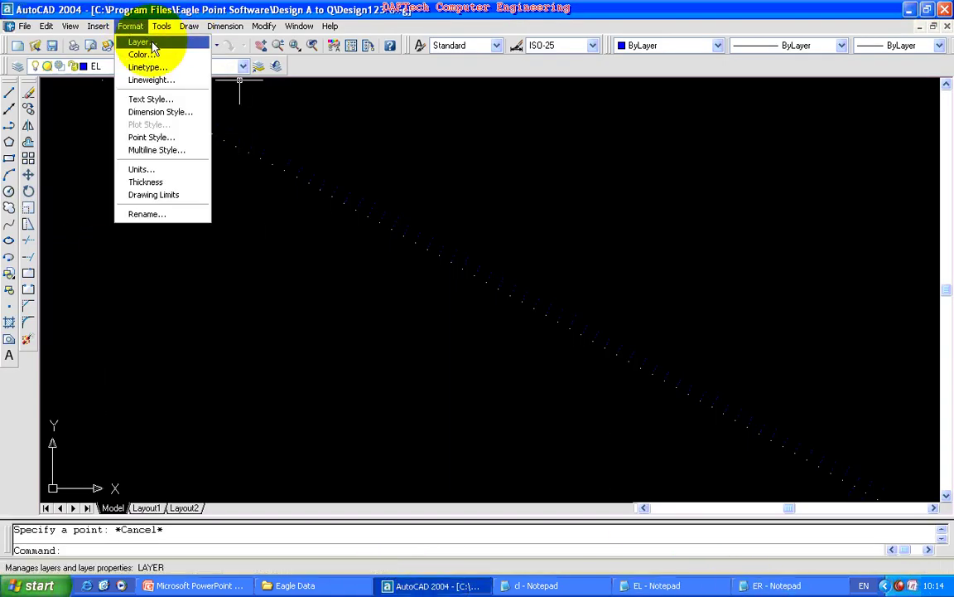
left_click(141, 41)
left_click(125, 234)
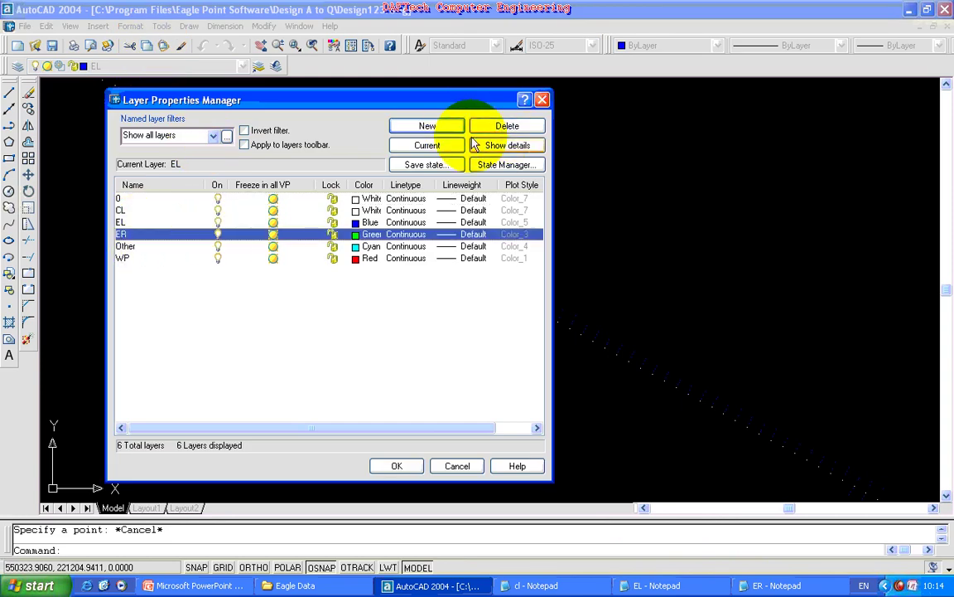
left_click(437, 147)
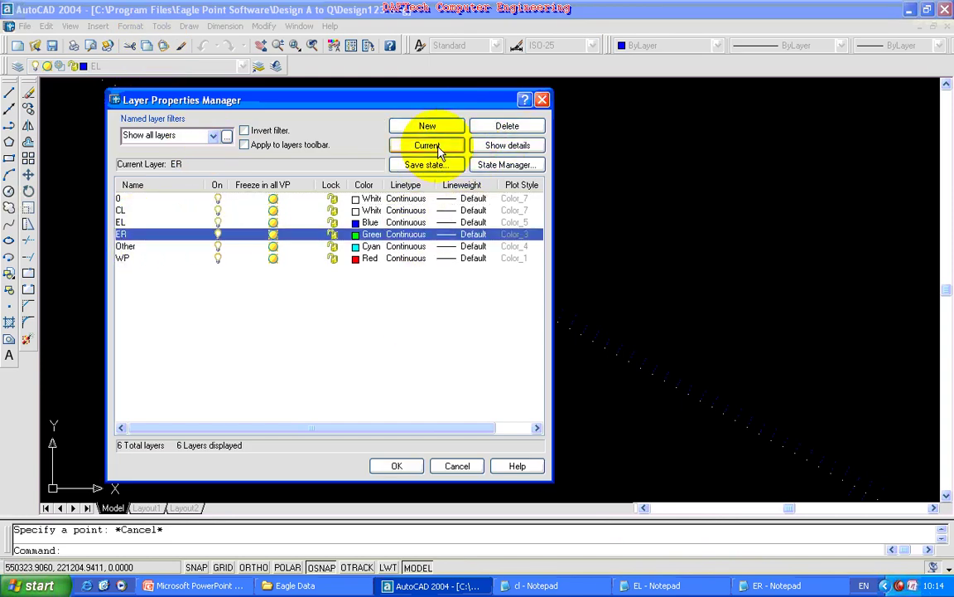
left_click(397, 465)
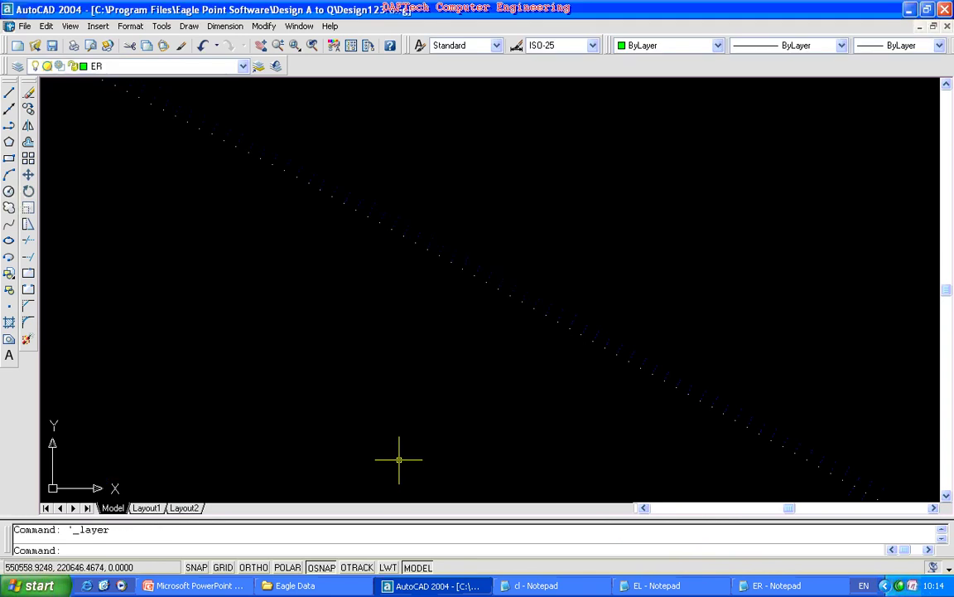
Paste the copied ER coordinates into the Point command to plot them on the ER layer.
left_click(10, 310)
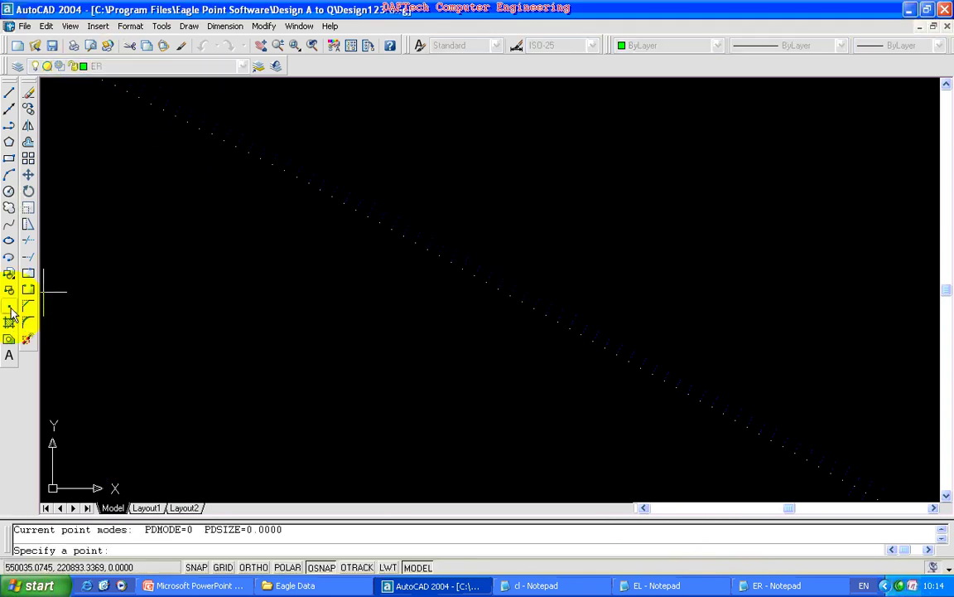
right_click(118, 551)
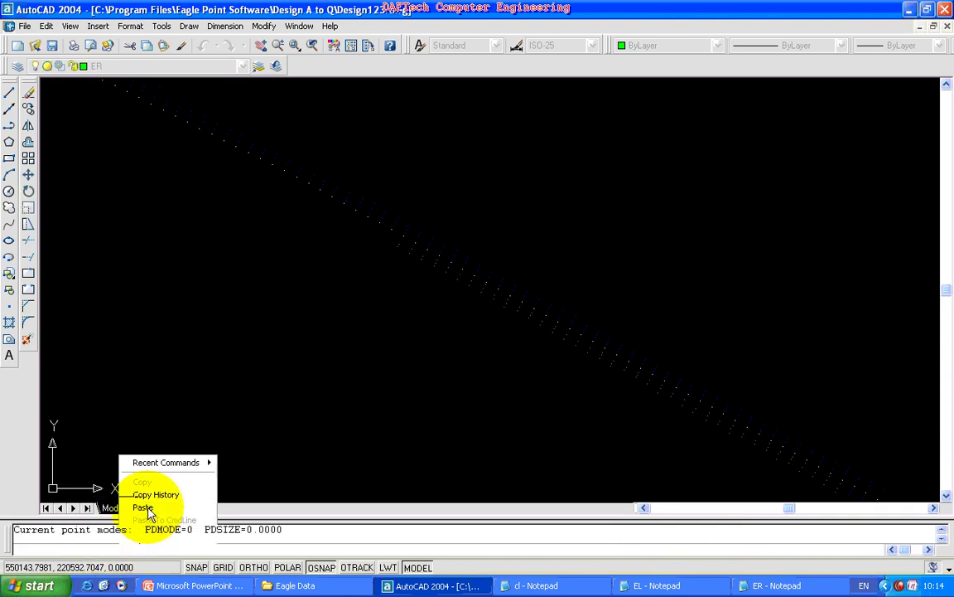
left_click(147, 508)
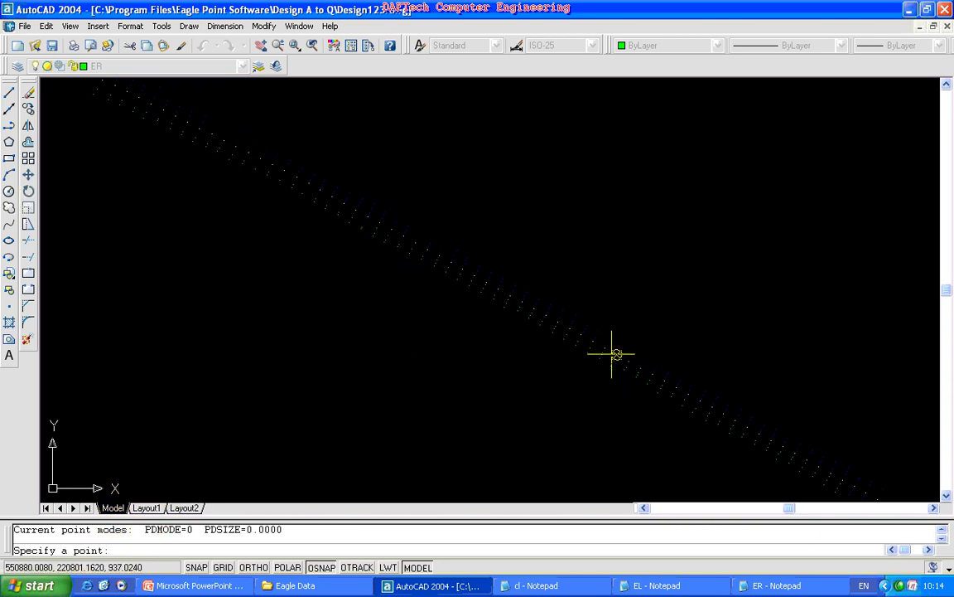
key("Escape")
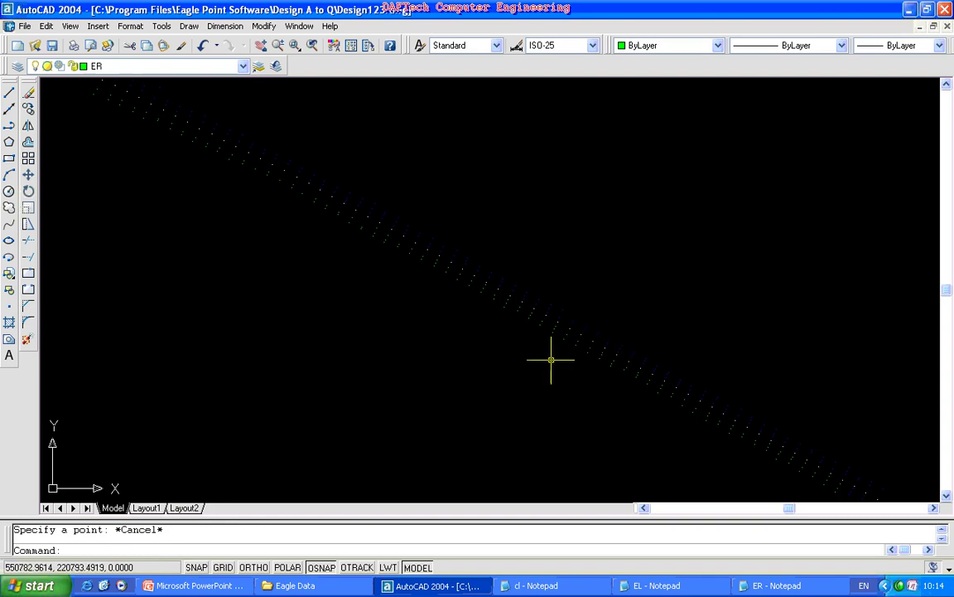
Return to the Eagle Data folder and open the wp CSV file in Notepad.
left_click(338, 586)
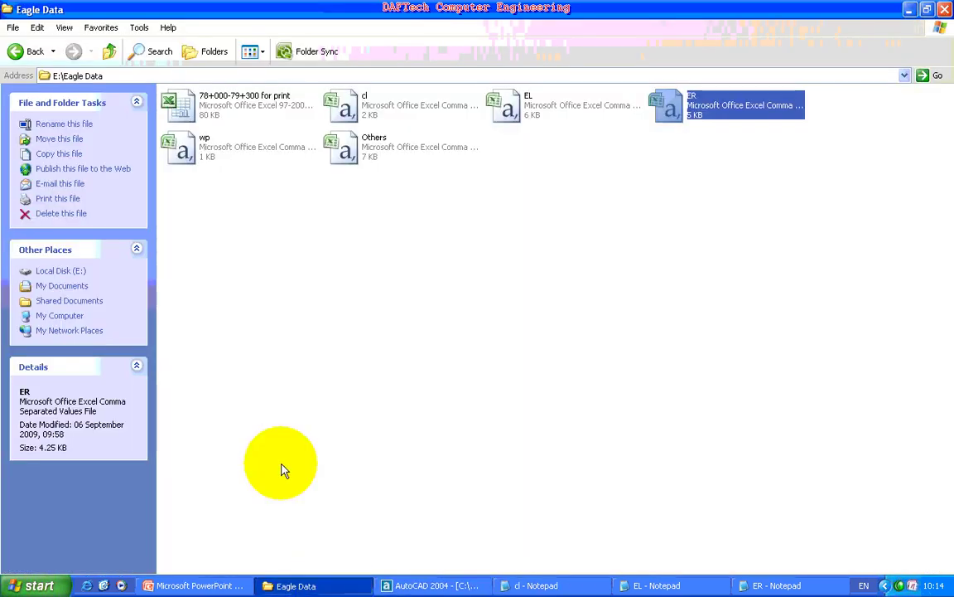
right_click(185, 154)
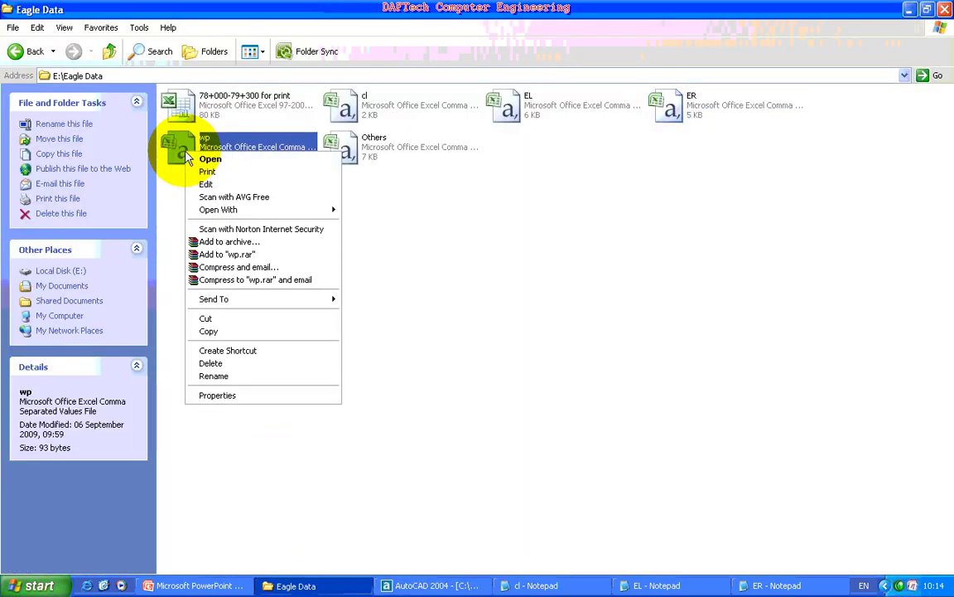
mouse_move(239, 209)
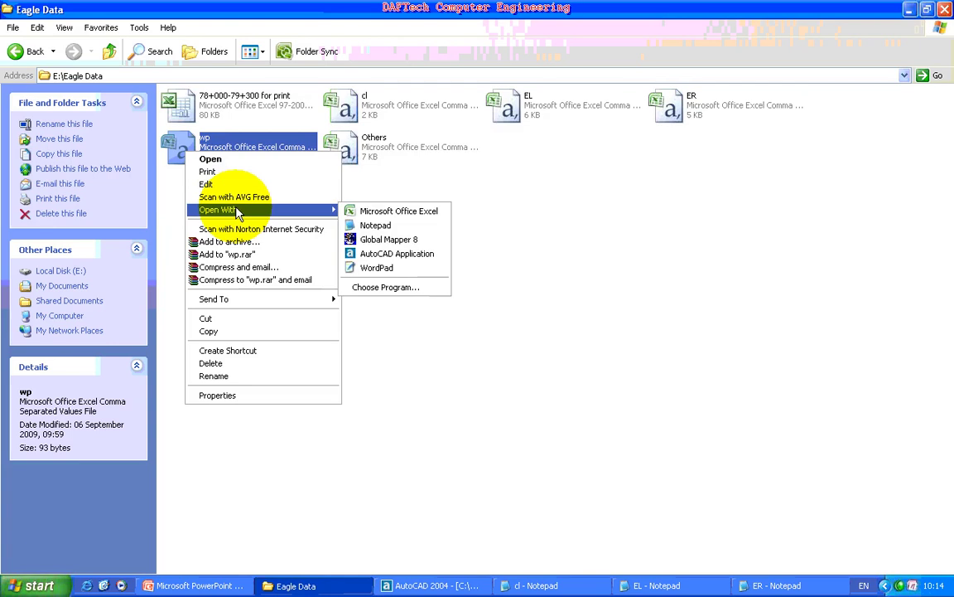
left_click(383, 224)
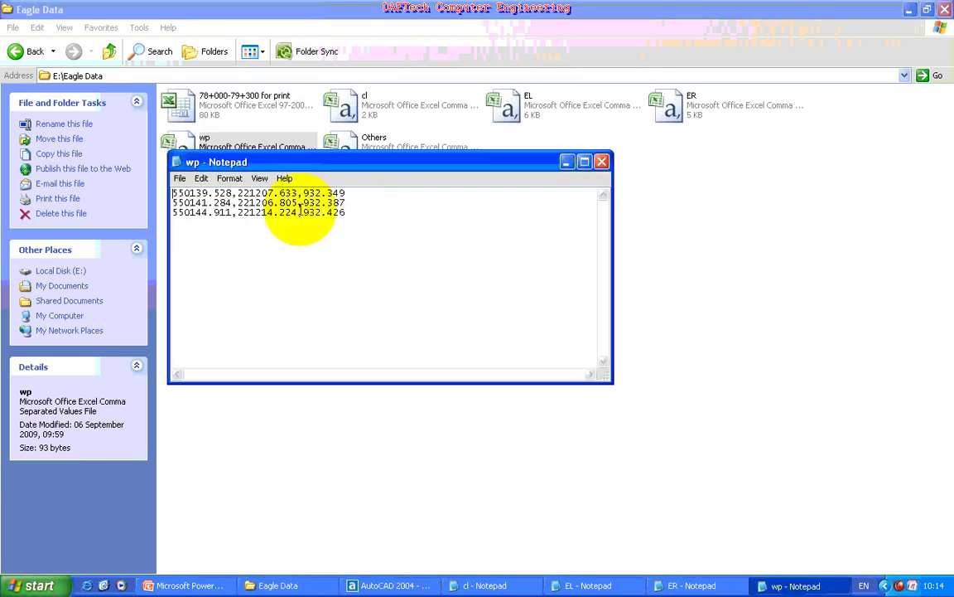
Select and copy all coordinate lines of the wp file.
left_click(201, 178)
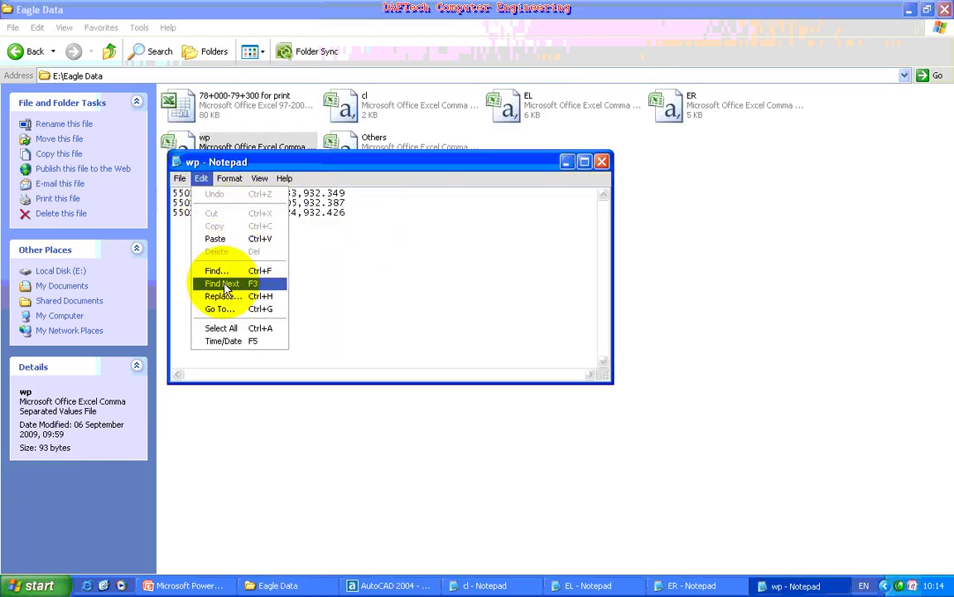
left_click(221, 327)
left_click(201, 178)
left_click(220, 225)
Switch to AutoCAD and make WP the current layer of the drawing.
left_click(384, 587)
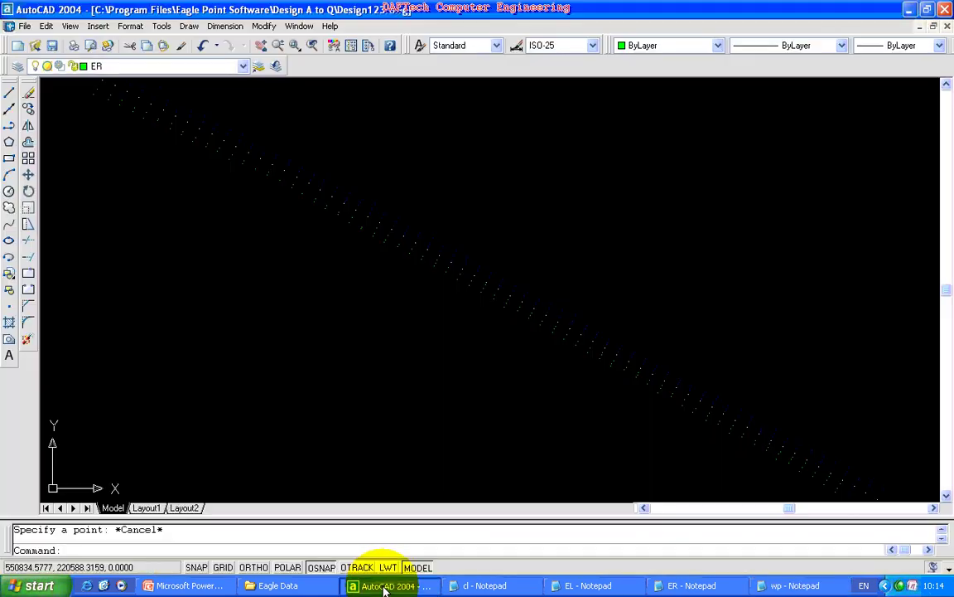
left_click(132, 27)
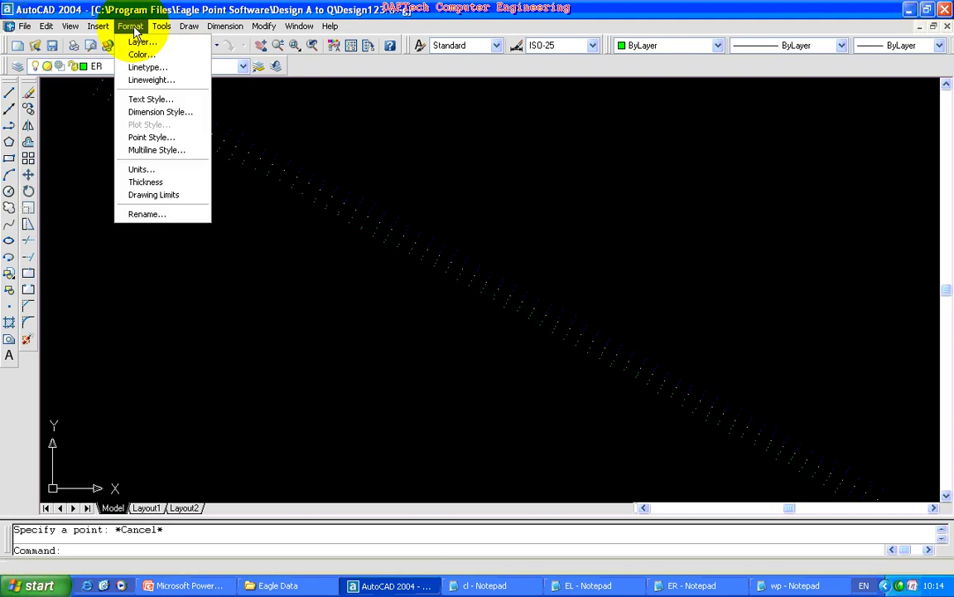
left_click(132, 39)
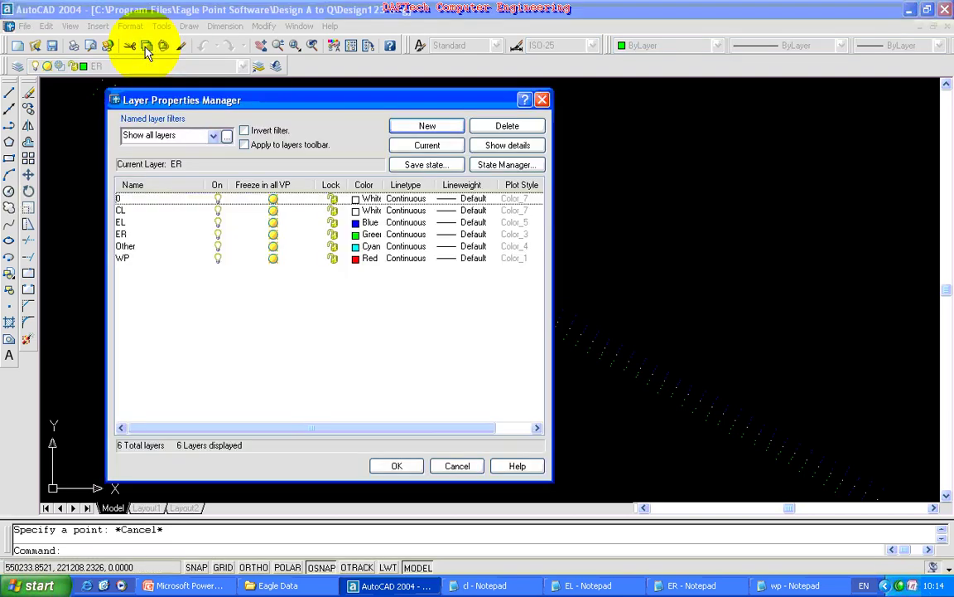
left_click(126, 258)
left_click(427, 145)
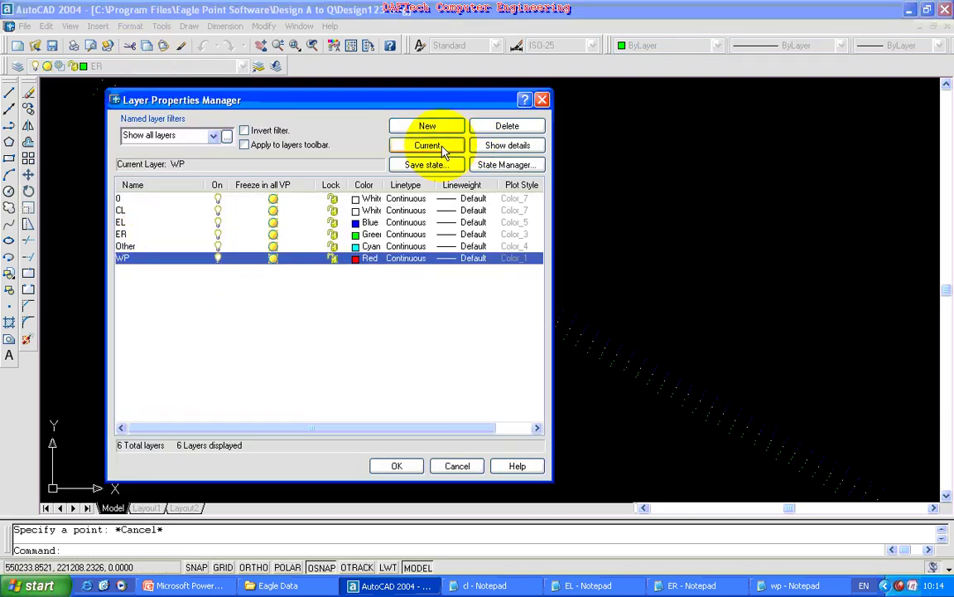
left_click(397, 465)
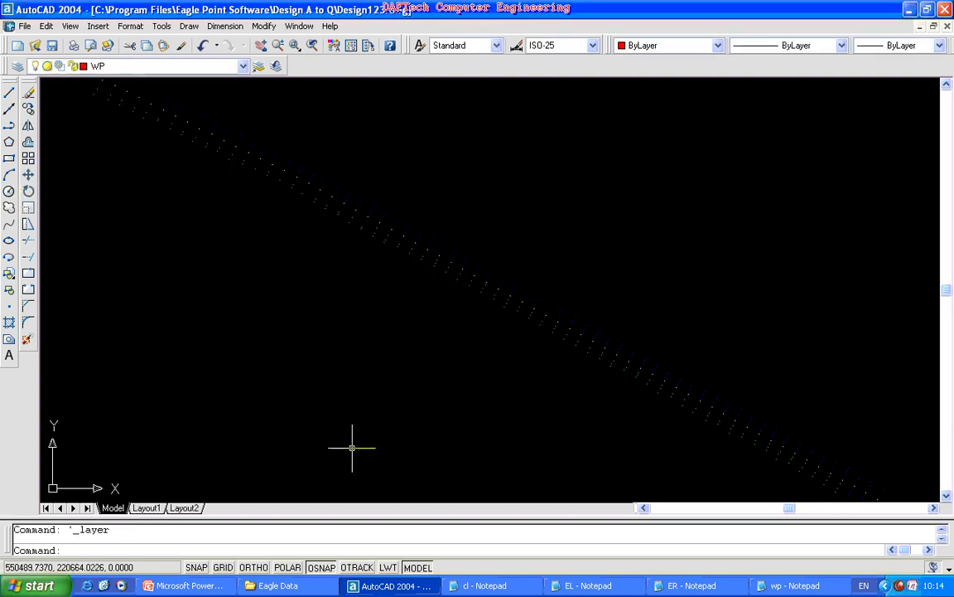
Paste the copied wp coordinates into the Point command to plot them on the WP layer.
left_click(8, 308)
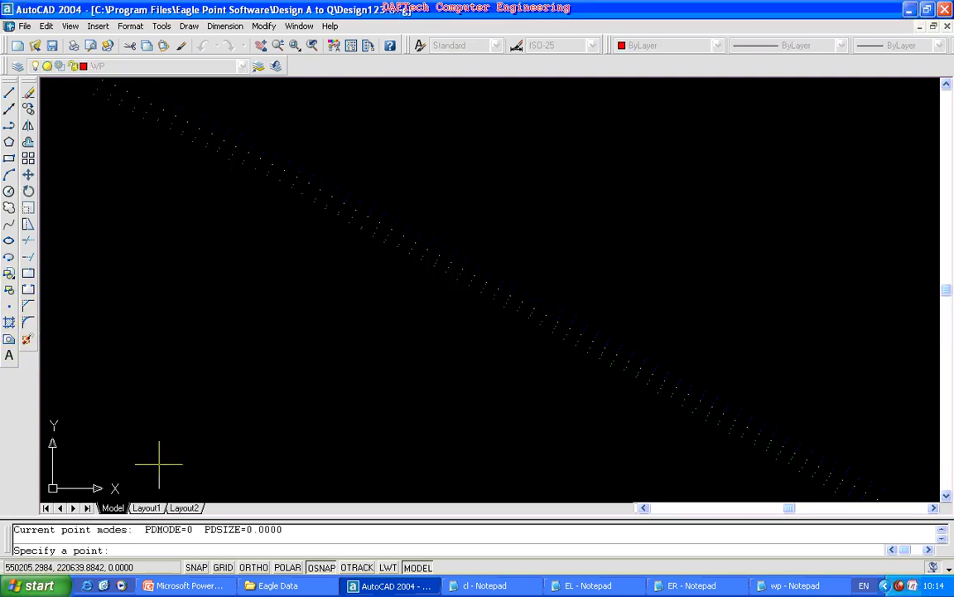
right_click(143, 551)
left_click(188, 513)
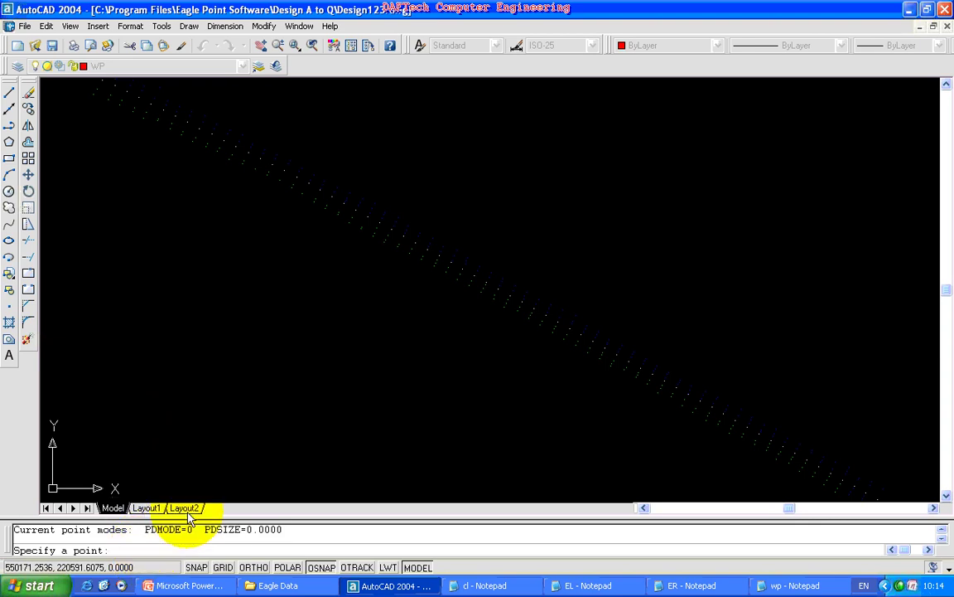
End the Point command and pan the drawing to examine the plotted WP points at the northwest end of the road.
left_click(260, 45)
left_click(244, 118)
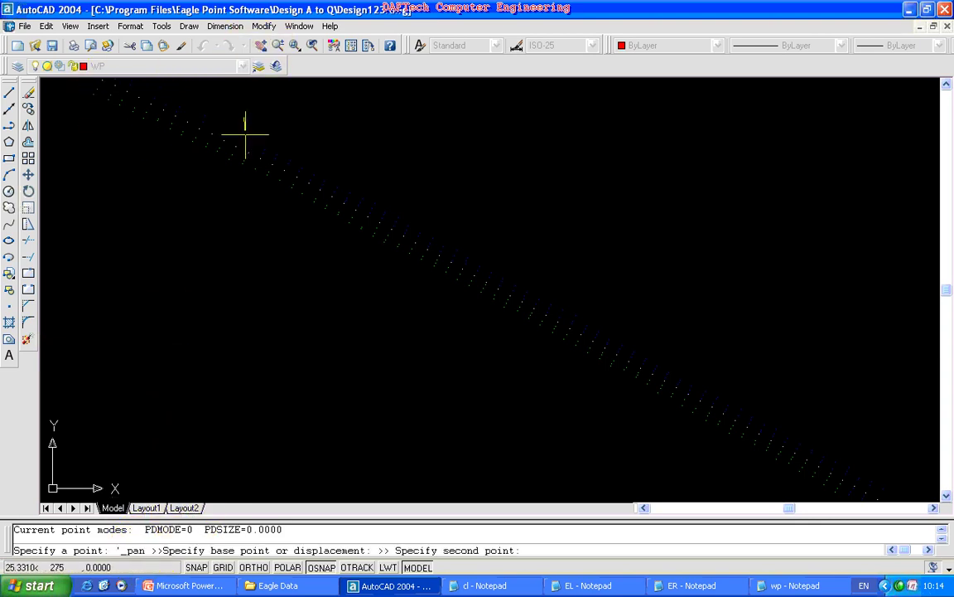
left_click(270, 66)
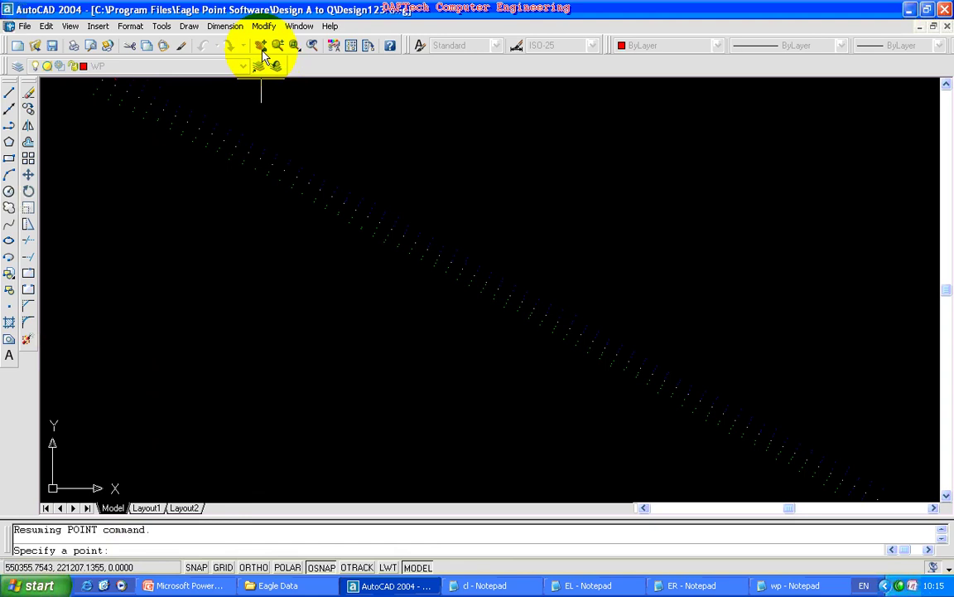
key("Escape")
left_click(261, 48)
left_click_drag(254, 128, 266, 162)
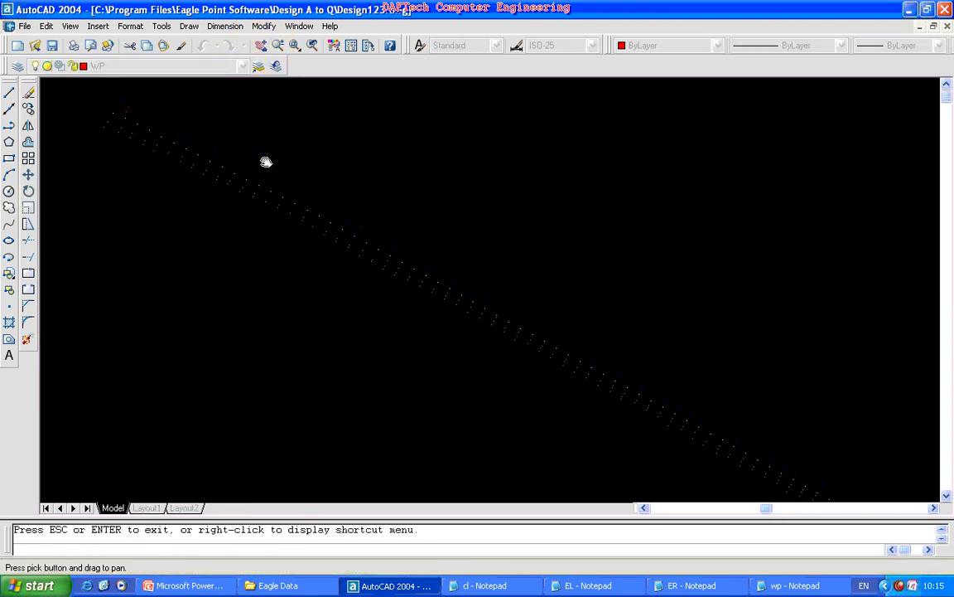
key("Escape")
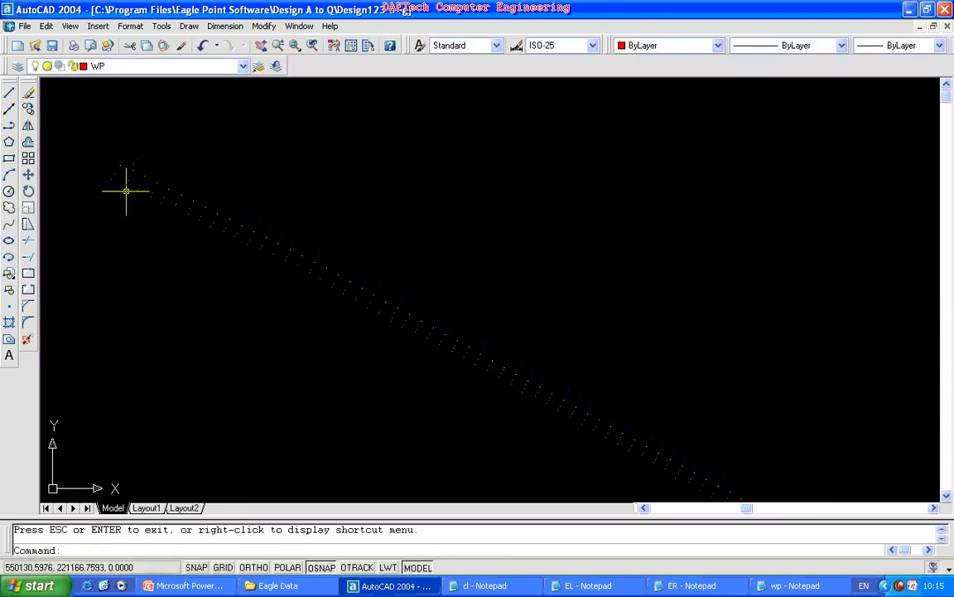
left_click(261, 47)
left_click_drag(328, 221, 308, 187)
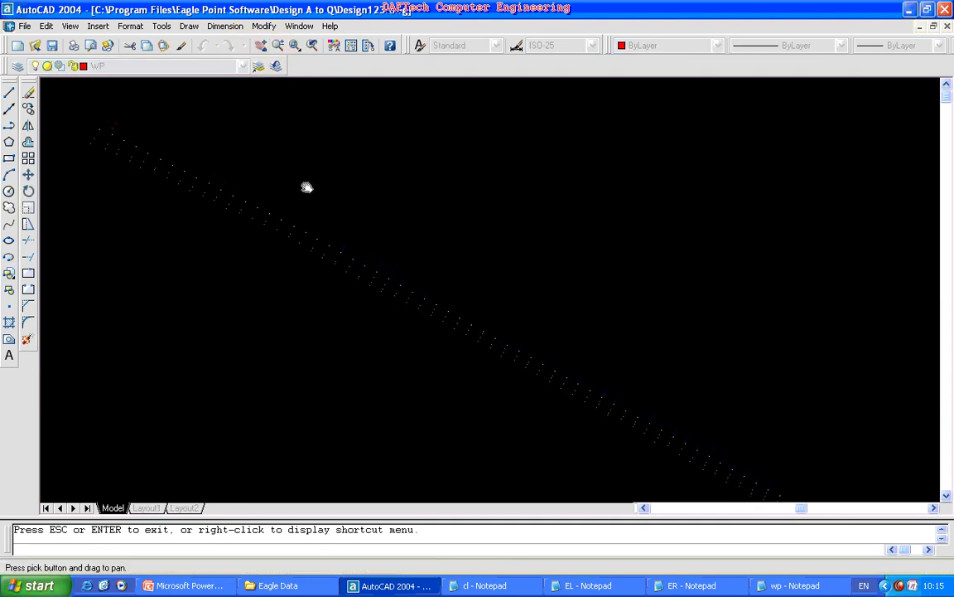
key("Escape")
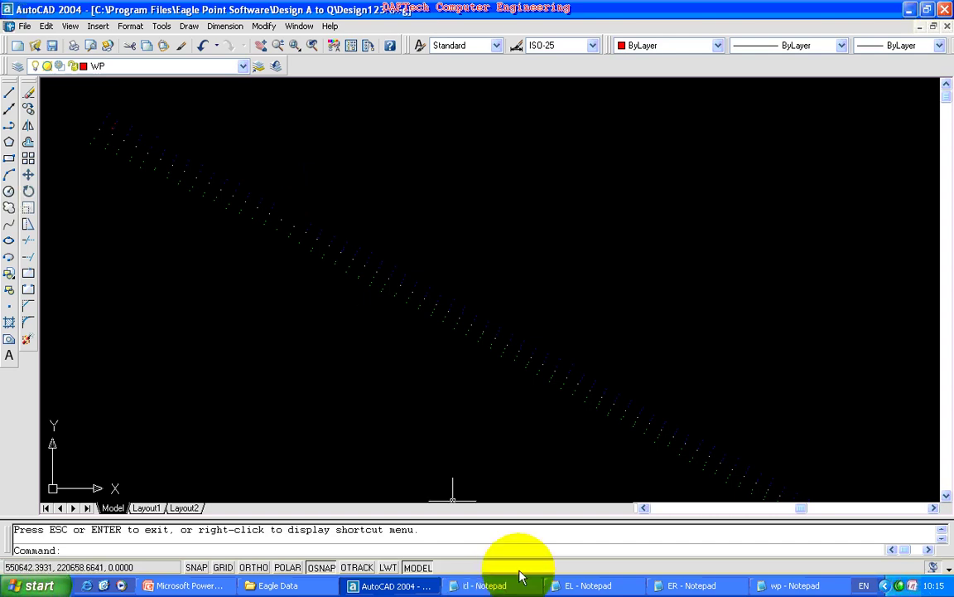
Switch to the Eagle Data folder and open the Others CSV file in Notepad.
left_click(278, 585)
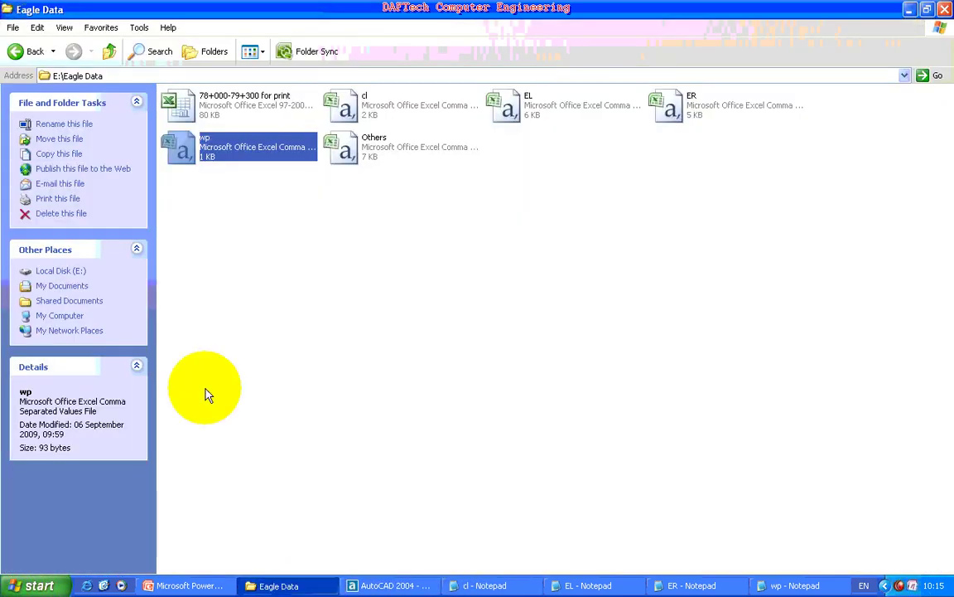
left_click(351, 160)
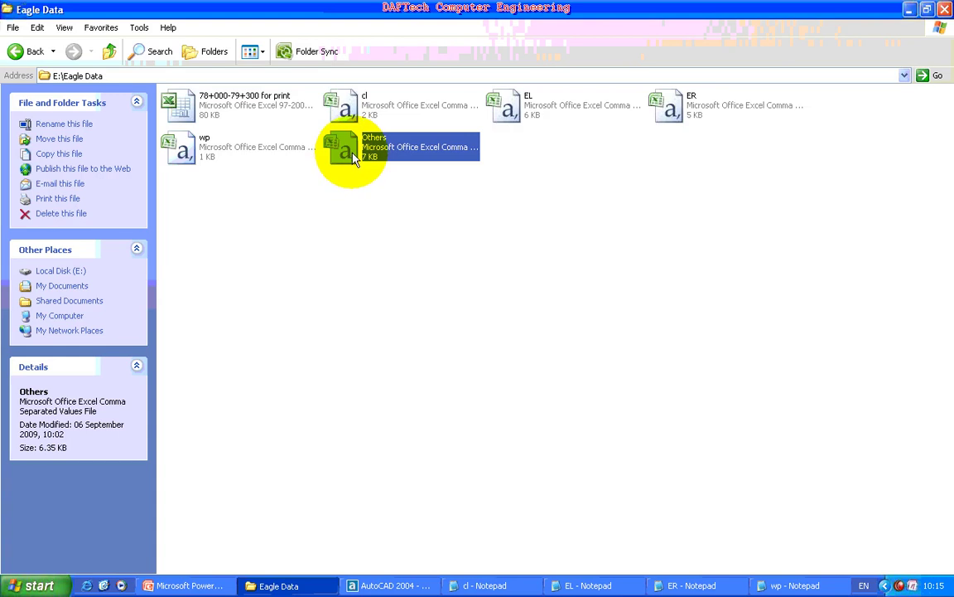
right_click(353, 154)
mouse_move(394, 211)
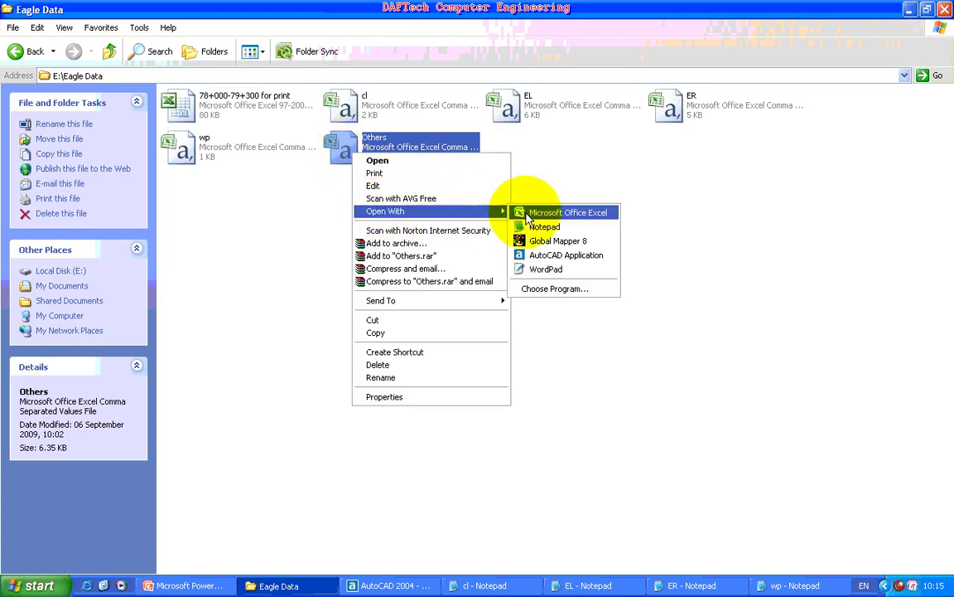
left_click(542, 227)
Select and copy all coordinate lines of the Others file.
left_click(201, 178)
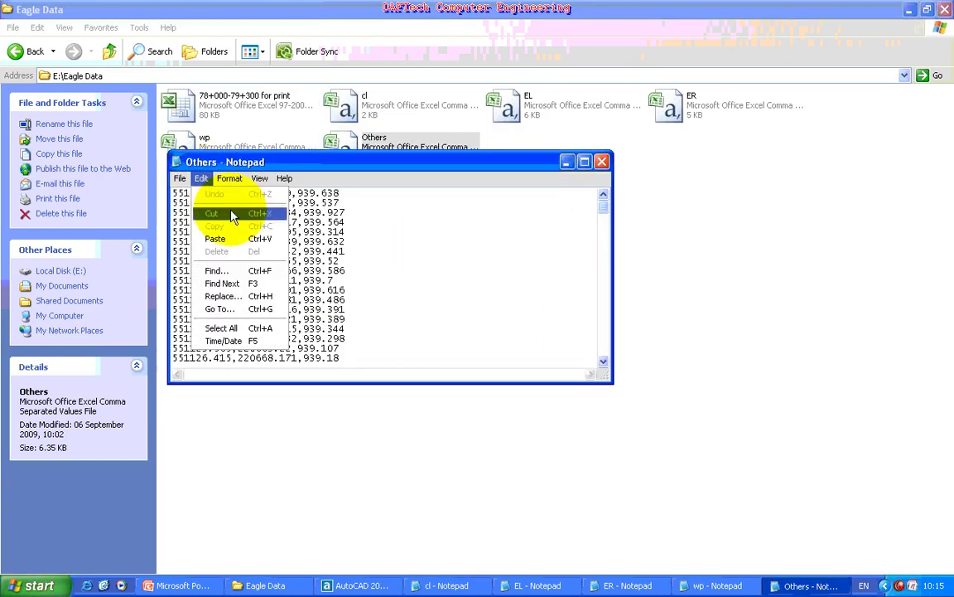
left_click(220, 328)
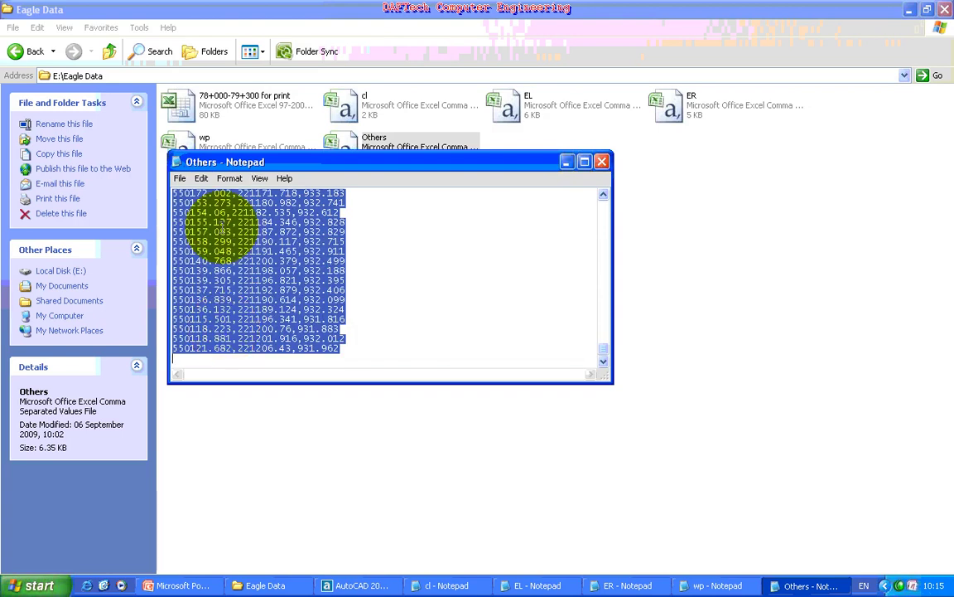
left_click(203, 179)
left_click(211, 223)
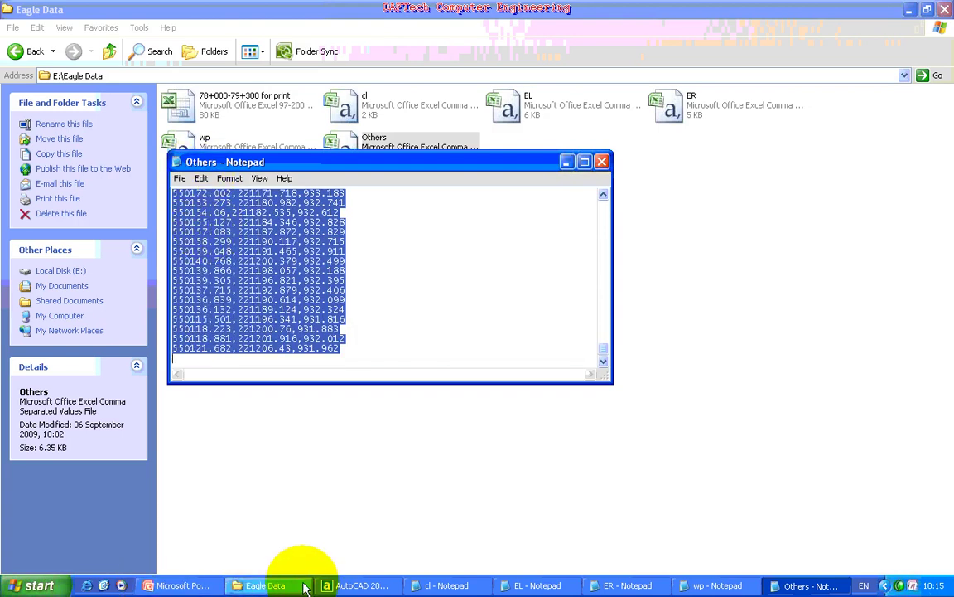
Switch to AutoCAD and make Other the current layer of the drawing.
left_click(341, 586)
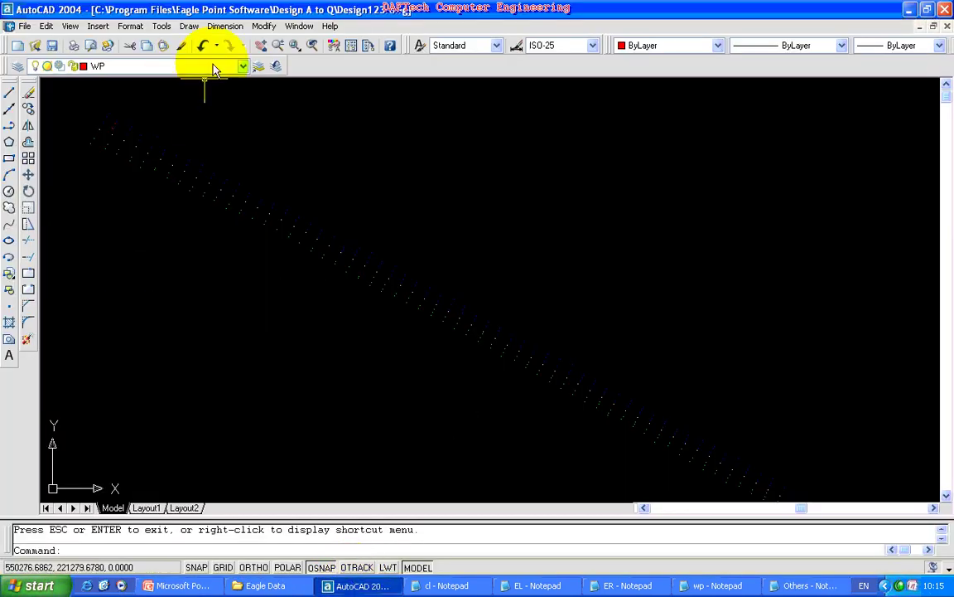
left_click(130, 26)
left_click(144, 40)
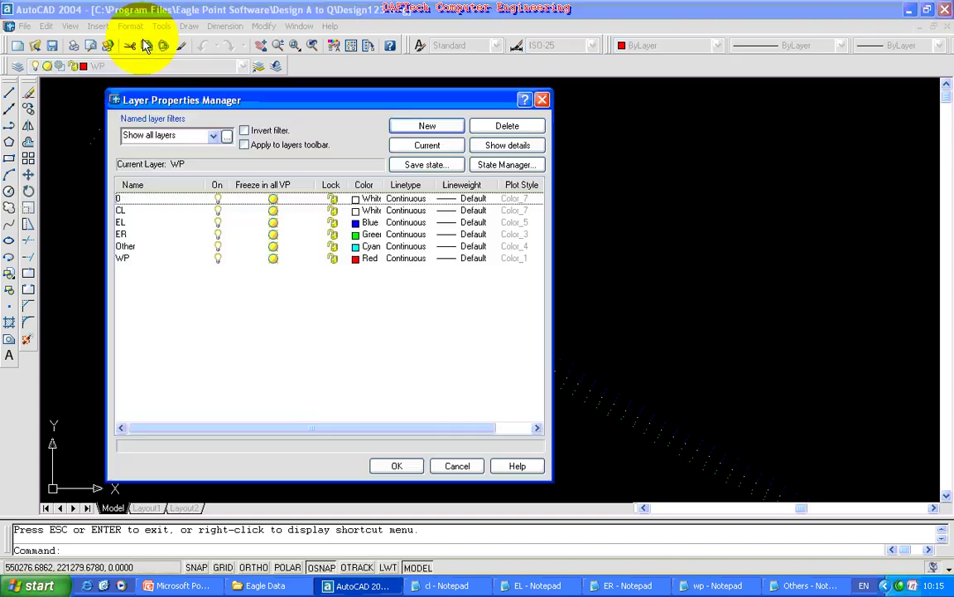
left_click(126, 246)
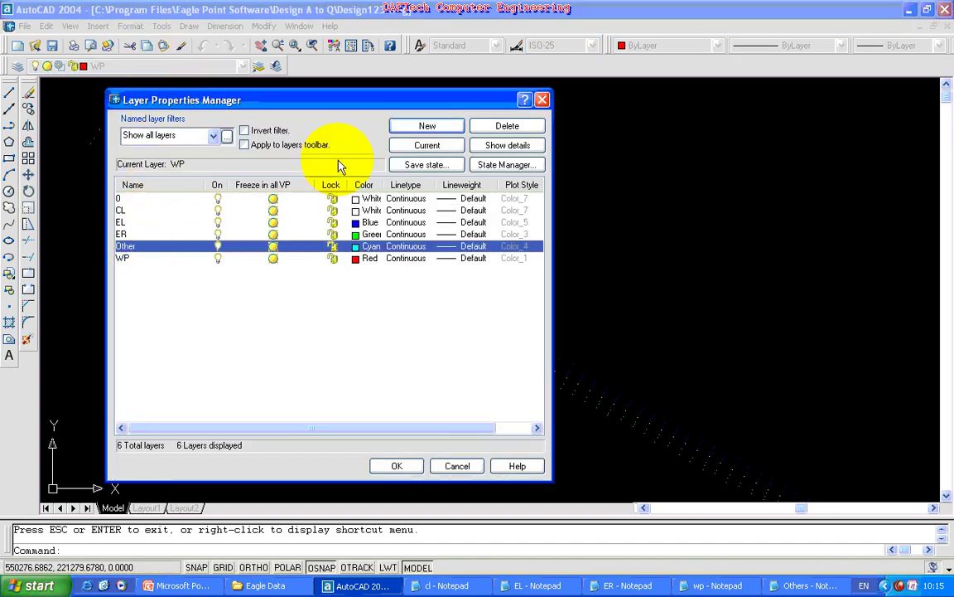
left_click(408, 145)
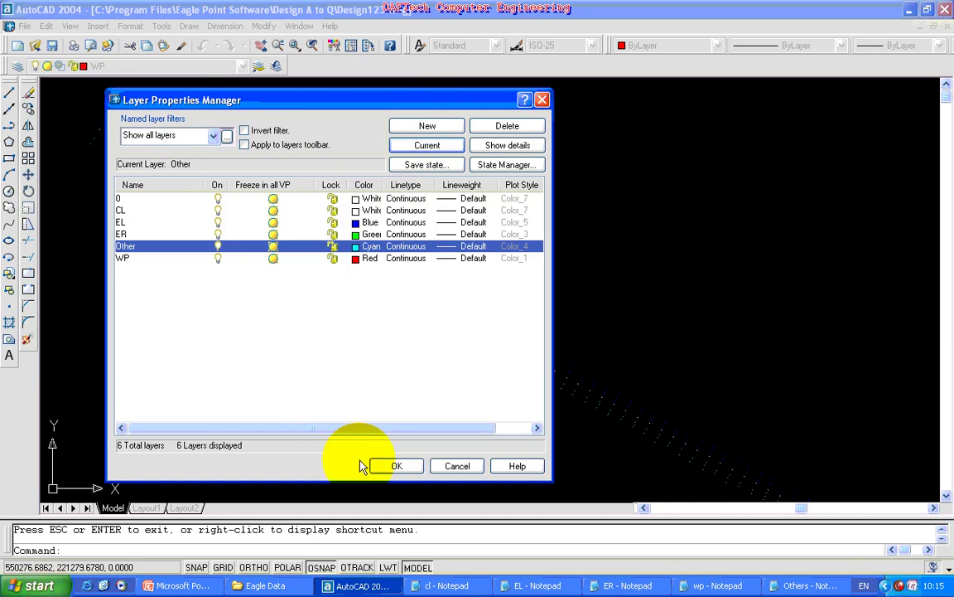
left_click(393, 466)
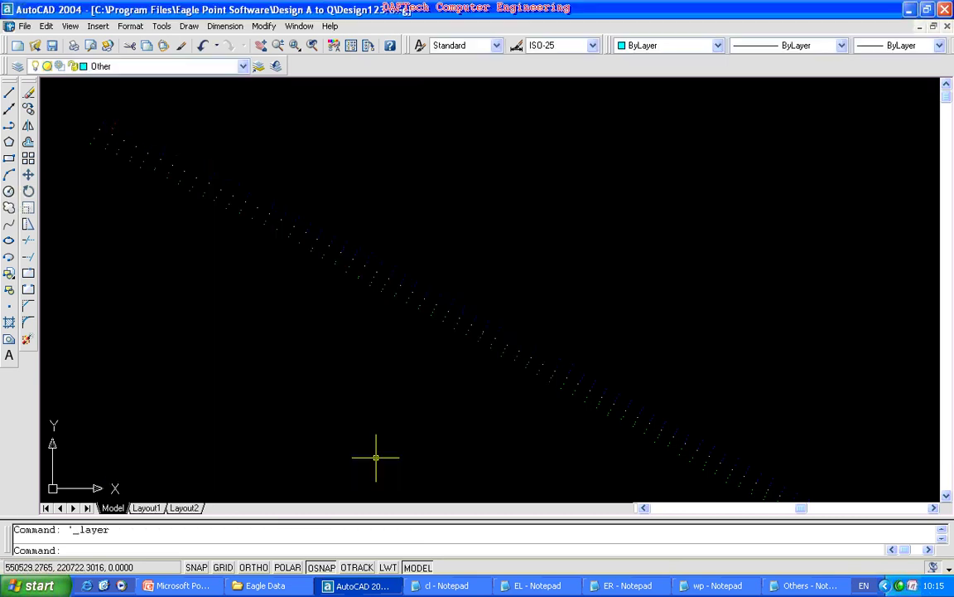
Plot the copied Others coordinates on the Other layer with the Point command and save the drawing.
left_click(9, 306)
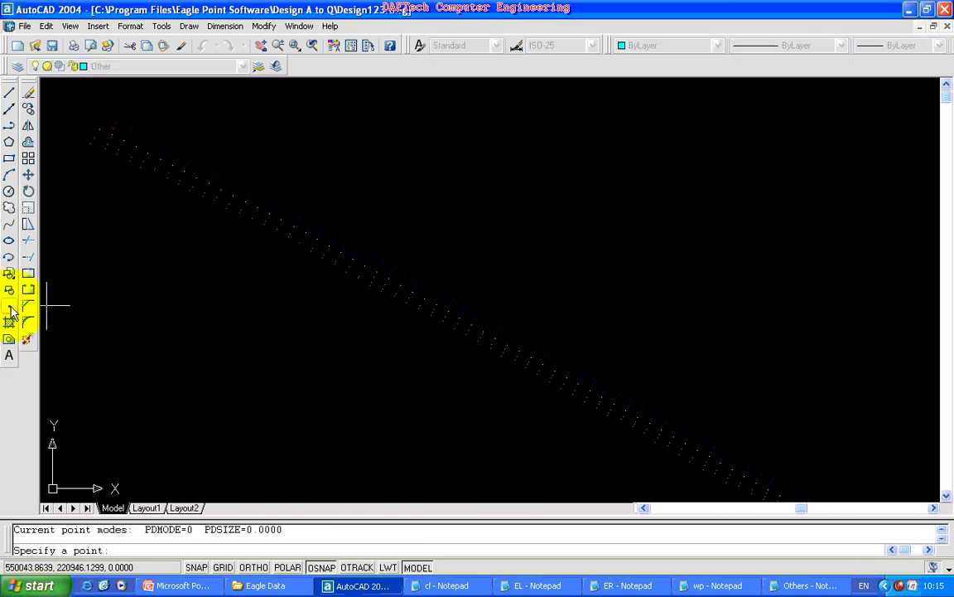
right_click(137, 553)
left_click(180, 518)
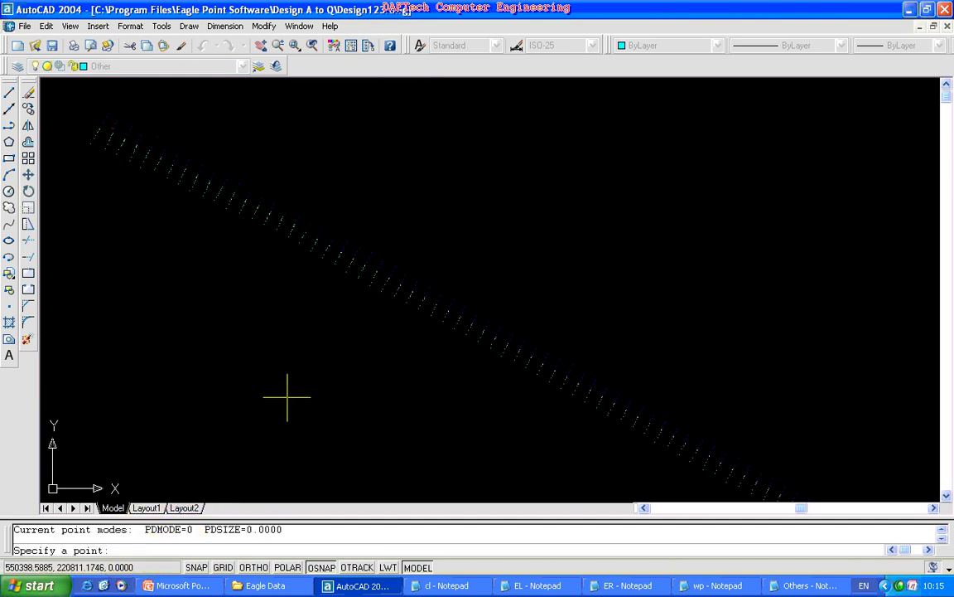
key("Escape")
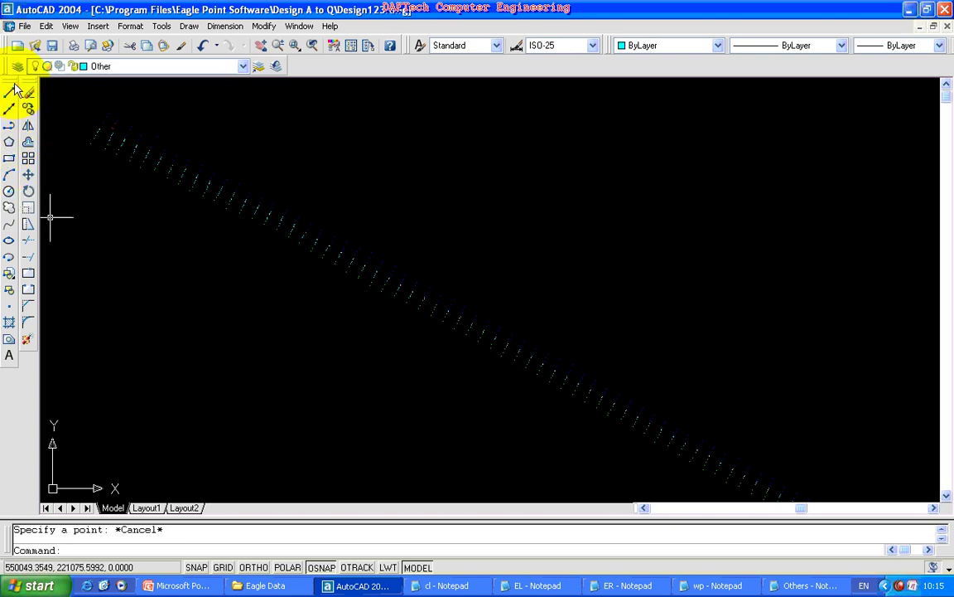
left_click(52, 47)
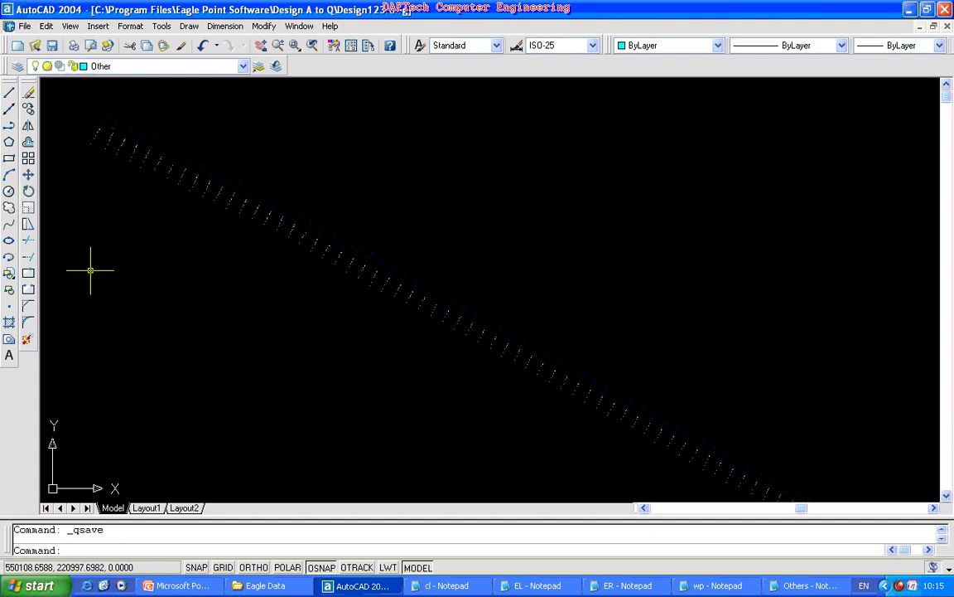
Close the Others and wp text files, exit AutoCAD and clear the Eagle Data folder window from the desktop.
left_click(804, 586)
right_click(816, 587)
left_click(808, 578)
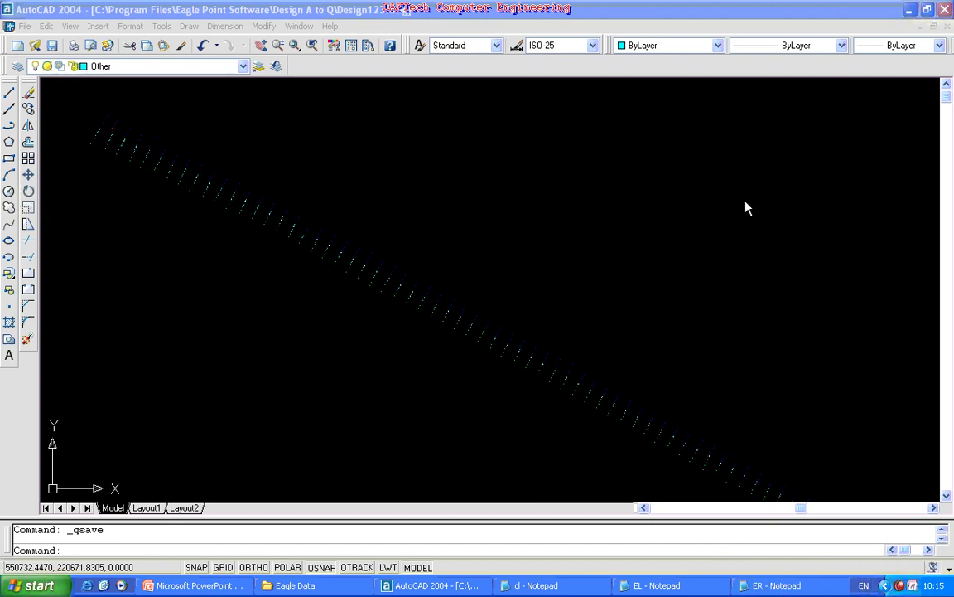
left_click(910, 10)
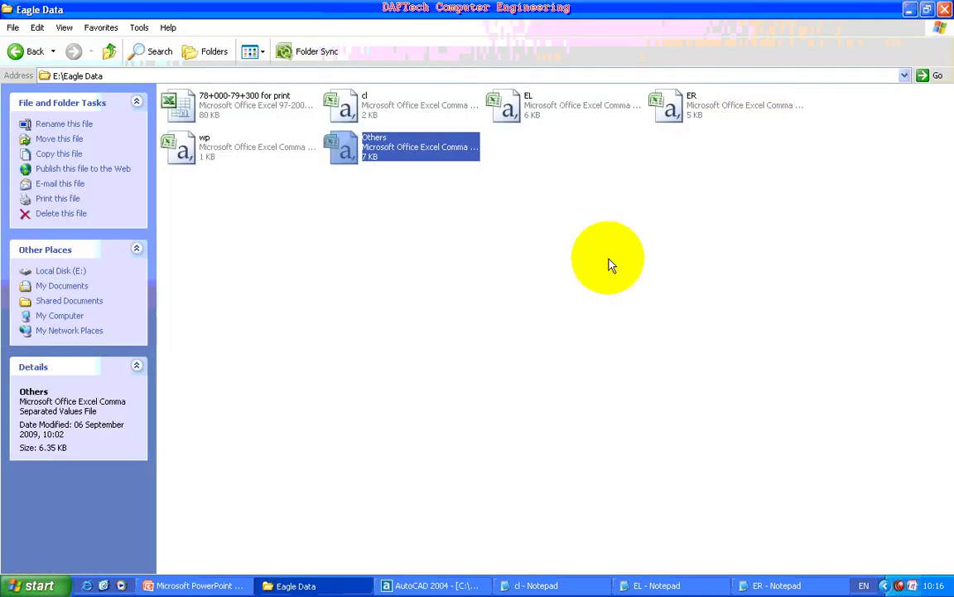
left_click(415, 584)
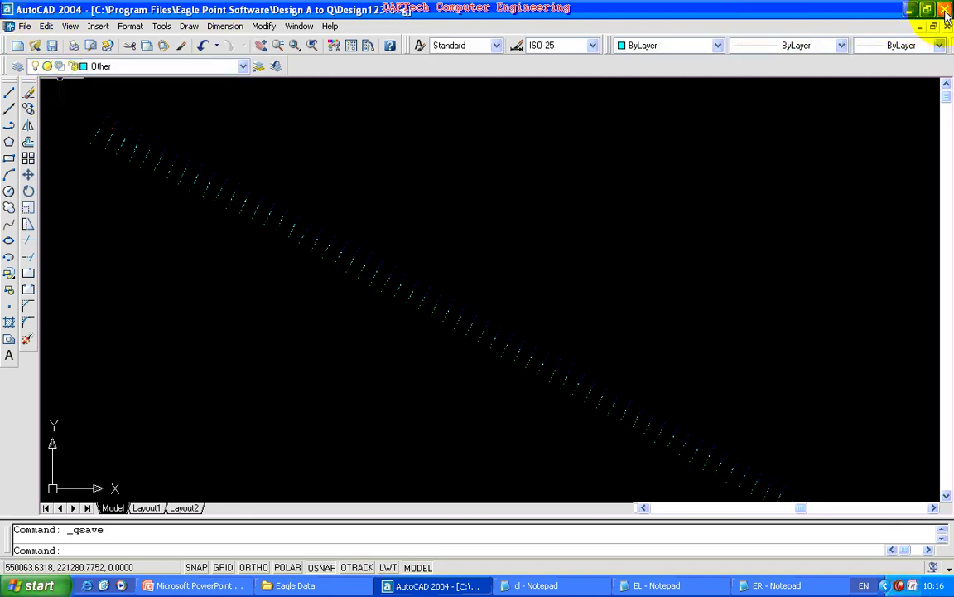
left_click(911, 12)
left_click(911, 11)
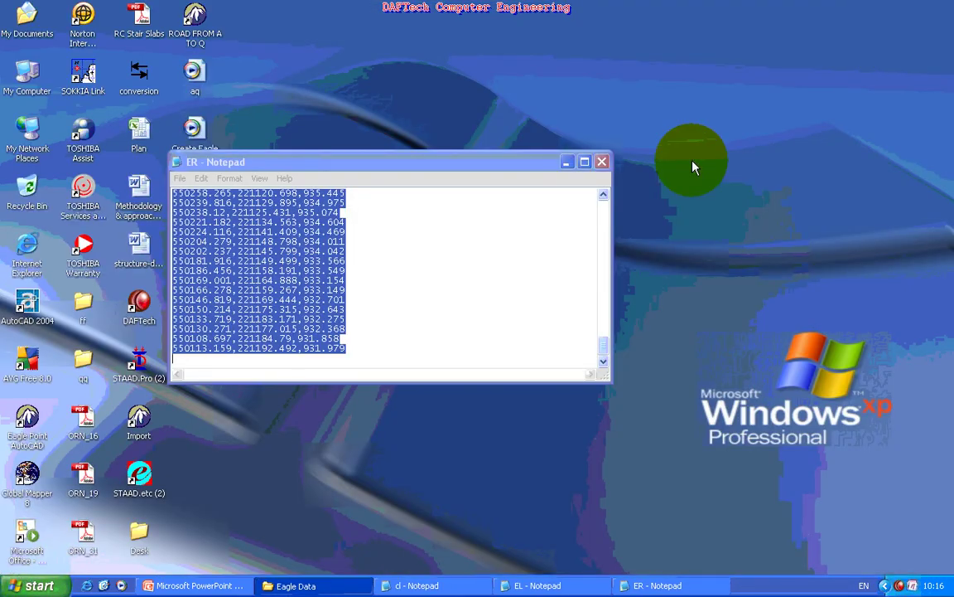
Close the remaining ER, EL and cl text files and the Eagle Data folder window.
left_click(566, 162)
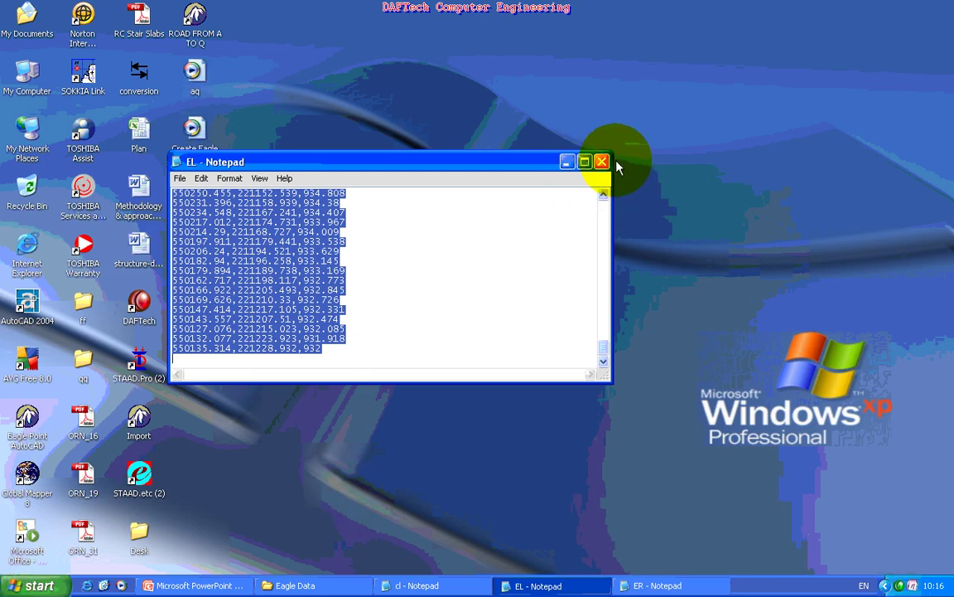
left_click(602, 161)
left_click(602, 161)
right_click(418, 581)
left_click(435, 572)
right_click(328, 587)
left_click(340, 571)
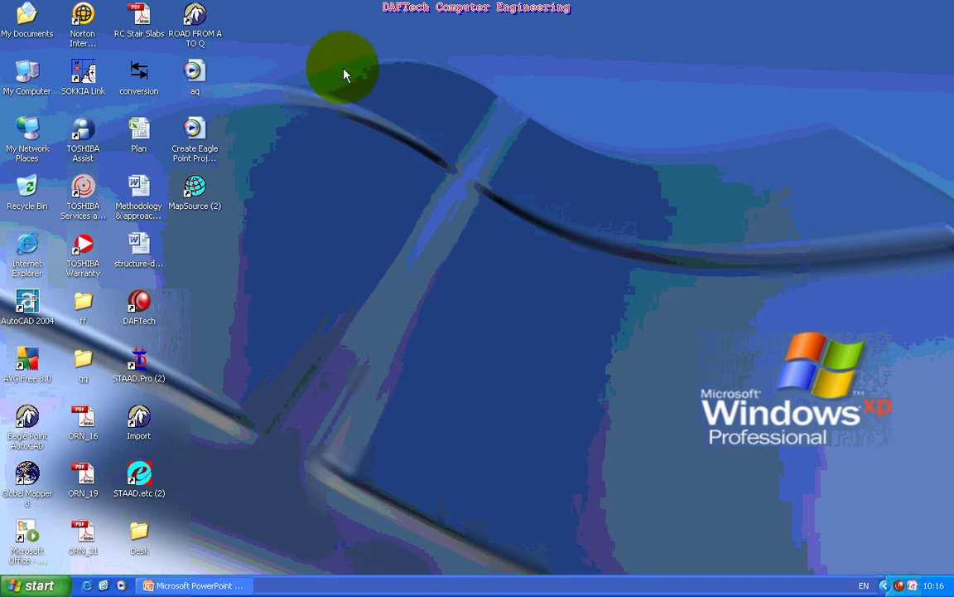
Launch Eagle Point and start a new Eagle Point Project with the description "Road From AtoQ".
double_click(28, 413)
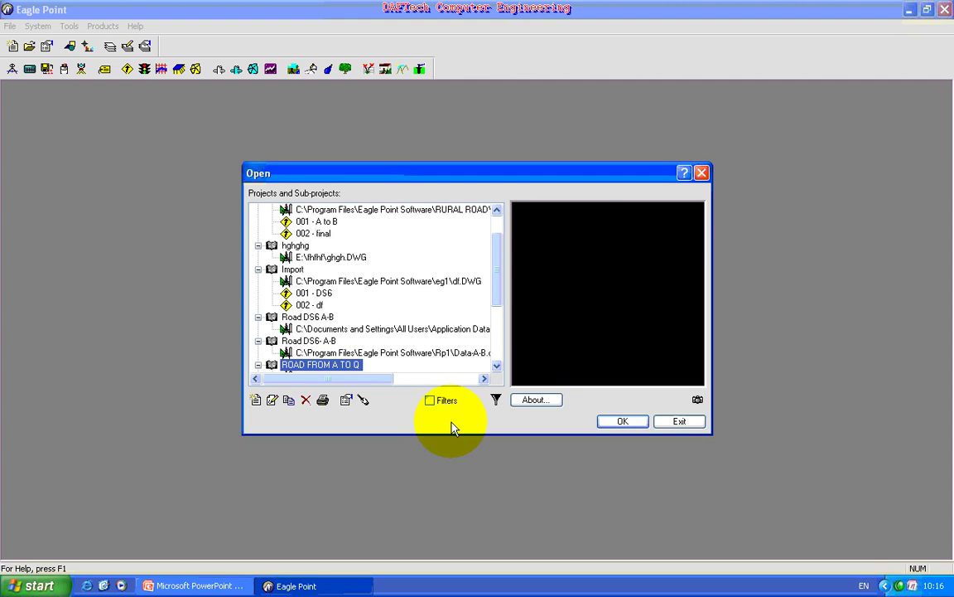
left_click(256, 401)
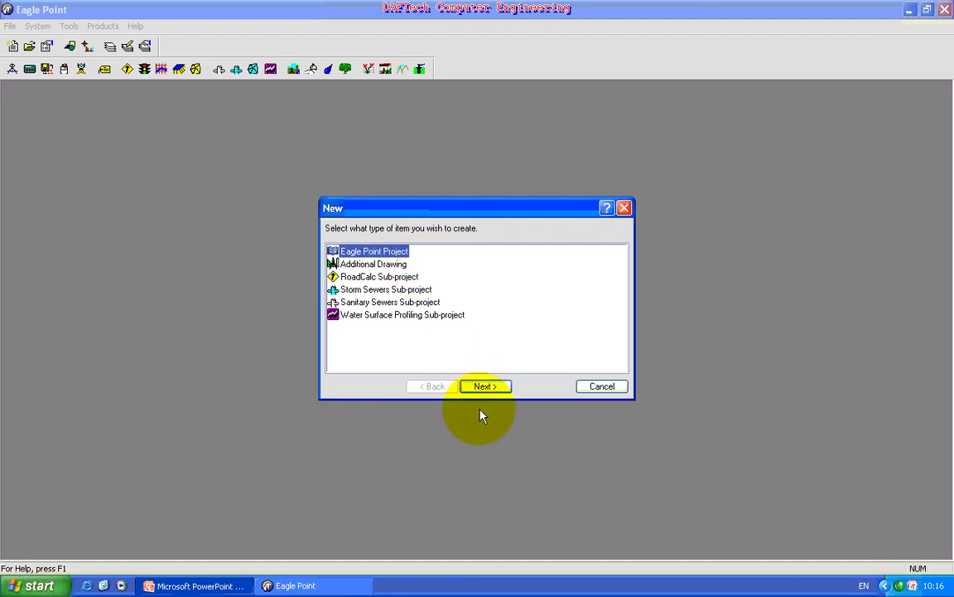
left_click(486, 386)
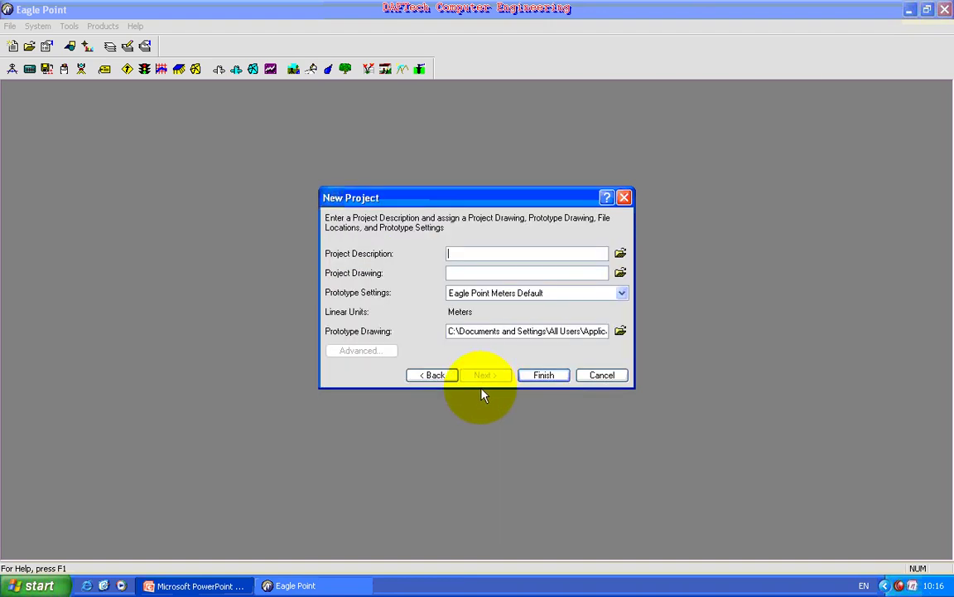
left_click(524, 255)
type("Road Fi")
type("om A")
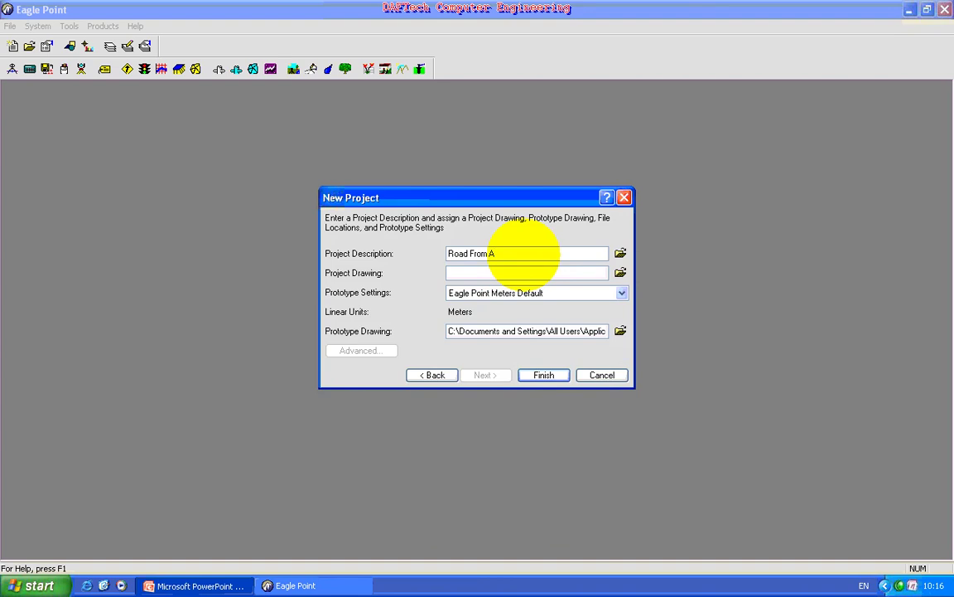
type("loQ")
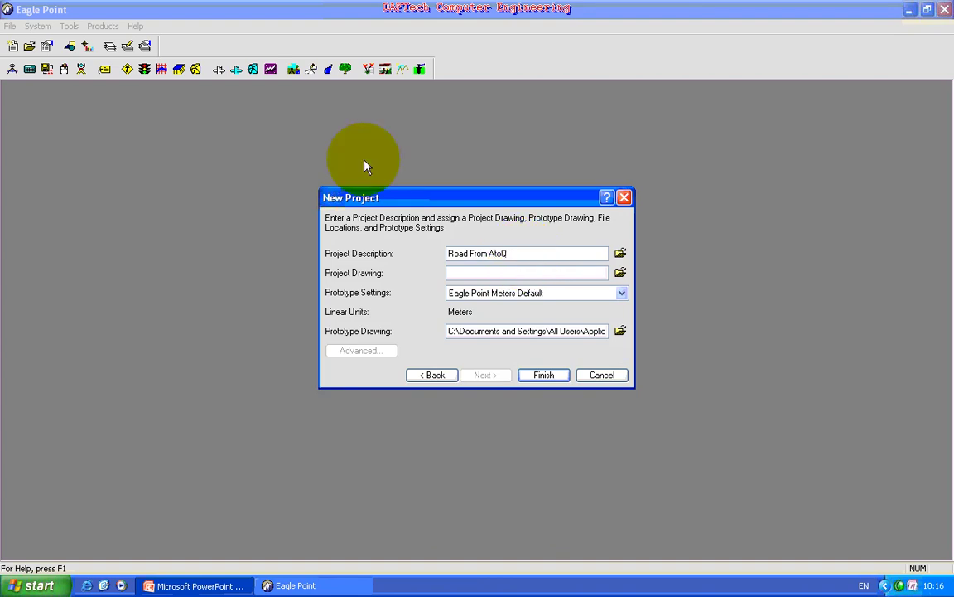
Browse for the project drawing in the Eagle Point Software folder under Program Files on drive C.
left_click(622, 276)
left_click_drag(504, 206, 663, 294)
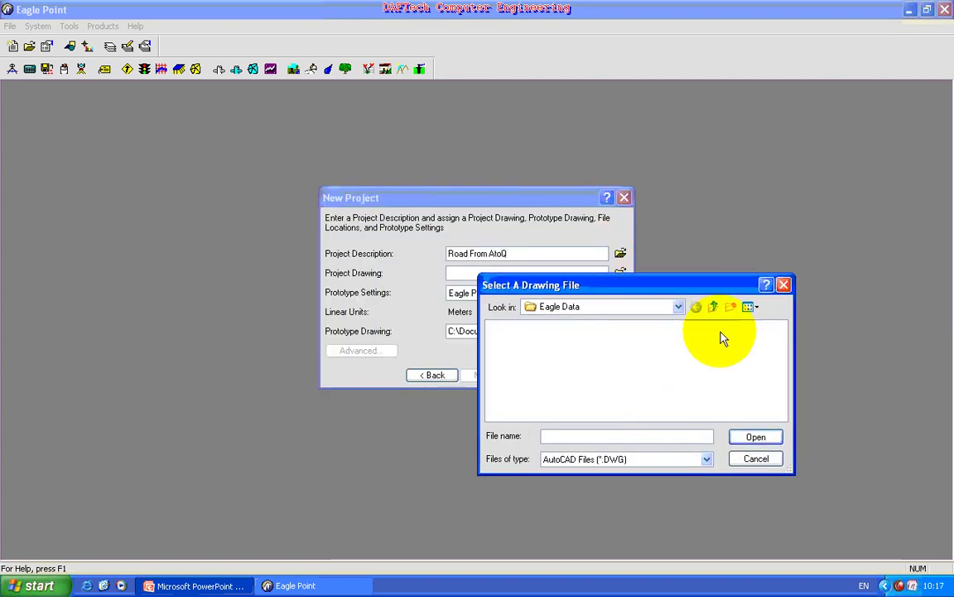
left_click(713, 307)
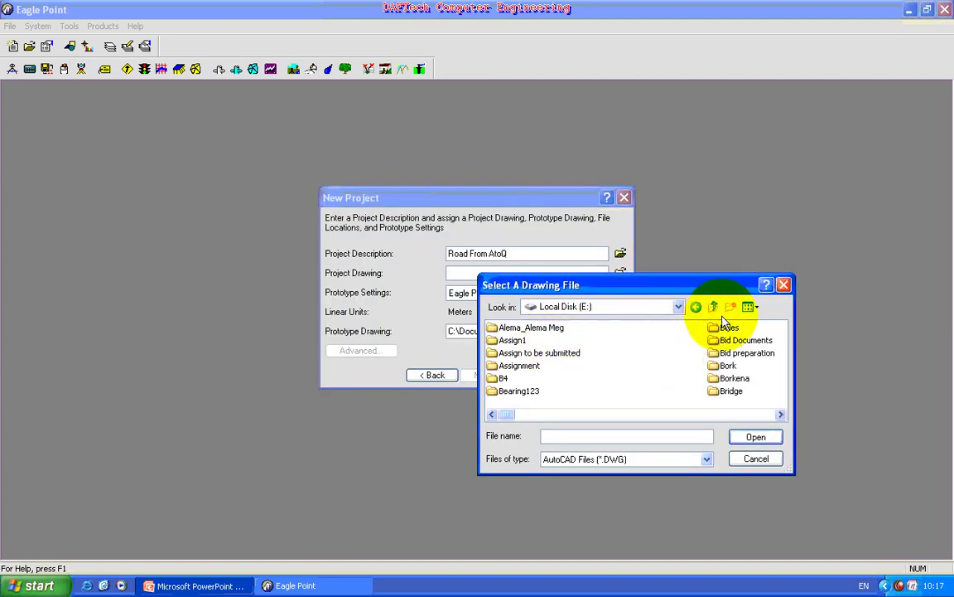
left_click(713, 308)
double_click(518, 327)
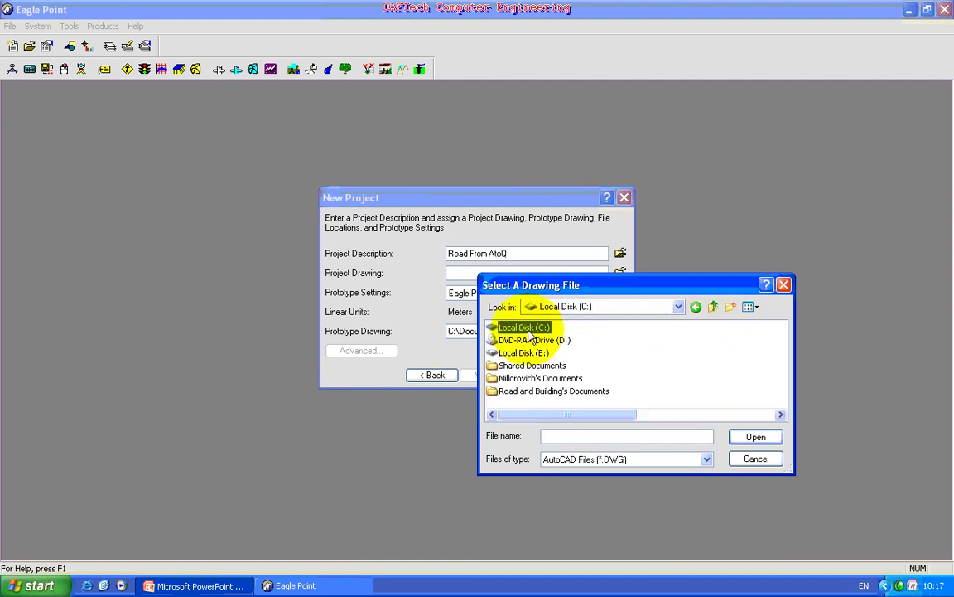
left_click(780, 414)
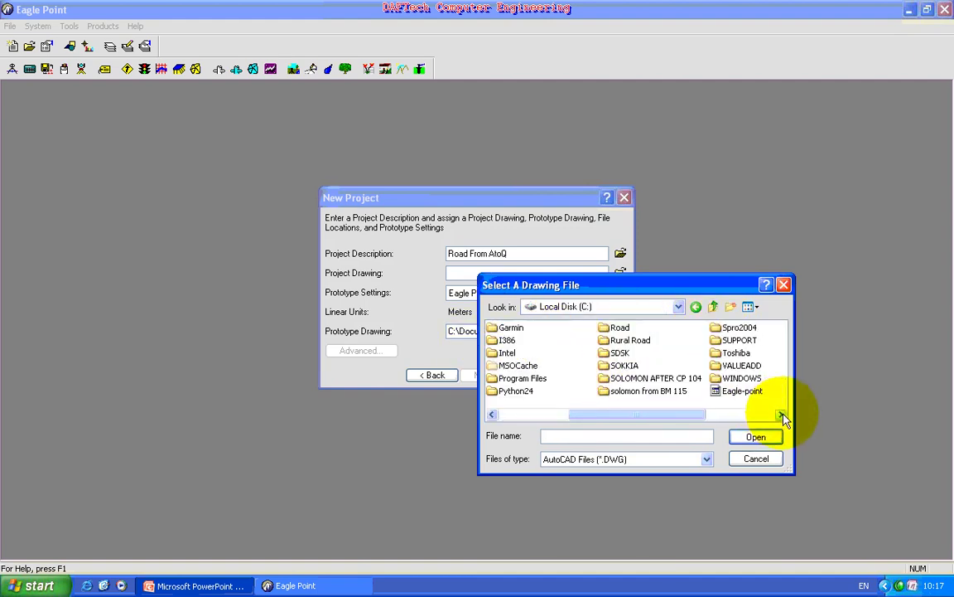
double_click(522, 379)
left_click(735, 390)
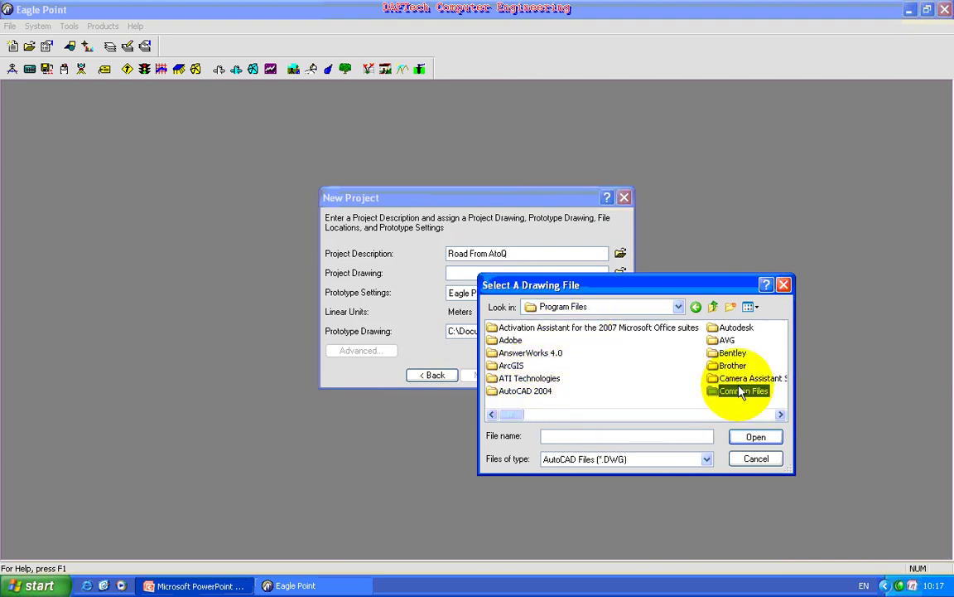
key("e")
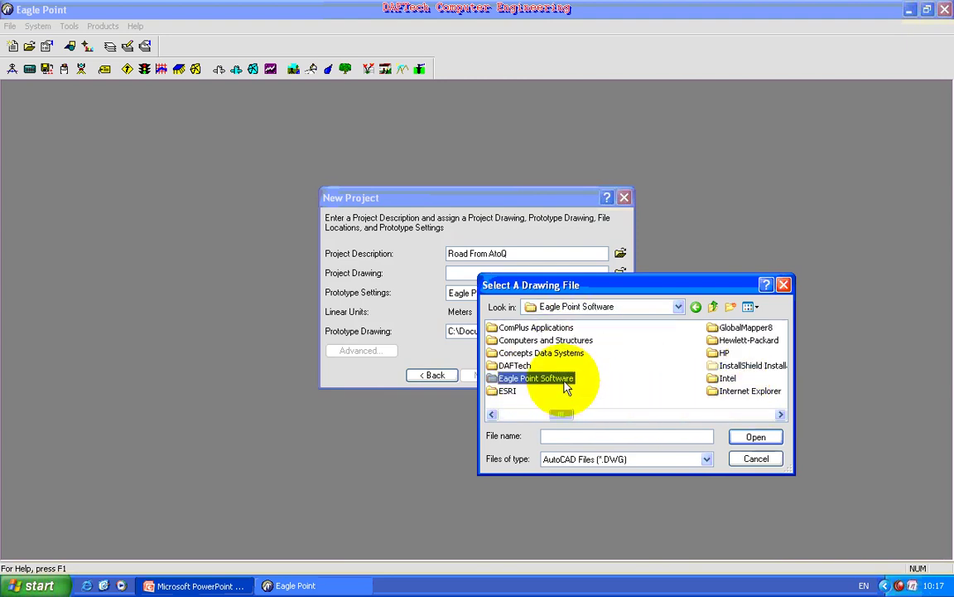
double_click(537, 380)
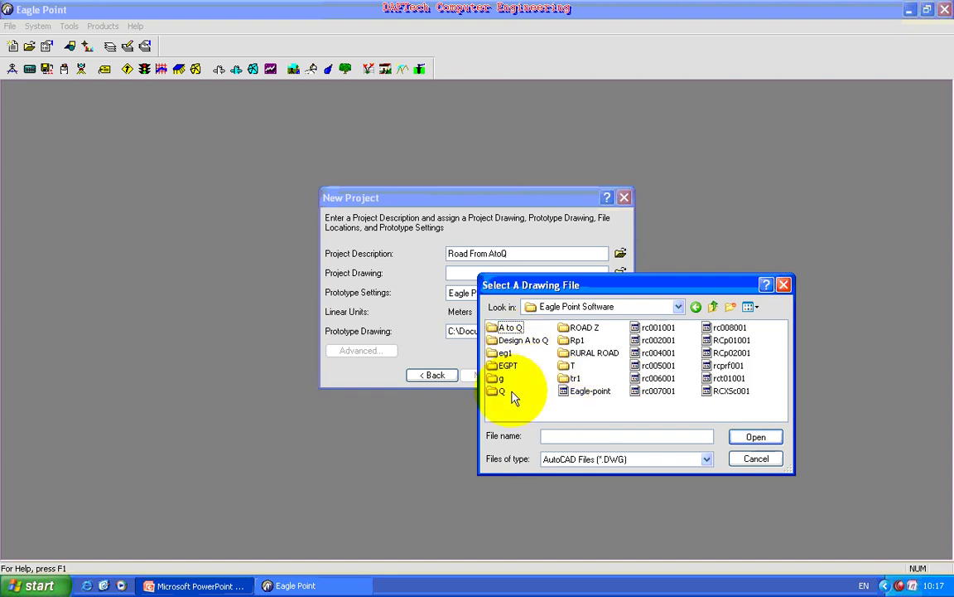
Assign Design123 from the Design A to Q folder as the project drawing, then create and open the project.
double_click(527, 343)
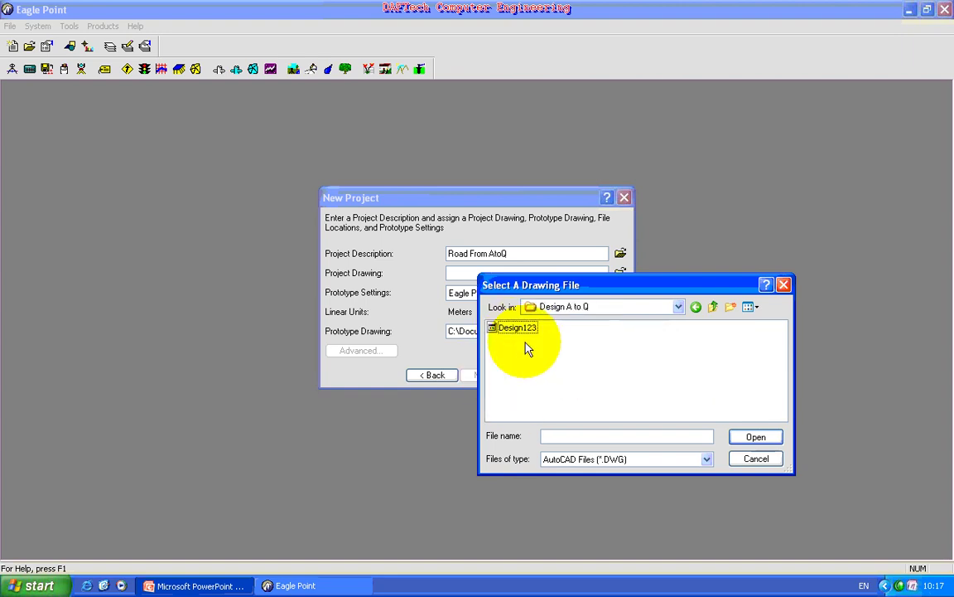
left_click(522, 328)
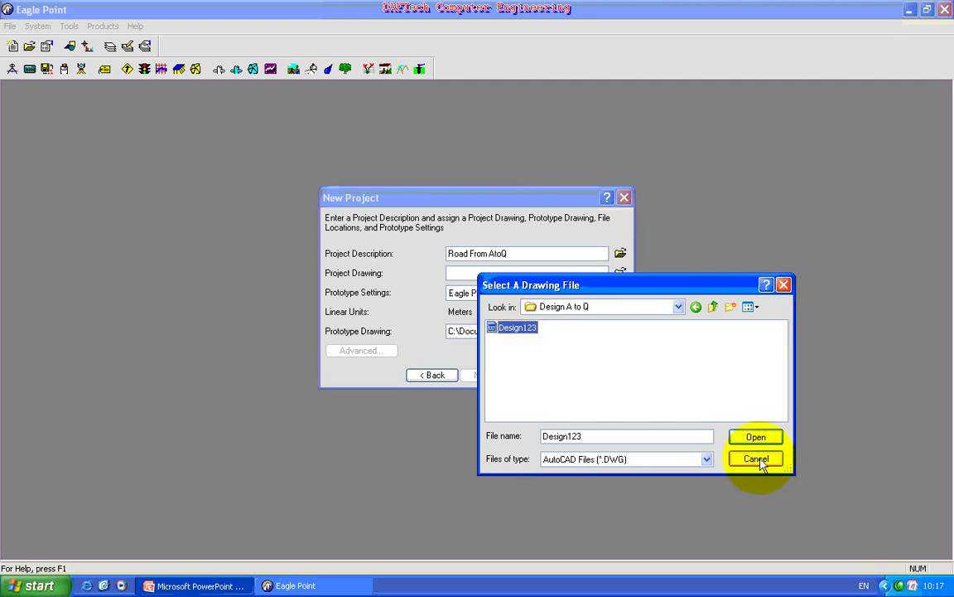
left_click(757, 438)
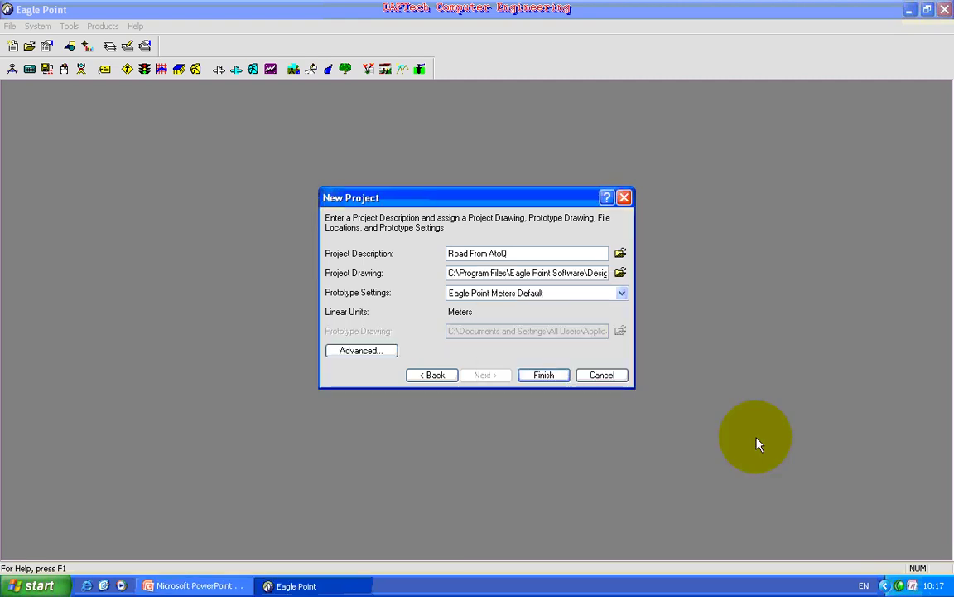
left_click(547, 377)
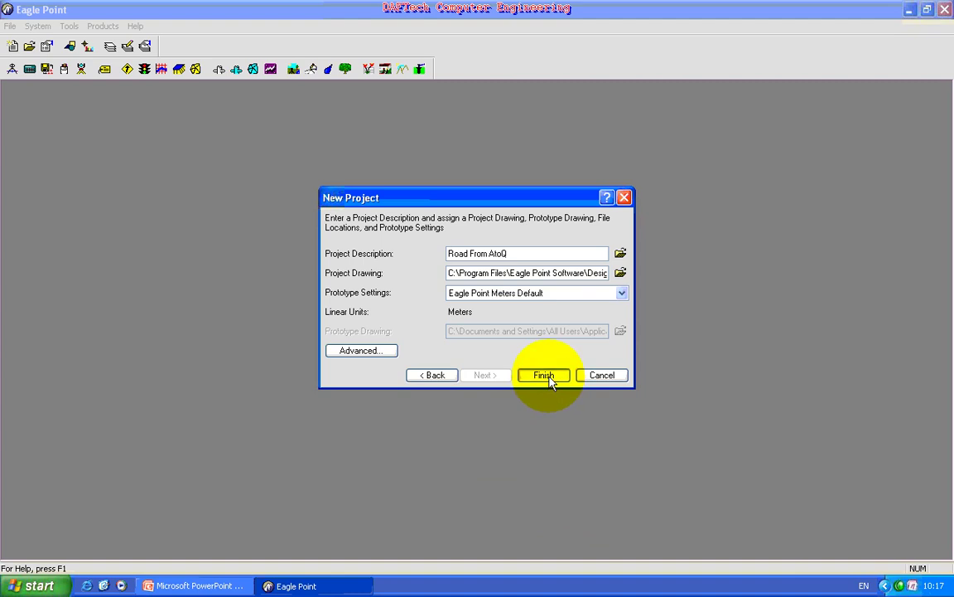
left_click(611, 419)
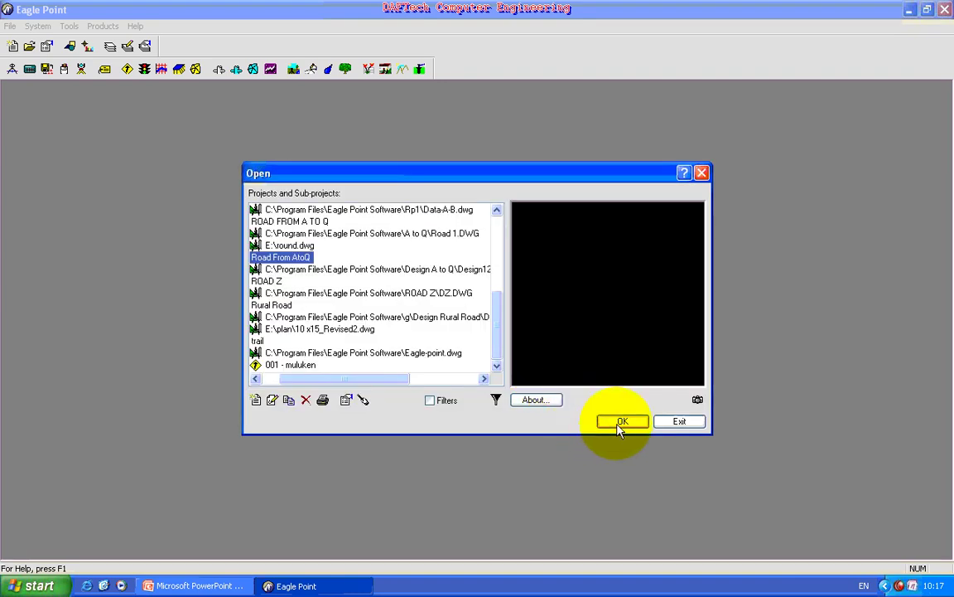